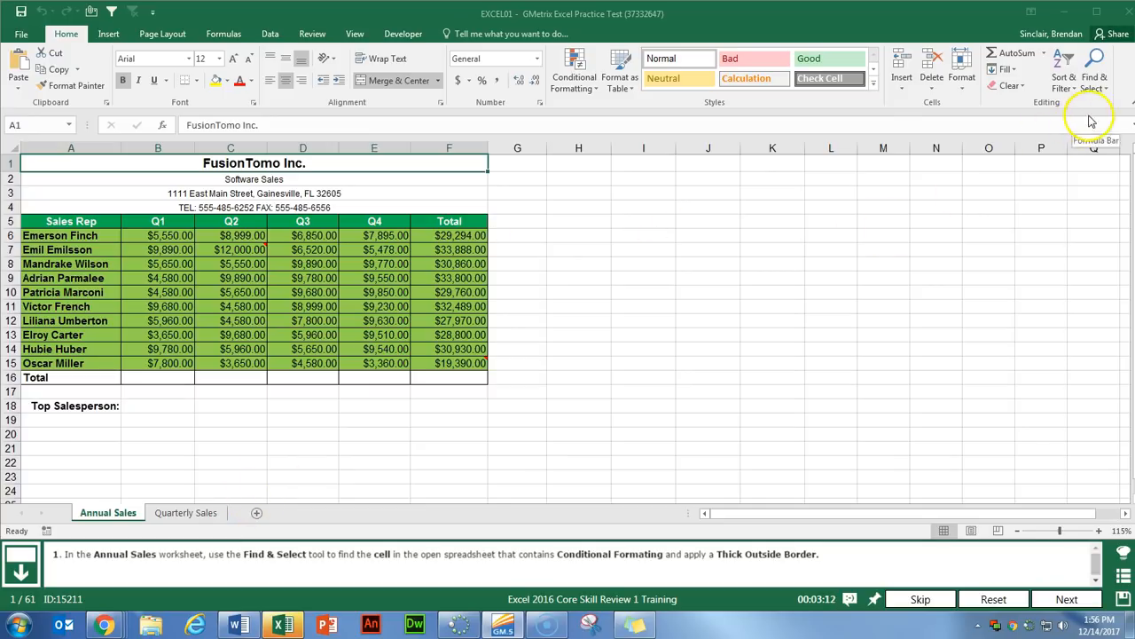
Find the cell with conditional formatting in the Annual Sales worksheet and apply Thick Outside Borders to it
{"action": "left_click", "coordinate": [1095, 82]}
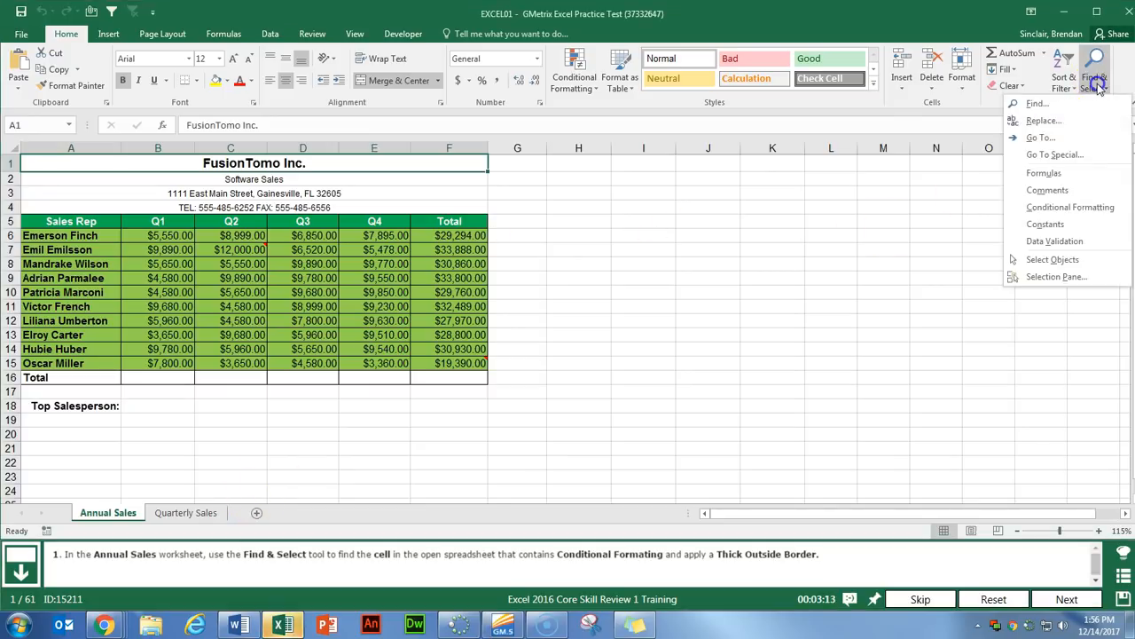
{"action": "left_click", "coordinate": [1111, 210]}
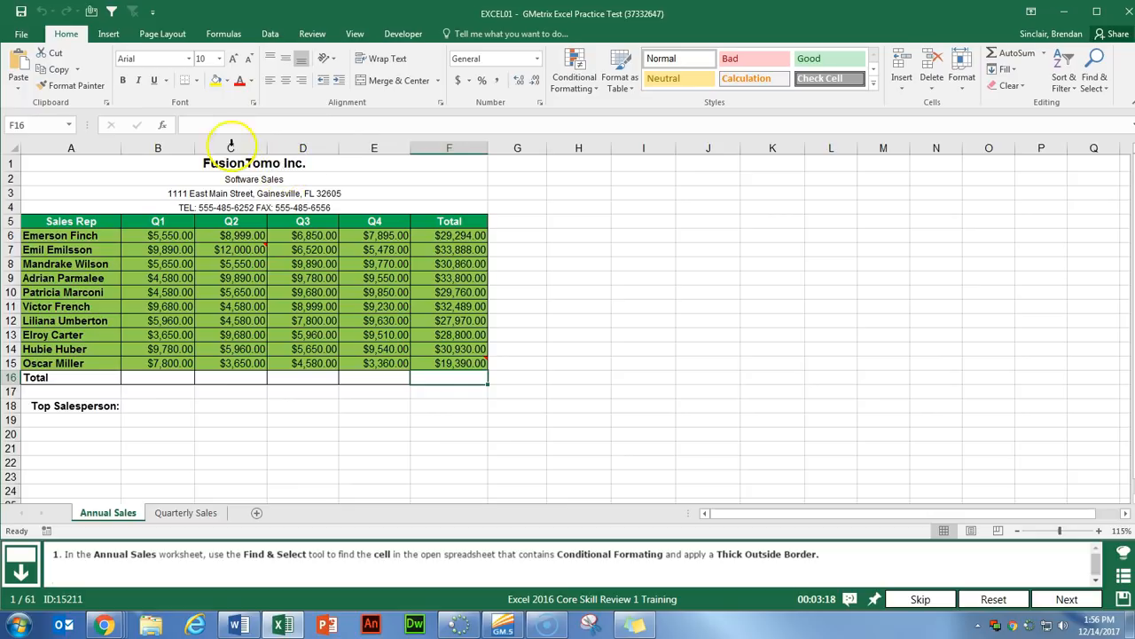
{"action": "left_click", "coordinate": [197, 79]}
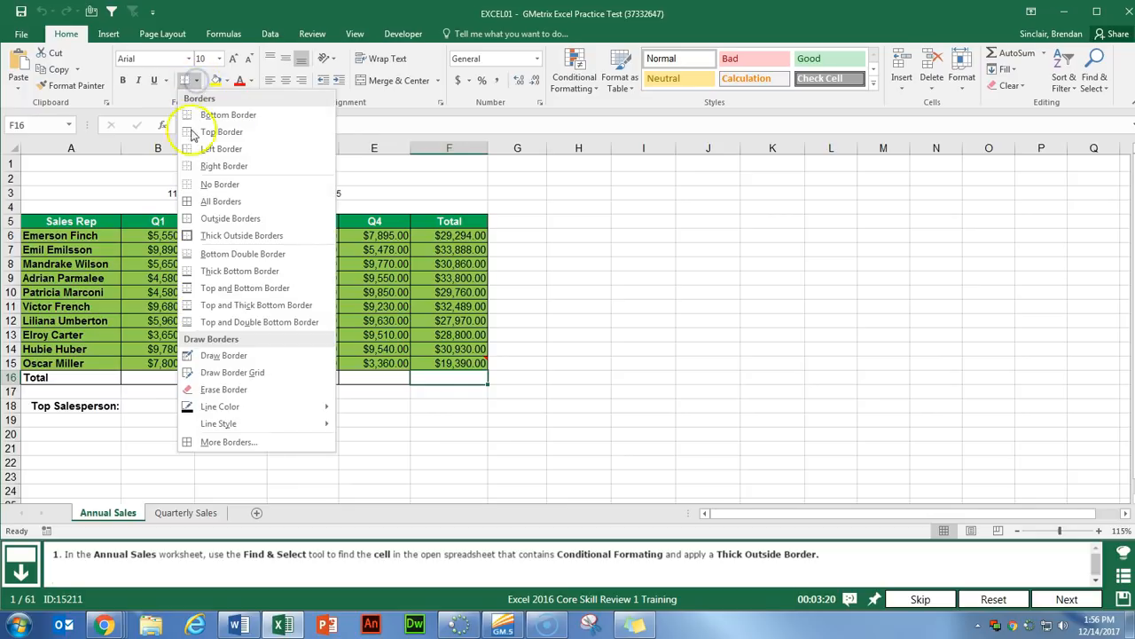
{"action": "left_click", "coordinate": [302, 235]}
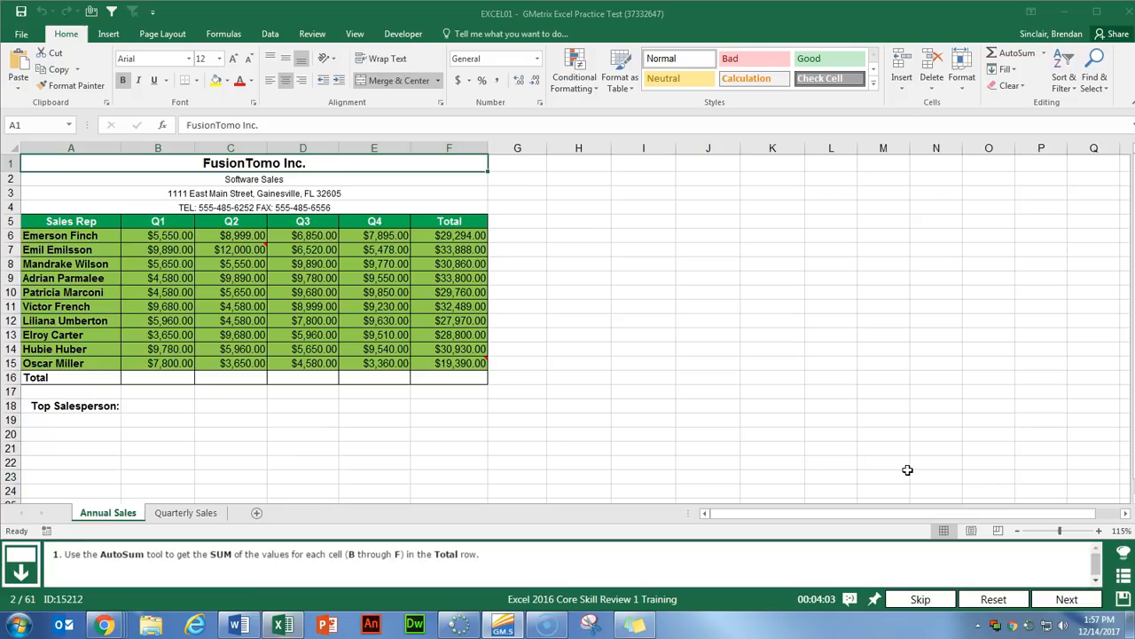
Use AutoSum to total the Q1 values B6:B15 in cell B16 of the Total row
{"action": "left_click", "coordinate": [171, 378]}
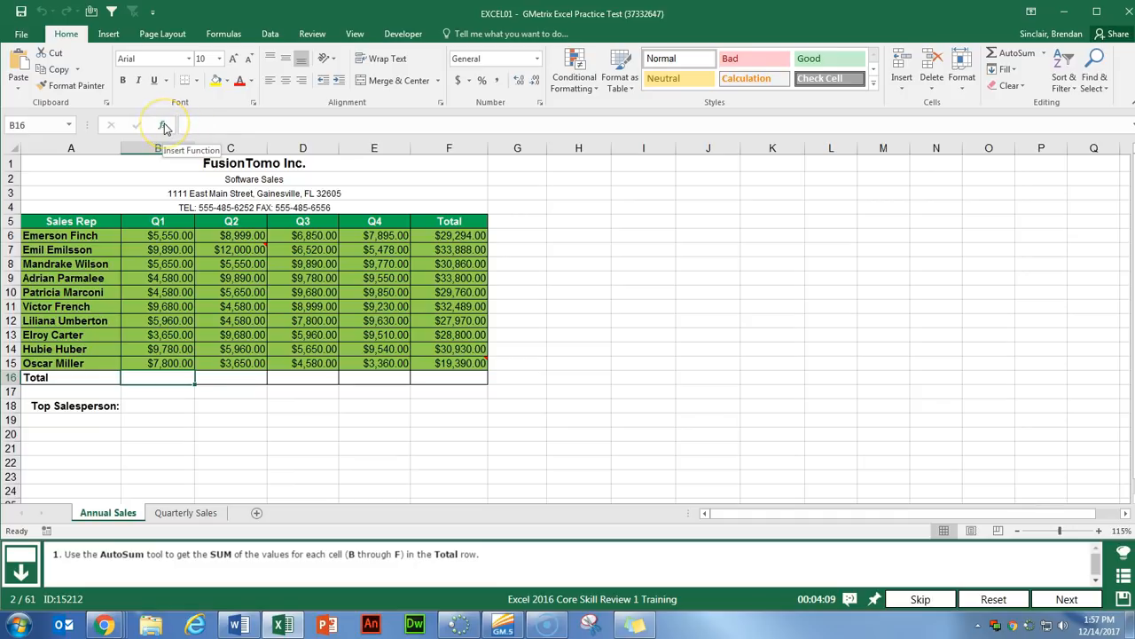
{"action": "left_click", "coordinate": [1020, 55]}
{"action": "left_click", "coordinate": [1046, 57]}
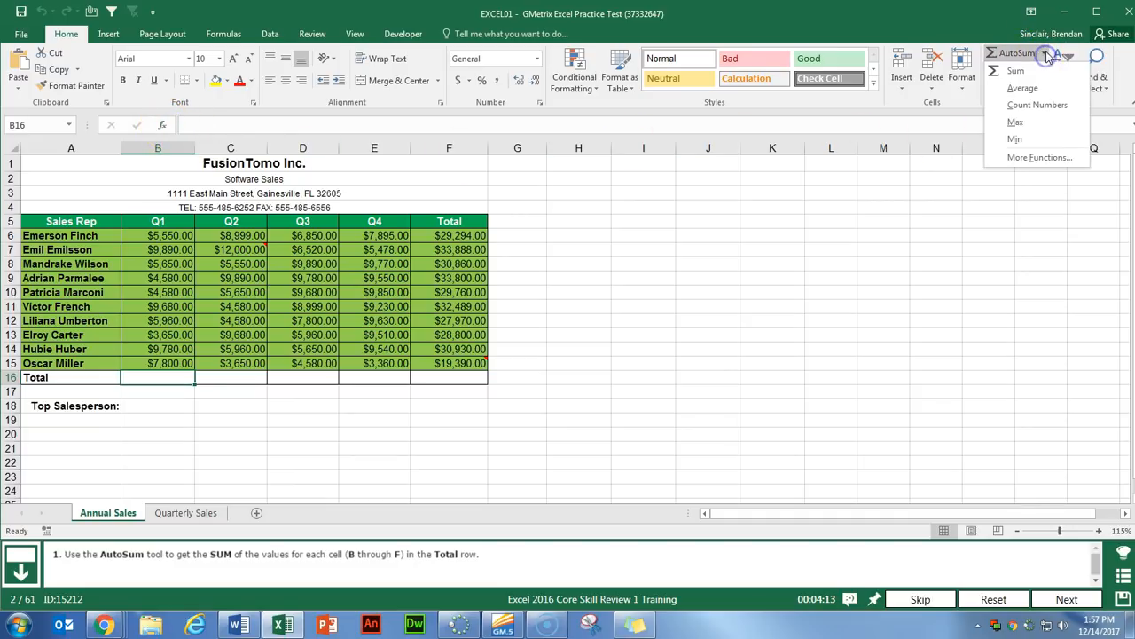
{"action": "left_click", "coordinate": [1029, 74]}
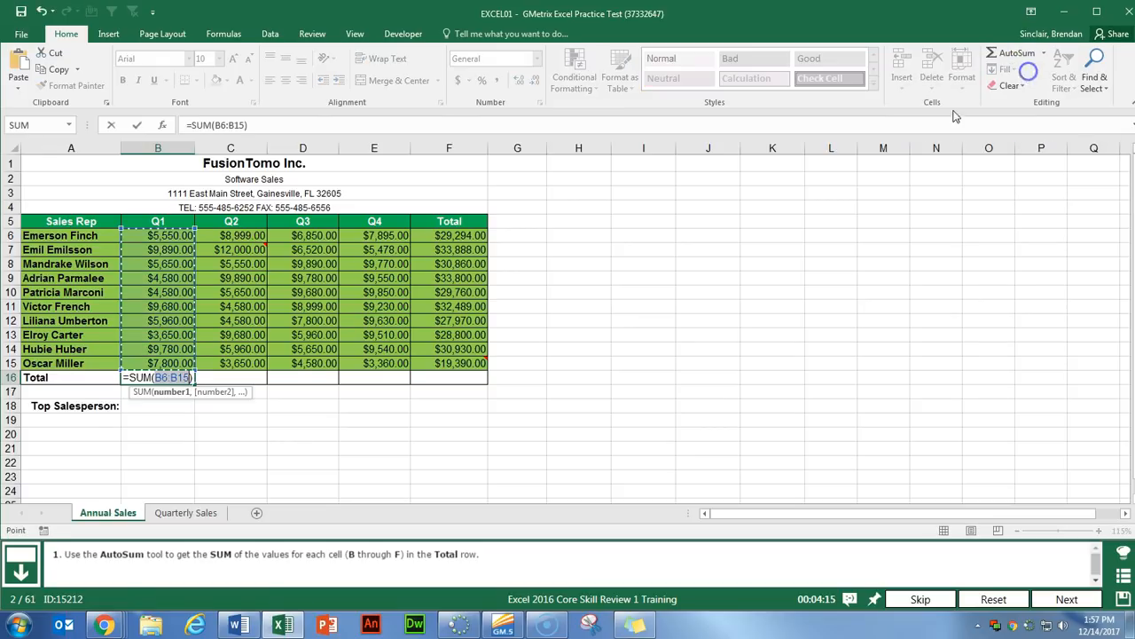
{"action": "key", "text": "Return"}
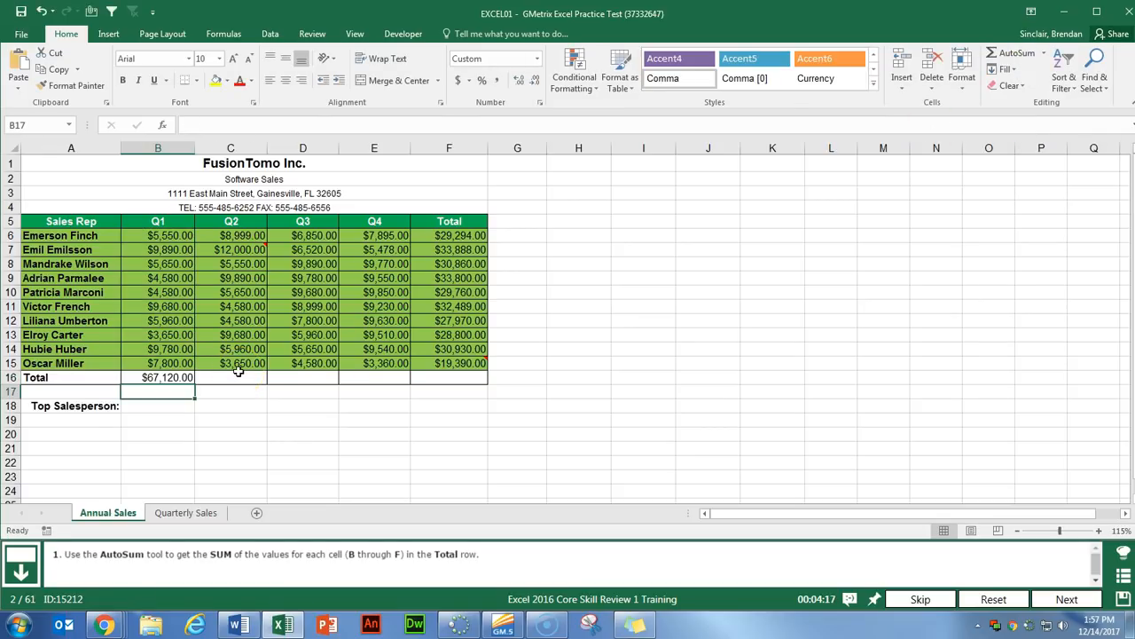
Fill the SUM formula from B16 across the Total row to F16 and advance to the next practice question
{"action": "left_click", "coordinate": [181, 377]}
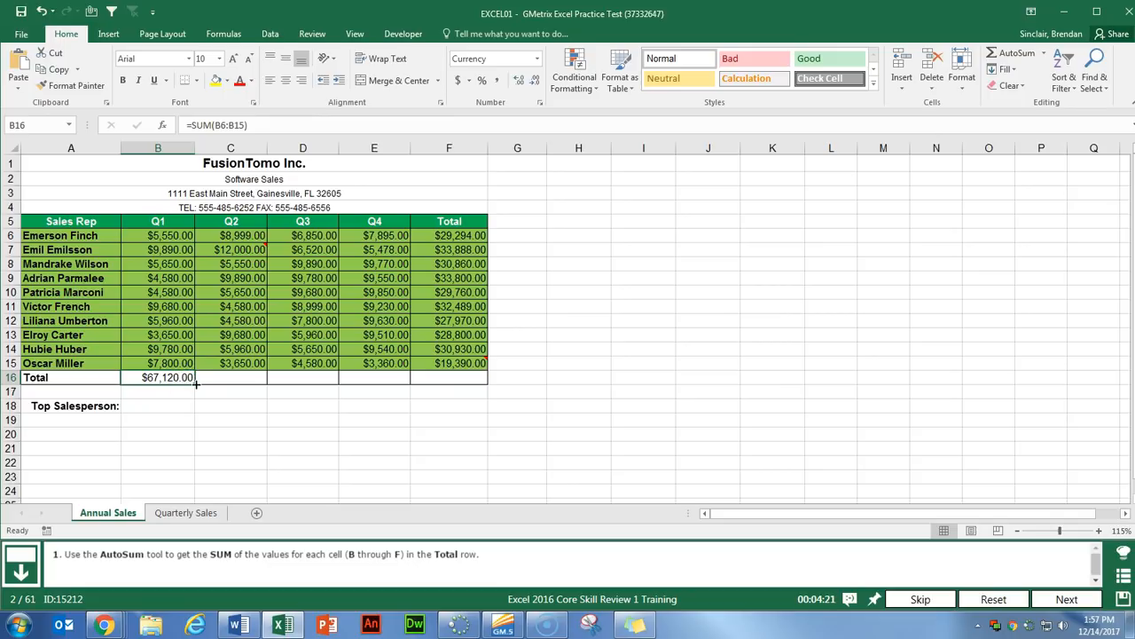
{"action": "left_click_drag", "start_coordinate": [196, 383], "coordinate": [459, 380]}
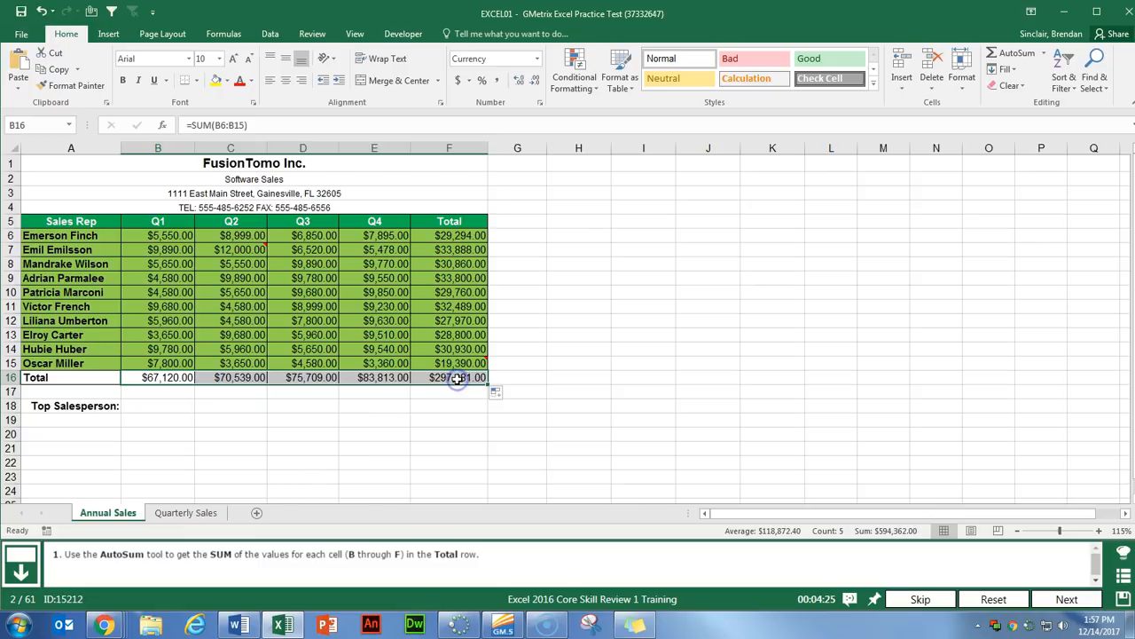
{"action": "left_click", "coordinate": [1052, 599]}
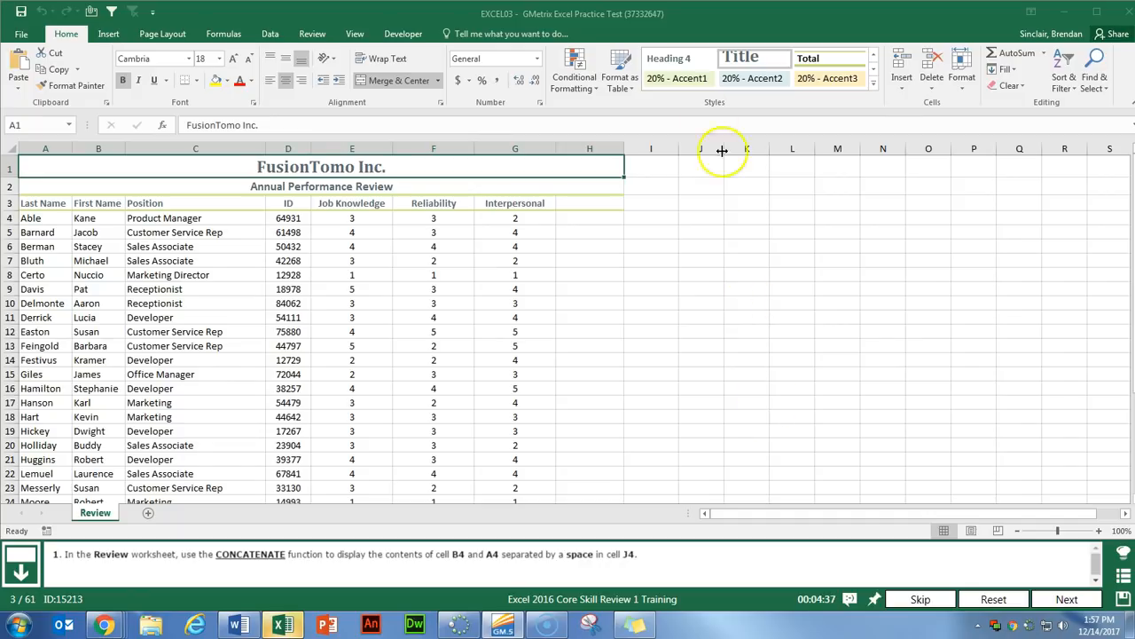
Search for the CONCATENATE function and insert it in cell J4 of the Review worksheet
{"action": "left_click", "coordinate": [709, 218]}
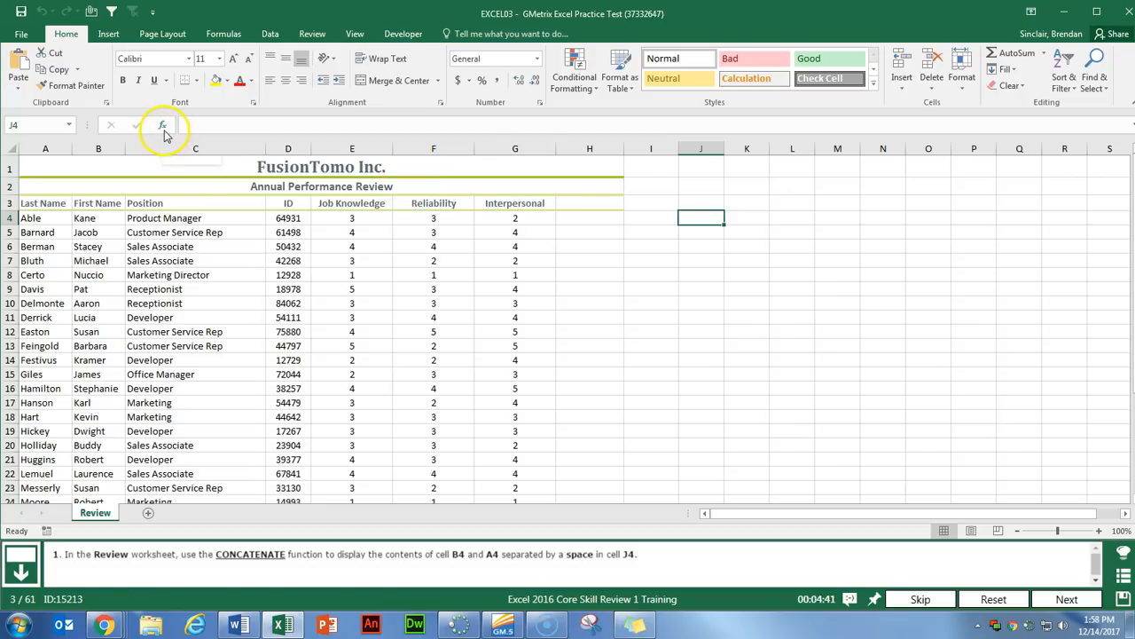
{"action": "left_click", "coordinate": [163, 128]}
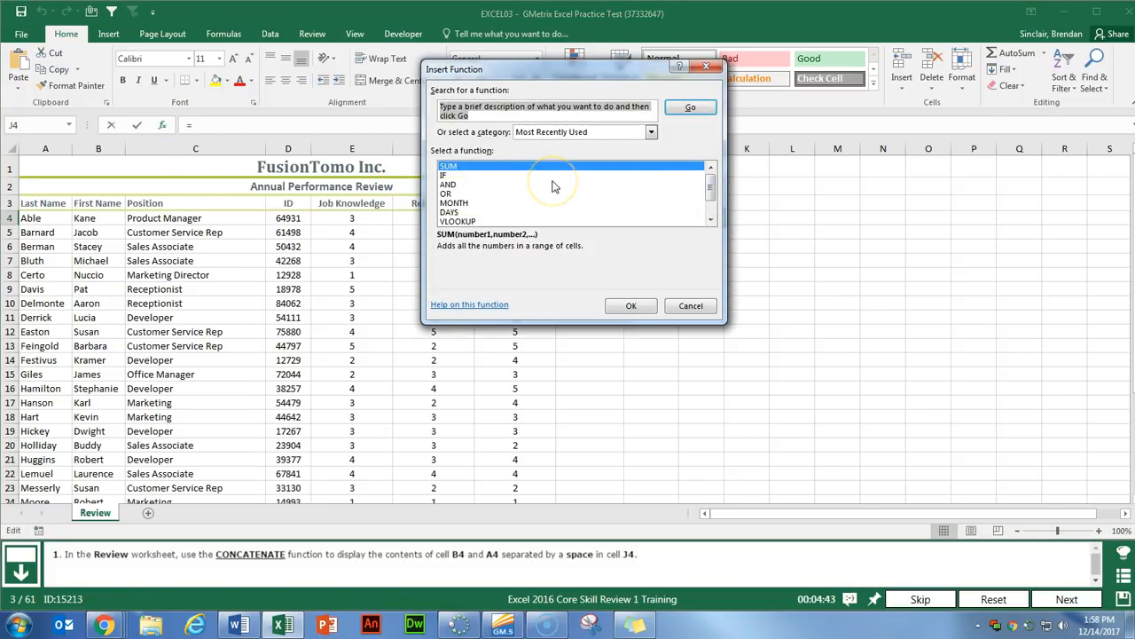
{"action": "type", "text": "concatenate"}
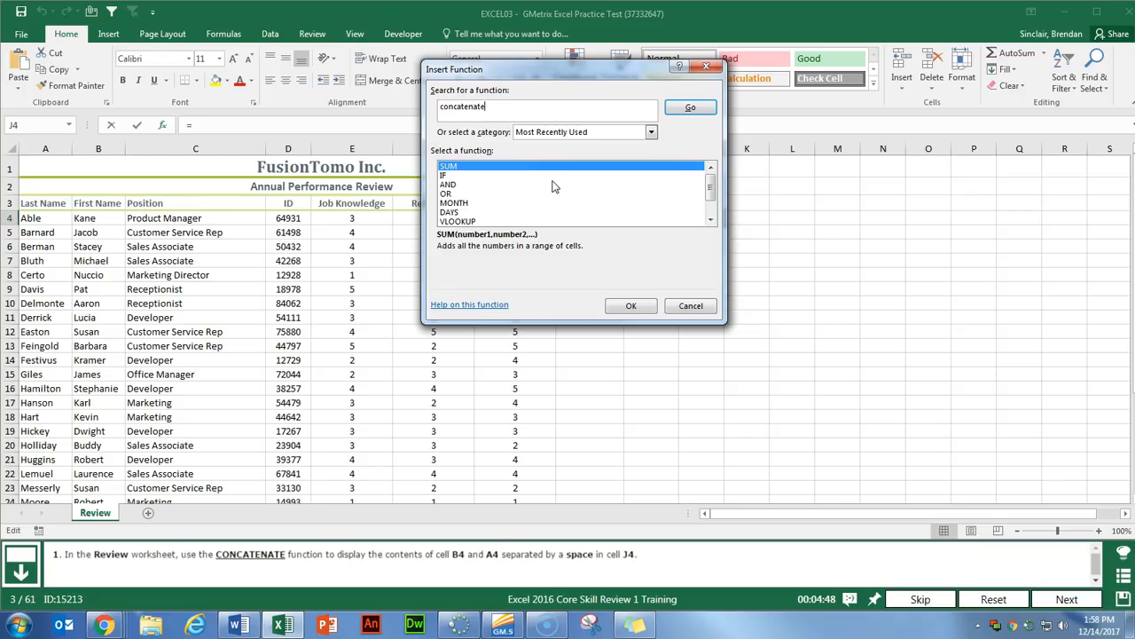
{"action": "key", "text": "Return"}
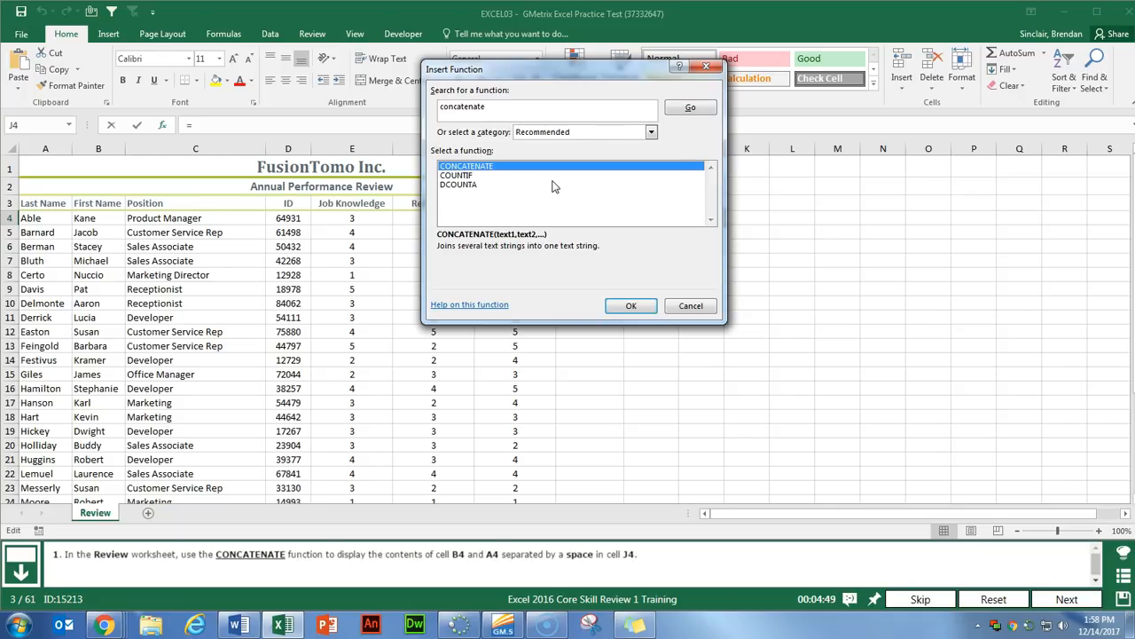
{"action": "left_click", "coordinate": [633, 303]}
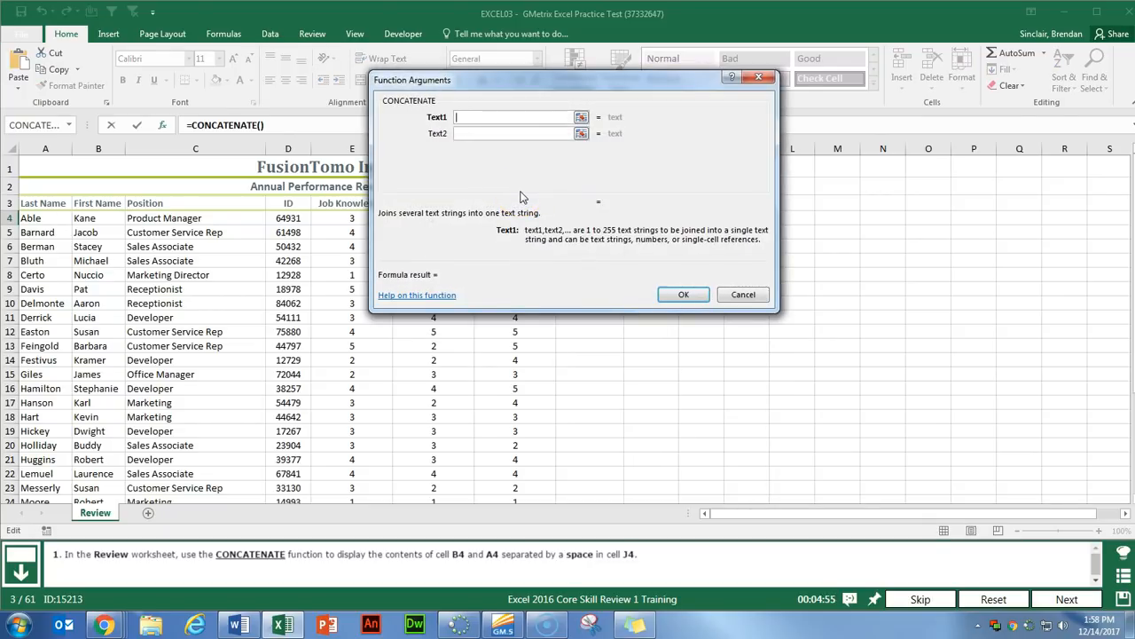
Set the CONCATENATE arguments to B4, a quoted space and A4, confirm the formula, and advance to the next question
{"action": "left_click_drag", "start_coordinate": [573, 80], "coordinate": [743, 89]}
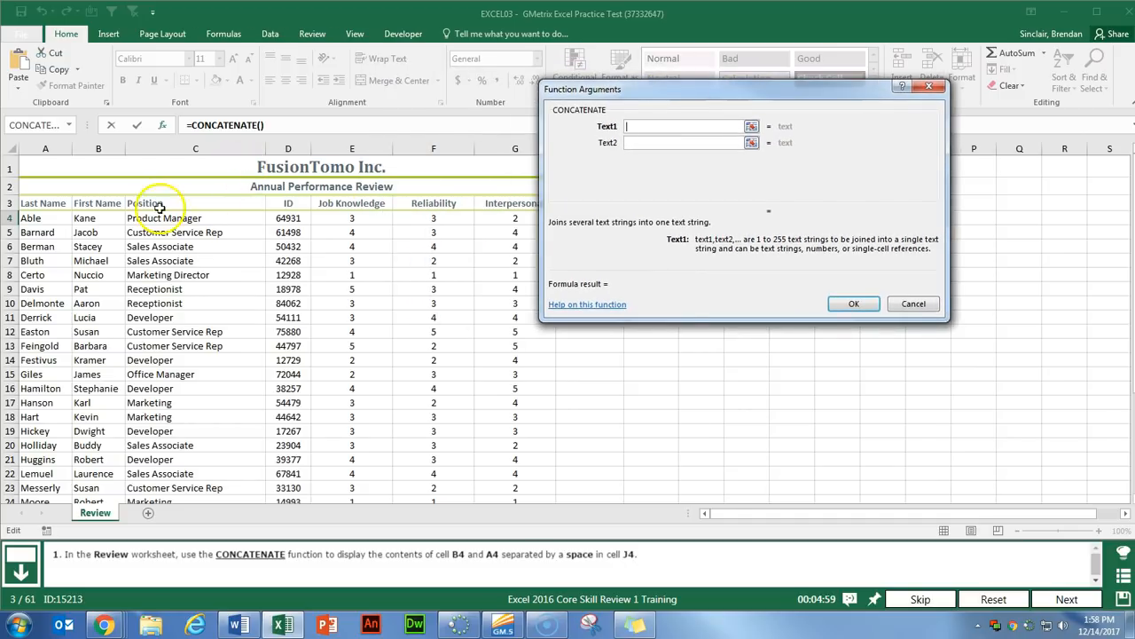
{"action": "left_click", "coordinate": [101, 217]}
{"action": "key", "text": "Tab"}
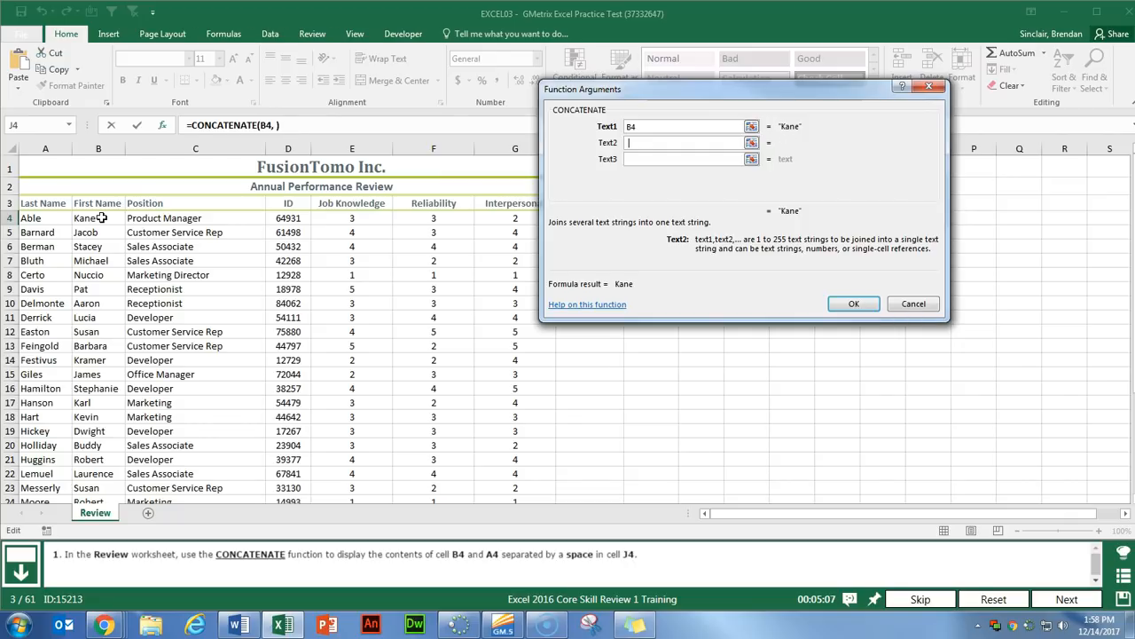
{"action": "key", "text": "Tab"}
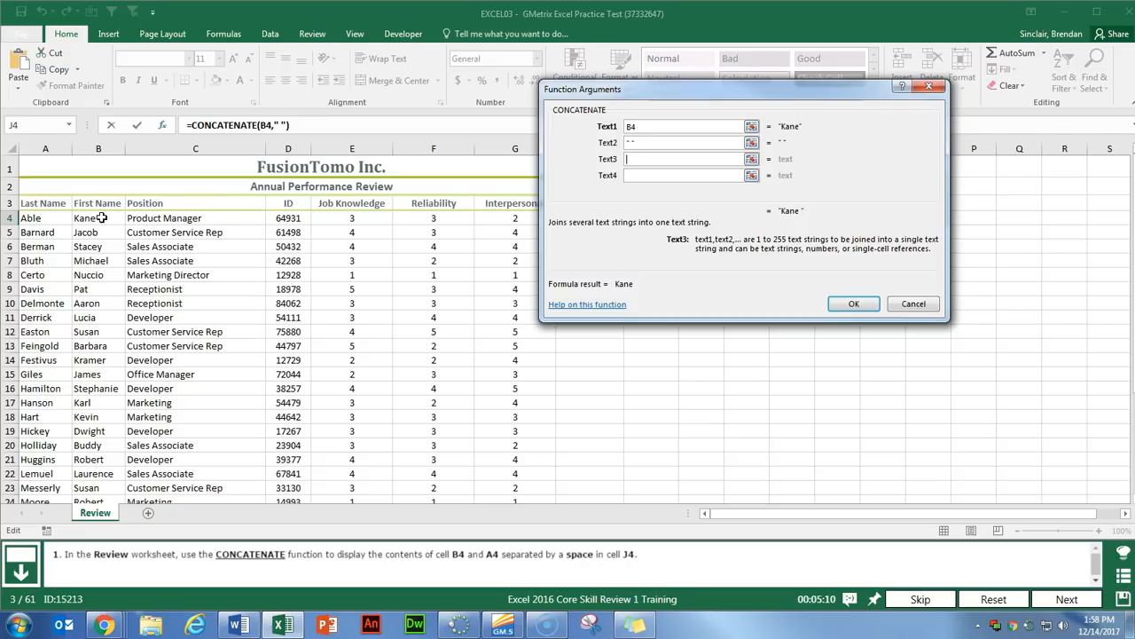
{"action": "left_click", "coordinate": [51, 218]}
{"action": "left_click", "coordinate": [852, 304]}
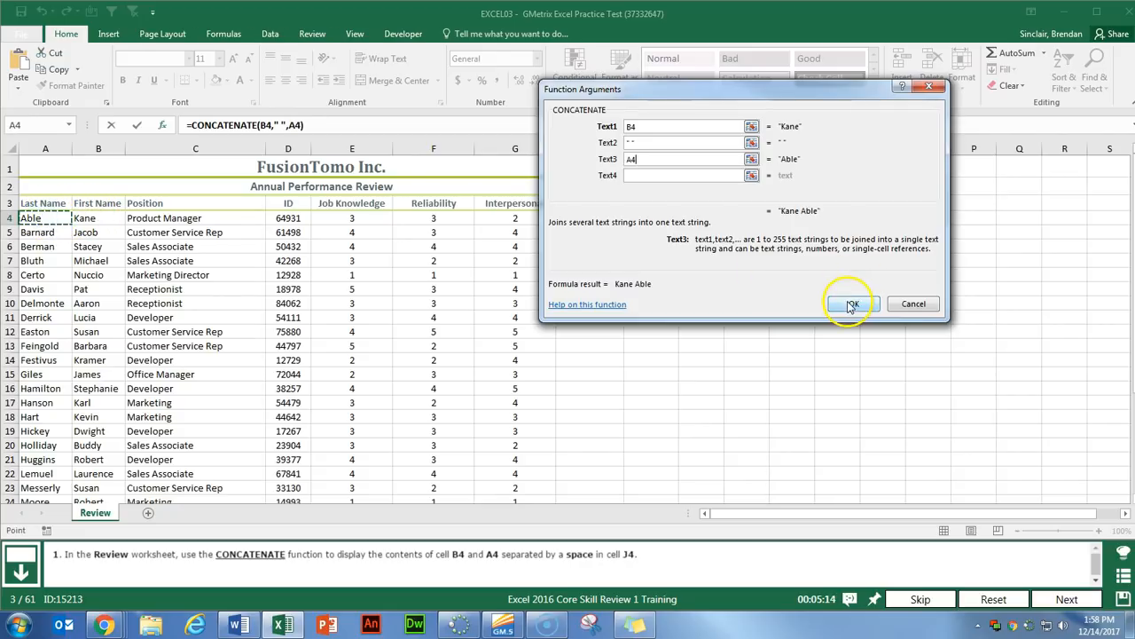
{"action": "left_click", "coordinate": [1067, 599]}
Add a comment reading "Full Name" to cell J4 and advance to the next question
{"action": "left_click", "coordinate": [701, 218]}
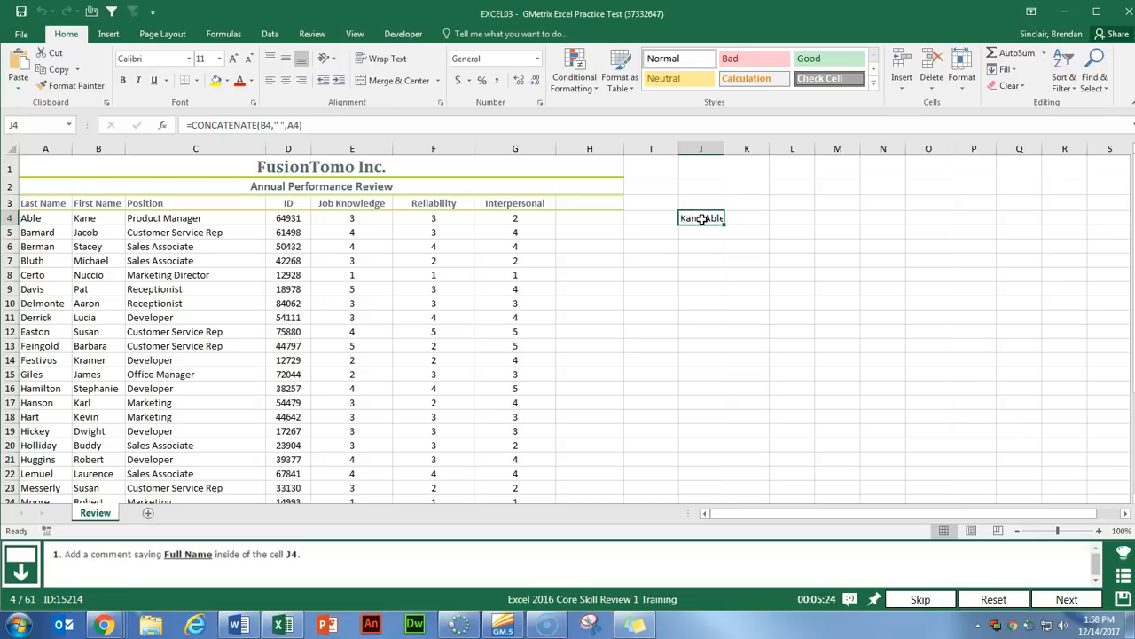
{"action": "left_click", "coordinate": [311, 33]}
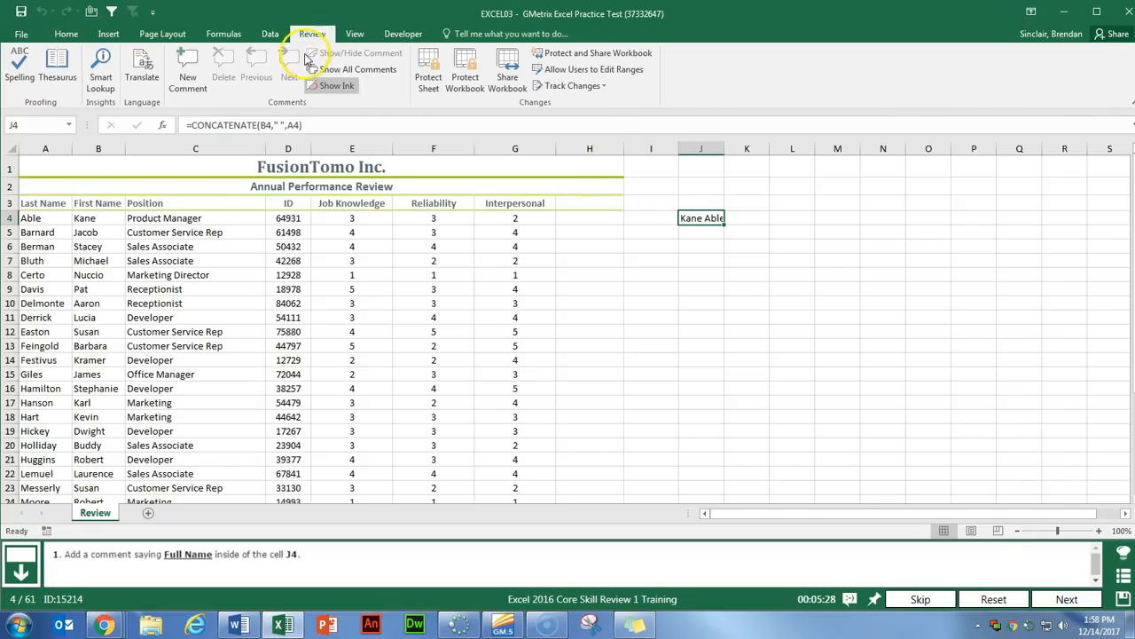
{"action": "left_click", "coordinate": [192, 75]}
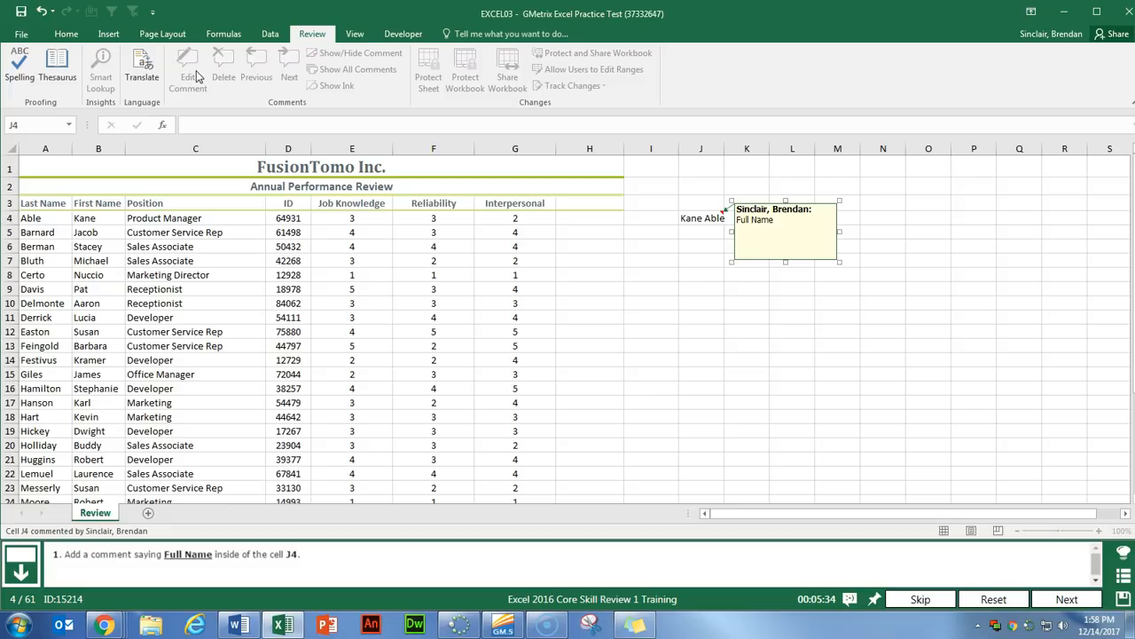
{"action": "left_click", "coordinate": [714, 331]}
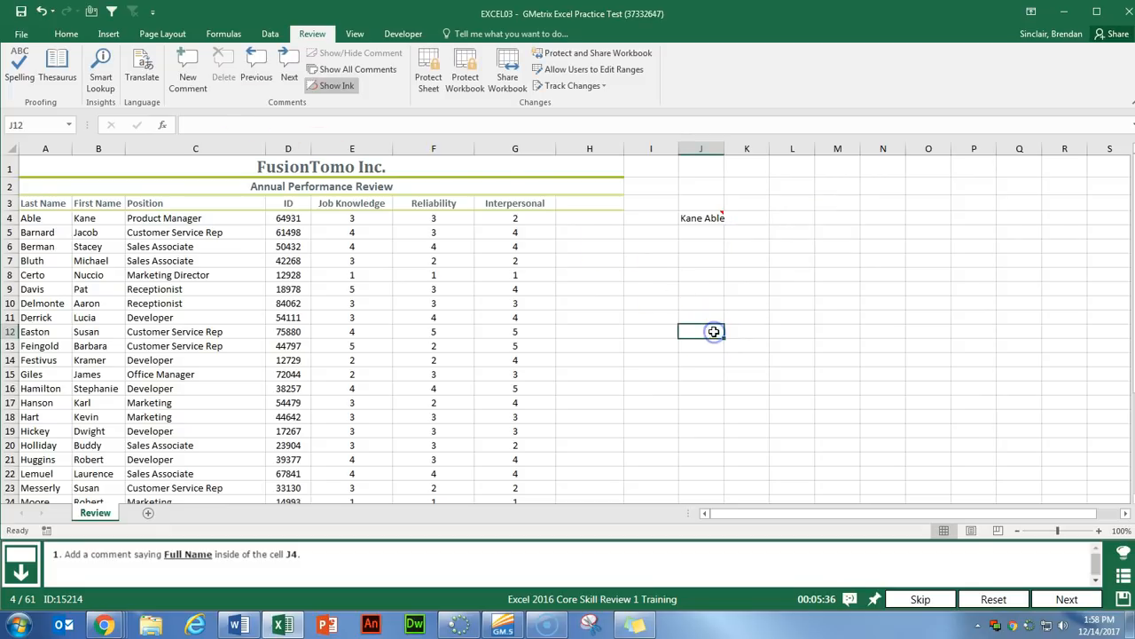
{"action": "left_click", "coordinate": [1067, 599]}
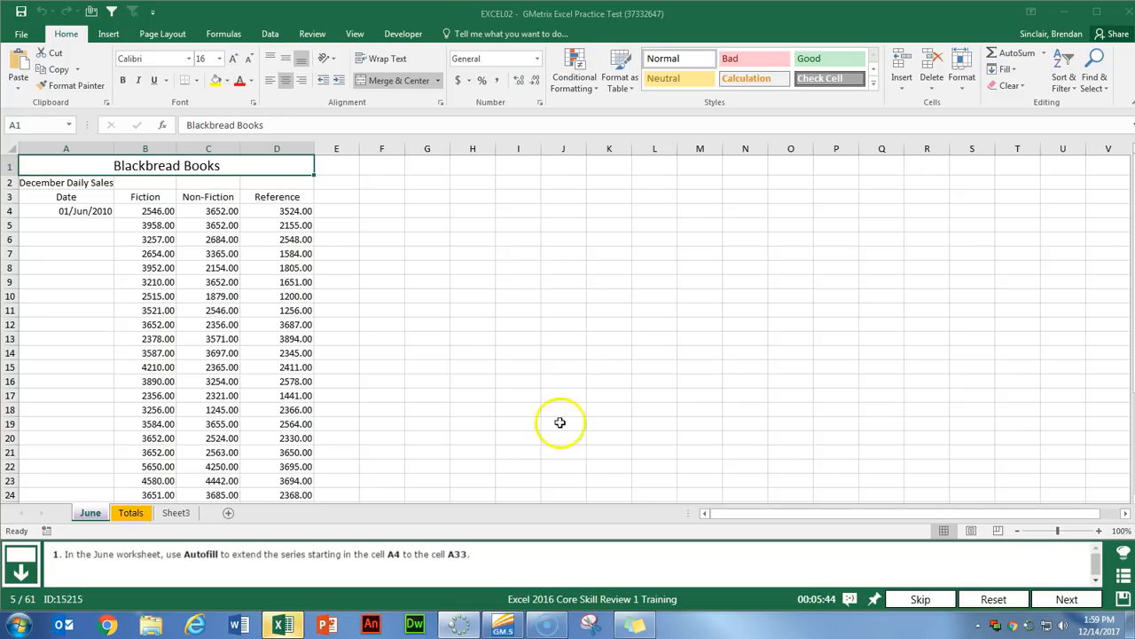
AutoFill the date series from A4 down to A33 in the June worksheet and advance to the next question
{"action": "left_click", "coordinate": [93, 211]}
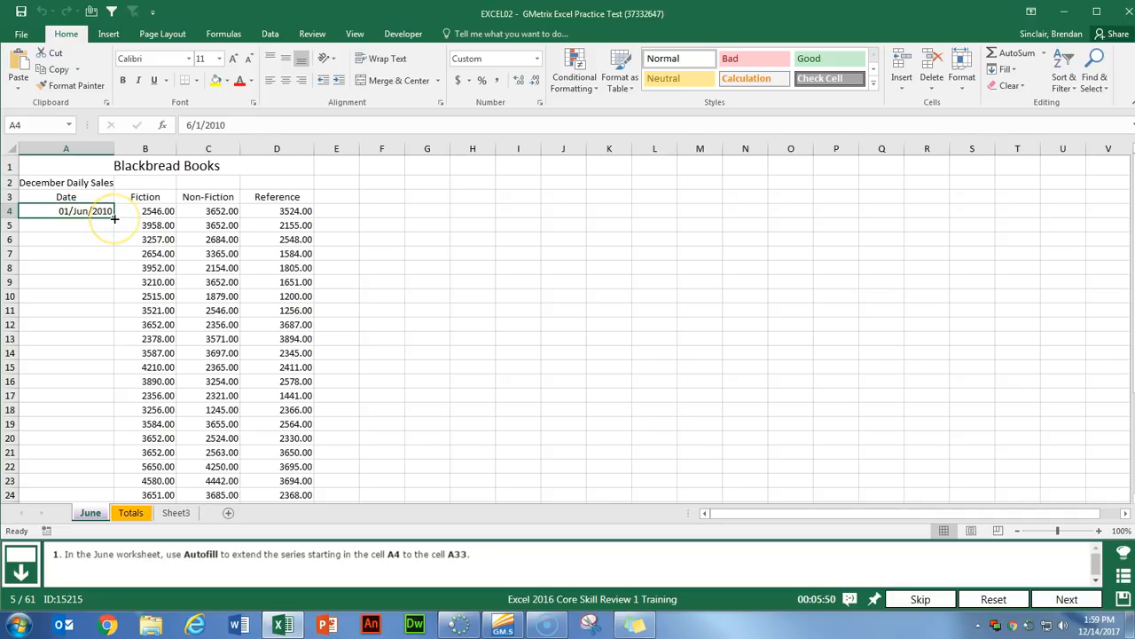
{"action": "left_click_drag", "start_coordinate": [114, 218], "coordinate": [92, 463]}
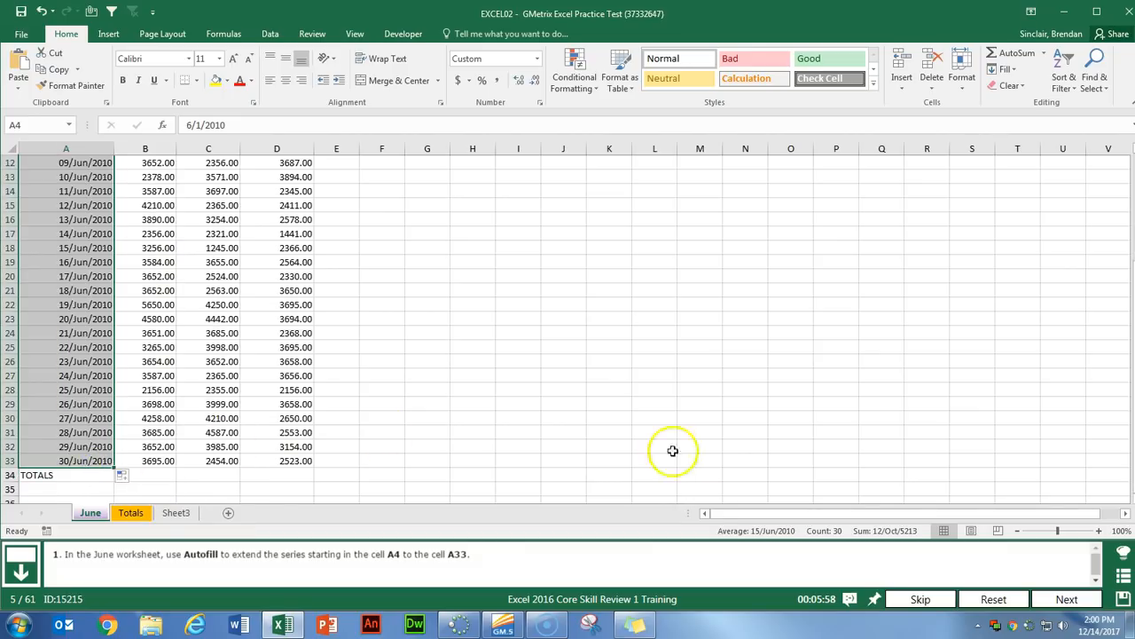
{"action": "left_click", "coordinate": [1065, 599]}
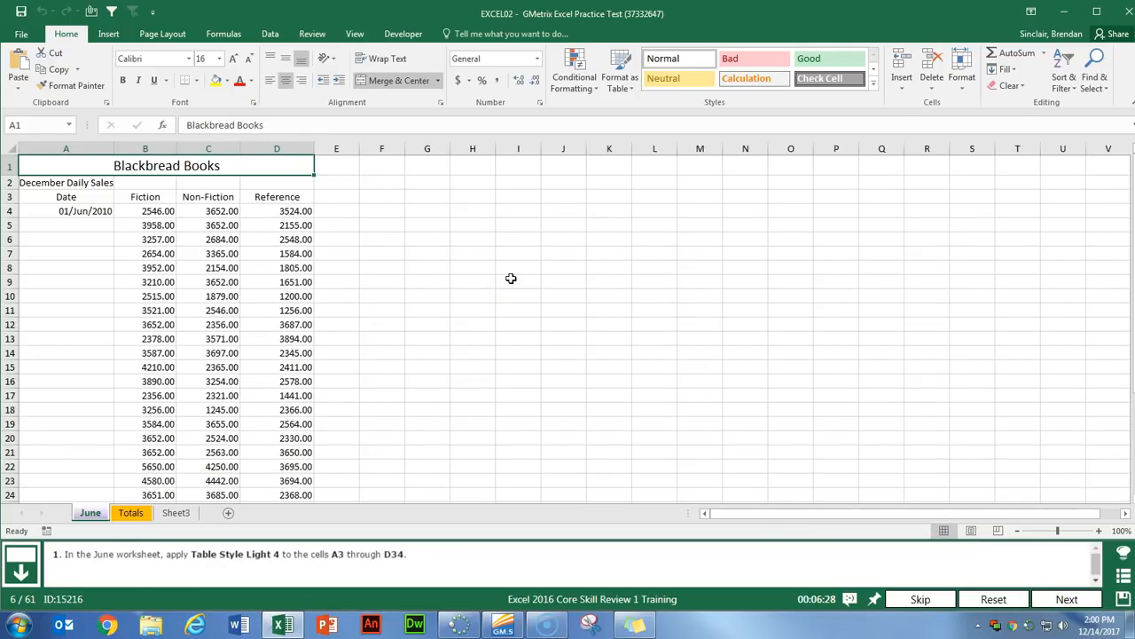
Format cells A3:D34 of the June worksheet as a table with headers in Table Style Light 4, and advance to the next question
{"action": "left_click", "coordinate": [92, 197]}
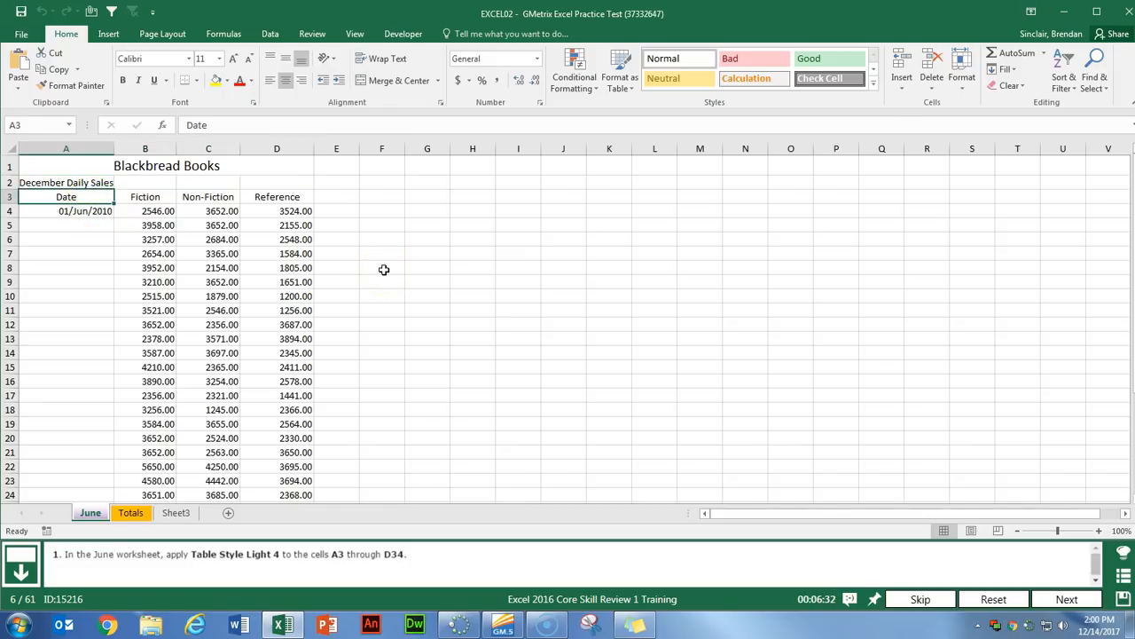
{"action": "key", "text": "ctrl+shift+Right"}
{"action": "key", "text": "ctrl+shift+Down"}
{"action": "key", "text": "ctrl+shift+Down"}
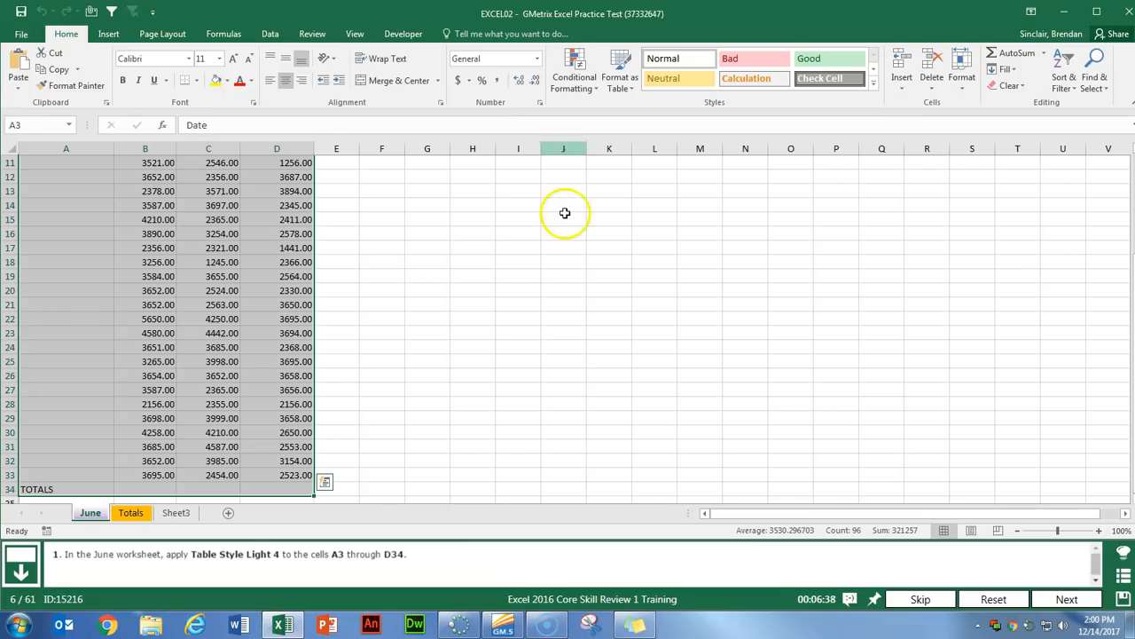
{"action": "left_click", "coordinate": [627, 91]}
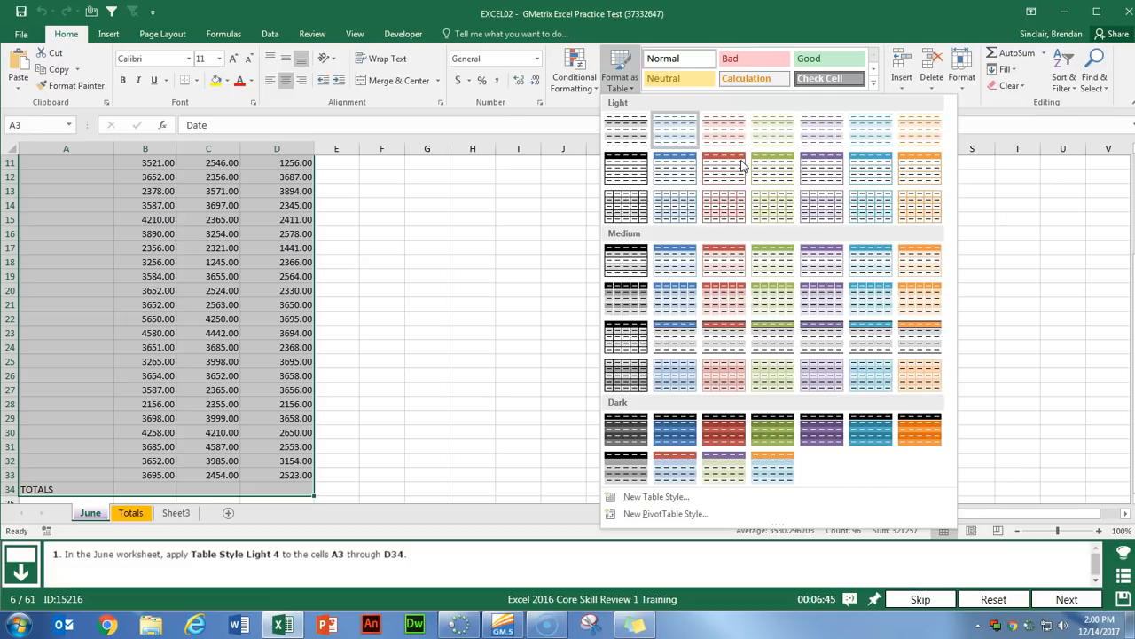
{"action": "left_click", "coordinate": [771, 133]}
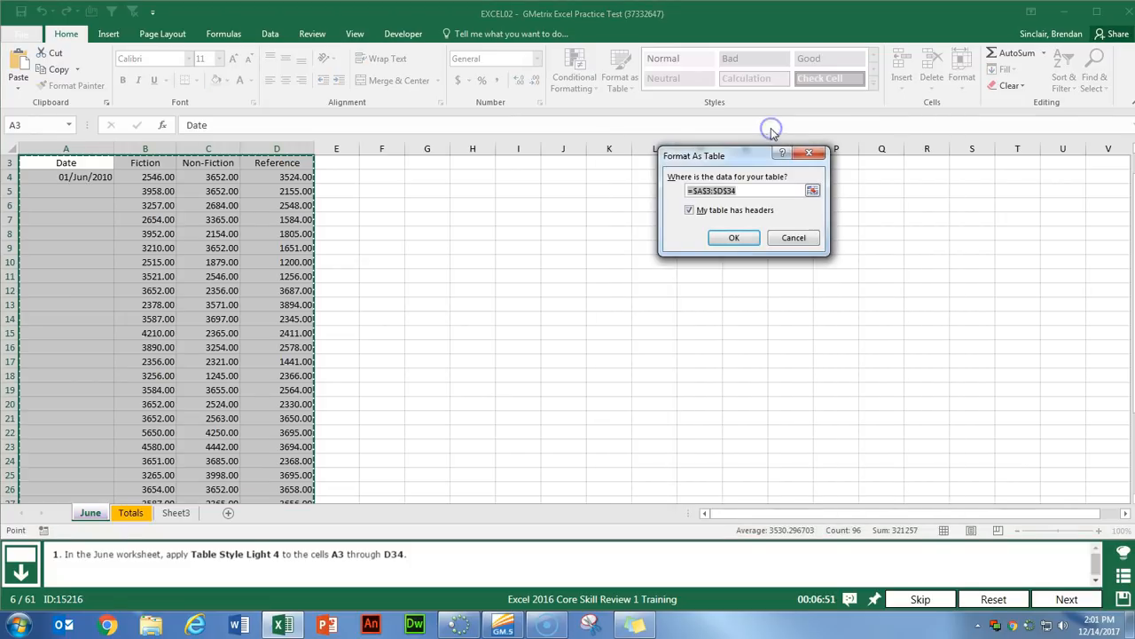
{"action": "left_click", "coordinate": [732, 238]}
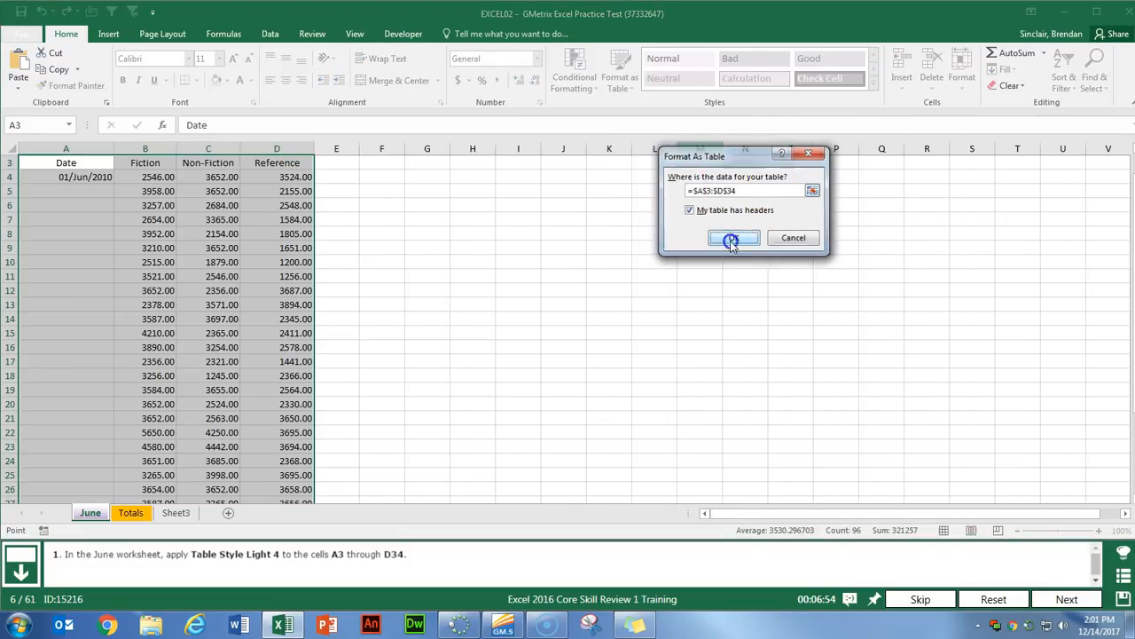
{"action": "left_click", "coordinate": [1062, 597]}
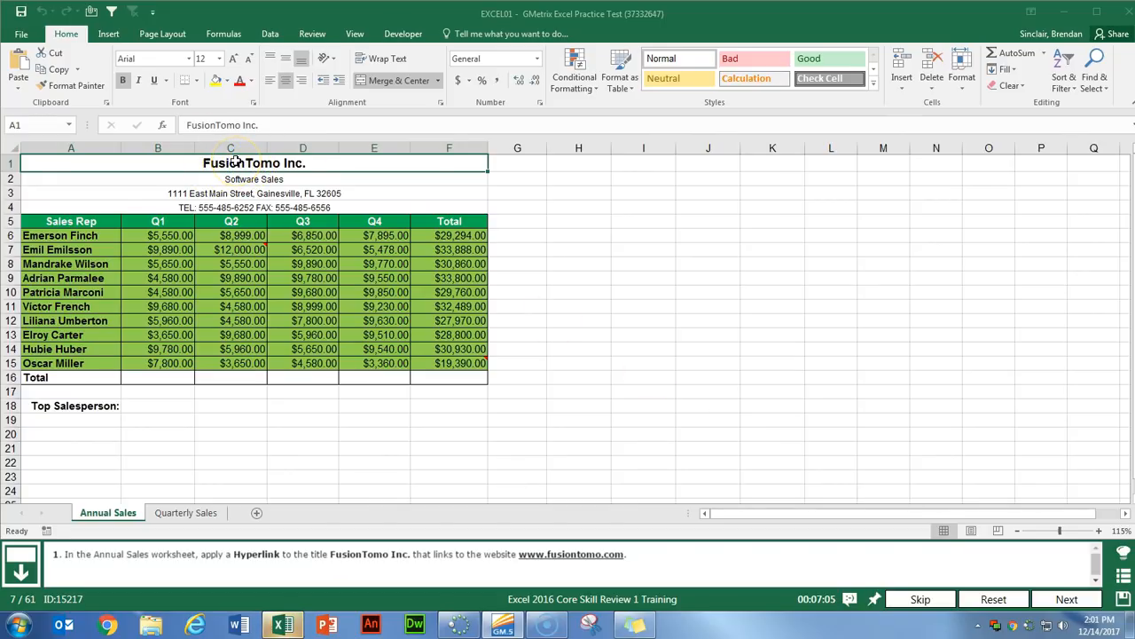
{"action": "left_click", "coordinate": [113, 35]}
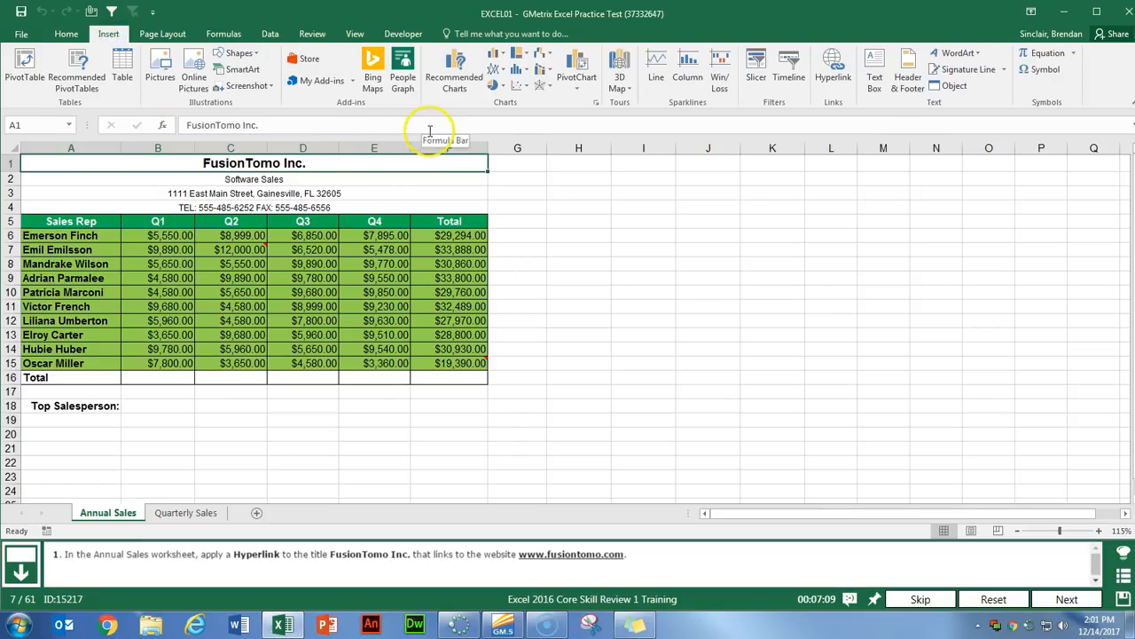
{"action": "left_click", "coordinate": [837, 71]}
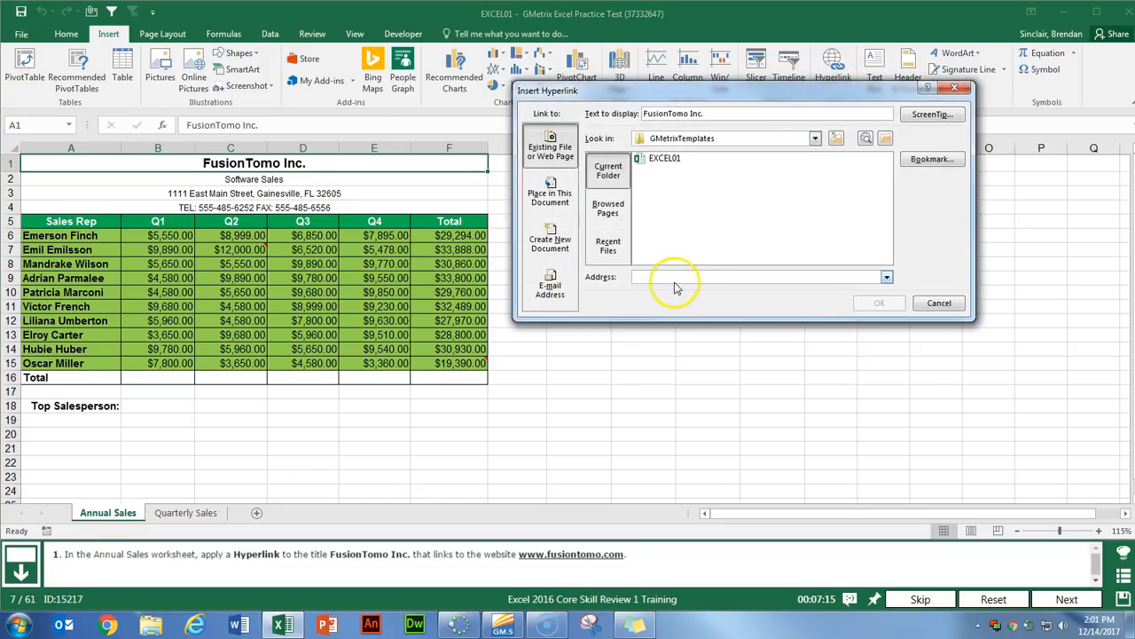
{"action": "type", "text": "www.fusion"}
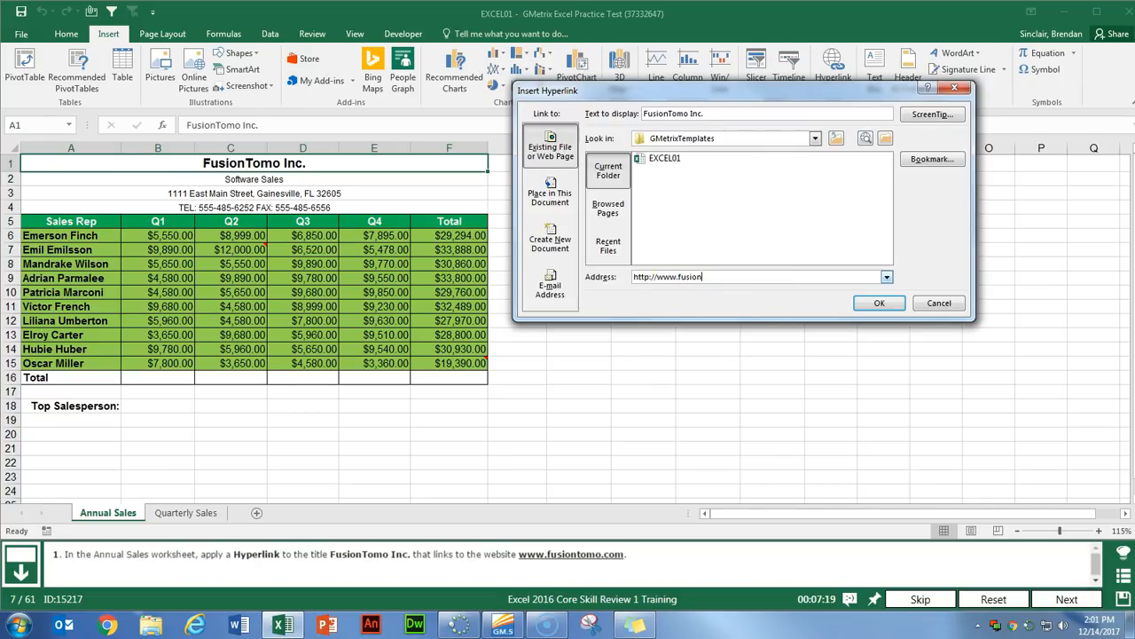
{"action": "key", "text": "Return"}
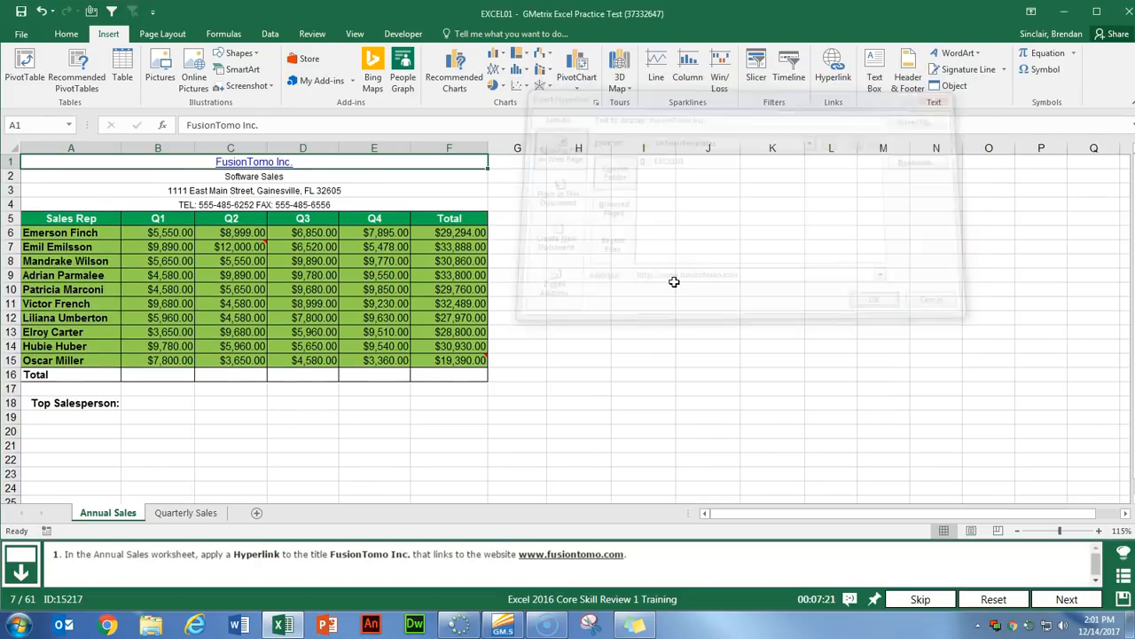
{"action": "left_click", "coordinate": [1064, 597]}
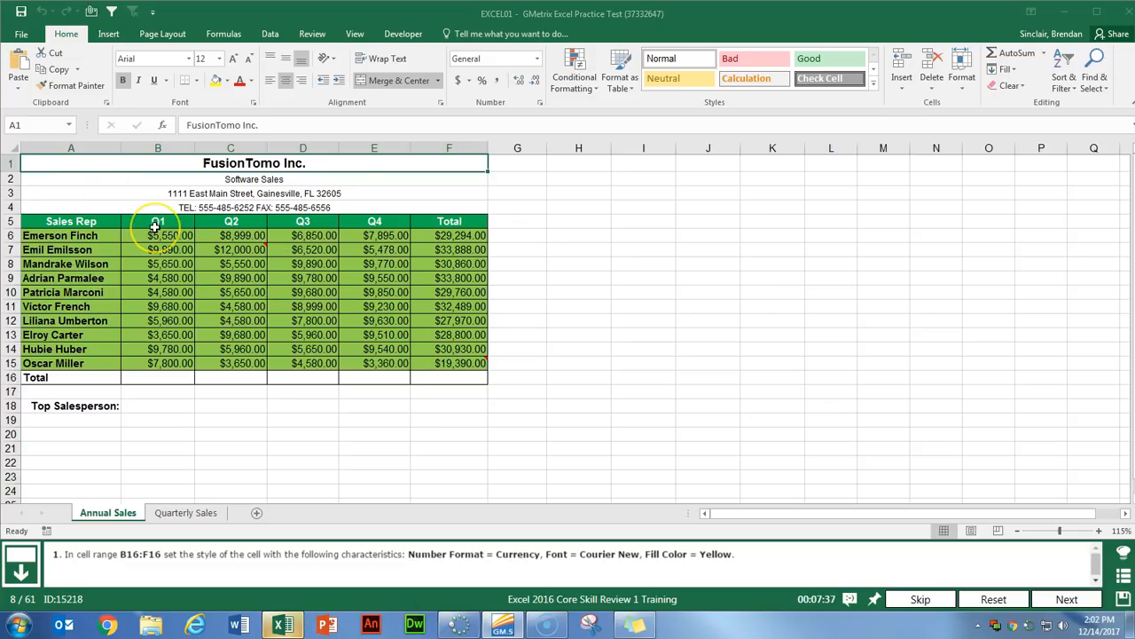
Set cells B16:F16 of the Annual Sales worksheet to the Currency number format and the Courier New font
{"action": "left_click_drag", "start_coordinate": [157, 377], "coordinate": [449, 382]}
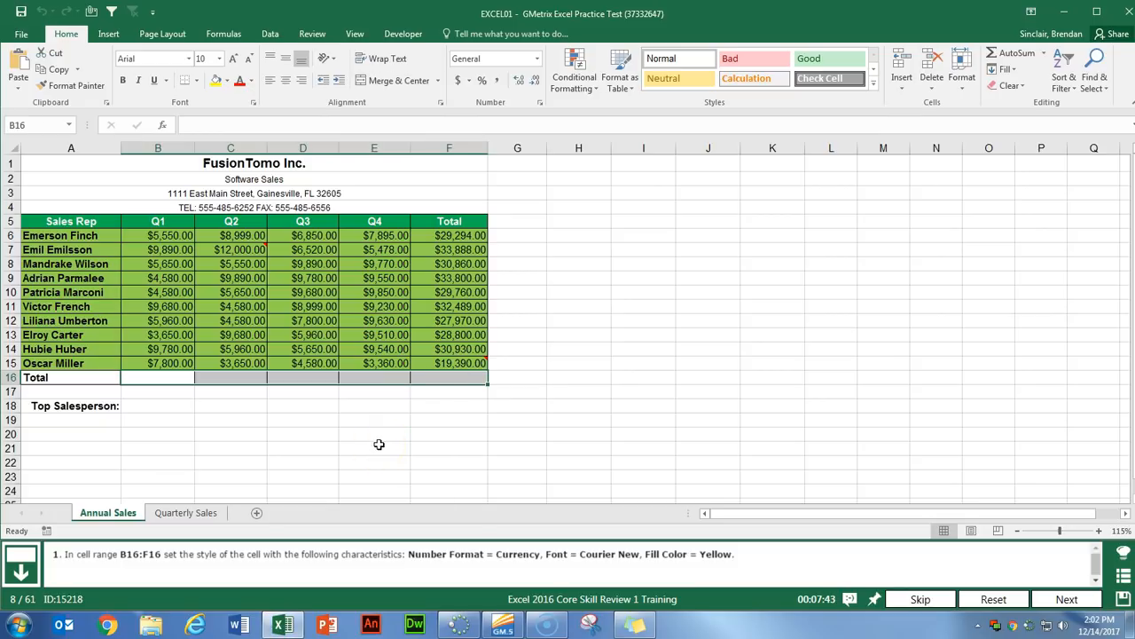
{"action": "left_click", "coordinate": [537, 59]}
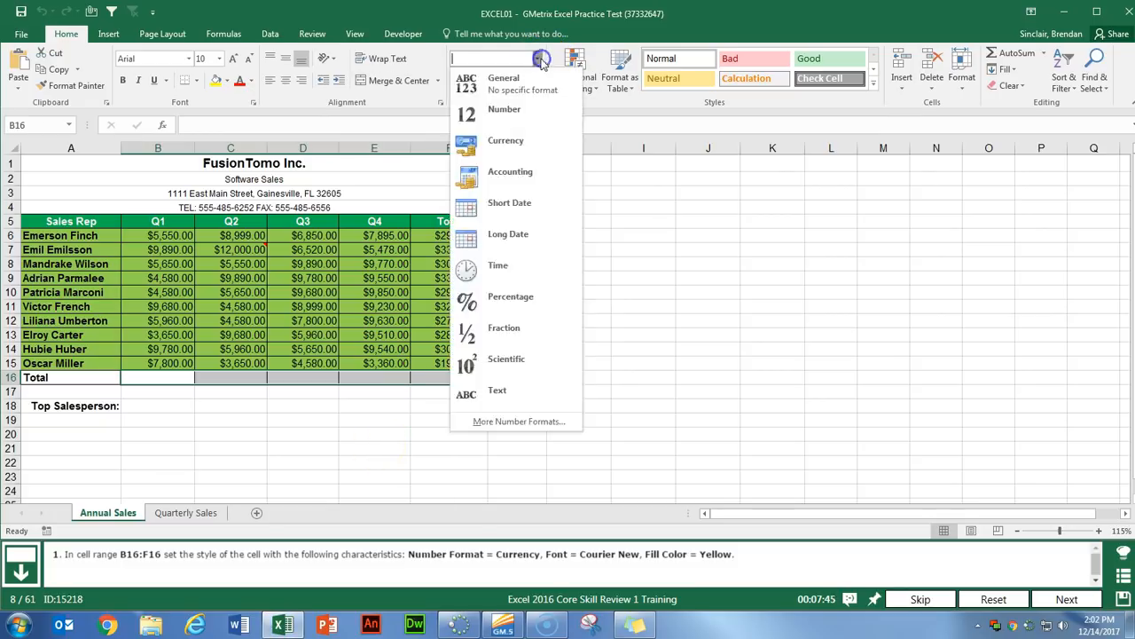
{"action": "left_click", "coordinate": [536, 139]}
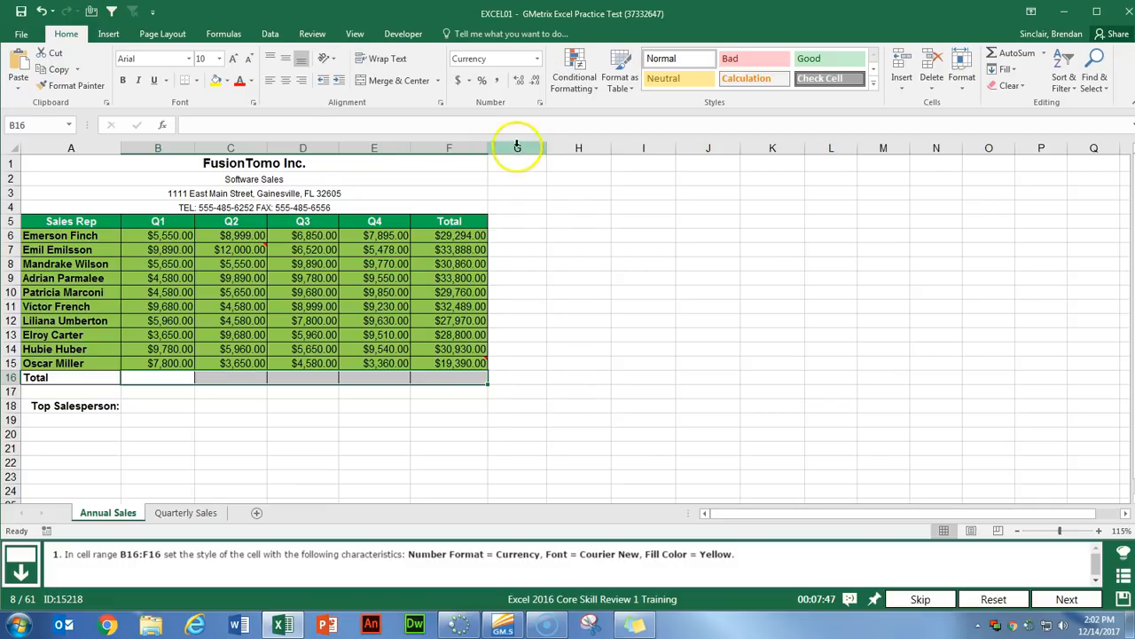
{"action": "left_click", "coordinate": [161, 59]}
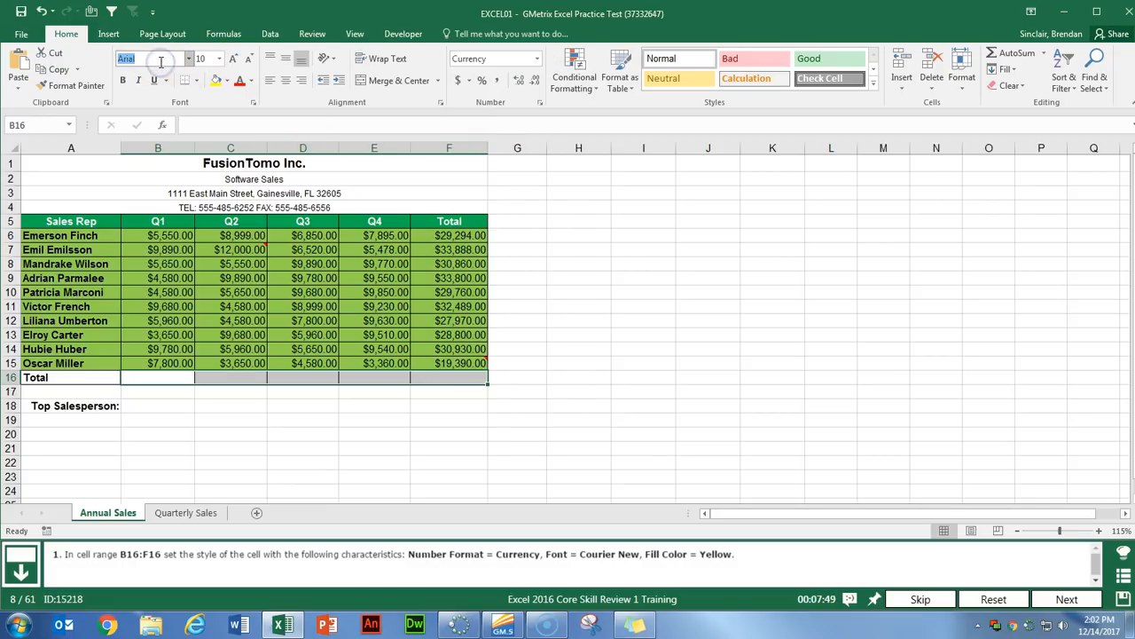
{"action": "type", "text": "Courier New"}
{"action": "key", "text": "Tab"}
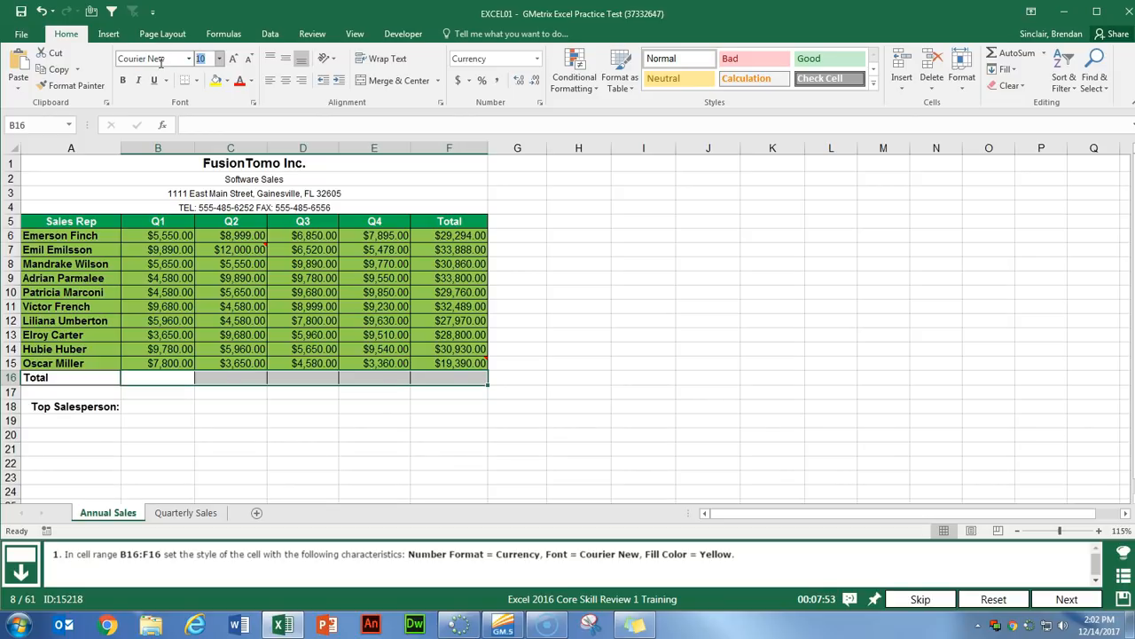
Fill cells B16:F16 with standard Yellow and advance to the next question
{"action": "left_click", "coordinate": [227, 82]}
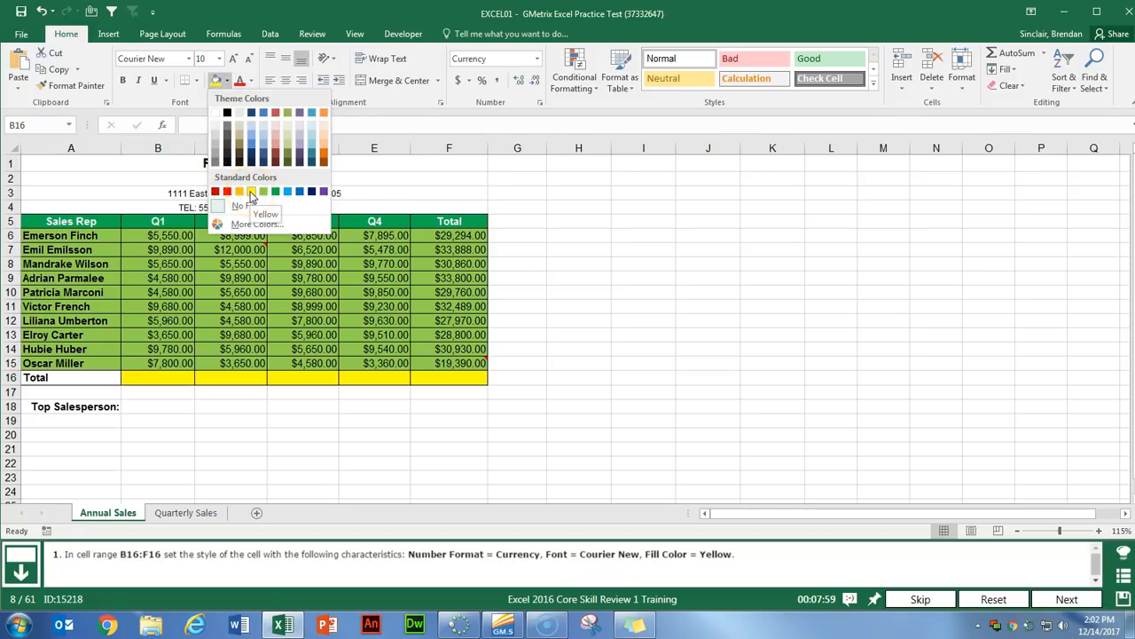
{"action": "left_click", "coordinate": [251, 195]}
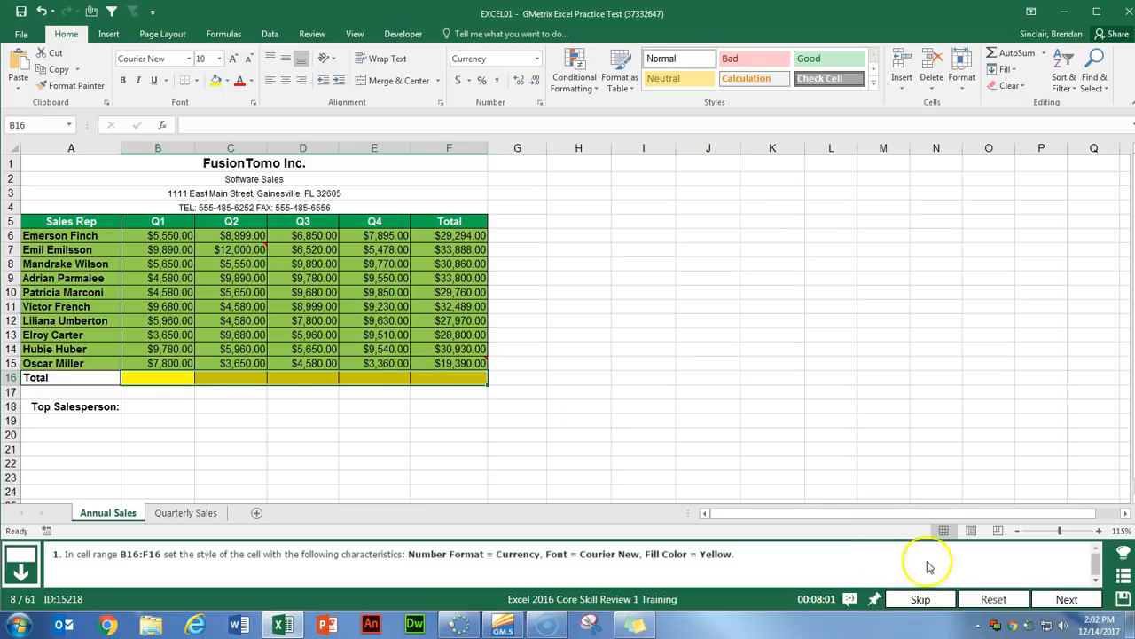
{"action": "left_click", "coordinate": [1067, 598]}
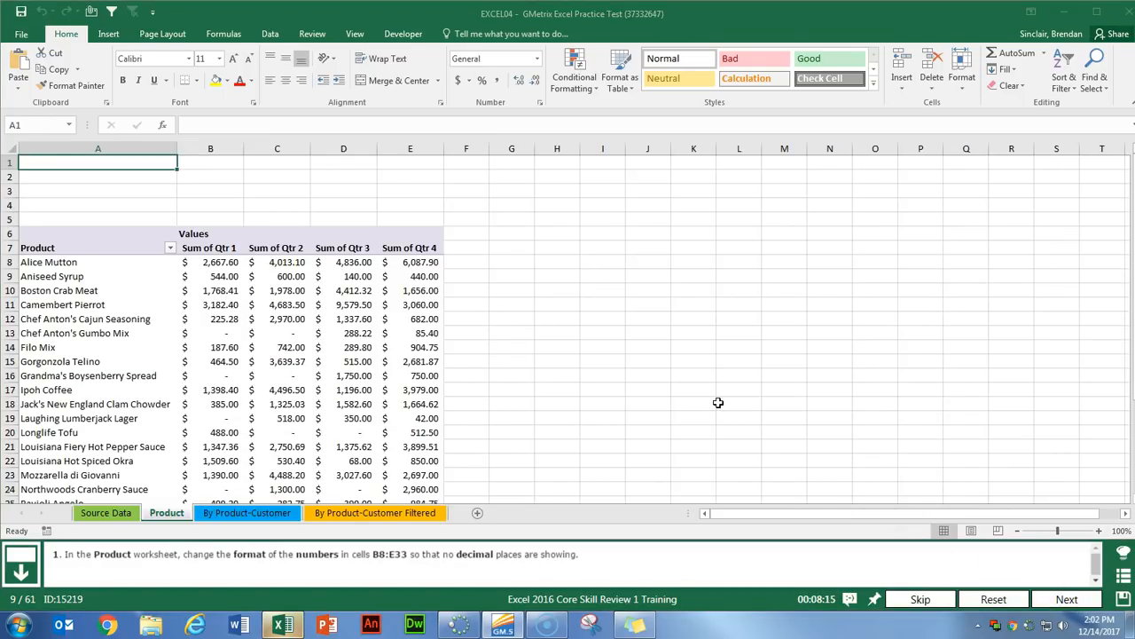
Reduce the numbers in cells B8:E33 of the Product worksheet to zero decimal places and advance to the next question
{"action": "left_click", "coordinate": [227, 265]}
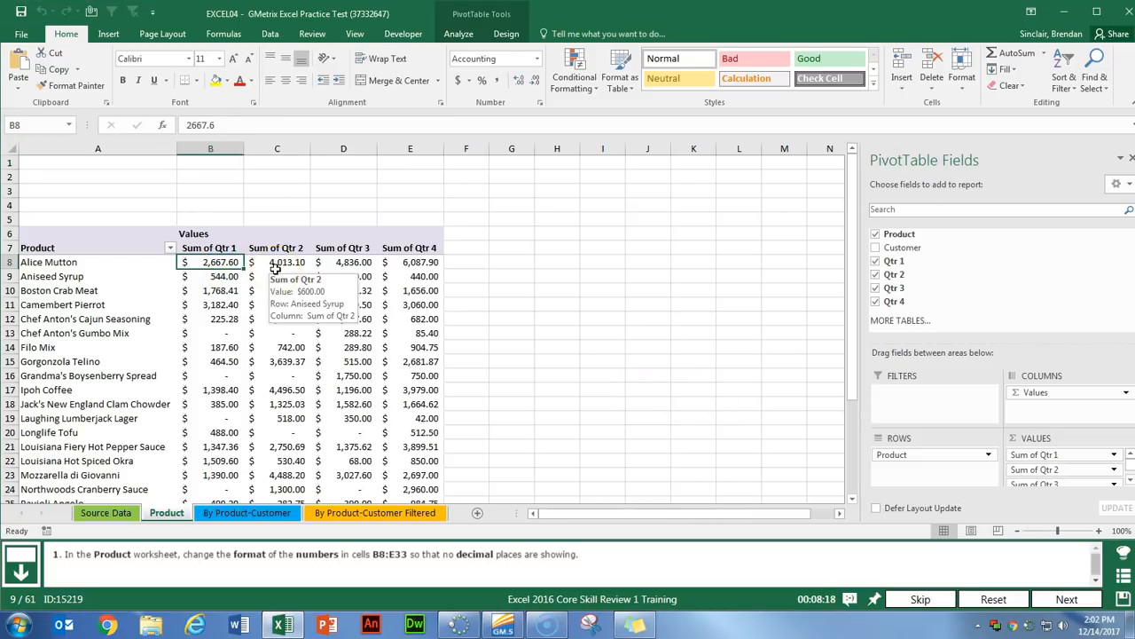
{"action": "left_click_drag", "start_coordinate": [275, 268], "coordinate": [444, 501]}
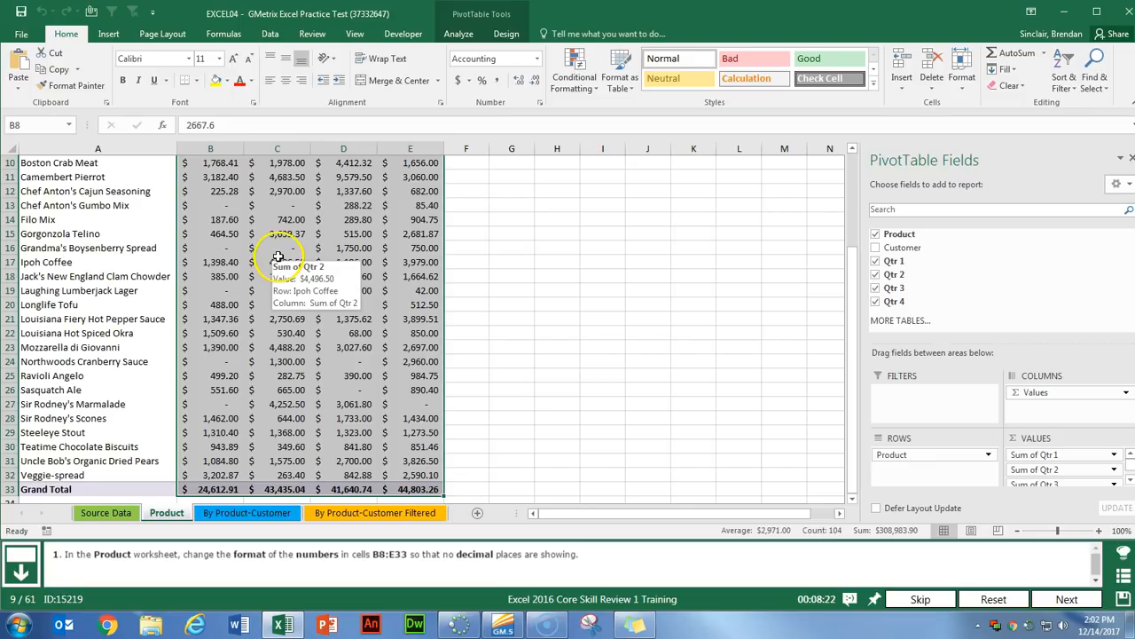
{"action": "left_click", "coordinate": [541, 104]}
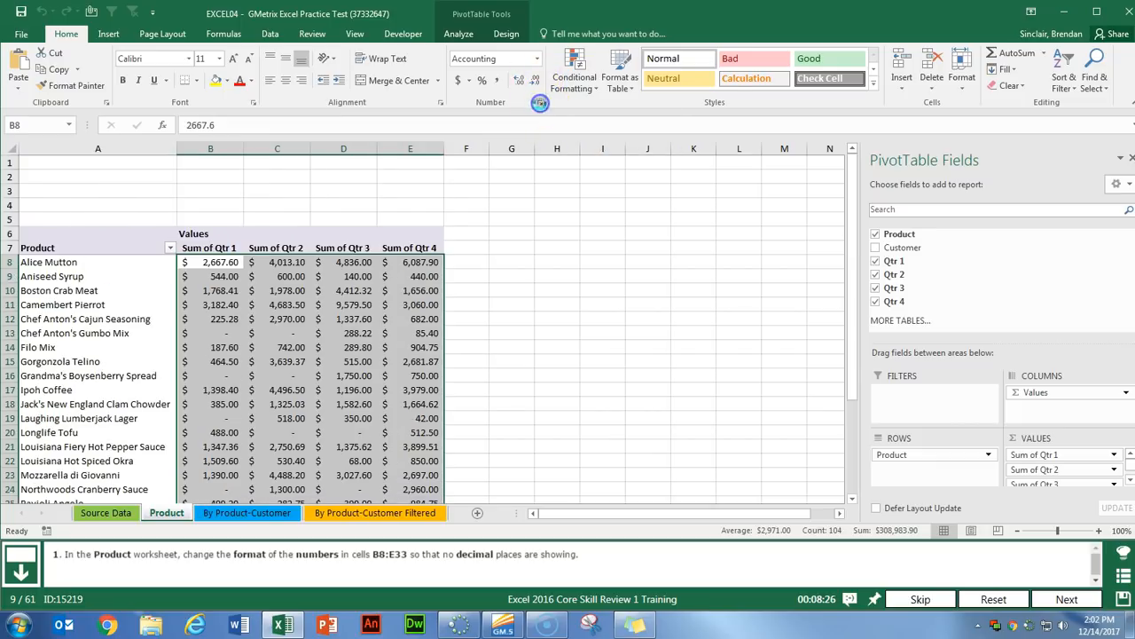
{"action": "left_click", "coordinate": [927, 36]}
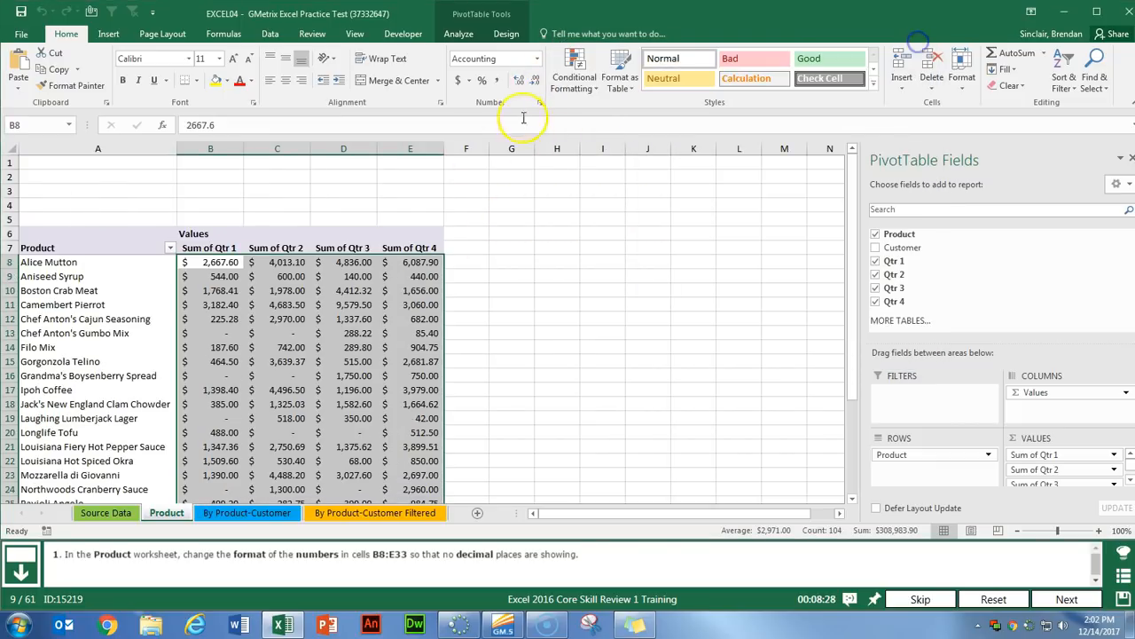
{"action": "left_click", "coordinate": [535, 85]}
{"action": "left_click", "coordinate": [536, 88]}
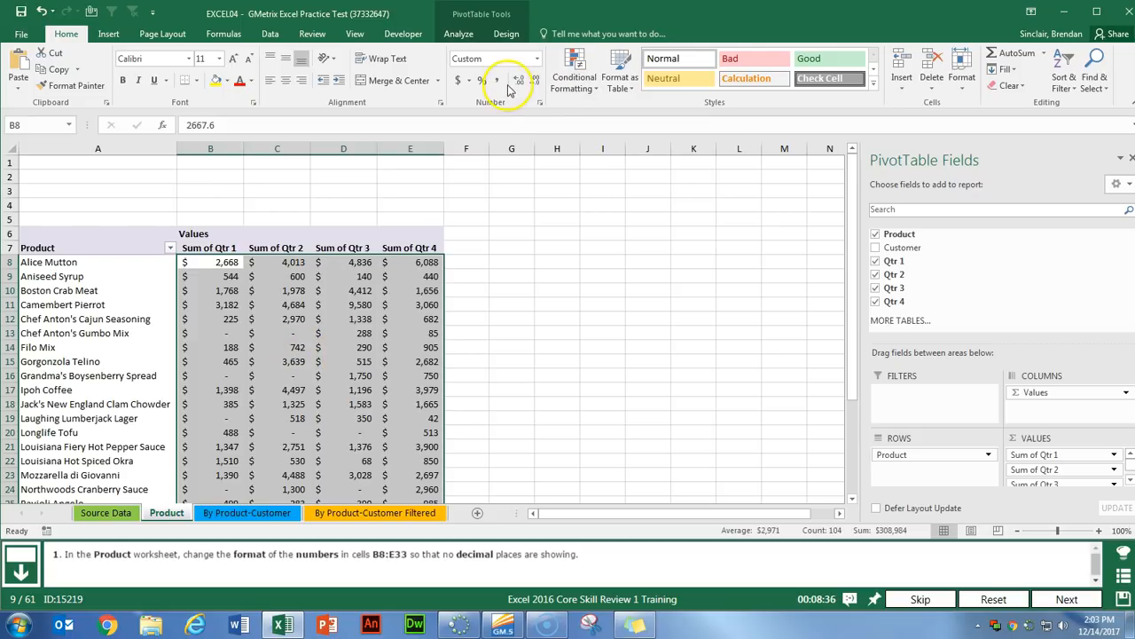
{"action": "left_click", "coordinate": [1067, 599]}
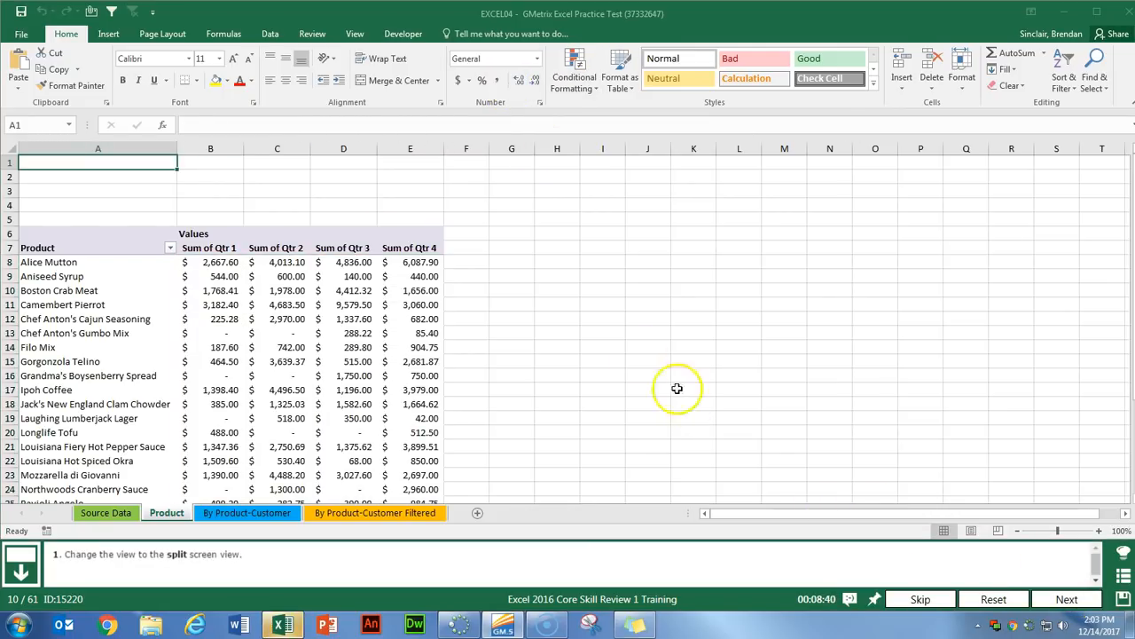
Change the Product worksheet to the split screen view and advance to the next question
{"action": "left_click", "coordinate": [354, 34]}
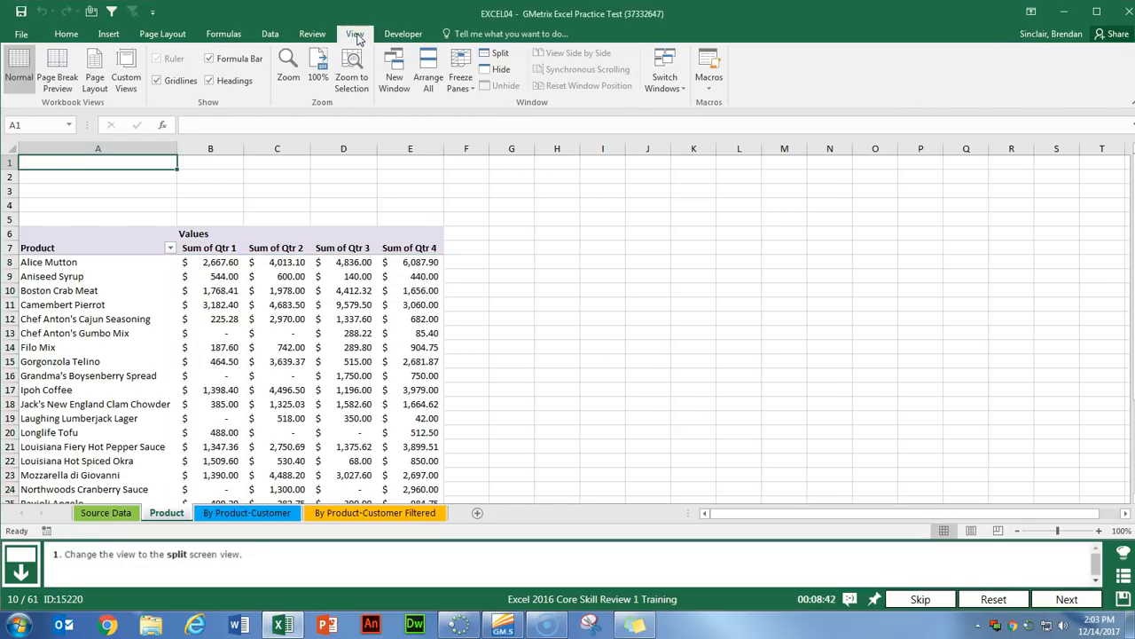
{"action": "left_click", "coordinate": [496, 55]}
{"action": "left_click", "coordinate": [497, 55]}
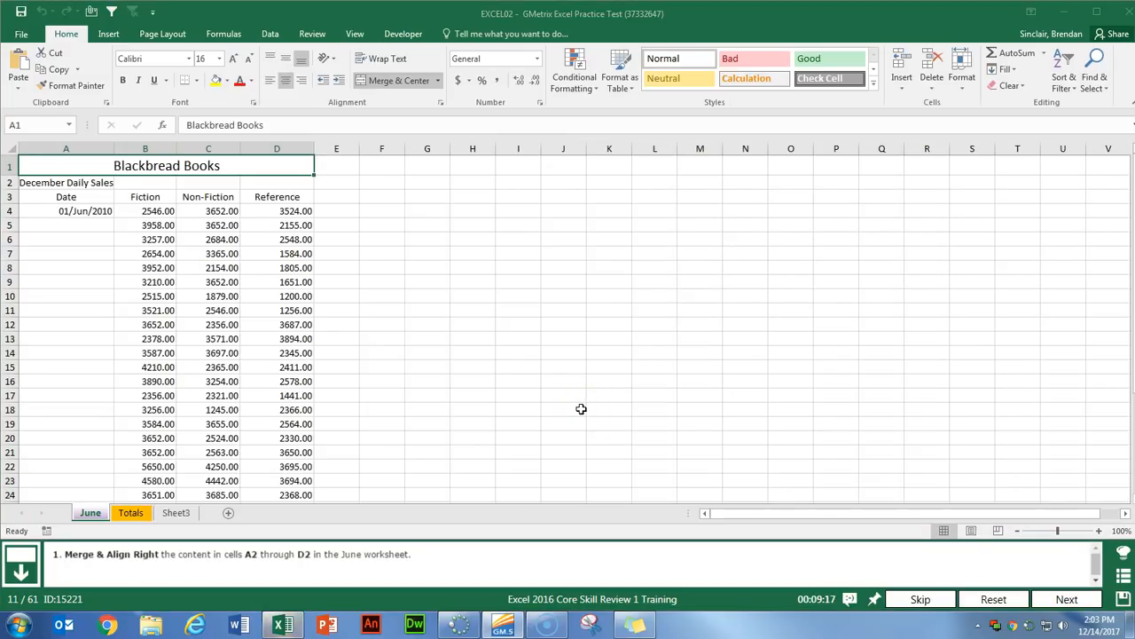
Merge cells A2:D2 in the June worksheet with right-aligned content and advance to the next question
{"action": "left_click_drag", "start_coordinate": [91, 182], "coordinate": [287, 184]}
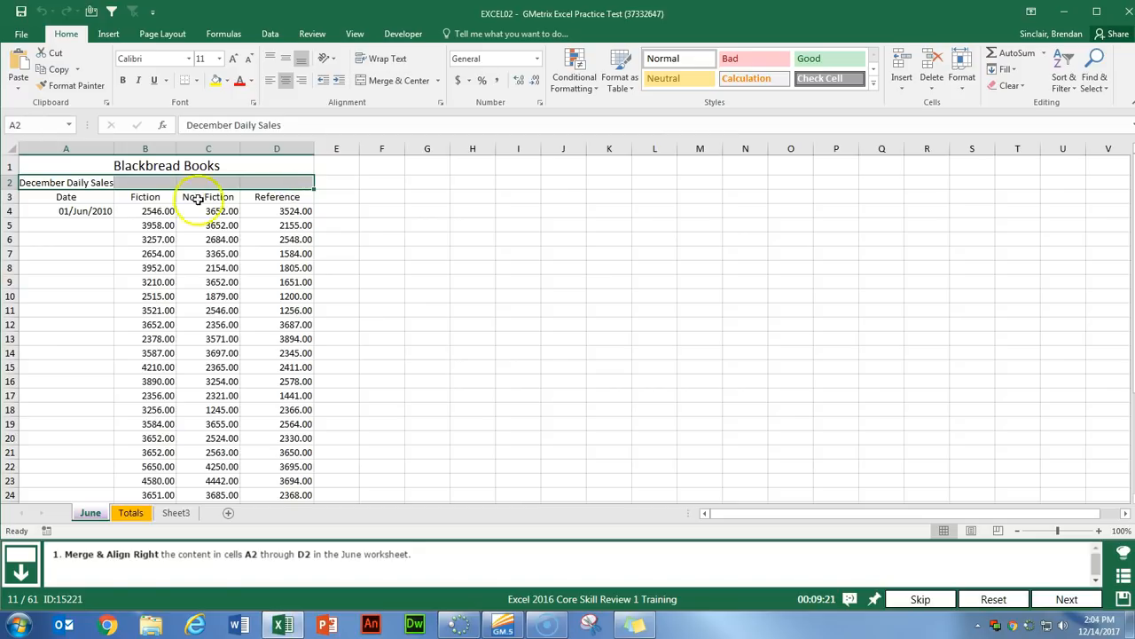
{"action": "left_click", "coordinate": [438, 80]}
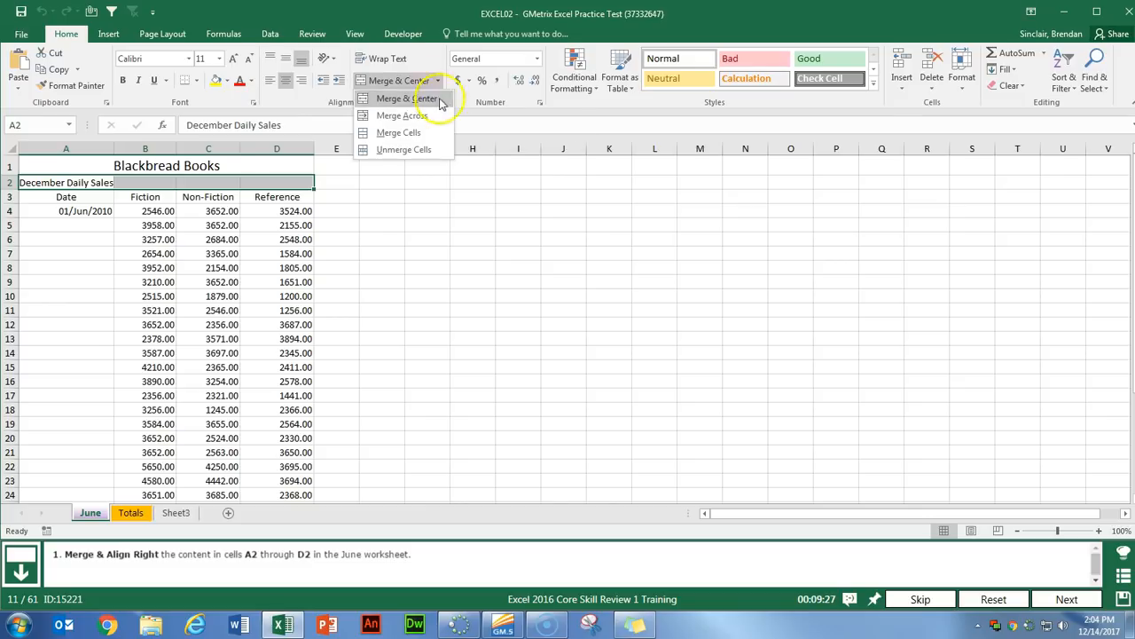
{"action": "left_click", "coordinate": [413, 135]}
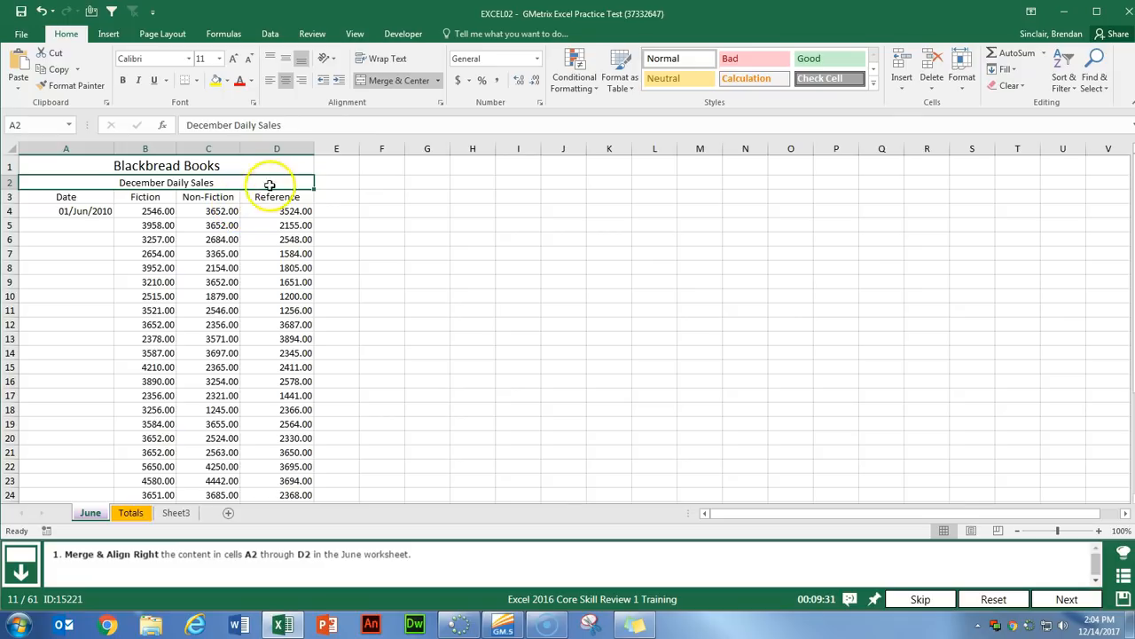
{"action": "left_click", "coordinate": [307, 89]}
{"action": "left_click", "coordinate": [1067, 599]}
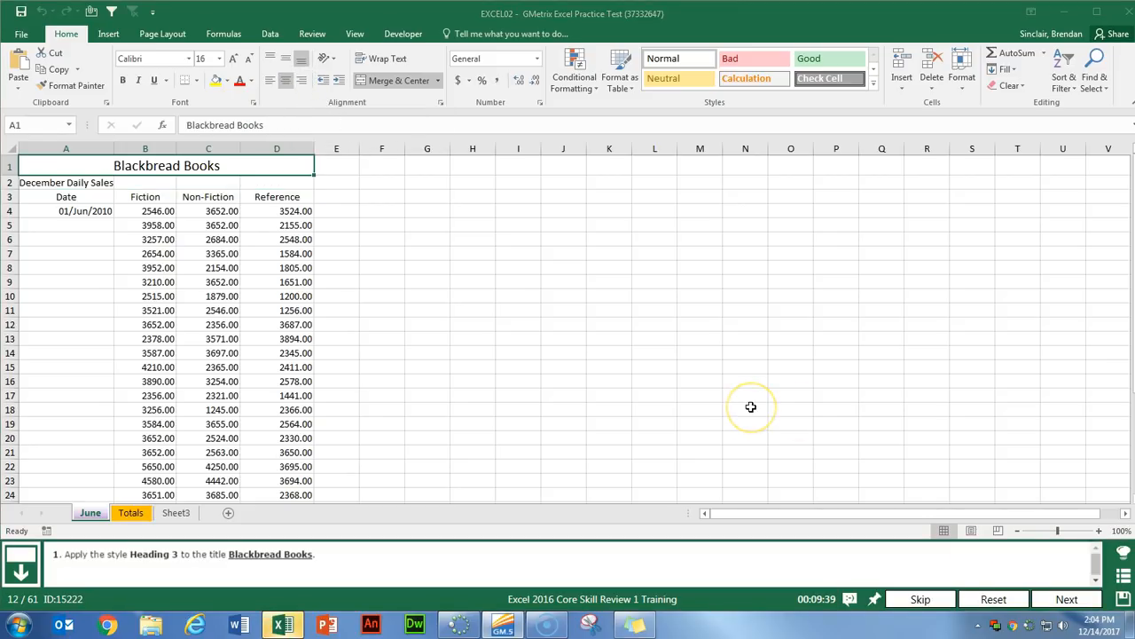
Apply the Heading 3 cell style to the title Blackbread Books and advance to the next question
{"action": "left_click", "coordinate": [873, 86]}
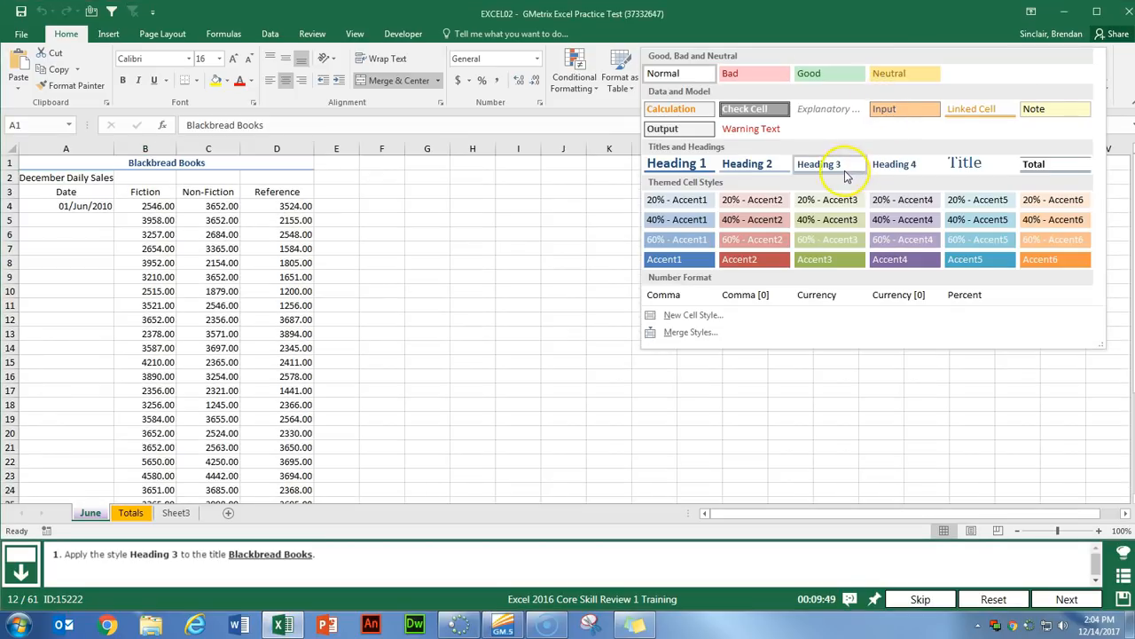
{"action": "left_click", "coordinate": [842, 166]}
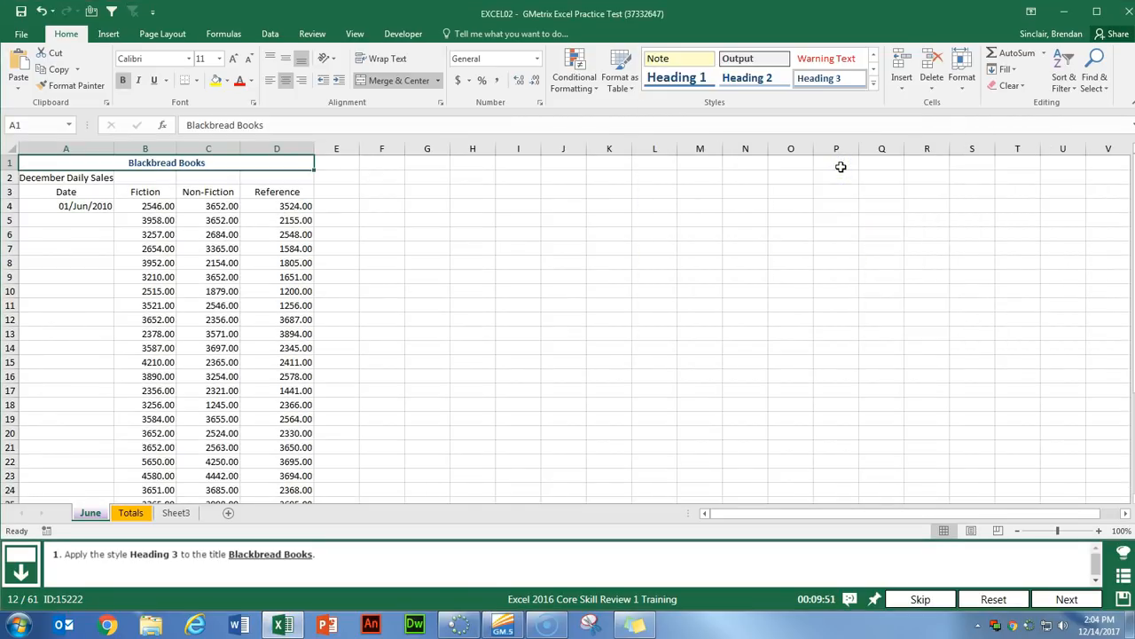
{"action": "left_click", "coordinate": [1067, 598]}
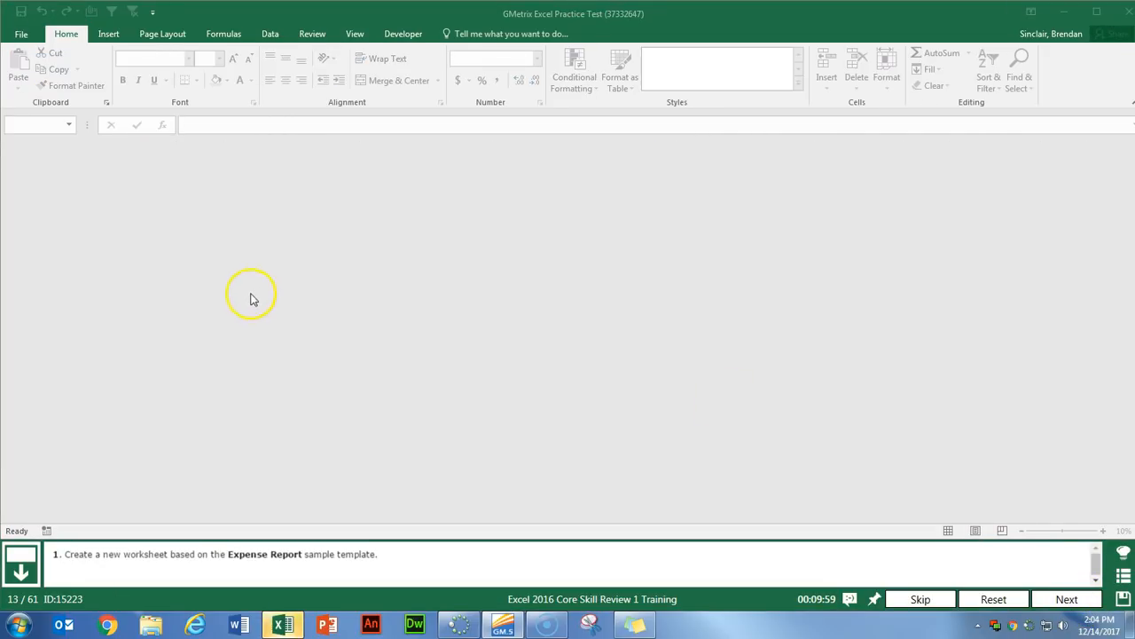
Create a new workbook from the Expense report template, searching for "expense report", and advance to the next question
{"action": "left_click", "coordinate": [22, 34]}
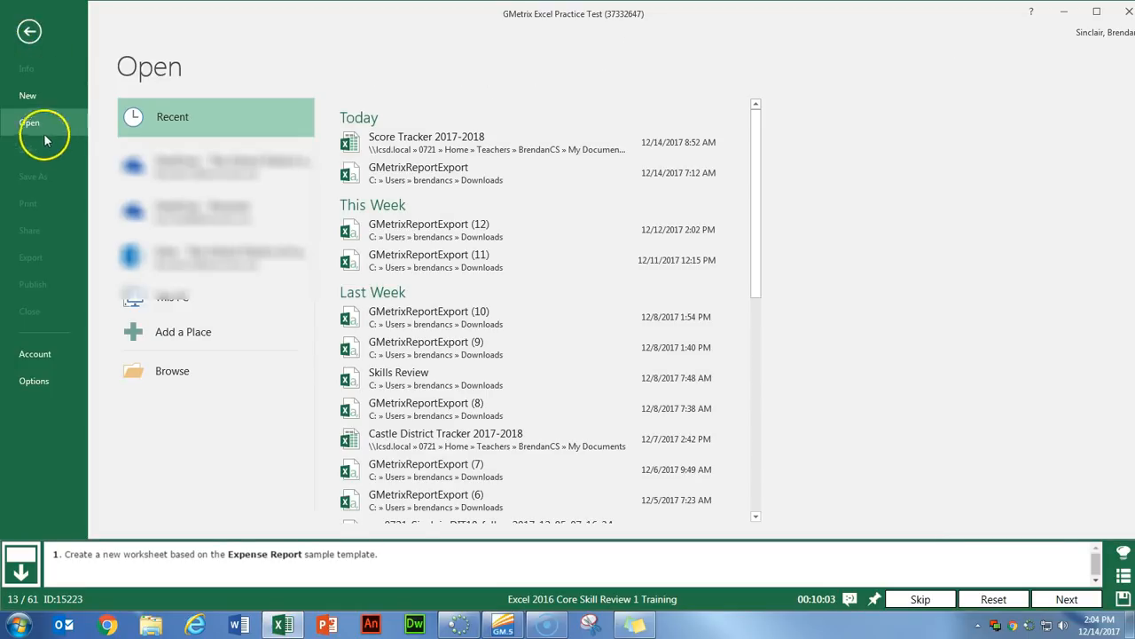
{"action": "left_click", "coordinate": [40, 99]}
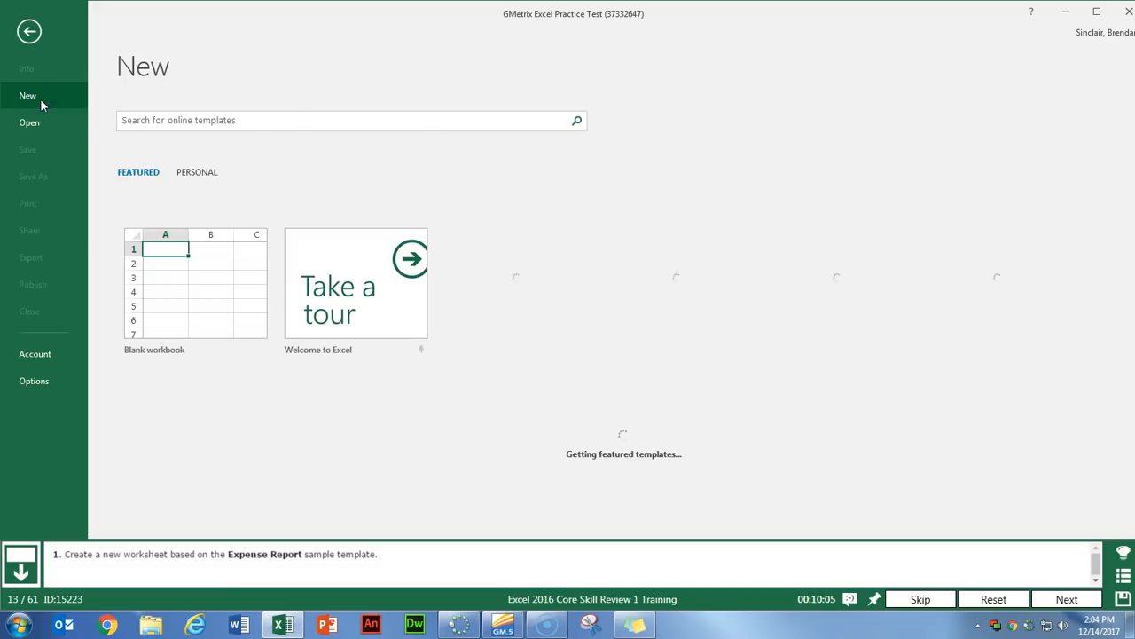
{"action": "left_click", "coordinate": [236, 118]}
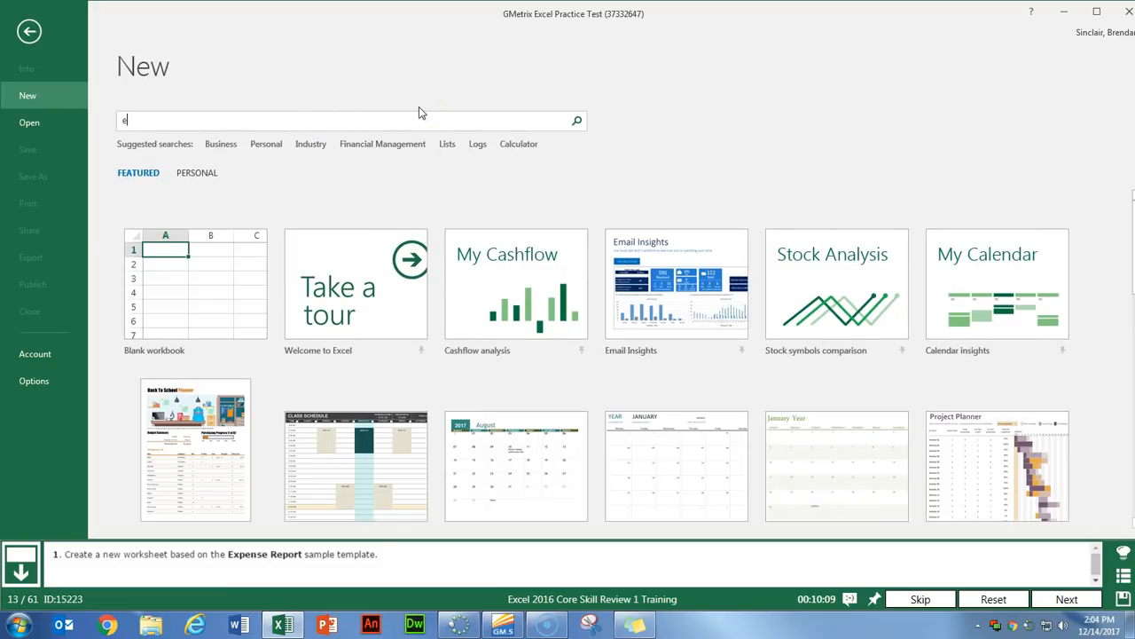
{"action": "type", "text": "expense report"}
{"action": "key", "text": "Return"}
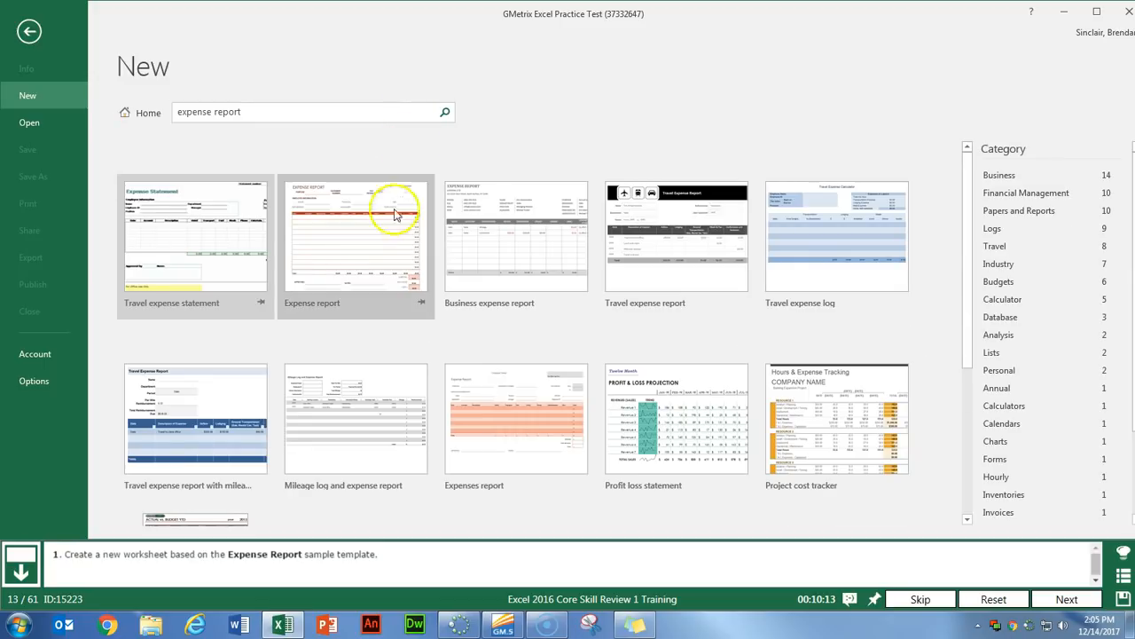
{"action": "left_click", "coordinate": [371, 258]}
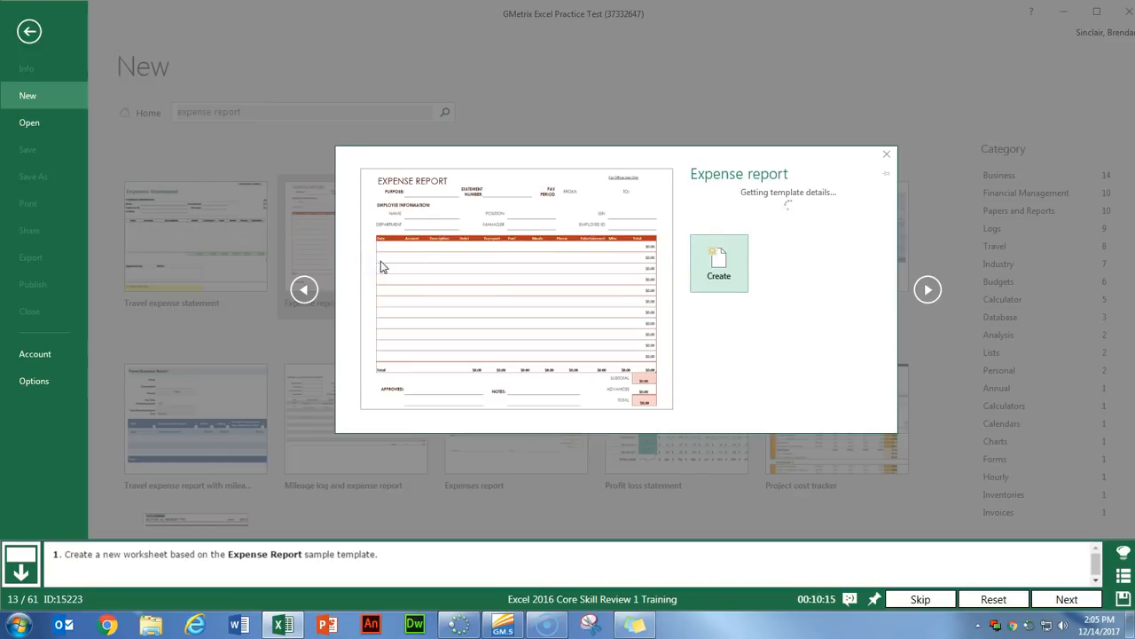
{"action": "left_click", "coordinate": [717, 346]}
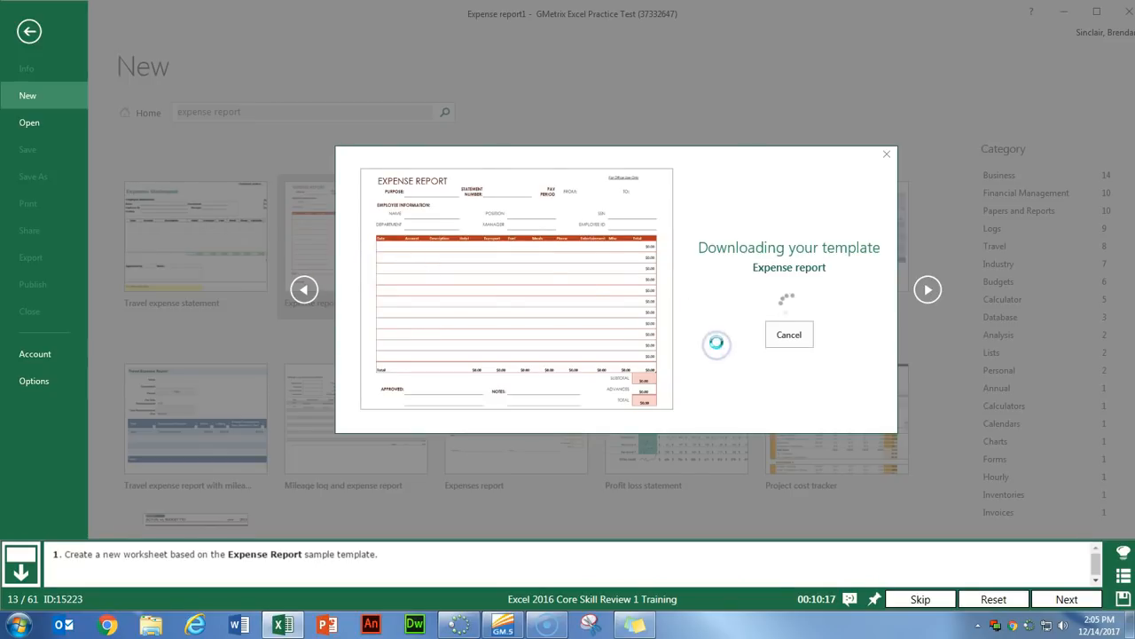
{"action": "left_click", "coordinate": [1069, 607]}
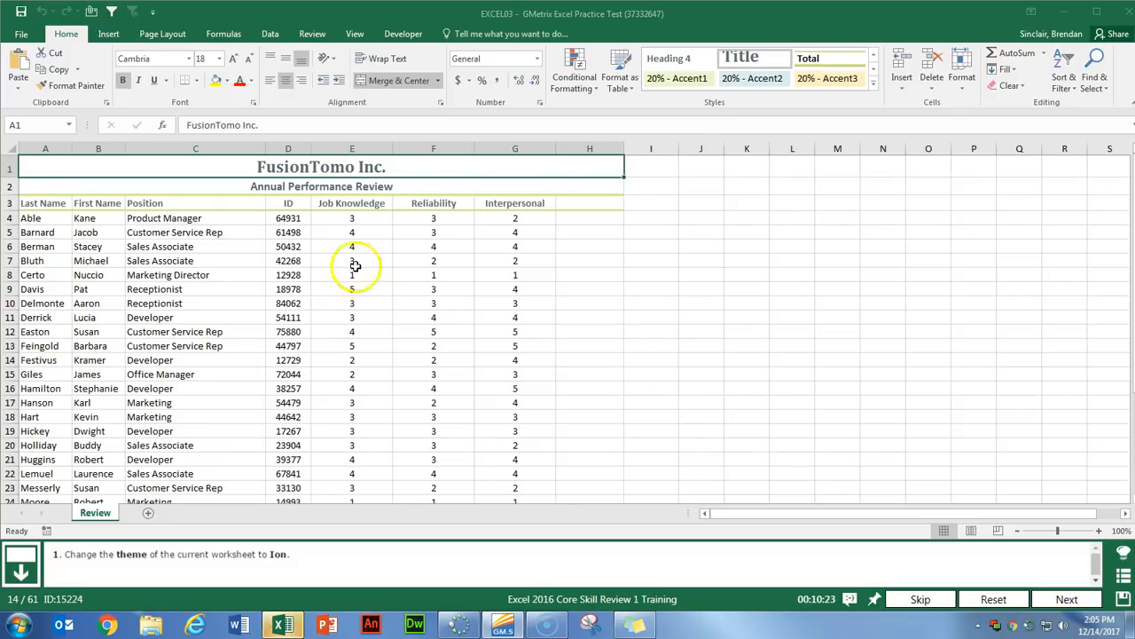
Change the Review worksheet's theme to Ion and advance to the next question
{"action": "left_click", "coordinate": [164, 34]}
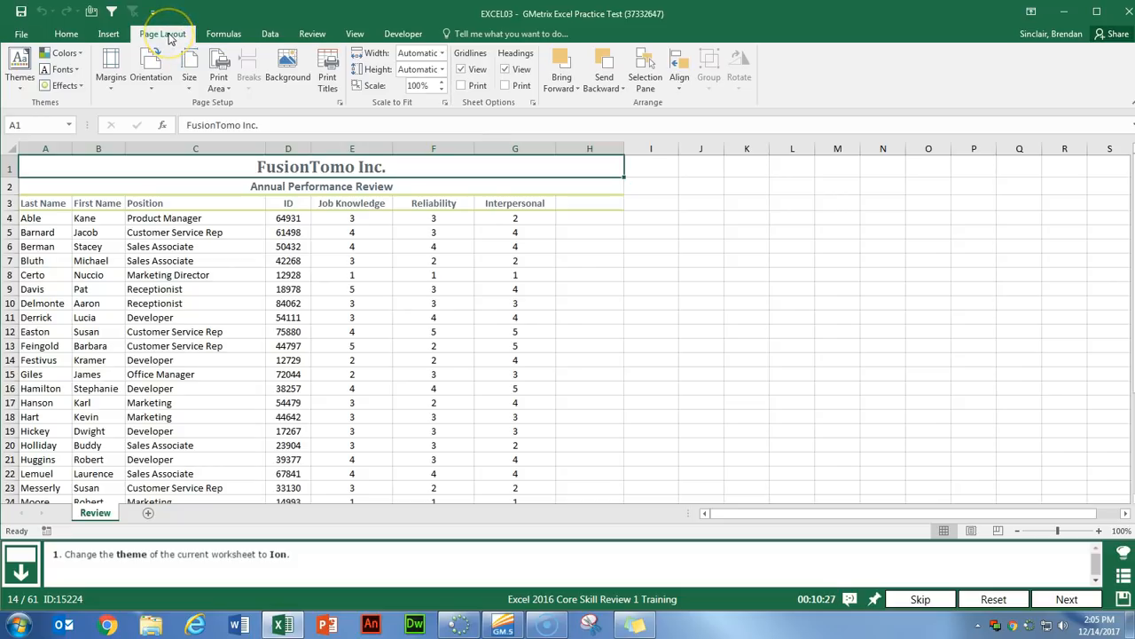
{"action": "left_click", "coordinate": [21, 89]}
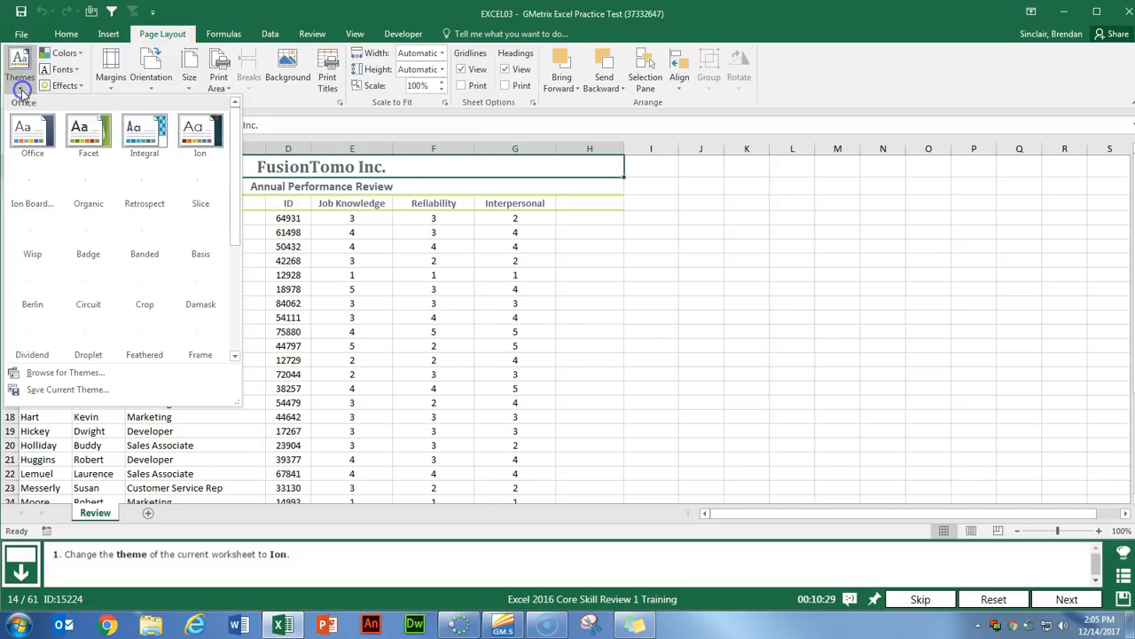
{"action": "left_click", "coordinate": [197, 133]}
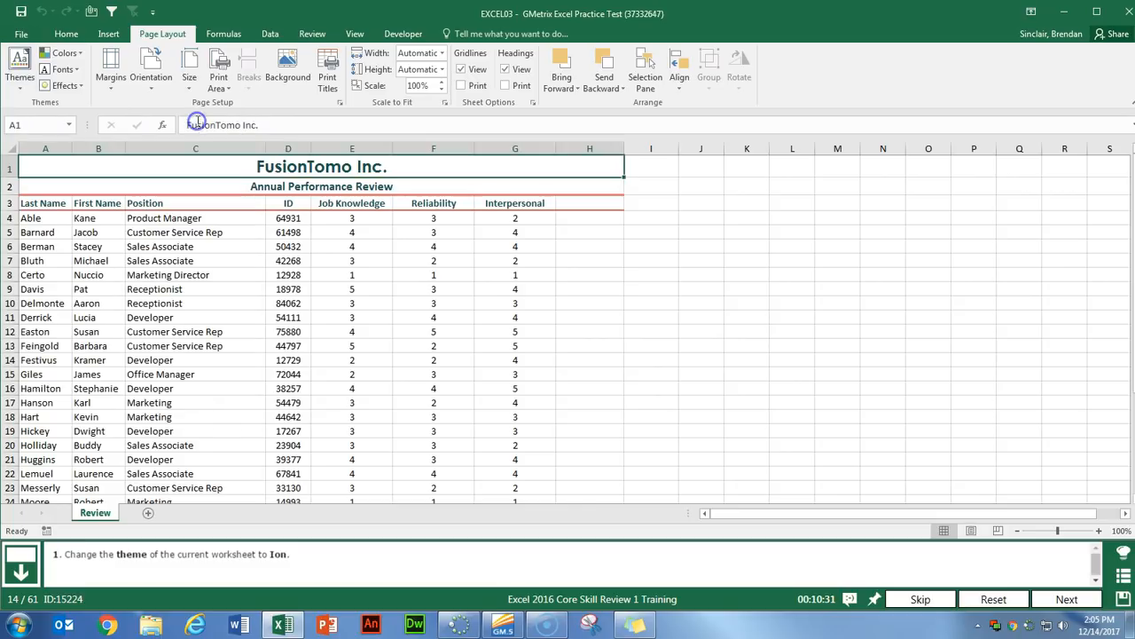
{"action": "left_click", "coordinate": [1067, 599]}
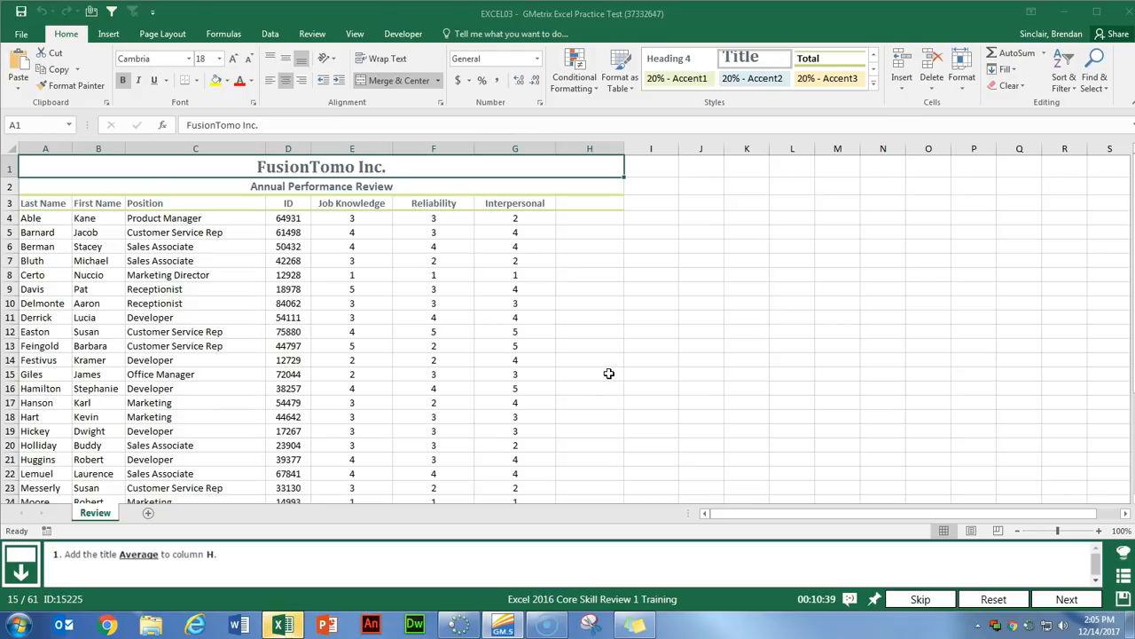
Add the title Average to column H in cell H3 and advance to the next question
{"action": "left_click", "coordinate": [583, 200]}
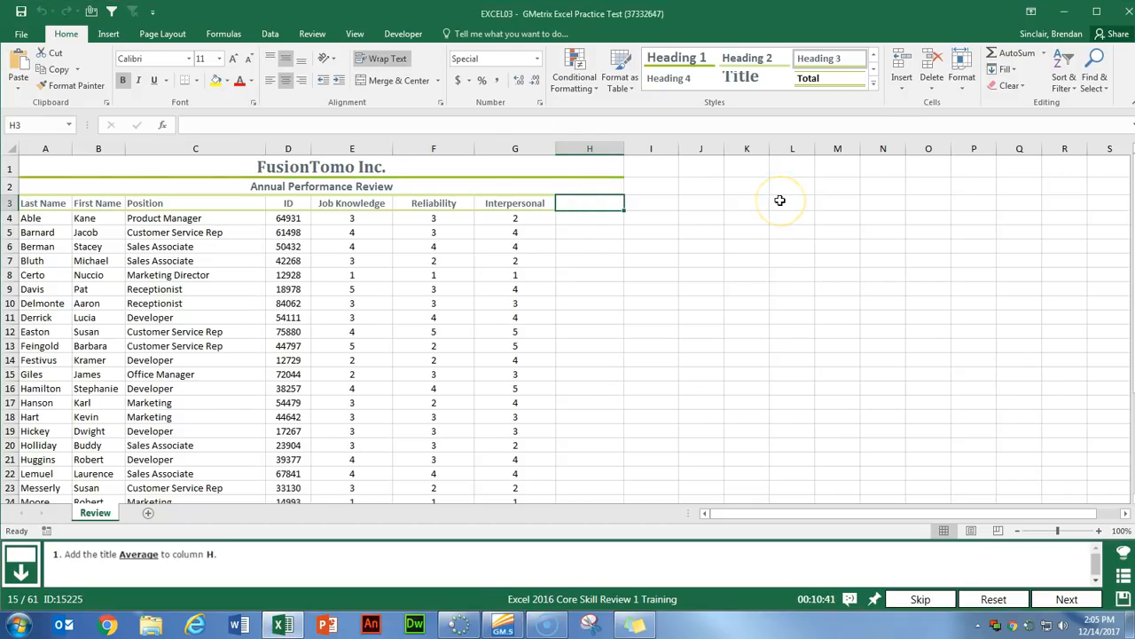
{"action": "type", "text": "Average"}
{"action": "key", "text": "Return"}
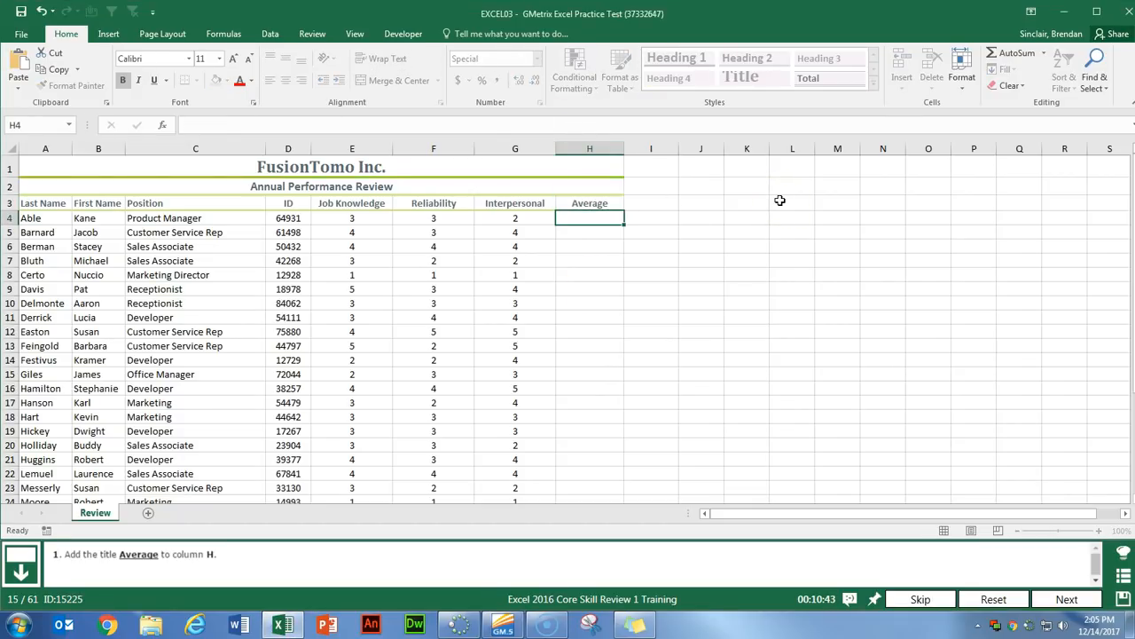
{"action": "left_click", "coordinate": [1067, 598]}
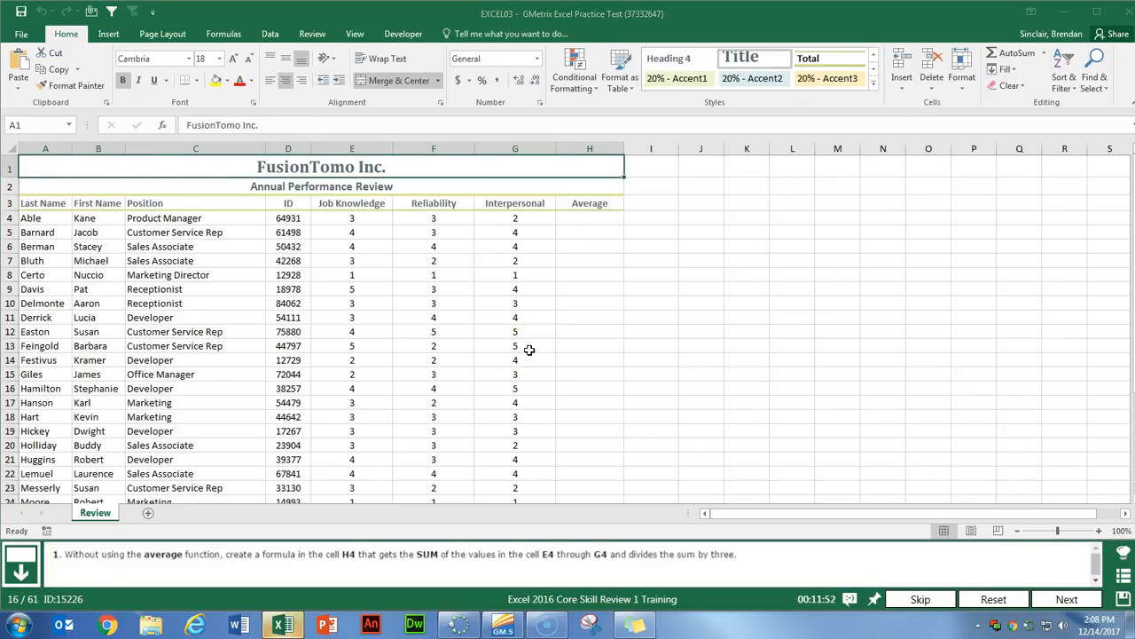
Enter the formula =SUM(E4:G4)/3 in cell H4 and advance to the next question
{"action": "left_click", "coordinate": [581, 217]}
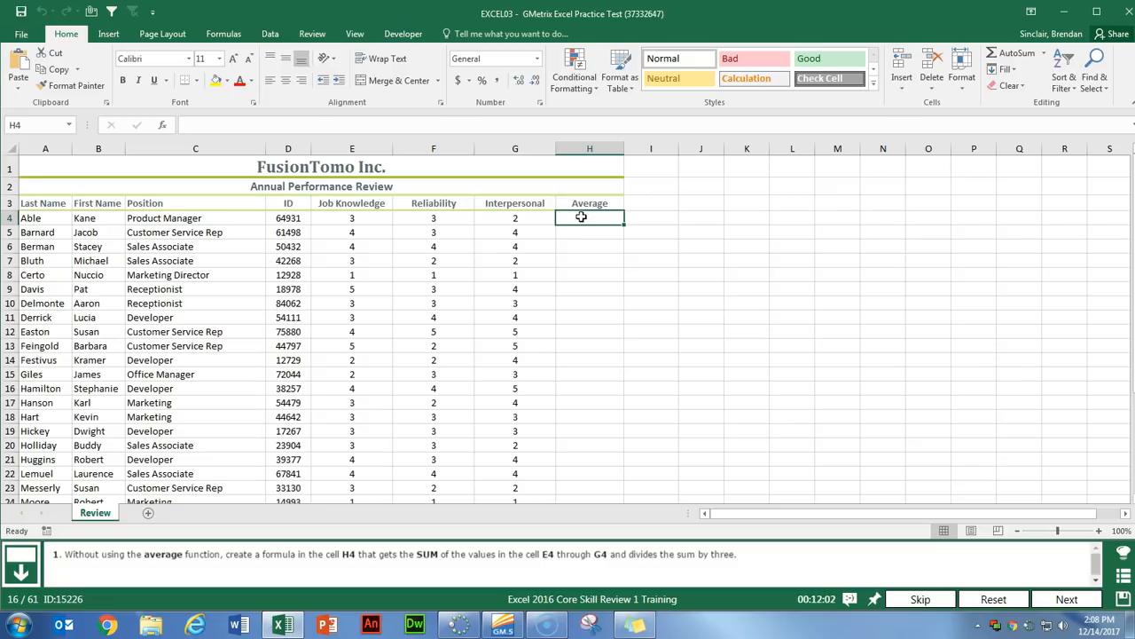
{"action": "type", "text": "=sum"}
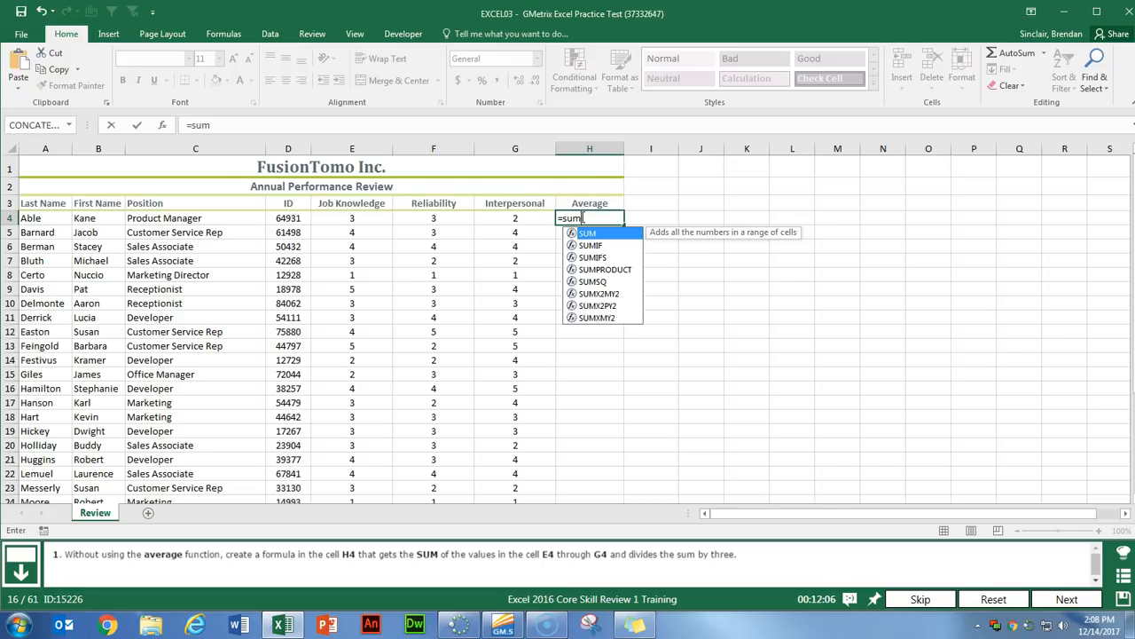
{"action": "key", "text": "Tab"}
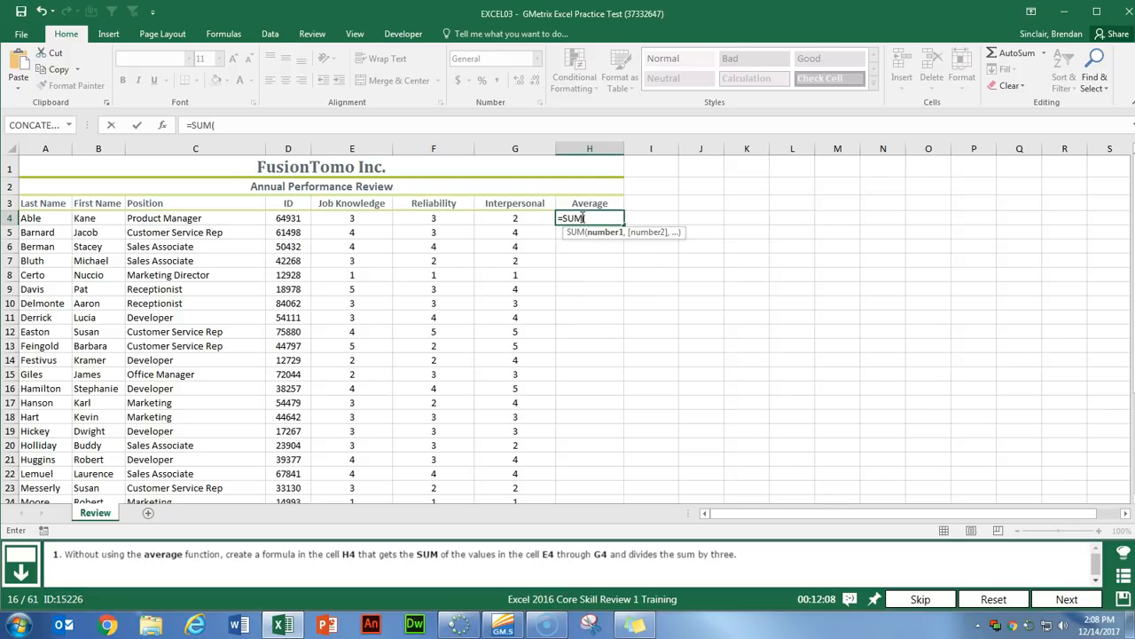
{"action": "left_click_drag", "start_coordinate": [347, 221], "coordinate": [492, 221]}
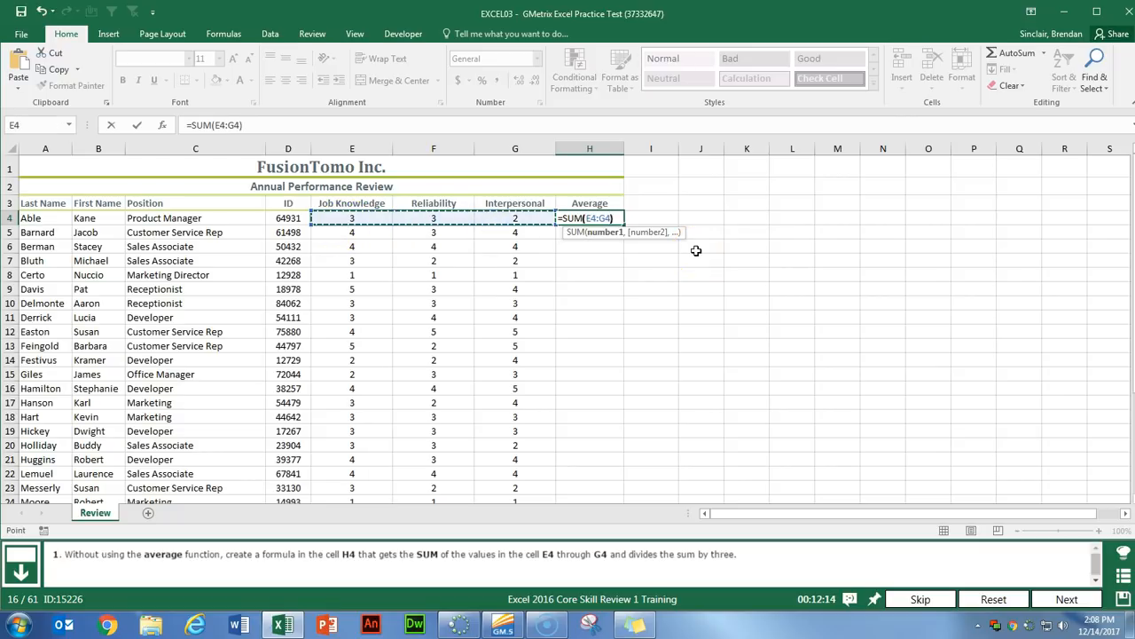
{"action": "type", "text": ")"}
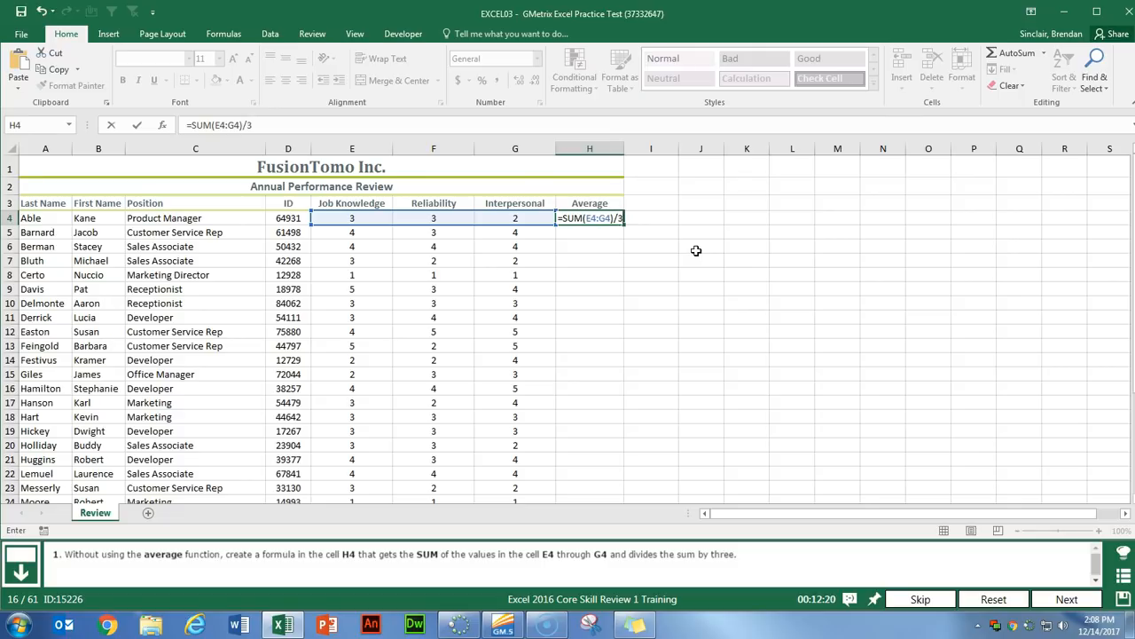
{"action": "key", "text": "Return"}
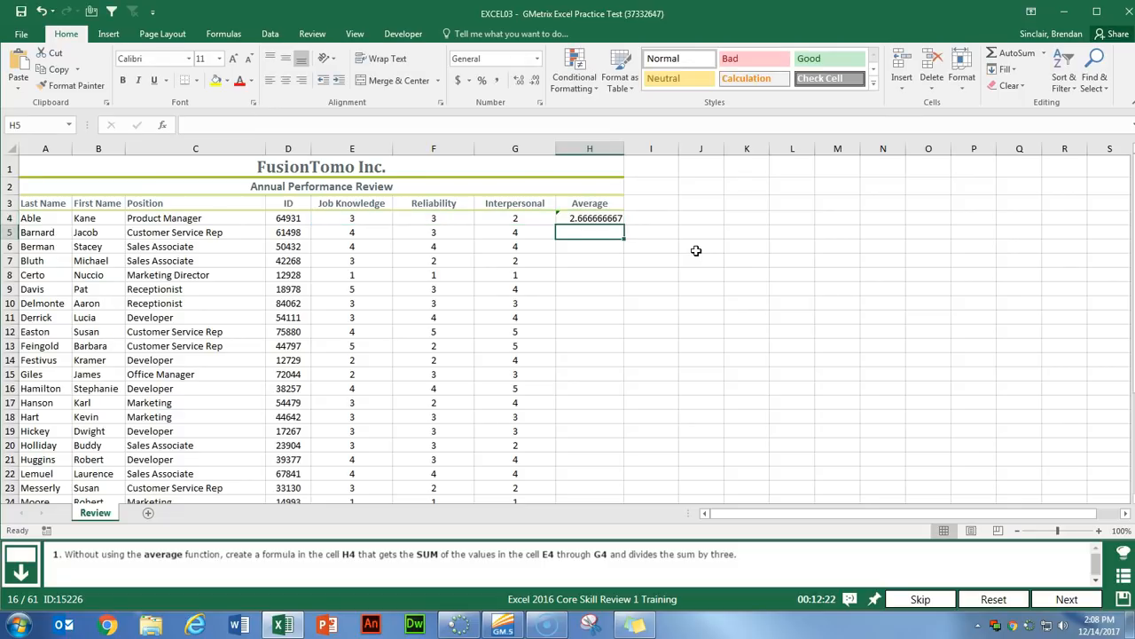
{"action": "left_click", "coordinate": [1067, 599]}
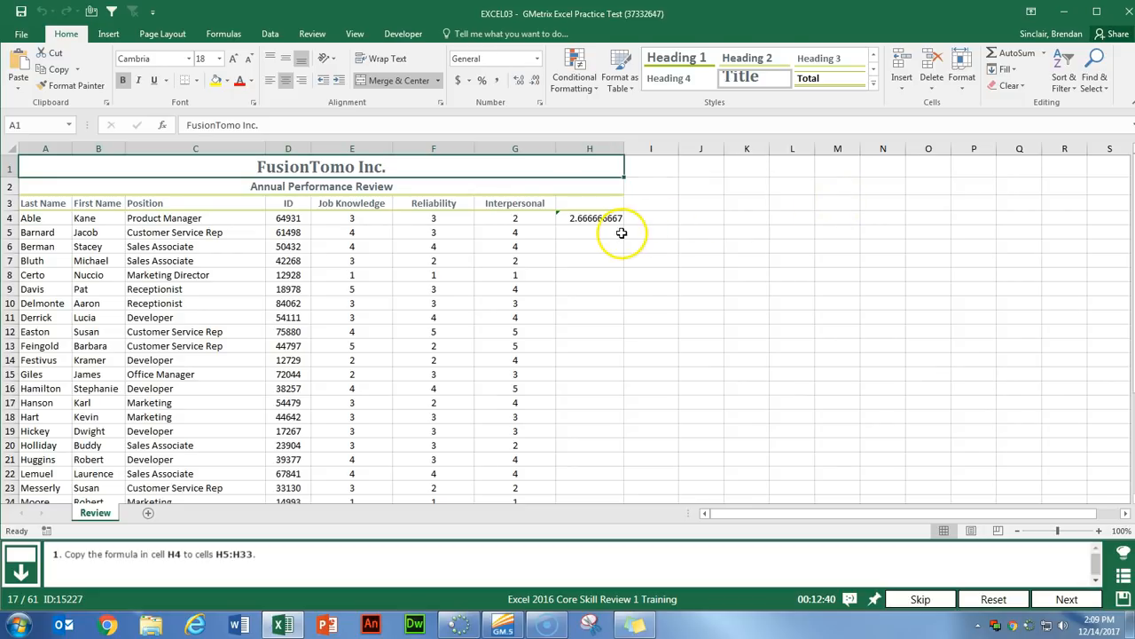
Copy the formula in cell H4 to cells H5:H33 and advance to the next question
{"action": "left_click", "coordinate": [591, 223]}
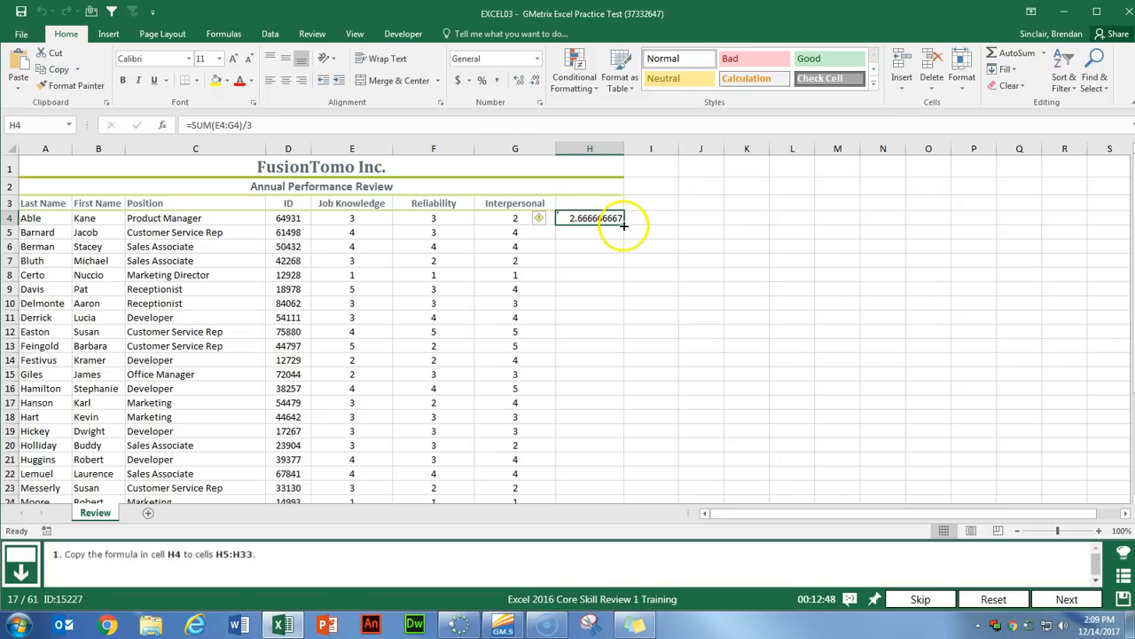
{"action": "key", "text": "ctrl+c"}
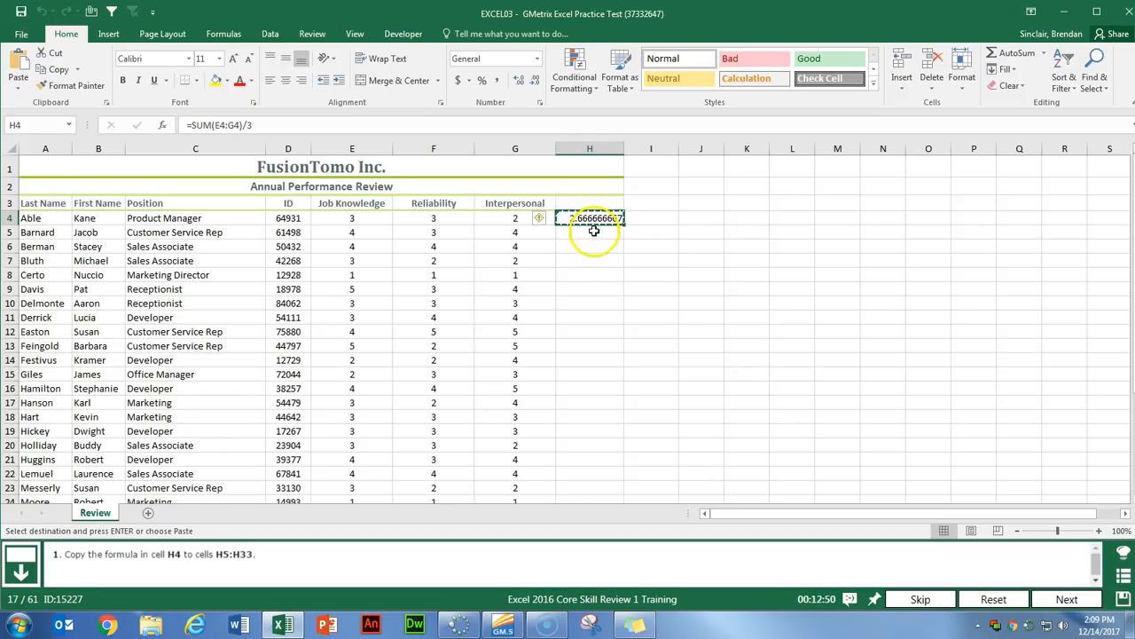
{"action": "left_click", "coordinate": [595, 230]}
{"action": "left_click_drag", "start_coordinate": [595, 231], "coordinate": [585, 473]}
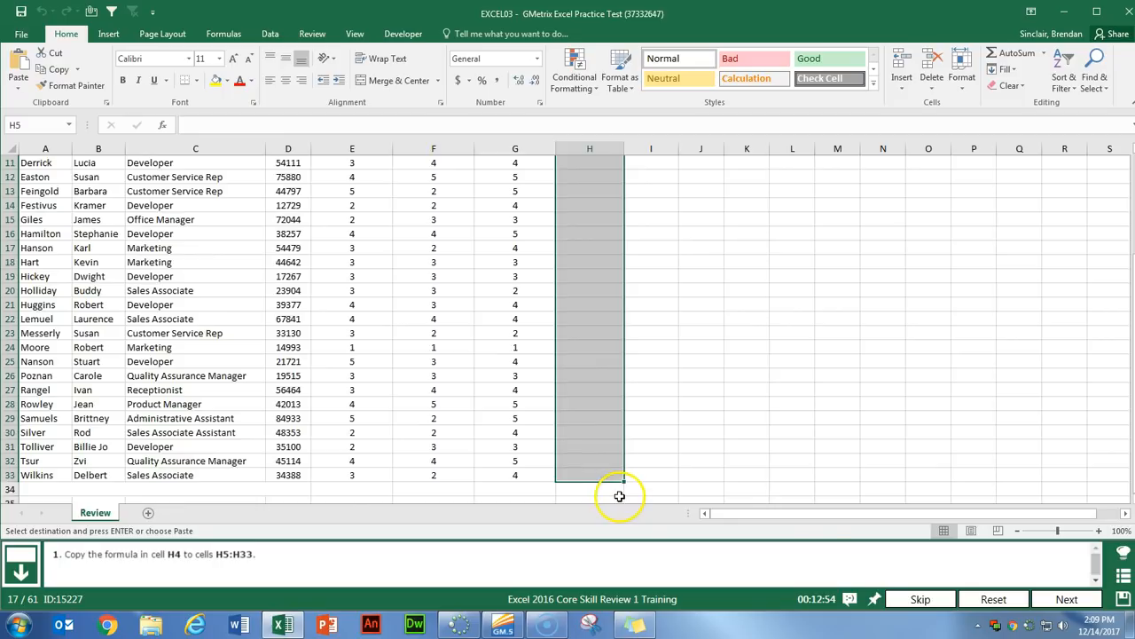
{"action": "key", "text": "ctrl+v"}
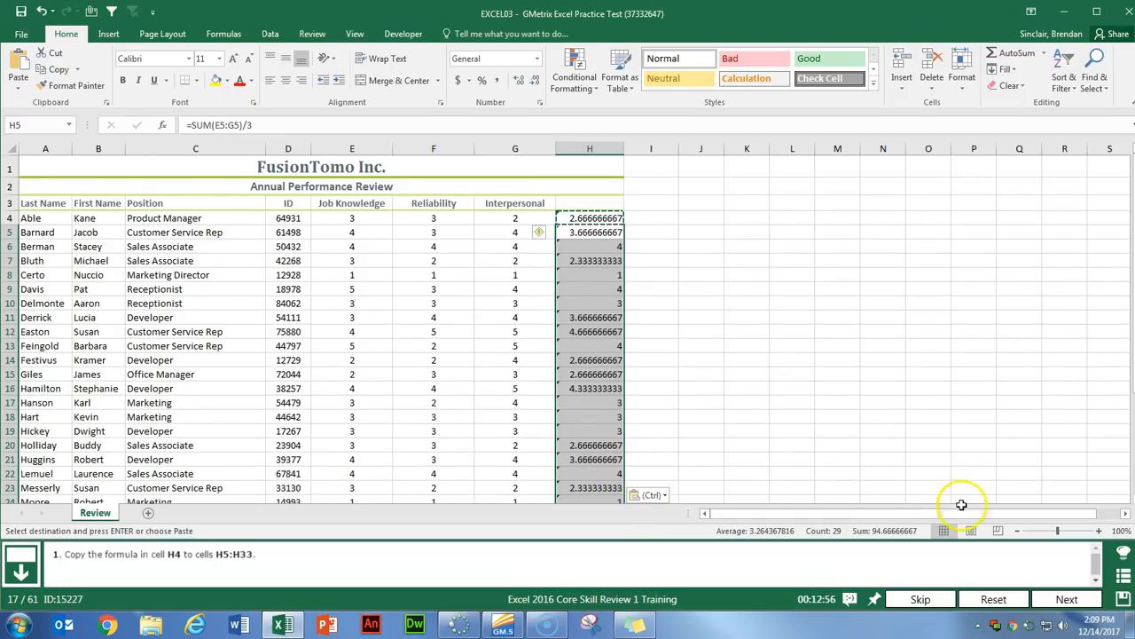
{"action": "left_click", "coordinate": [1067, 598]}
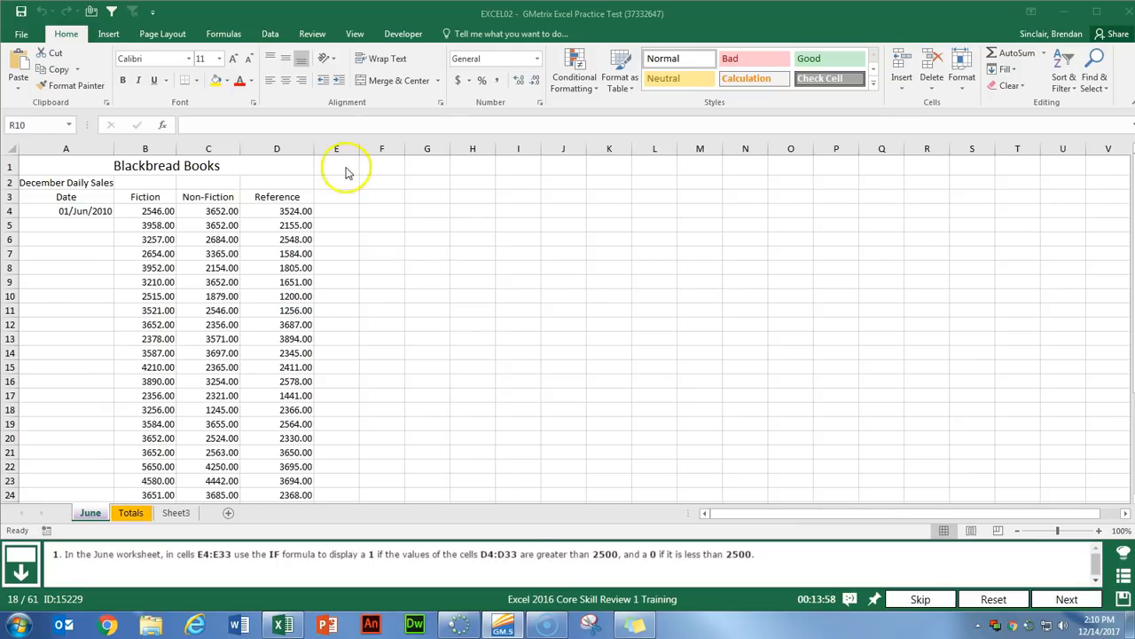
Insert an IF function in cell E4 of the June worksheet with the test D4>2500, returning 1 if true and 0 if false
{"action": "left_click", "coordinate": [345, 210]}
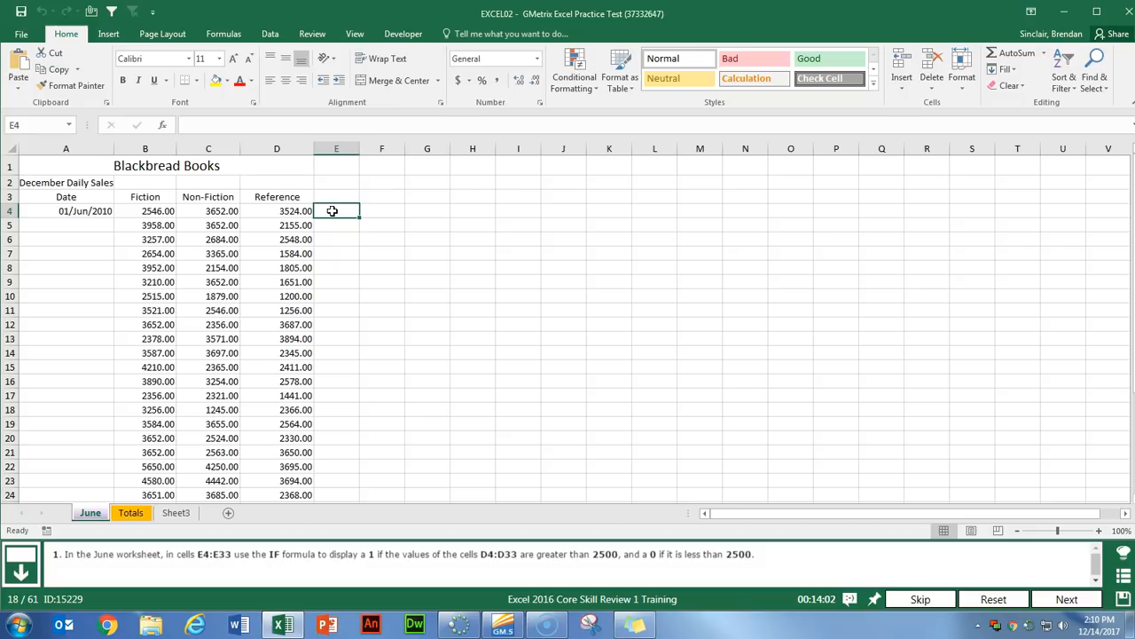
{"action": "left_click", "coordinate": [163, 125]}
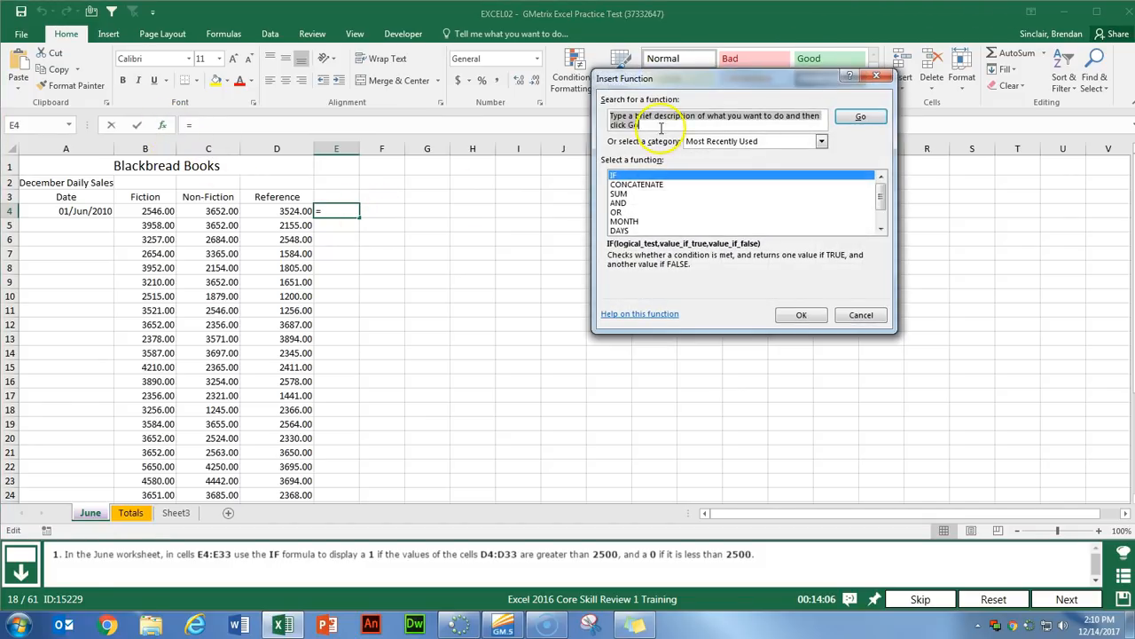
{"action": "type", "text": "if"}
{"action": "key", "text": "Return"}
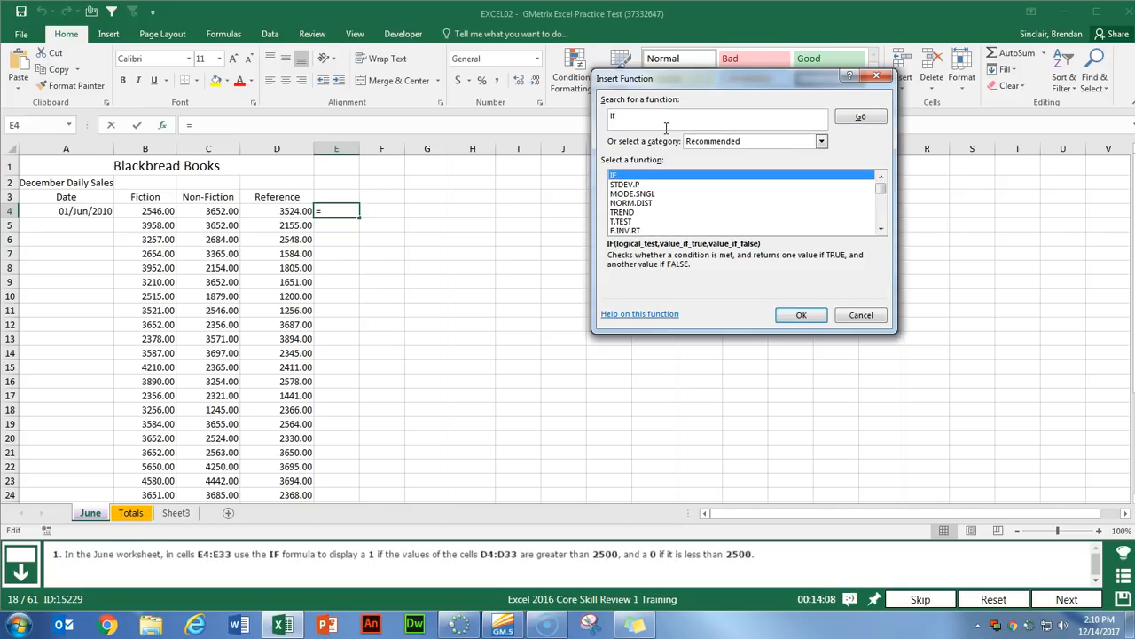
{"action": "left_click", "coordinate": [794, 314]}
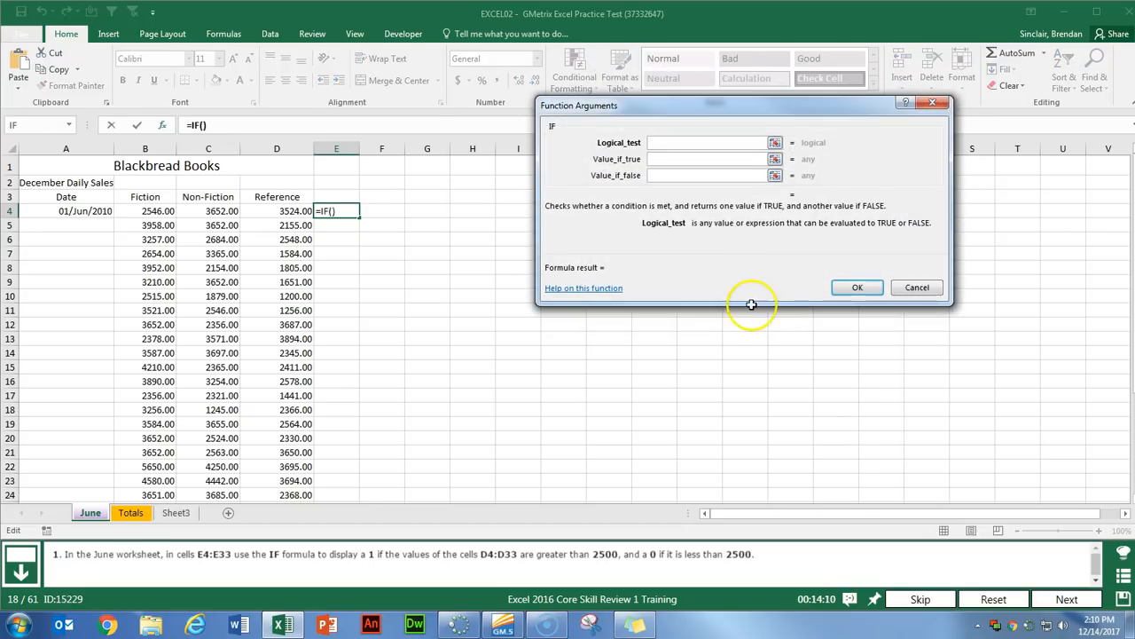
{"action": "left_click", "coordinate": [264, 211]}
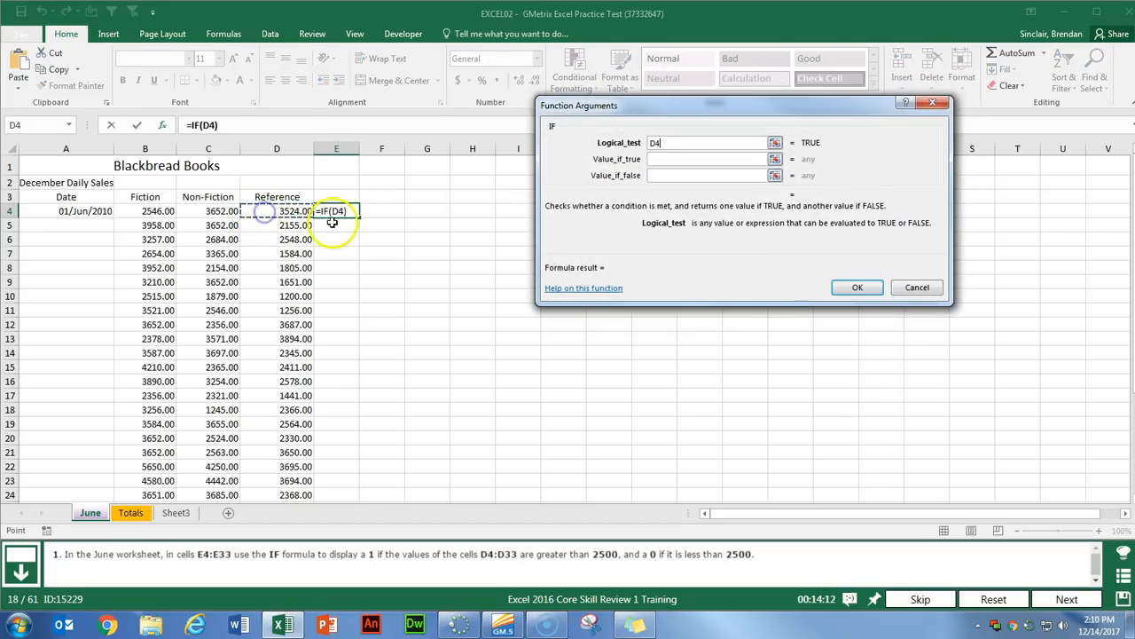
{"action": "type", "text": "?"}
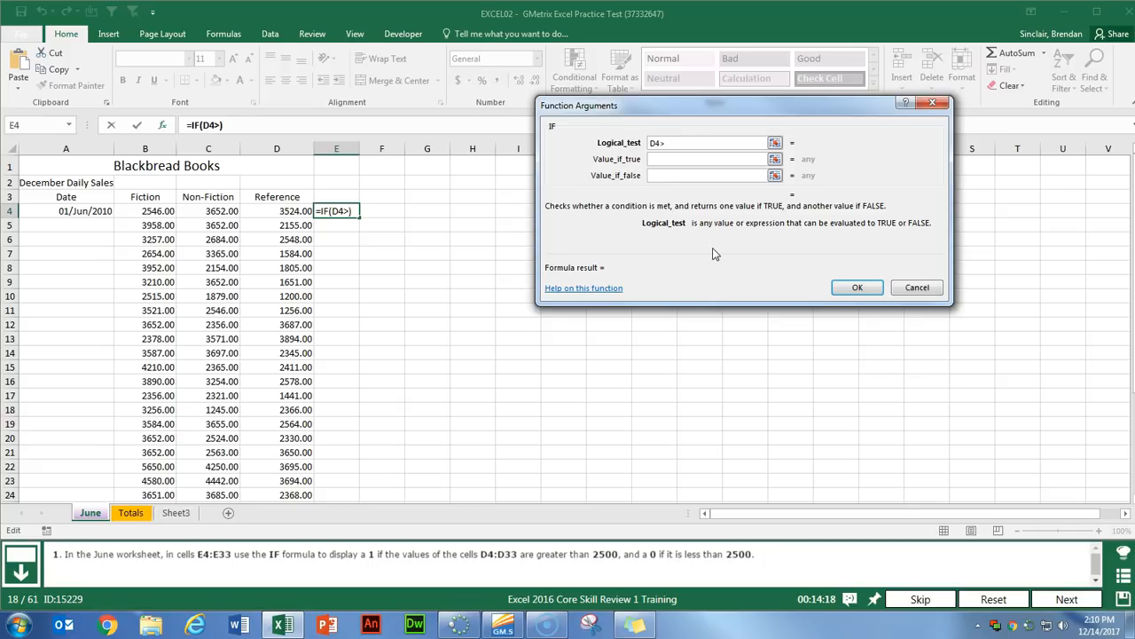
{"action": "key", "text": "Tab"}
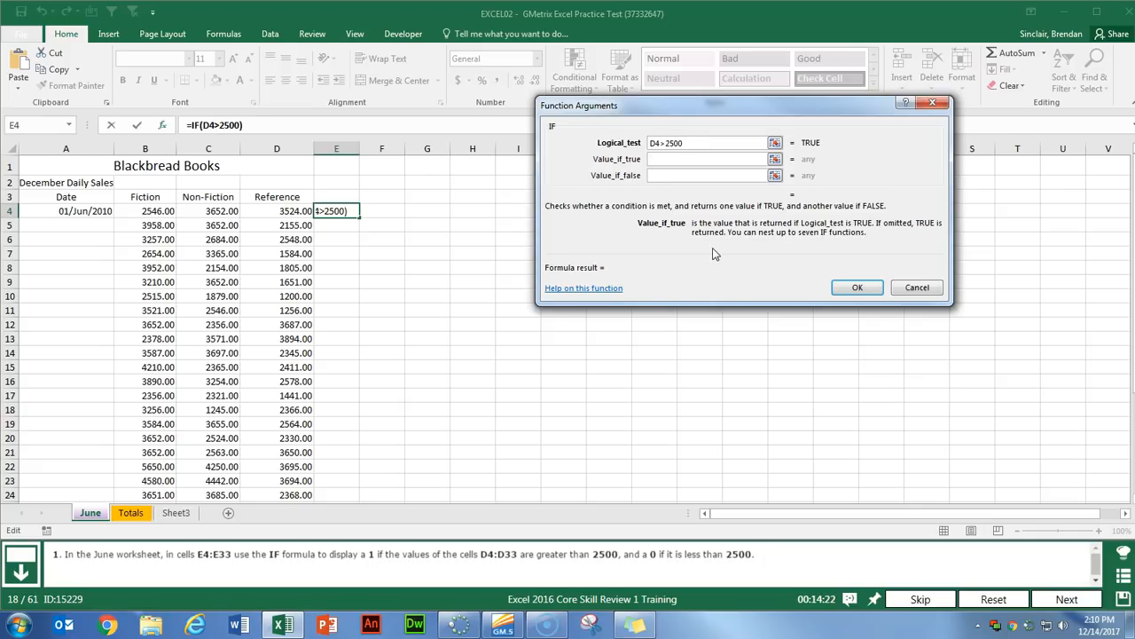
{"action": "key", "text": "Tab"}
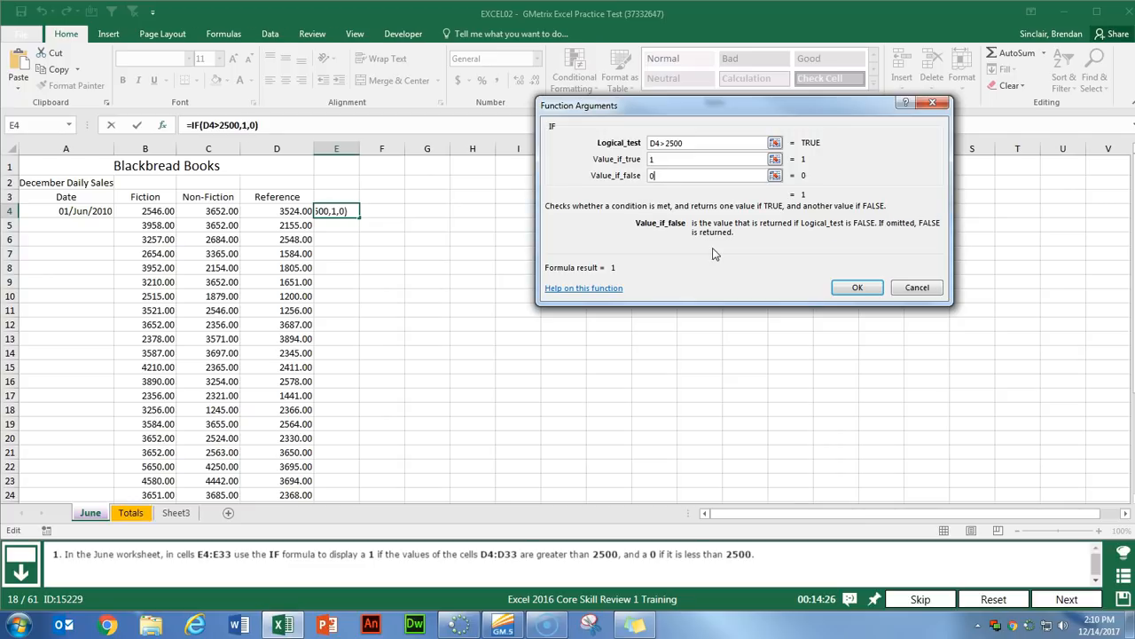
{"action": "key", "text": "Return"}
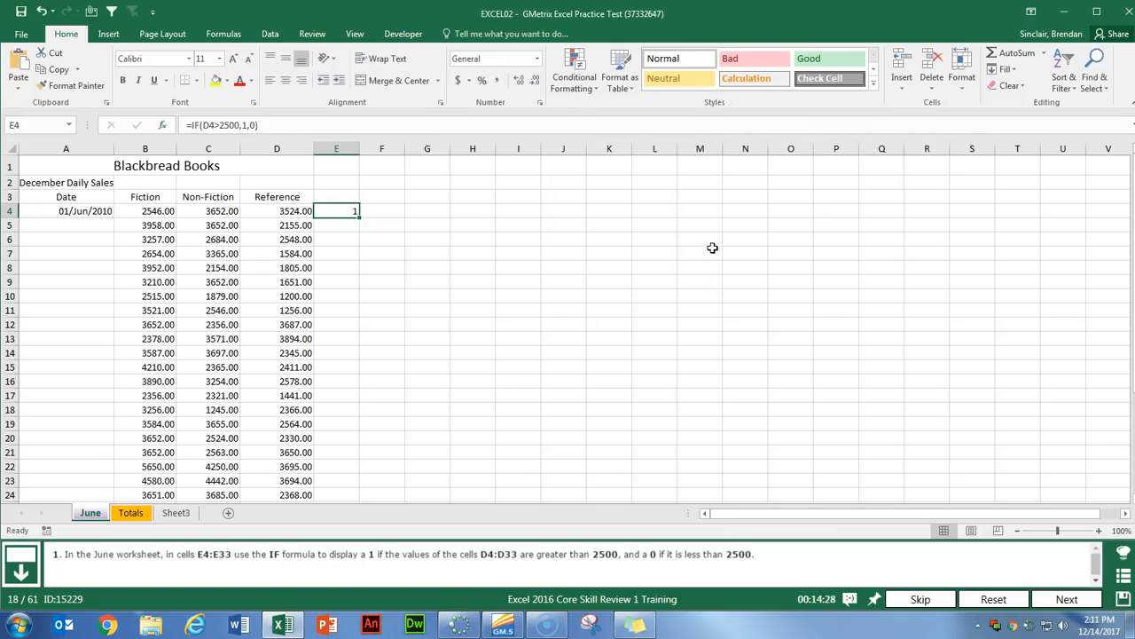
Fill the IF formula from E4 down through E33 and advance to the next question
{"action": "left_click_drag", "start_coordinate": [357, 219], "coordinate": [358, 219]}
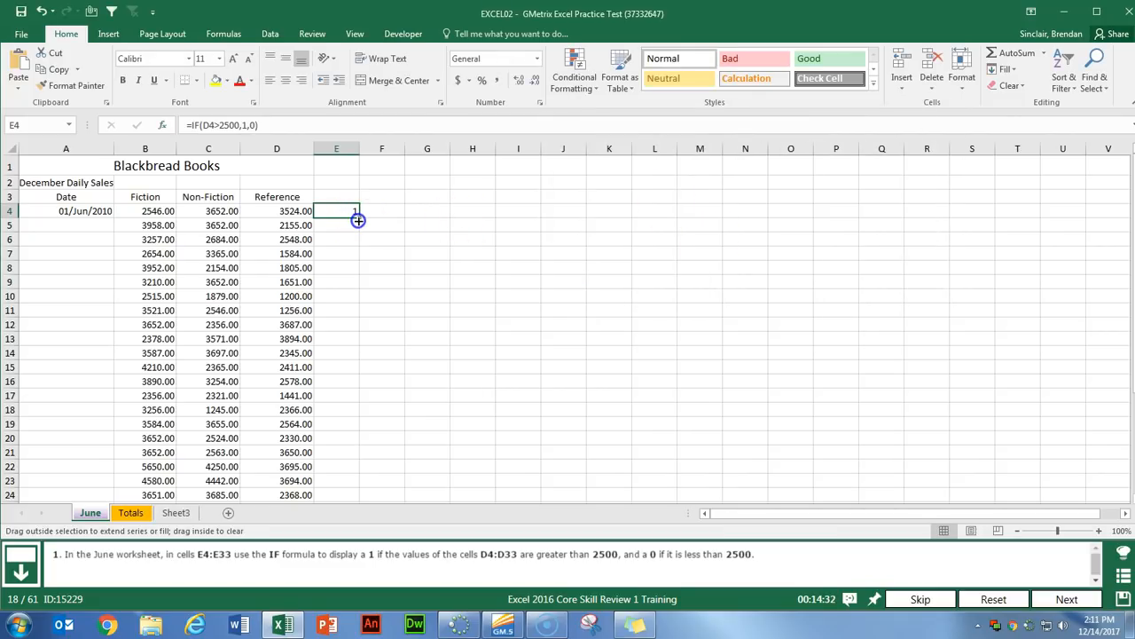
{"action": "mouse_move", "coordinate": [358, 225]}
{"action": "left_mouse_down"}
{"action": "mouse_move", "coordinate": [352, 529]}
{"action": "mouse_move", "coordinate": [337, 425]}
{"action": "mouse_move", "coordinate": [336, 460]}
{"action": "left_mouse_up"}
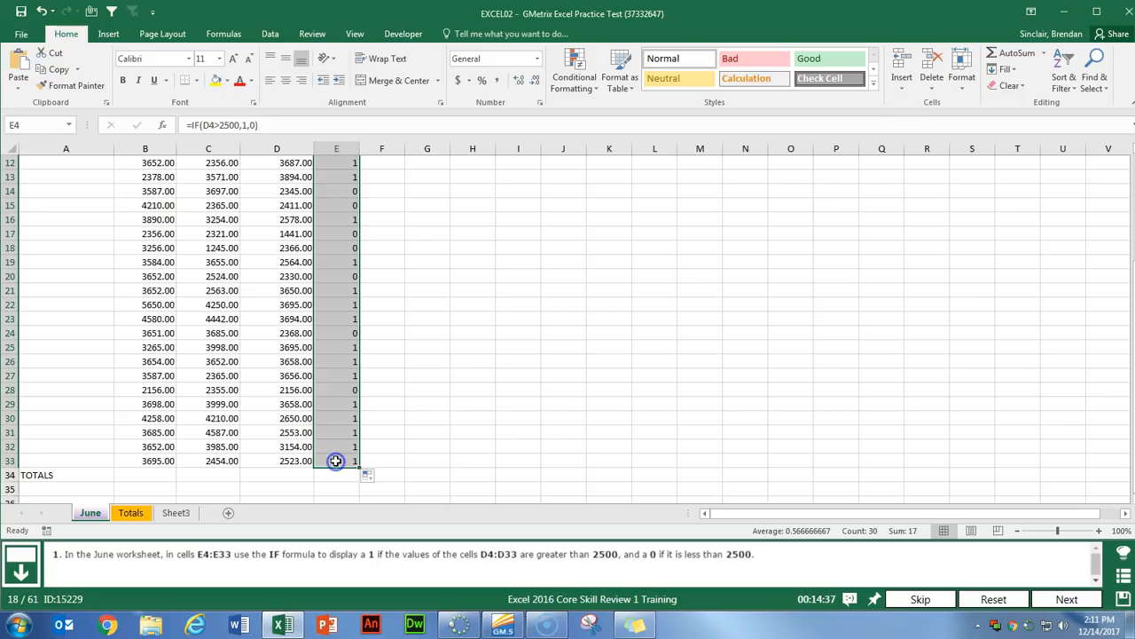
{"action": "left_click", "coordinate": [509, 401]}
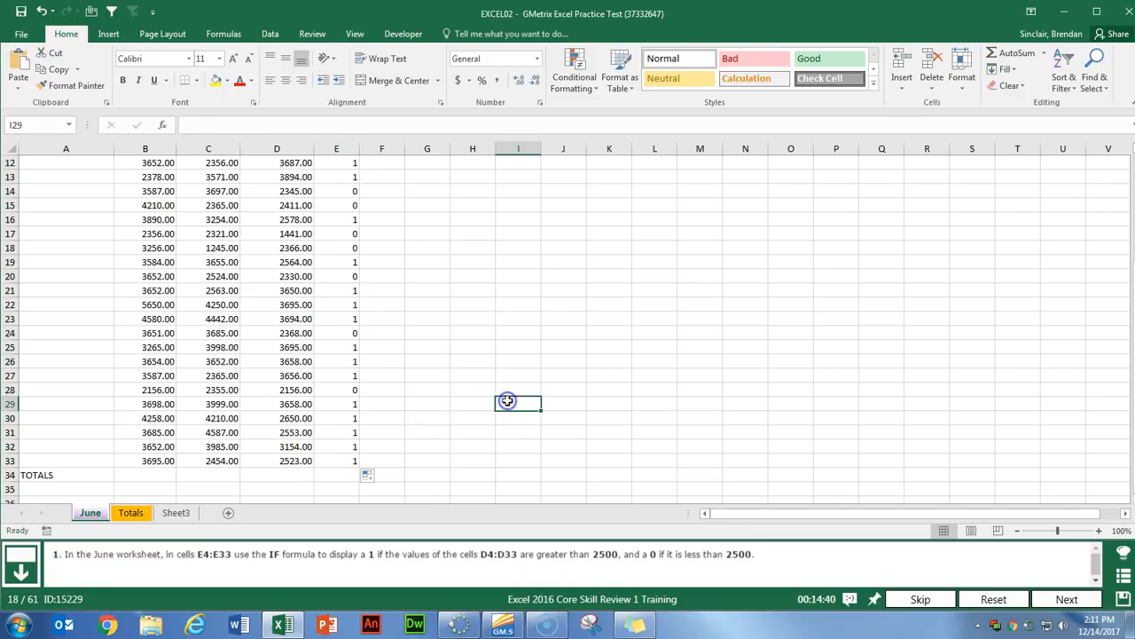
{"action": "left_click", "coordinate": [1067, 598]}
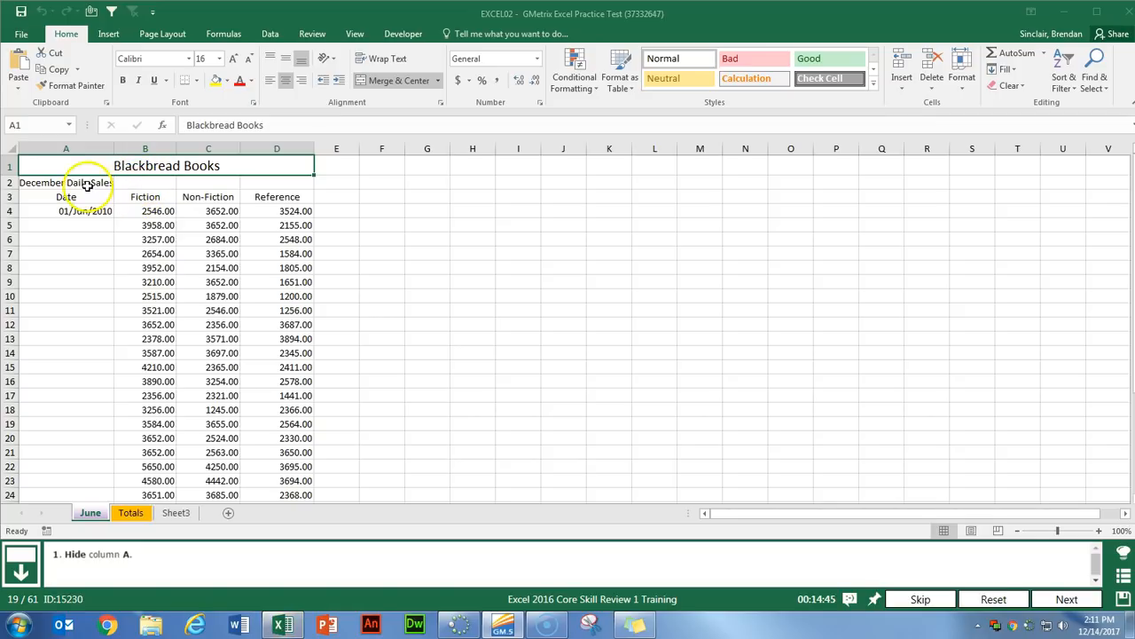
Hide column A in the June worksheet and advance to the next question
{"action": "left_click", "coordinate": [70, 147]}
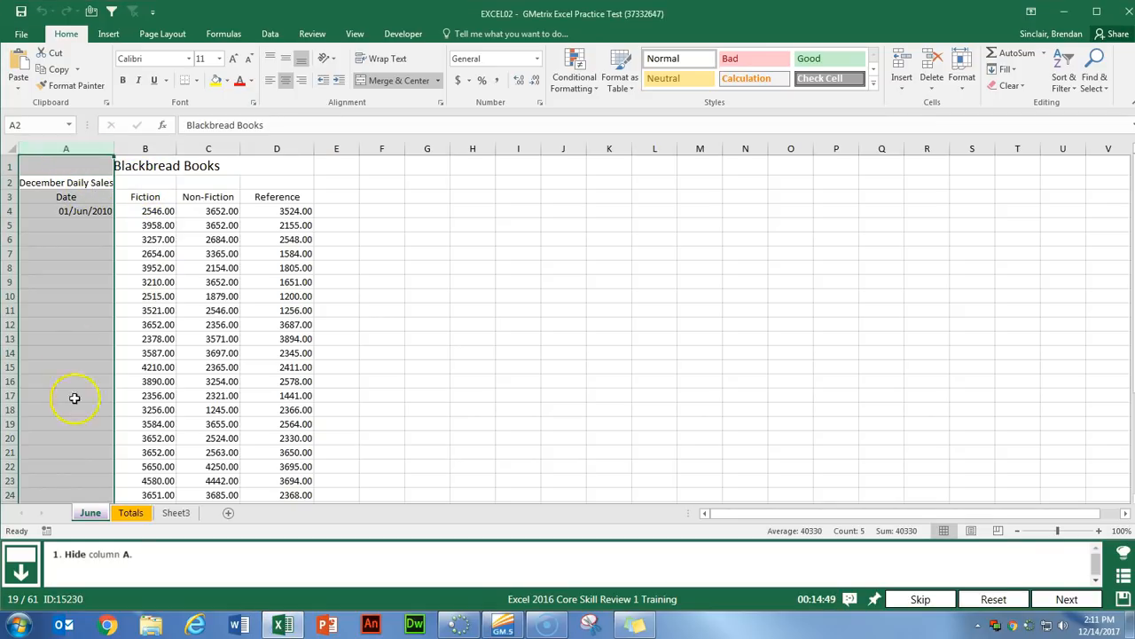
{"action": "right_click", "coordinate": [76, 145]}
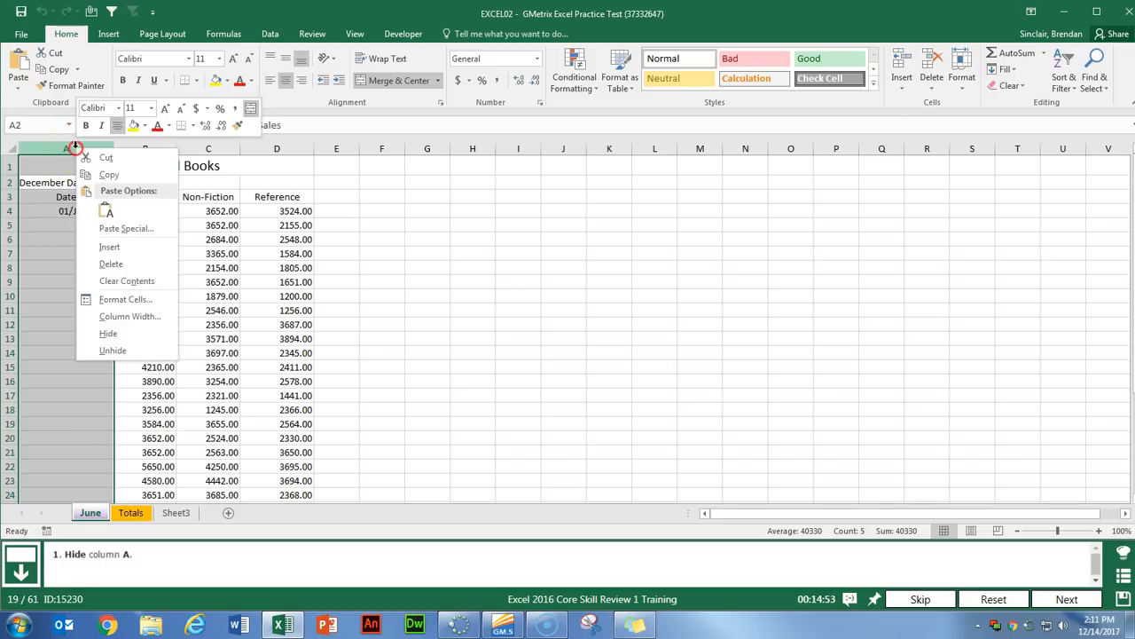
{"action": "left_click", "coordinate": [131, 332]}
{"action": "left_click", "coordinate": [1063, 600]}
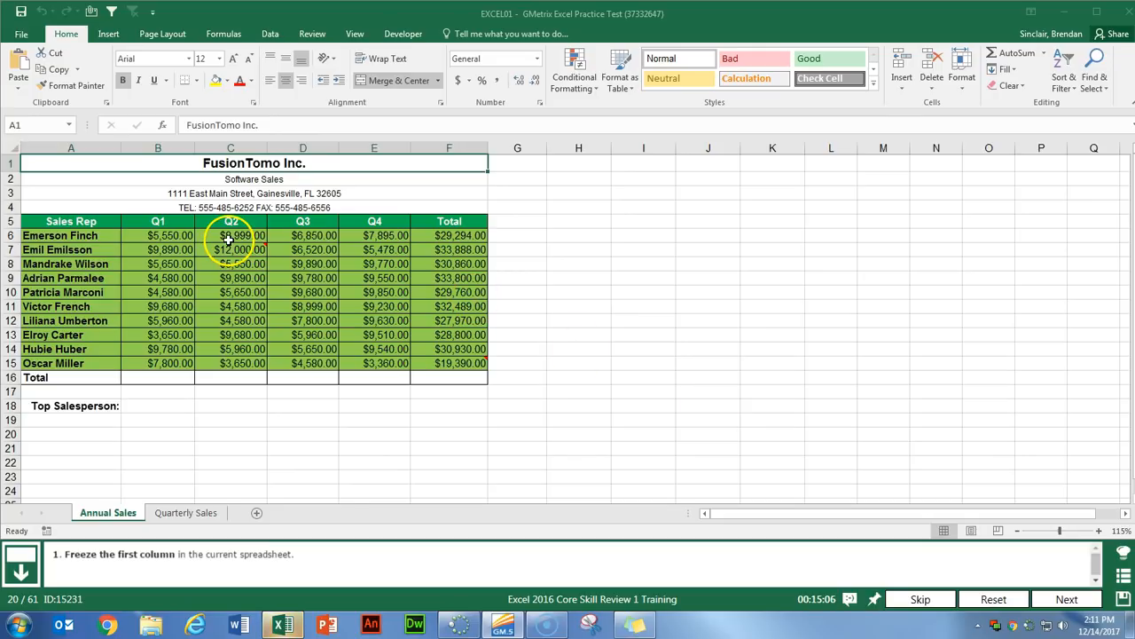
Freeze the top row of the Annual Sales worksheet, check it while scrolling, and advance to the next question
{"action": "left_click", "coordinate": [355, 35]}
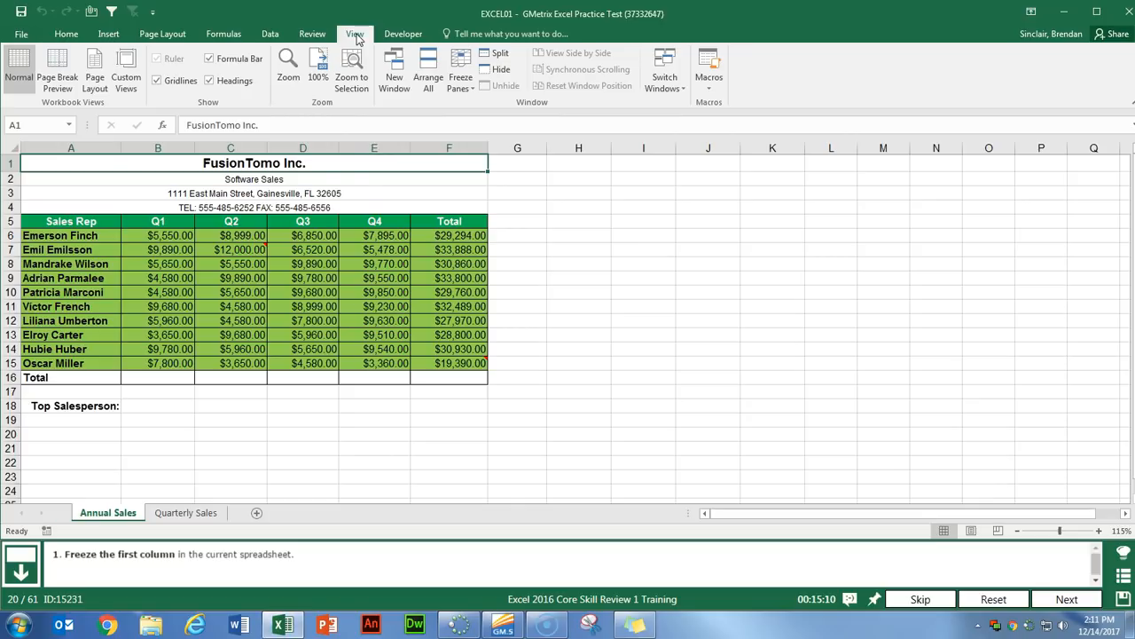
{"action": "left_click", "coordinate": [470, 91]}
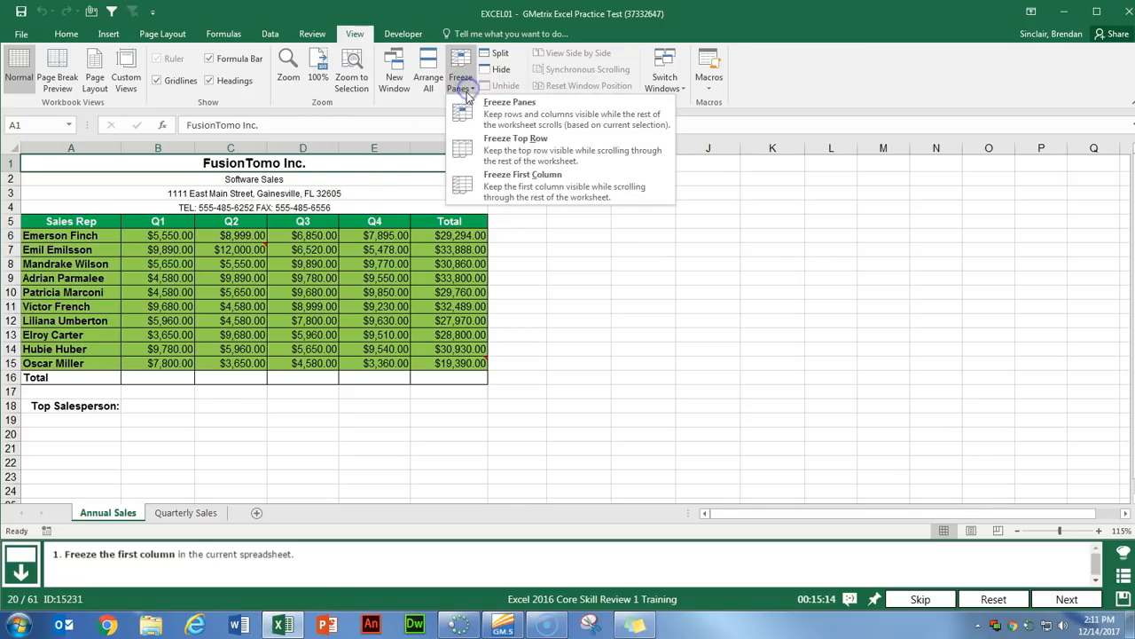
{"action": "left_click", "coordinate": [564, 152]}
{"action": "scroll", "coordinate": [252, 268], "scroll_direction": "down", "scroll_amount": 6}
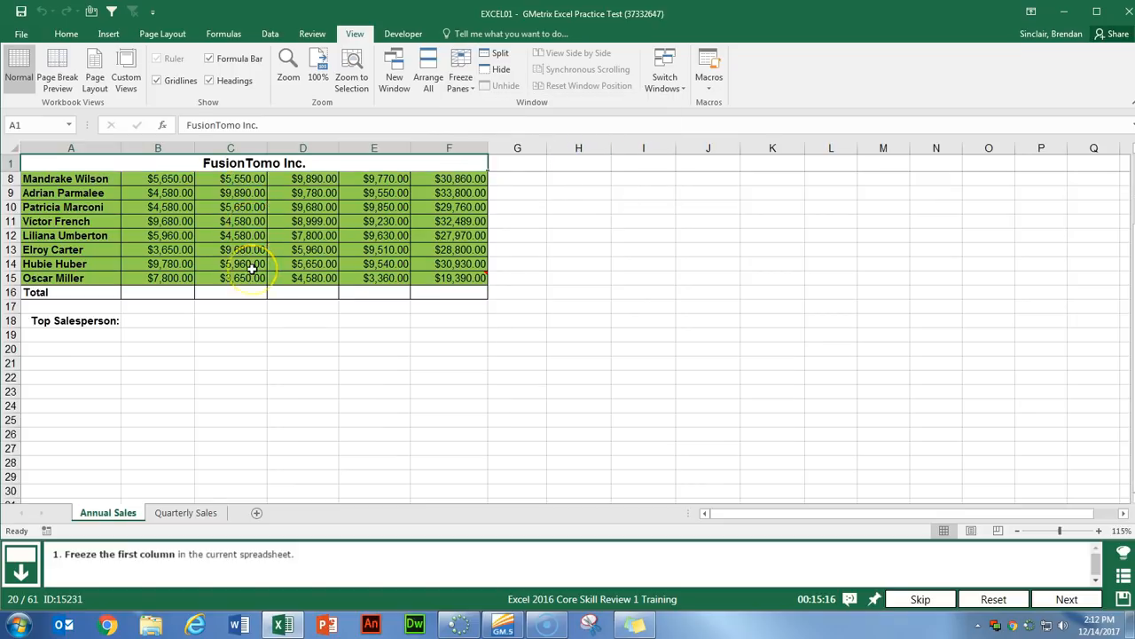
{"action": "scroll", "coordinate": [252, 269], "scroll_direction": "up", "scroll_amount": 6}
{"action": "scroll", "coordinate": [252, 269], "scroll_direction": "down", "scroll_amount": 6}
{"action": "scroll", "coordinate": [253, 272], "scroll_direction": "up", "scroll_amount": 4}
{"action": "scroll", "coordinate": [254, 273], "scroll_direction": "up", "scroll_amount": 2}
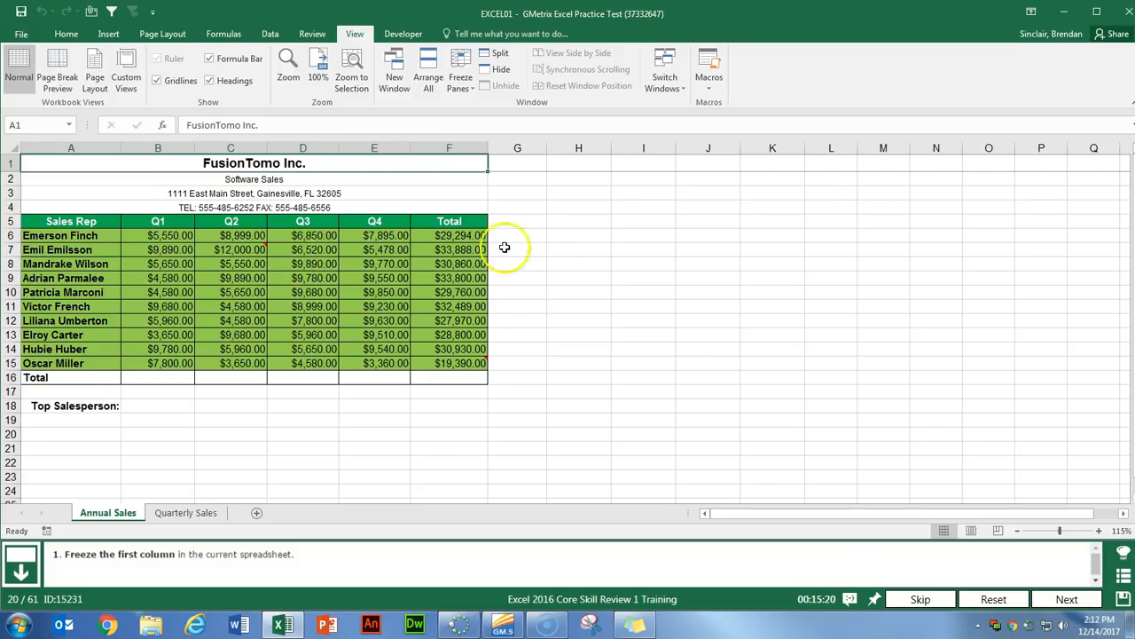
{"action": "left_click", "coordinate": [1064, 600]}
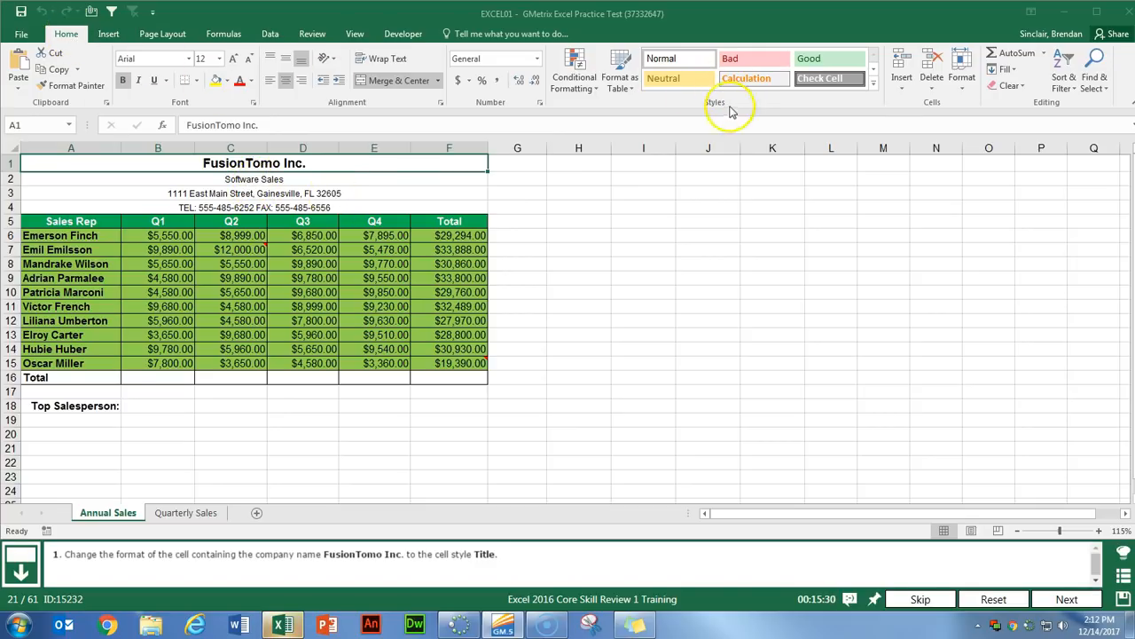
Apply the Title cell style to the company name FusionTomo Inc. in A1 and advance to the next question
{"action": "left_click", "coordinate": [874, 82]}
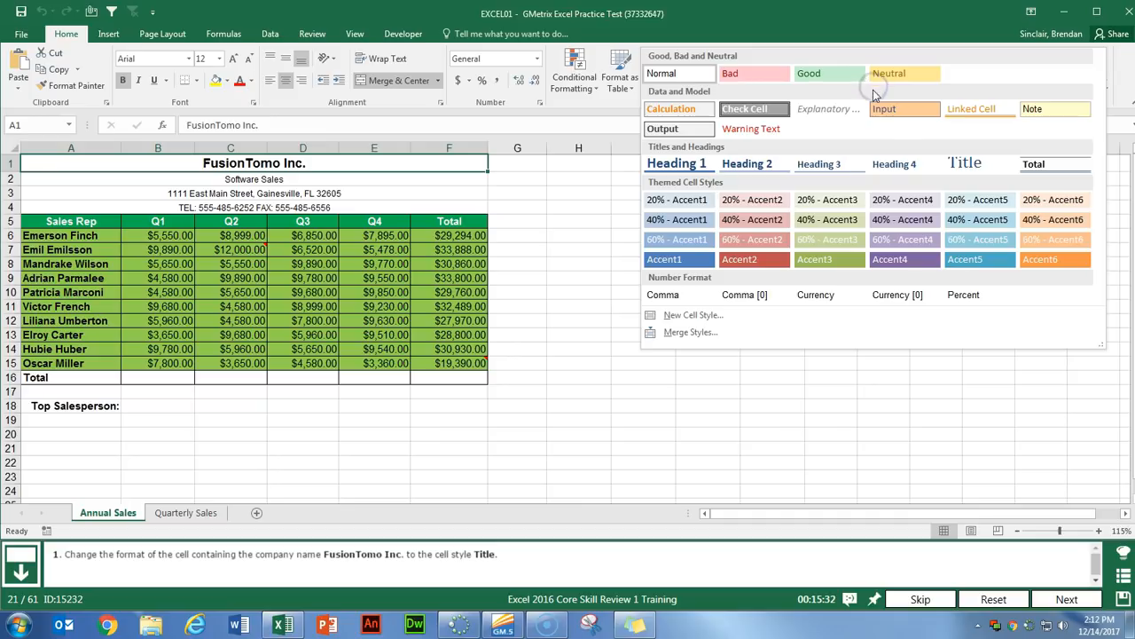
{"action": "left_click", "coordinate": [987, 163]}
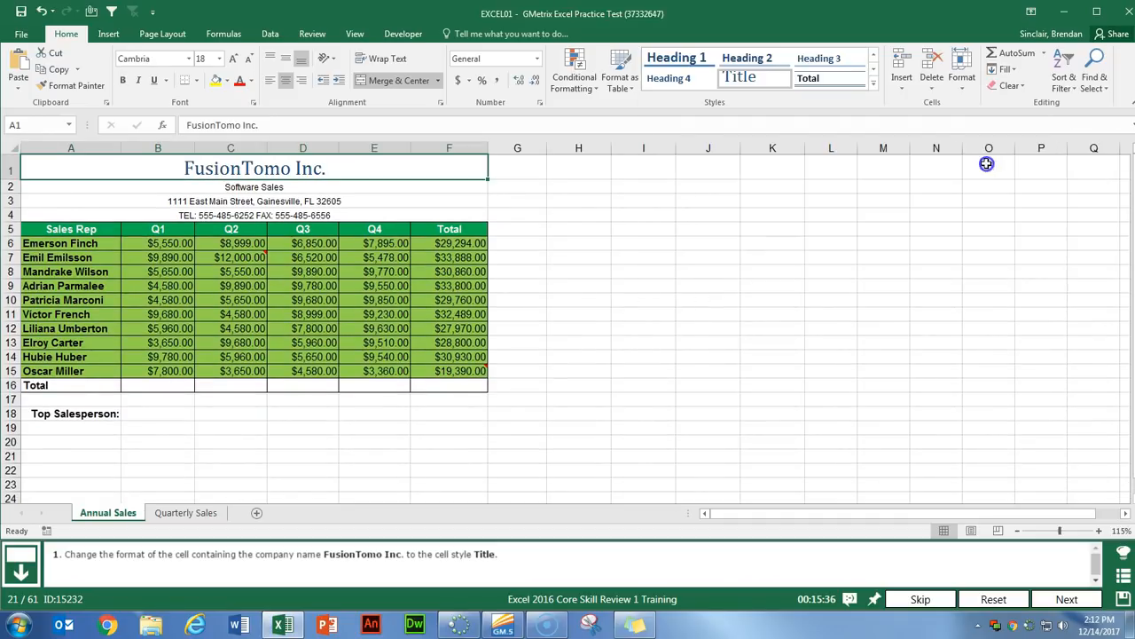
{"action": "left_click", "coordinate": [1067, 599]}
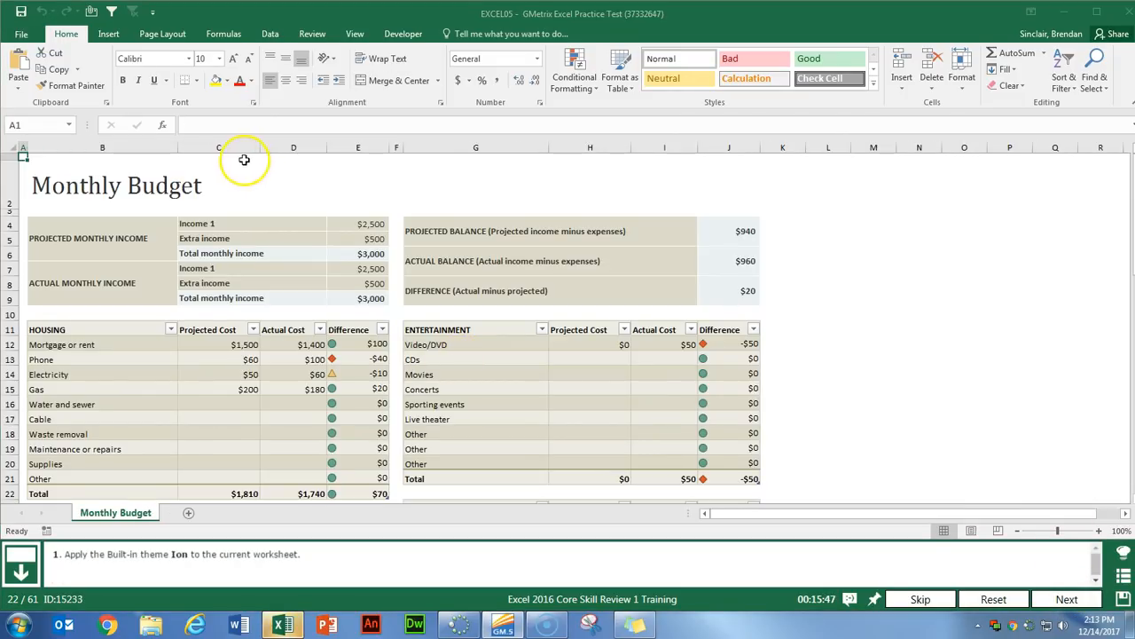
Apply the built-in Ion theme to the Monthly Budget worksheet and advance to the next question
{"action": "left_click", "coordinate": [164, 35]}
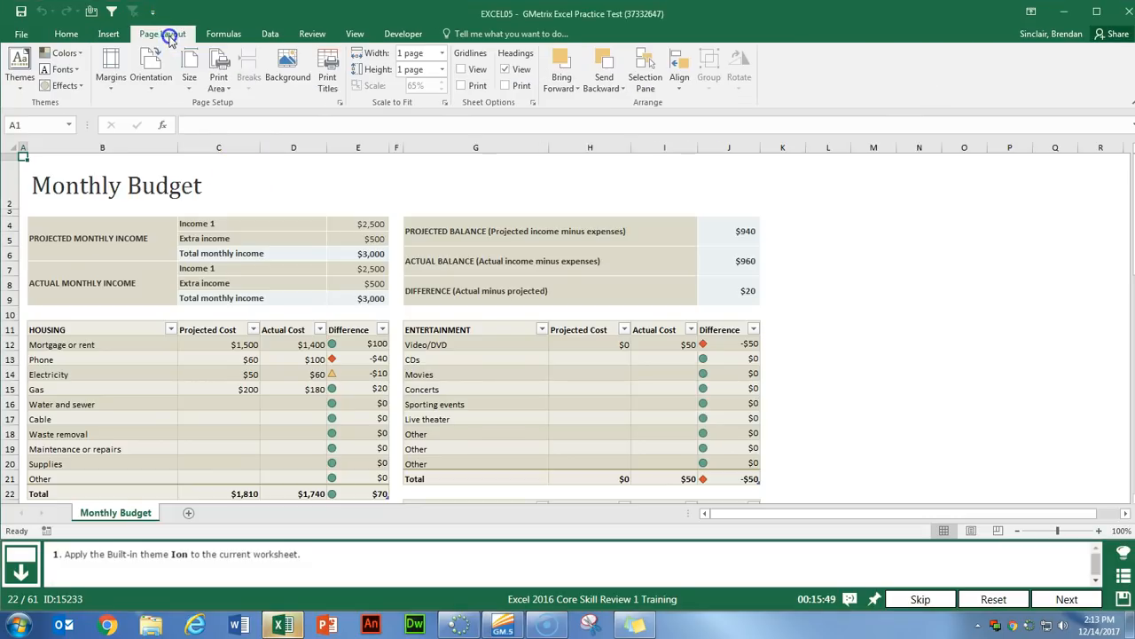
{"action": "left_click", "coordinate": [20, 87]}
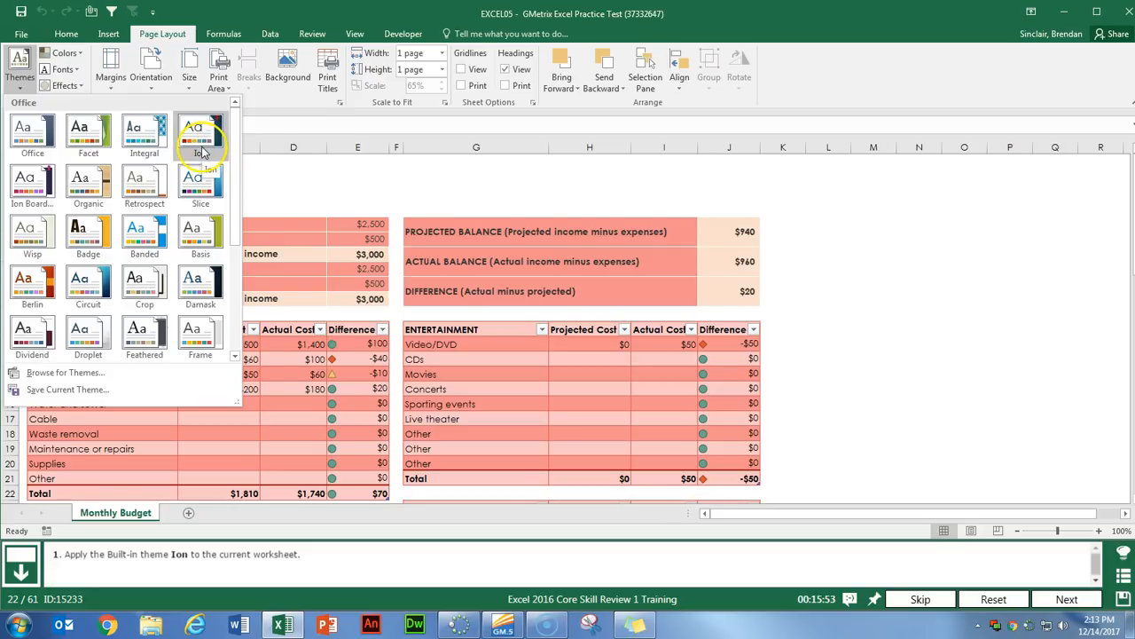
{"action": "left_click", "coordinate": [202, 153]}
{"action": "left_click", "coordinate": [1067, 599]}
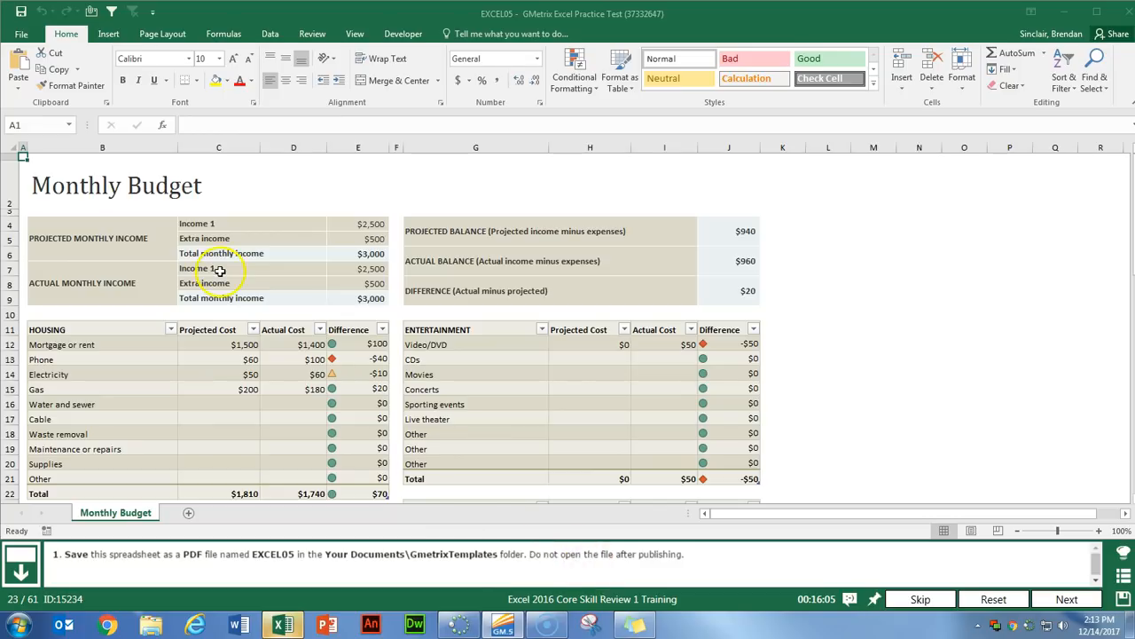
Save the workbook as a PDF named EXCEL05 in the GMetrixTemplates folder without opening it after publishing, and advance to the next question
{"action": "left_click", "coordinate": [17, 39]}
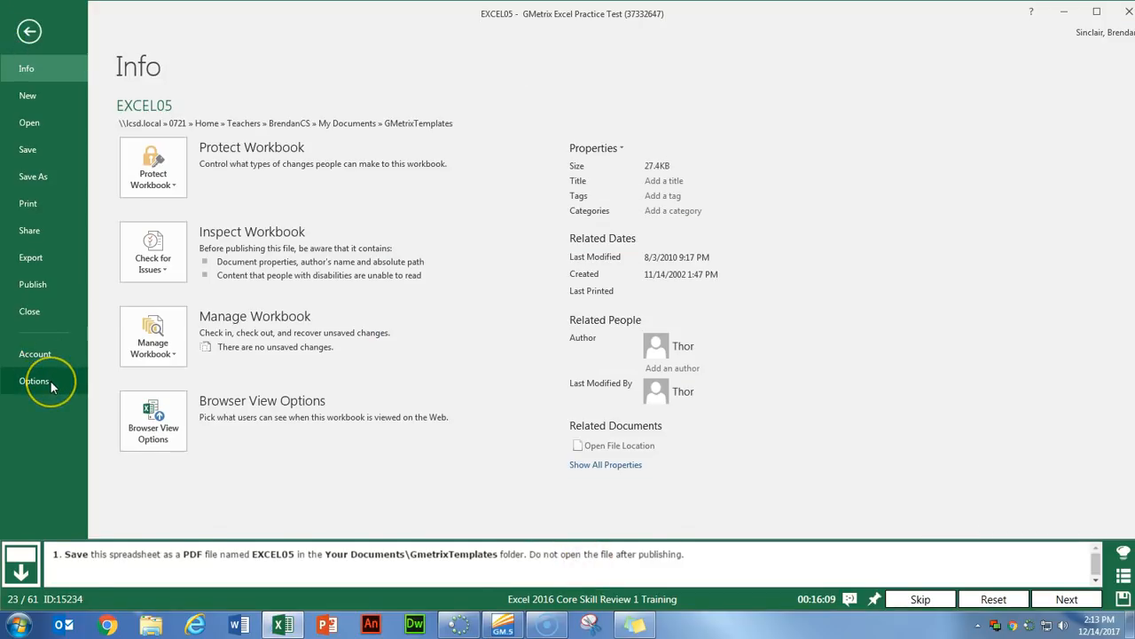
{"action": "left_click", "coordinate": [50, 178]}
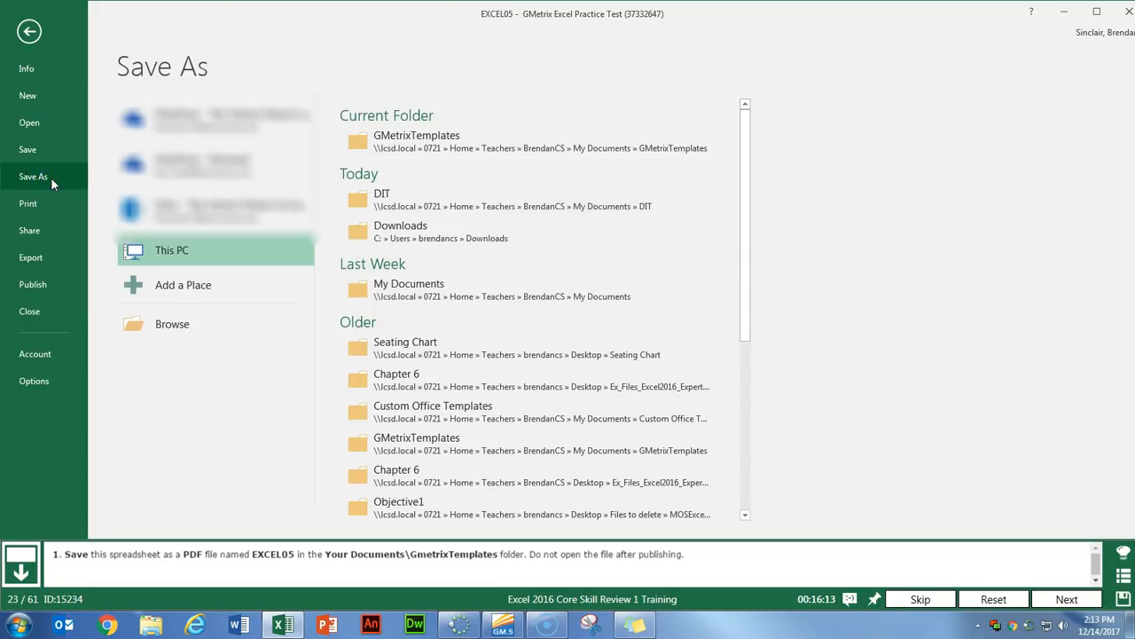
{"action": "left_click", "coordinate": [183, 254]}
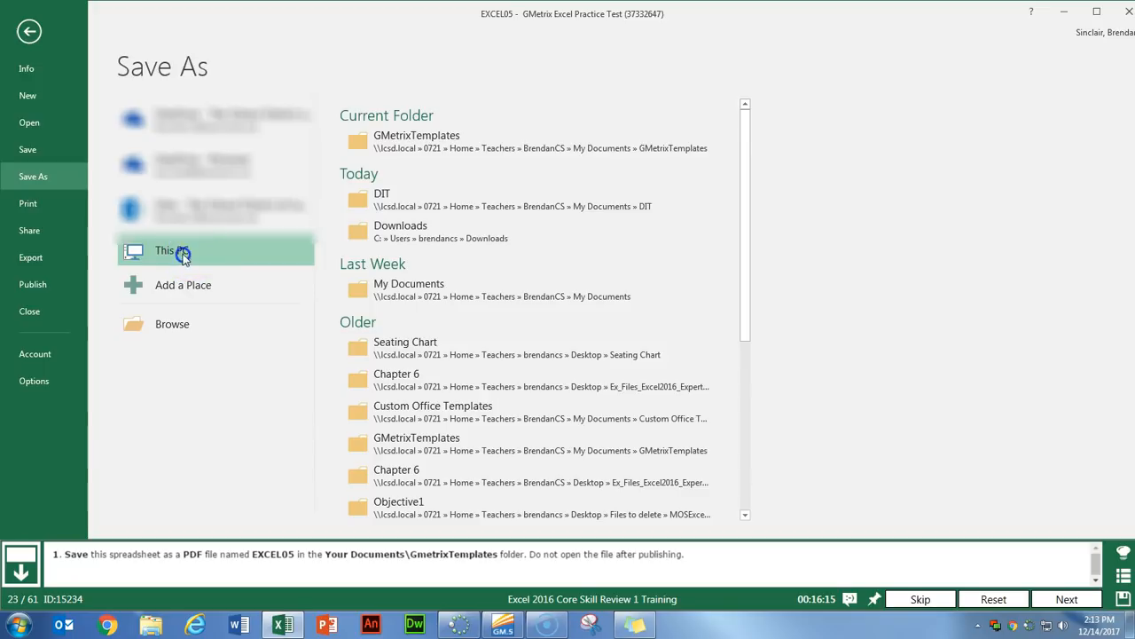
{"action": "left_click", "coordinate": [479, 145]}
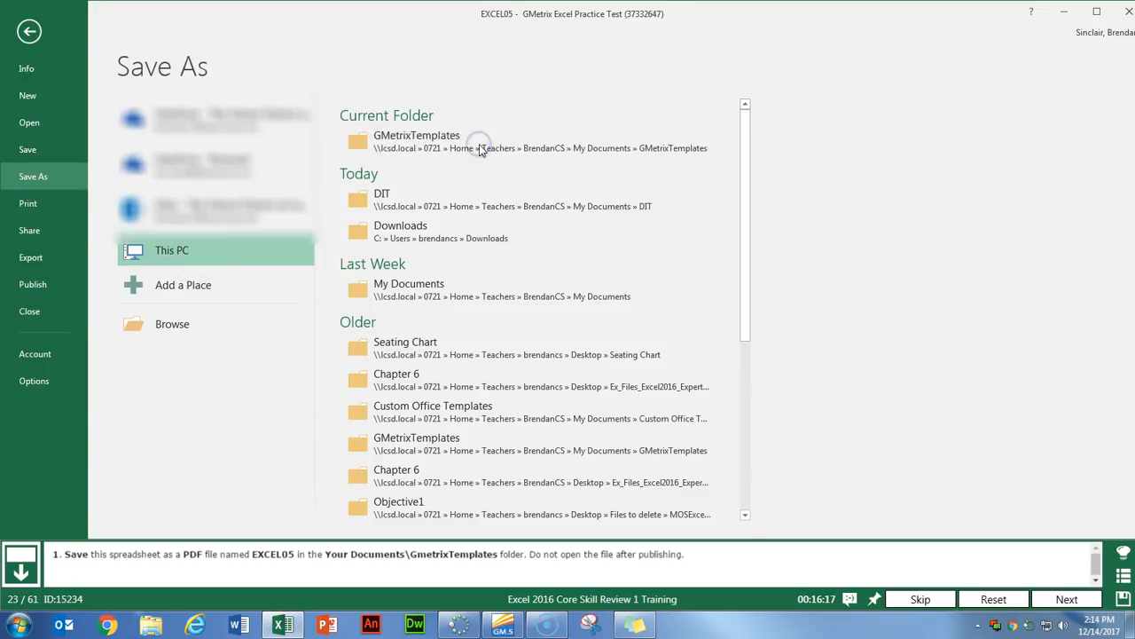
{"action": "left_click_drag", "start_coordinate": [408, 12], "coordinate": [561, 34]}
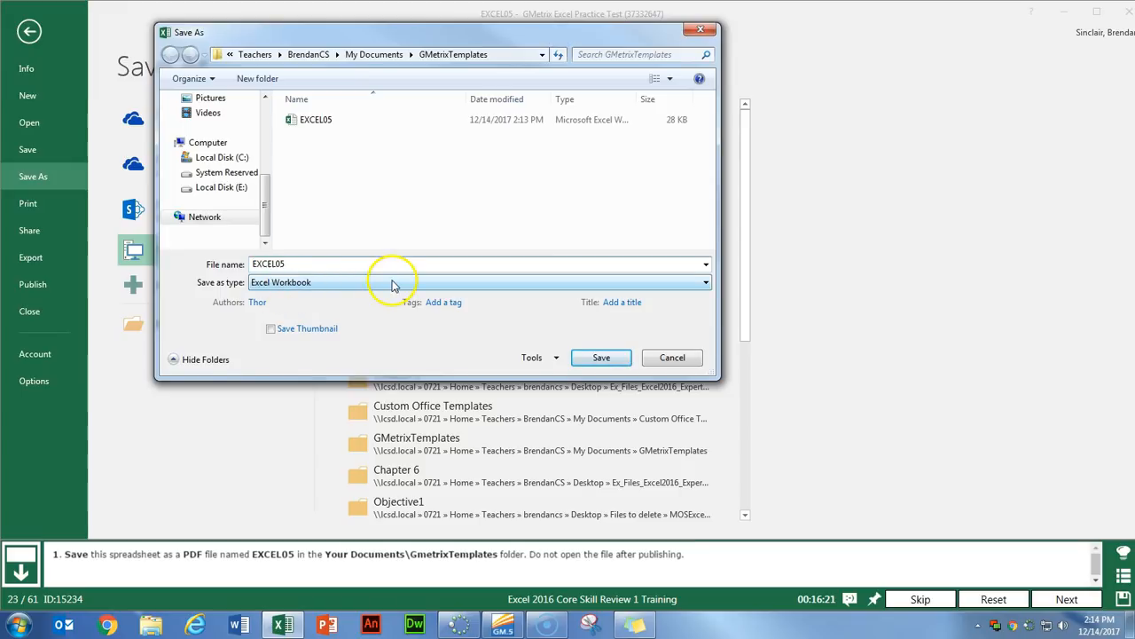
{"action": "left_click", "coordinate": [394, 285]}
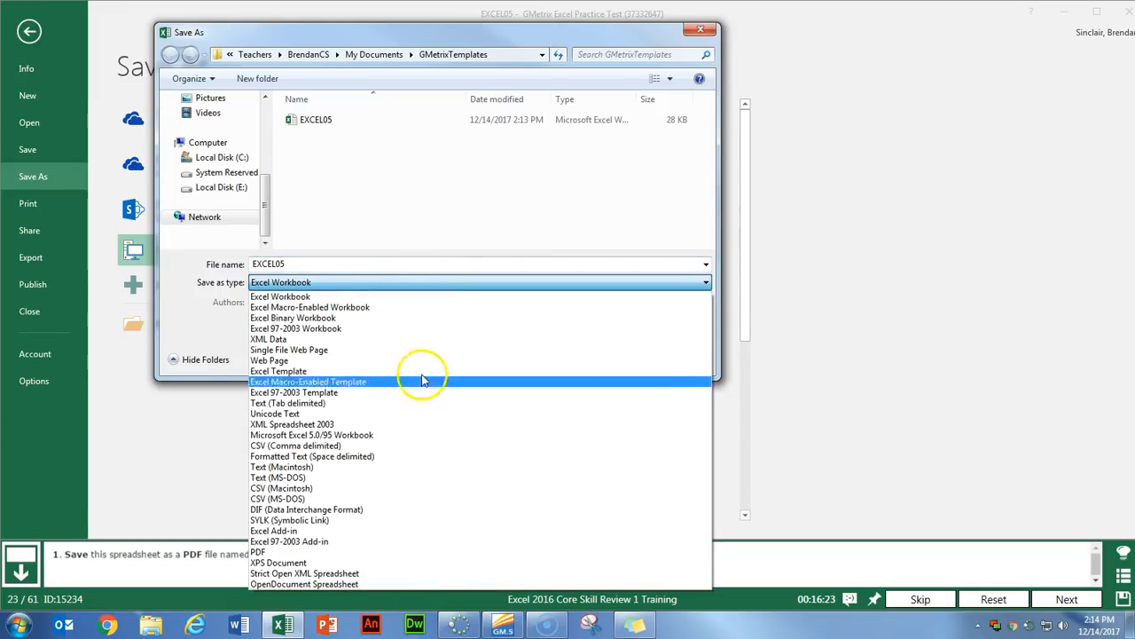
{"action": "left_click", "coordinate": [361, 552]}
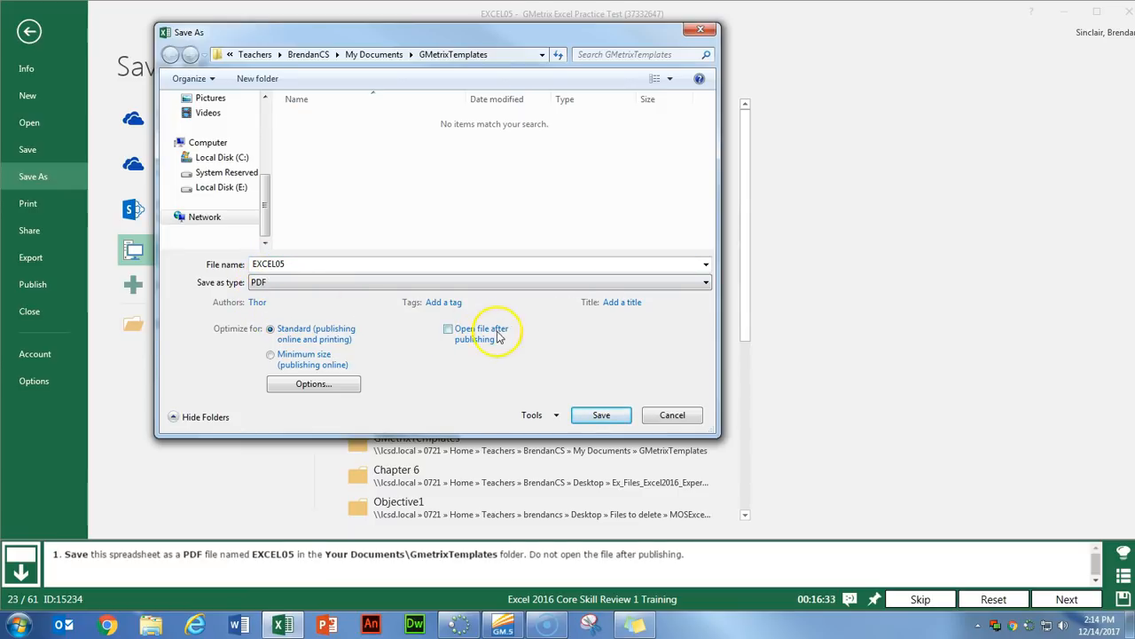
{"action": "left_click", "coordinate": [601, 414]}
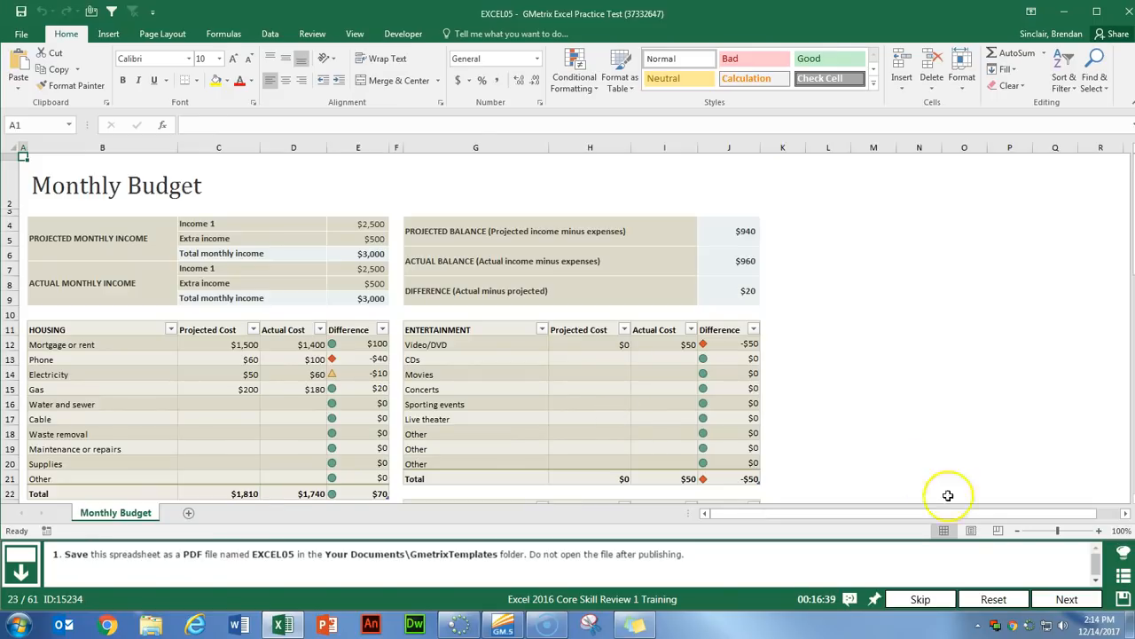
{"action": "left_click", "coordinate": [1059, 598]}
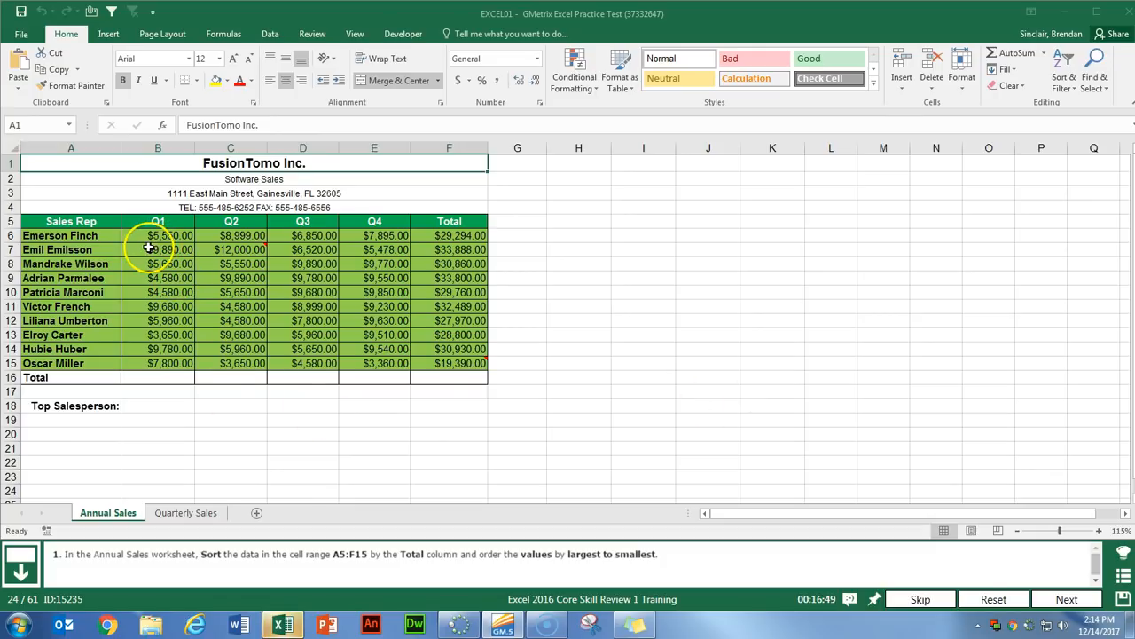
Sort the range A5:F15 in Annual Sales by the Total column's values from largest to smallest and advance to the next question
{"action": "left_click", "coordinate": [85, 221]}
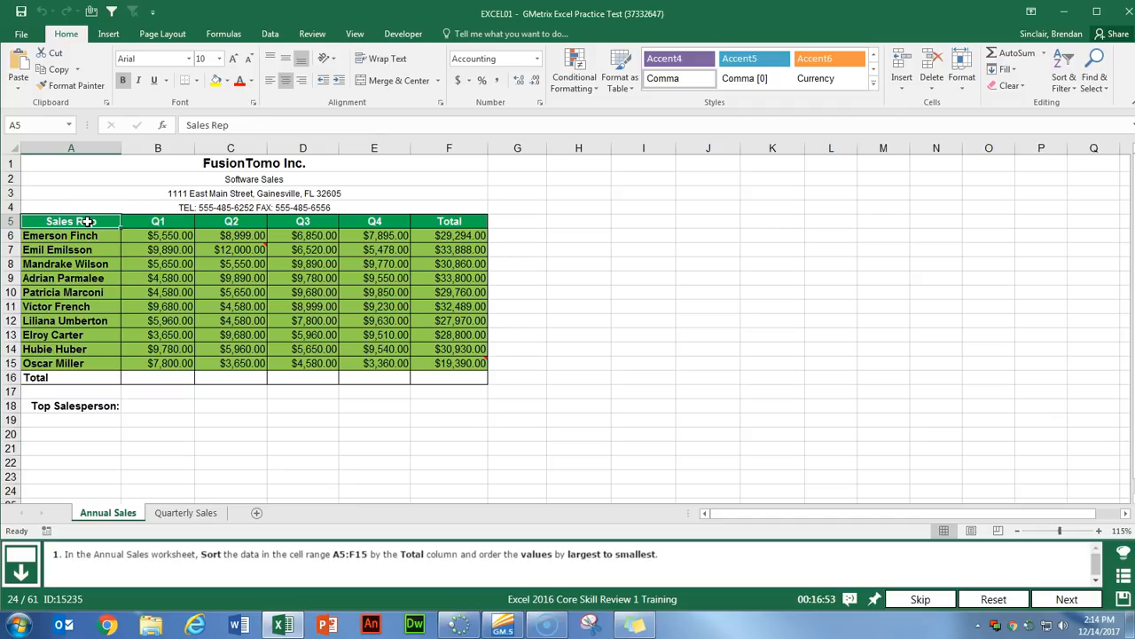
{"action": "key", "text": "ctrl+shift+Right"}
{"action": "key", "text": "ctrl+shift+Down"}
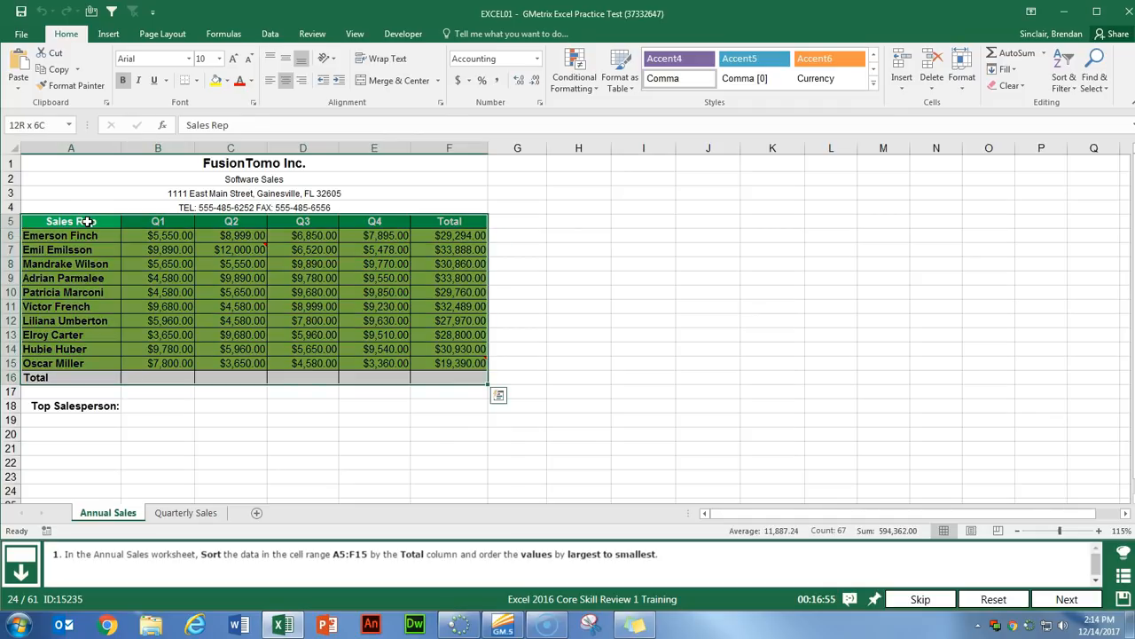
{"action": "key", "text": "shift+Up"}
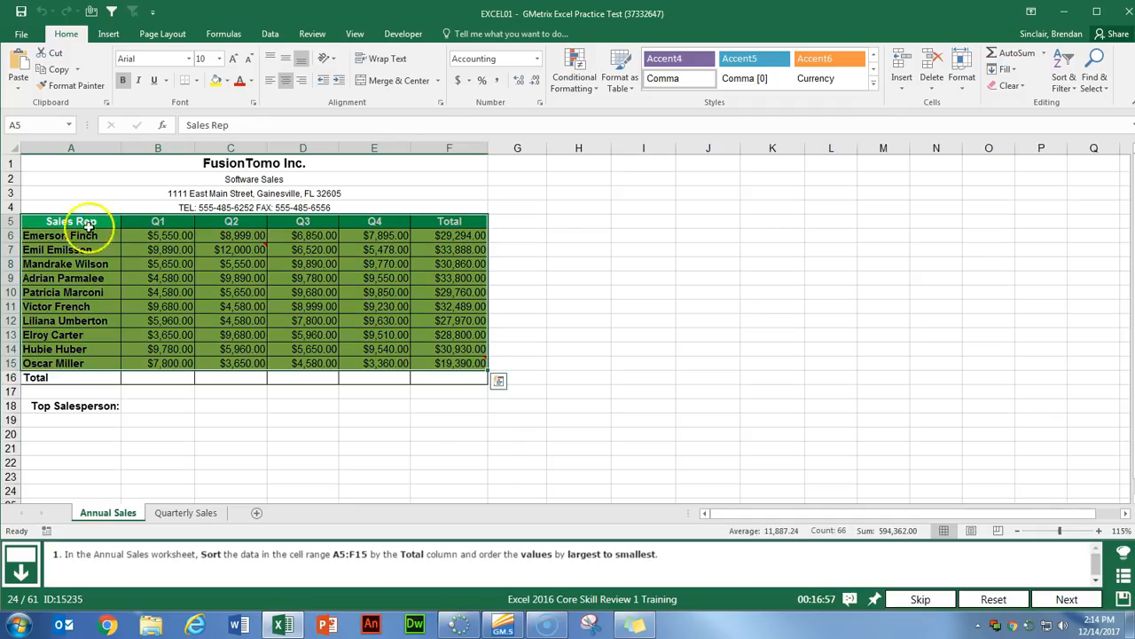
{"action": "left_click", "coordinate": [270, 35]}
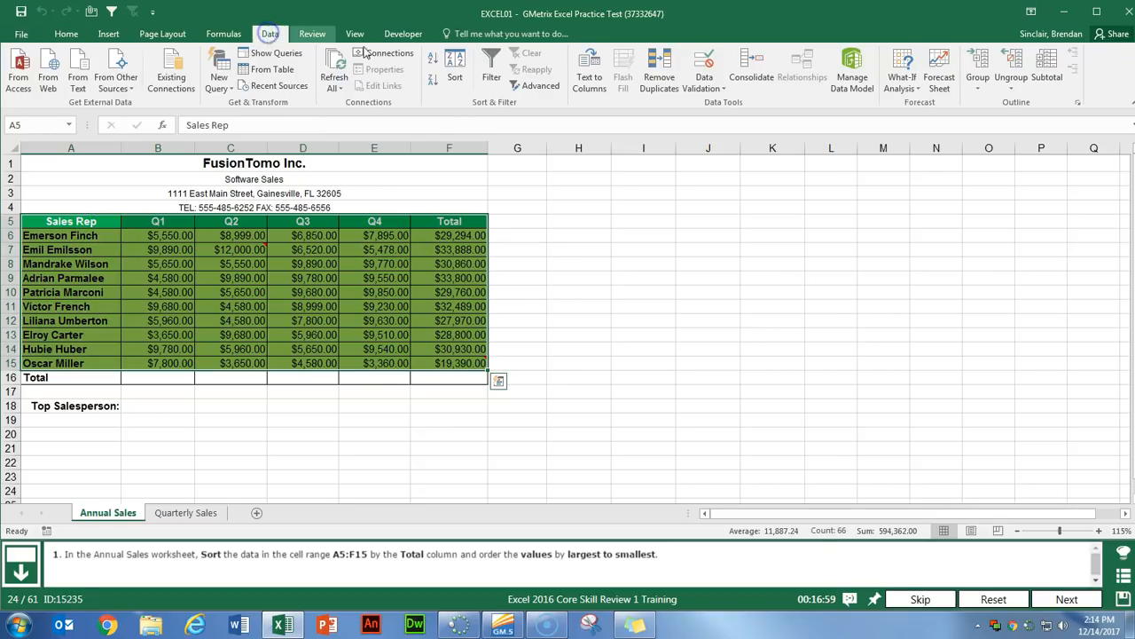
{"action": "left_click", "coordinate": [456, 78]}
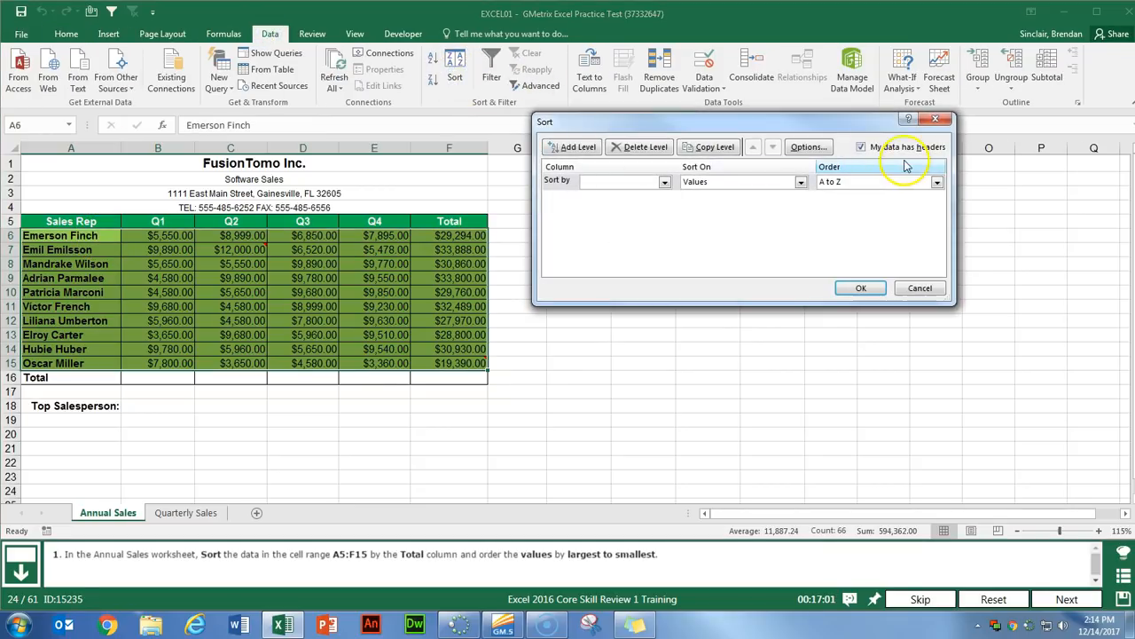
{"action": "left_click", "coordinate": [664, 182]}
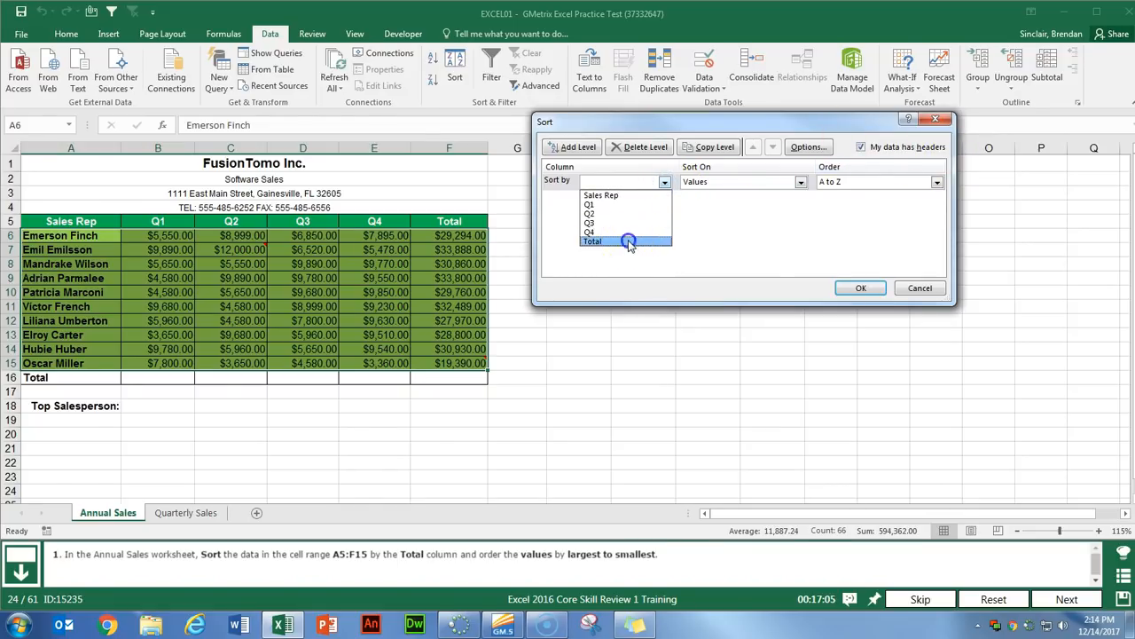
{"action": "left_click", "coordinate": [628, 242]}
{"action": "left_click", "coordinate": [896, 181]}
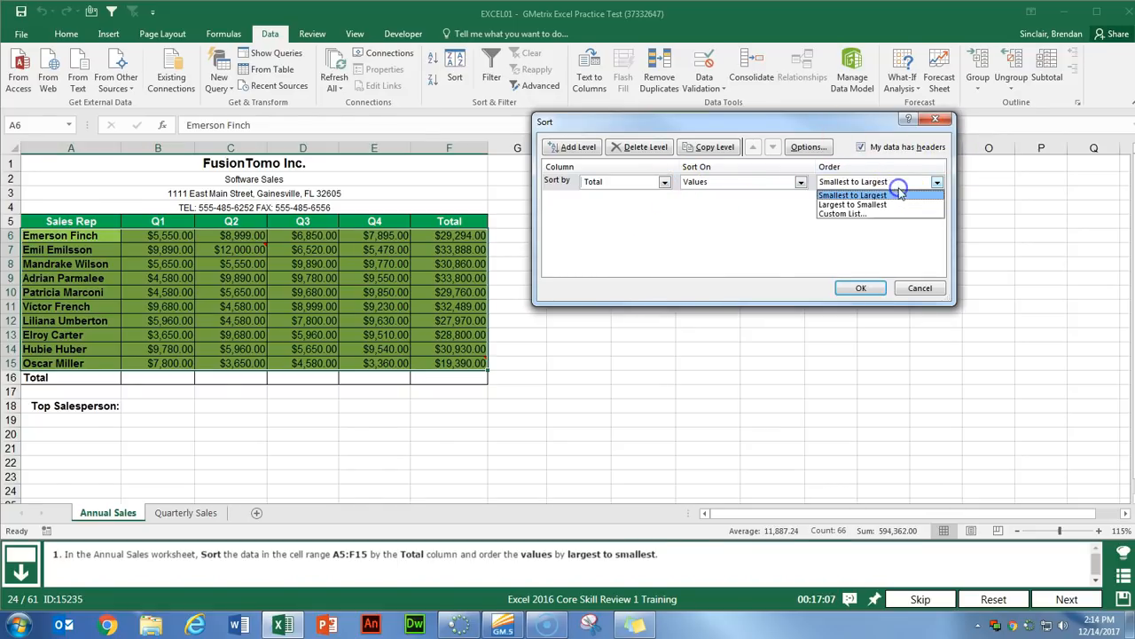
{"action": "left_click", "coordinate": [877, 205]}
{"action": "left_click", "coordinate": [868, 287]}
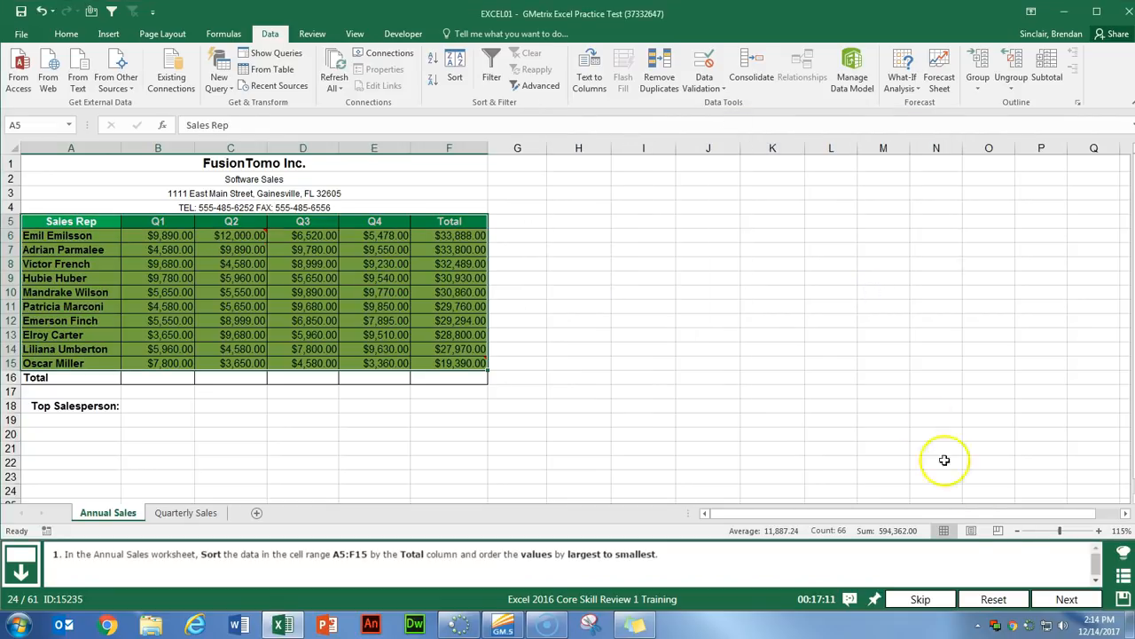
{"action": "left_click", "coordinate": [1065, 598]}
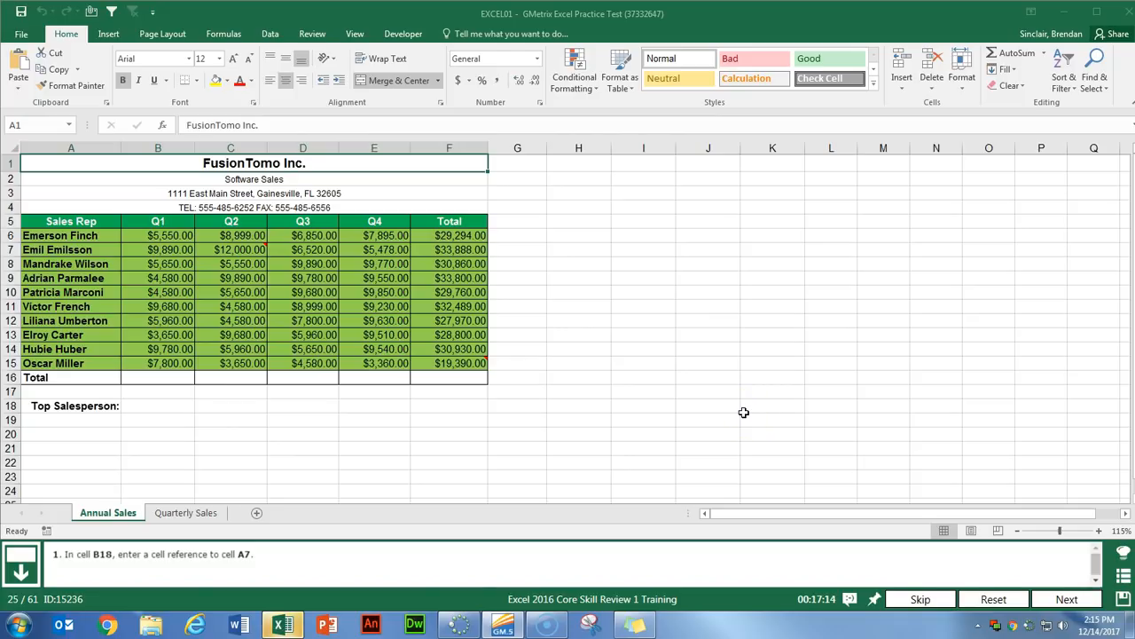
Enter the cell reference =A7 in cell B18 of the Annual Sales worksheet and advance to the next question
{"action": "left_click", "coordinate": [166, 404]}
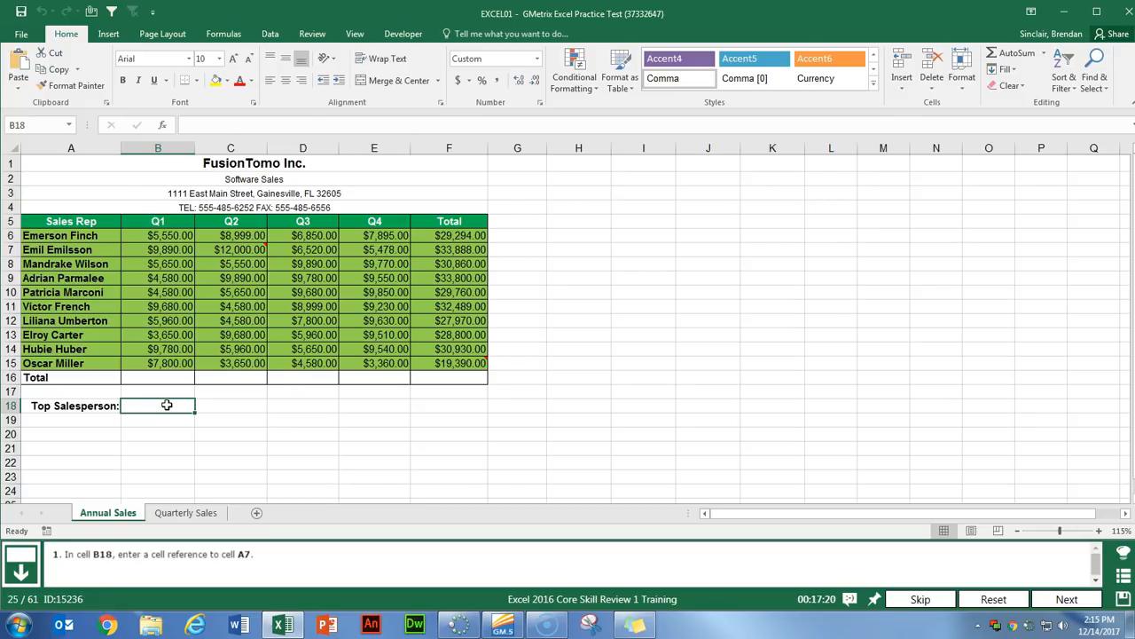
{"action": "type", "text": "="}
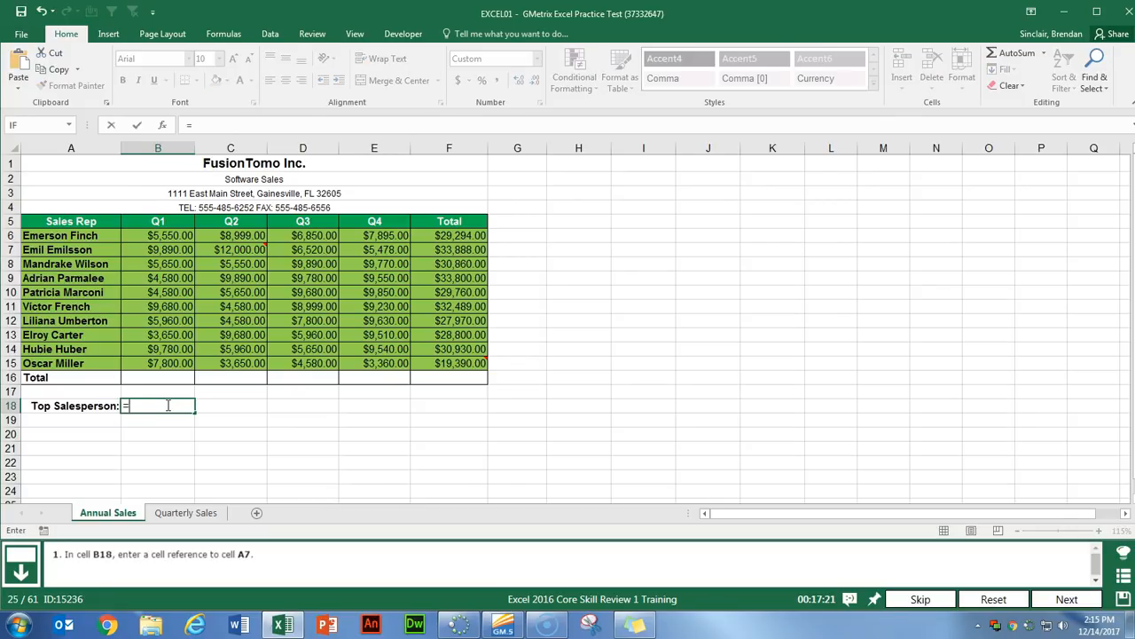
{"action": "left_click", "coordinate": [95, 251]}
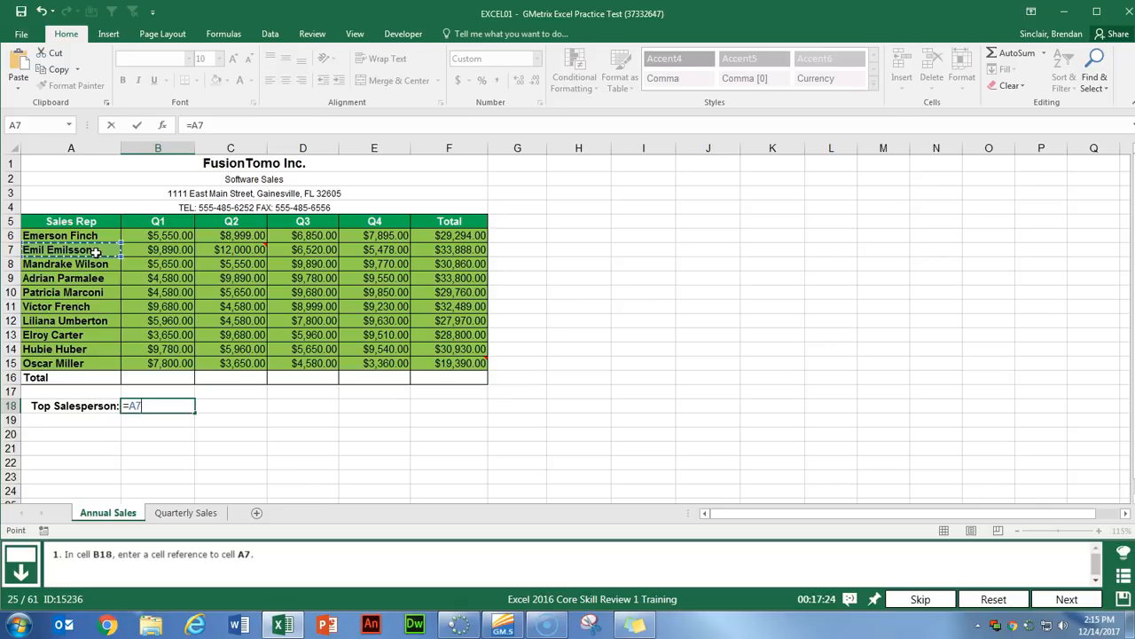
{"action": "key", "text": "Return"}
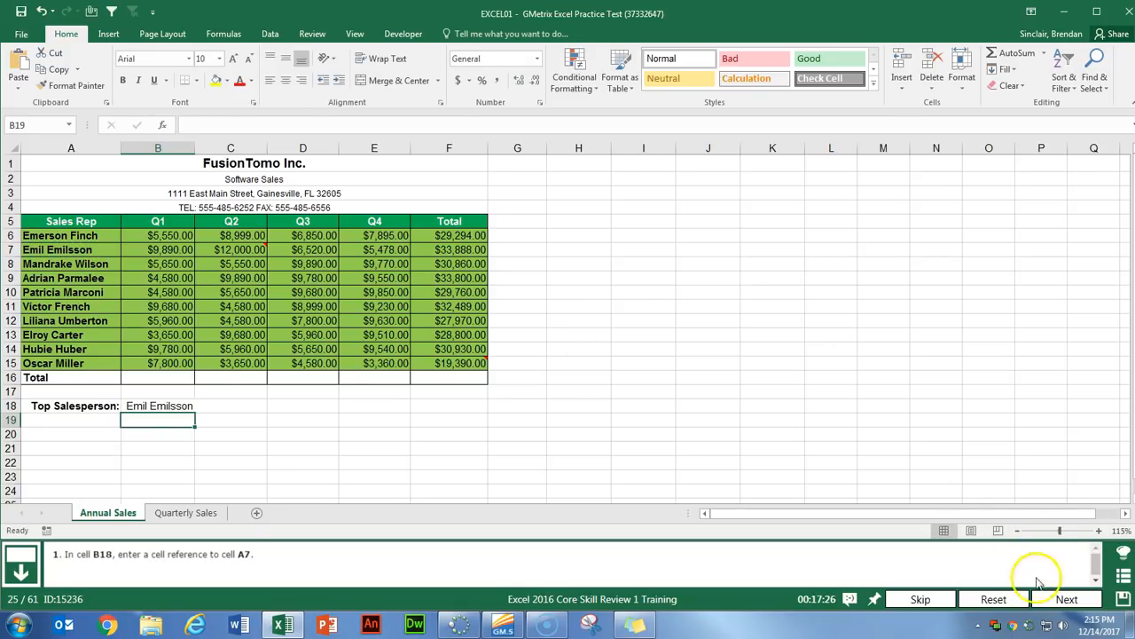
{"action": "left_click", "coordinate": [1065, 597]}
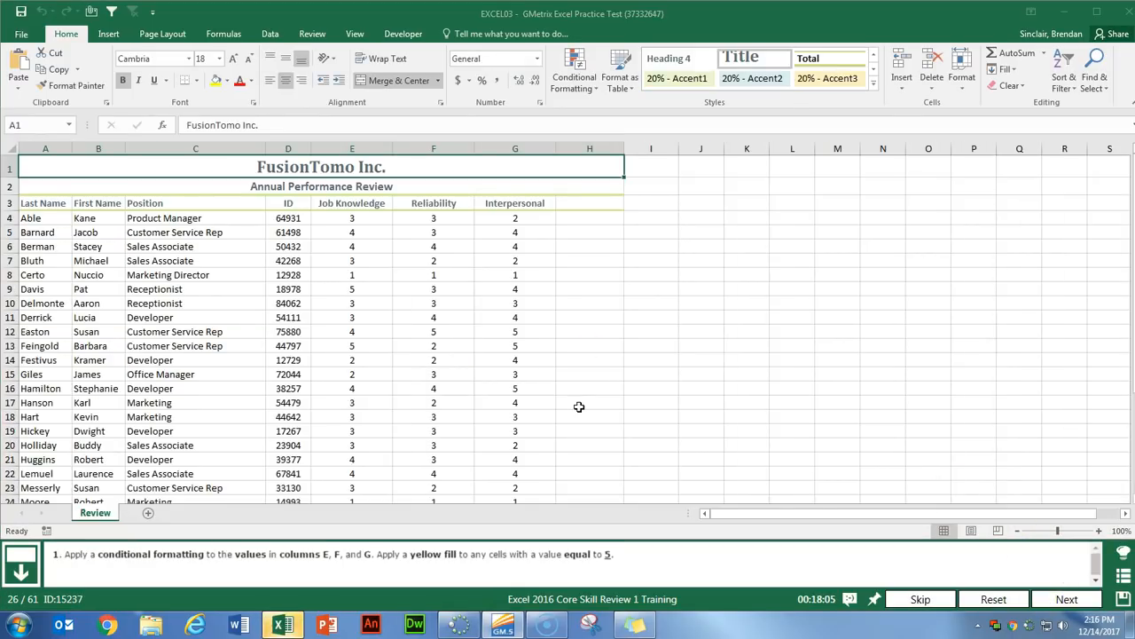
Start an Equal To highlight rule for the value 5 on columns E, F and G of the Review worksheet
{"action": "left_click_drag", "start_coordinate": [353, 148], "coordinate": [519, 148]}
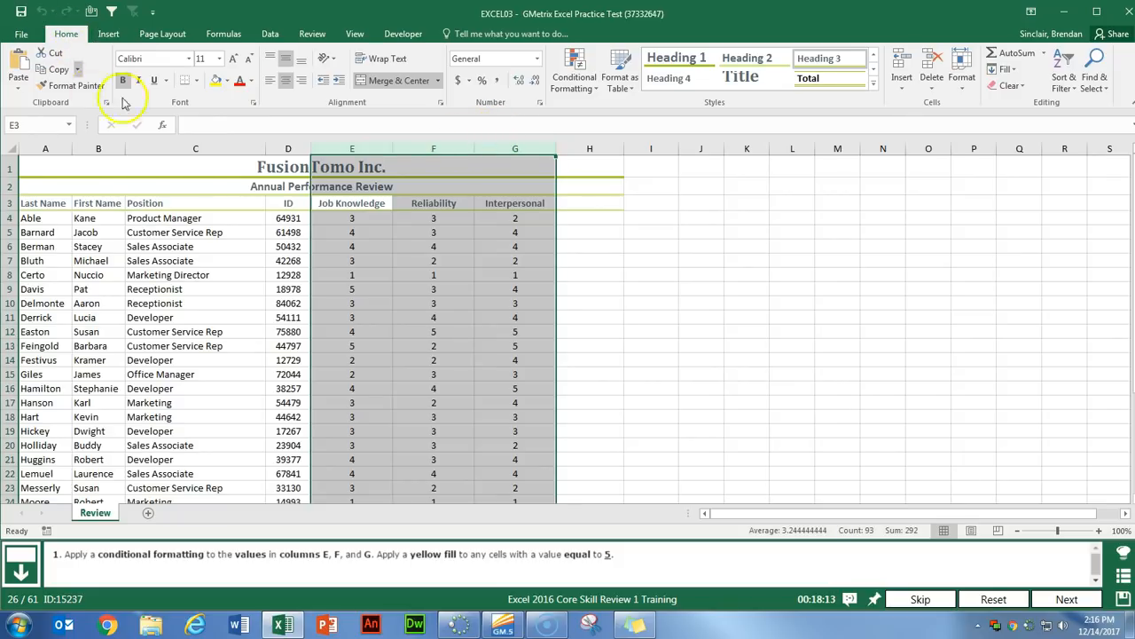
{"action": "left_click", "coordinate": [582, 90]}
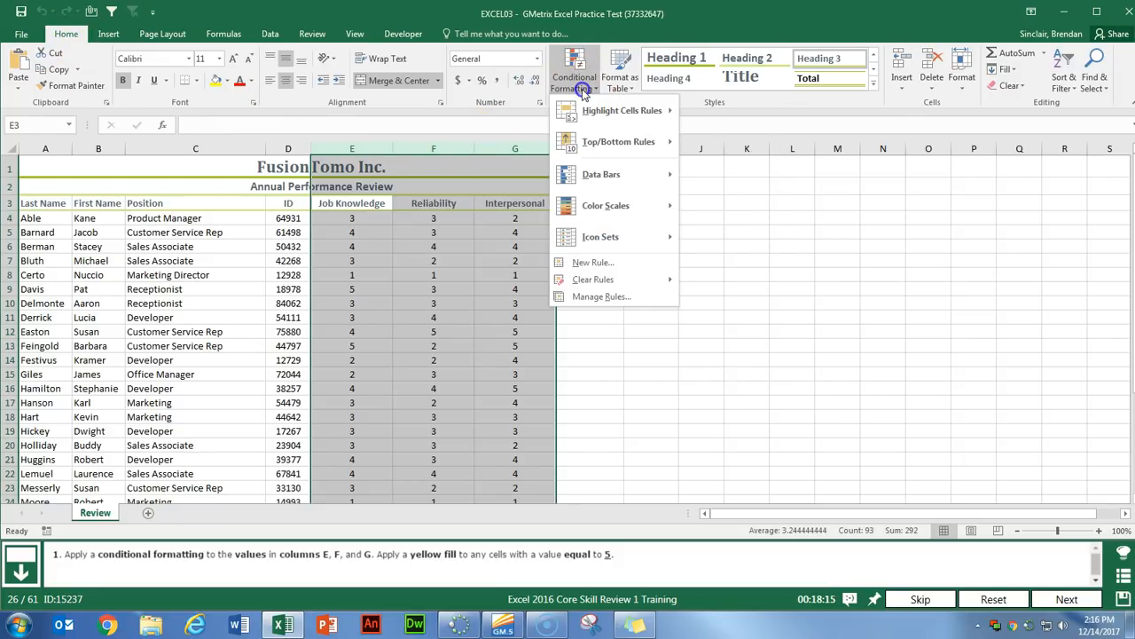
{"action": "mouse_move", "coordinate": [655, 110]}
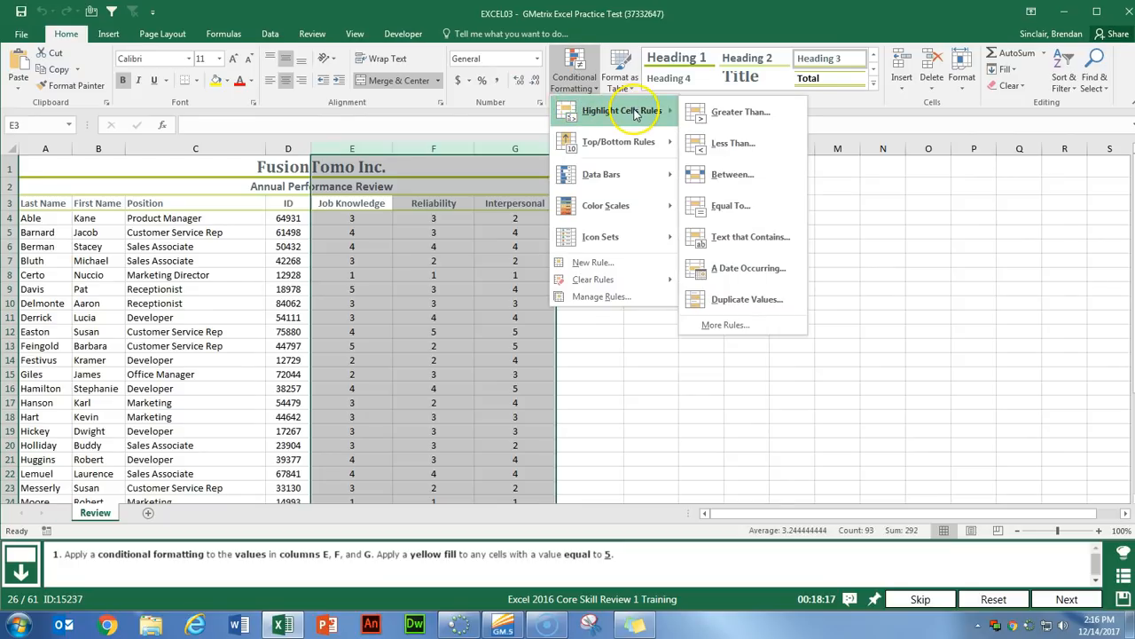
{"action": "left_click", "coordinate": [758, 212]}
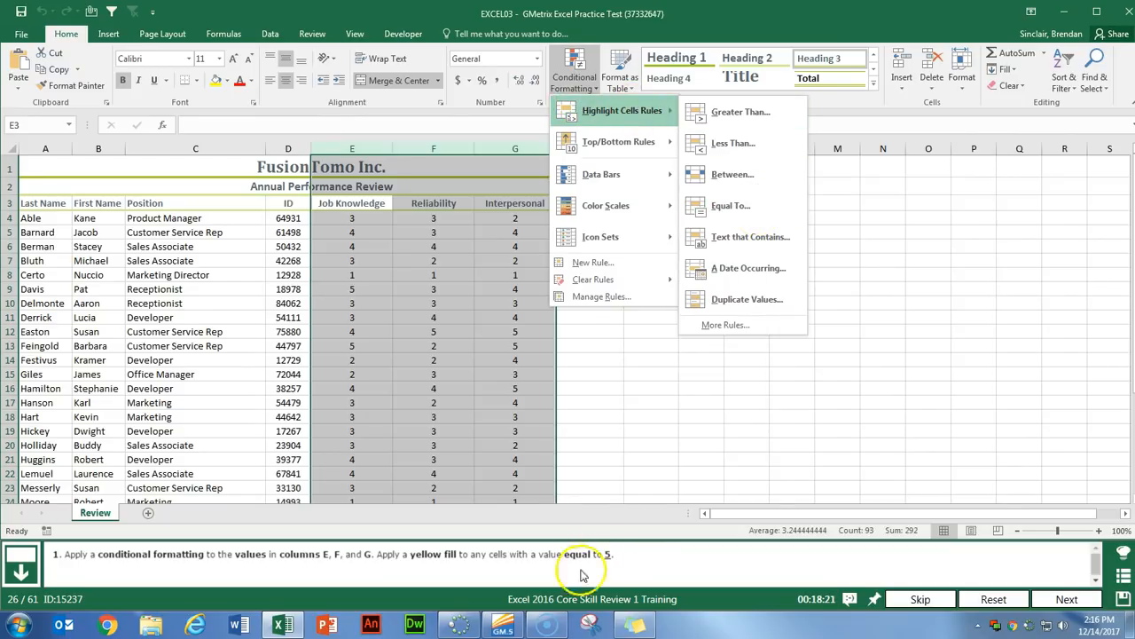
{"action": "left_click", "coordinate": [743, 207]}
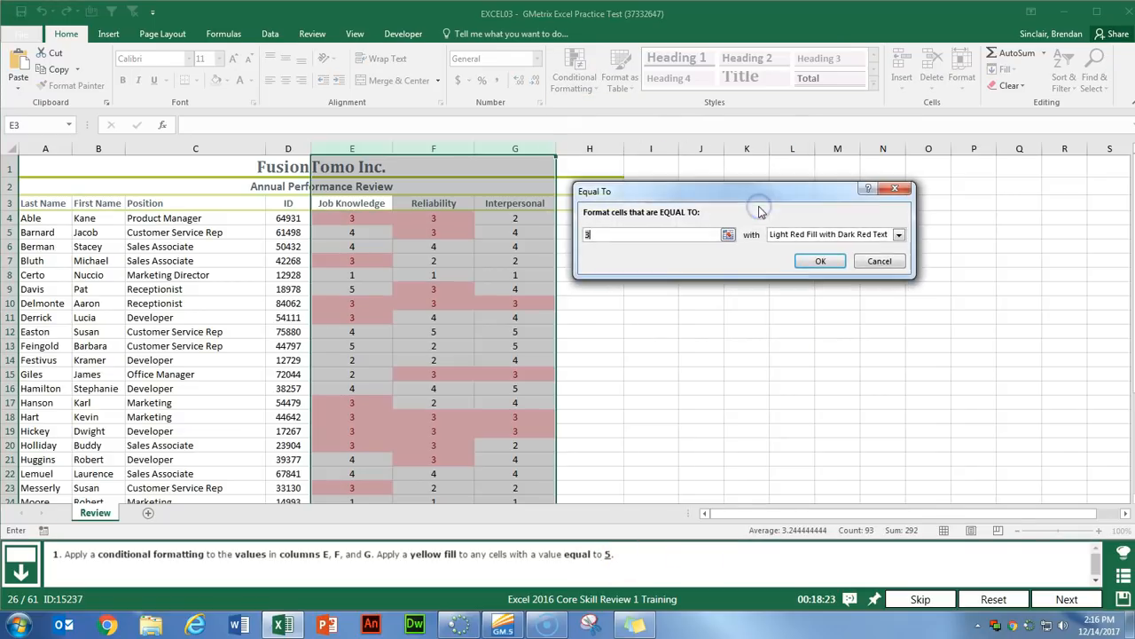
{"action": "type", "text": "5"}
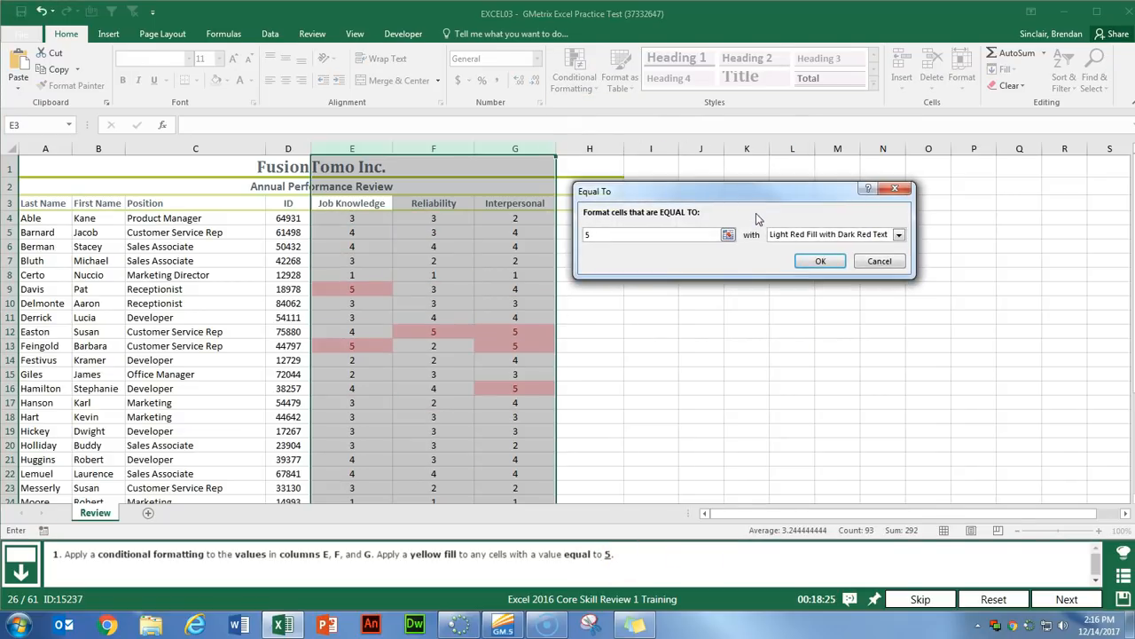
Give the Equal To rule a custom format with a yellow fill, apply it and advance to the next question
{"action": "left_click", "coordinate": [897, 235]}
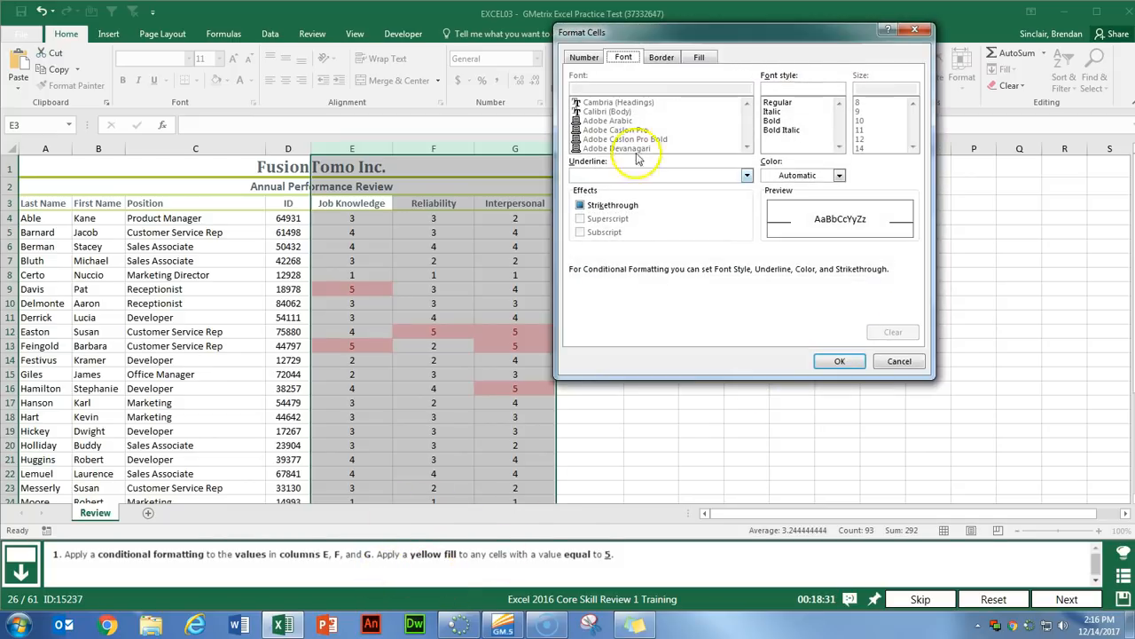
{"action": "left_click", "coordinate": [700, 57]}
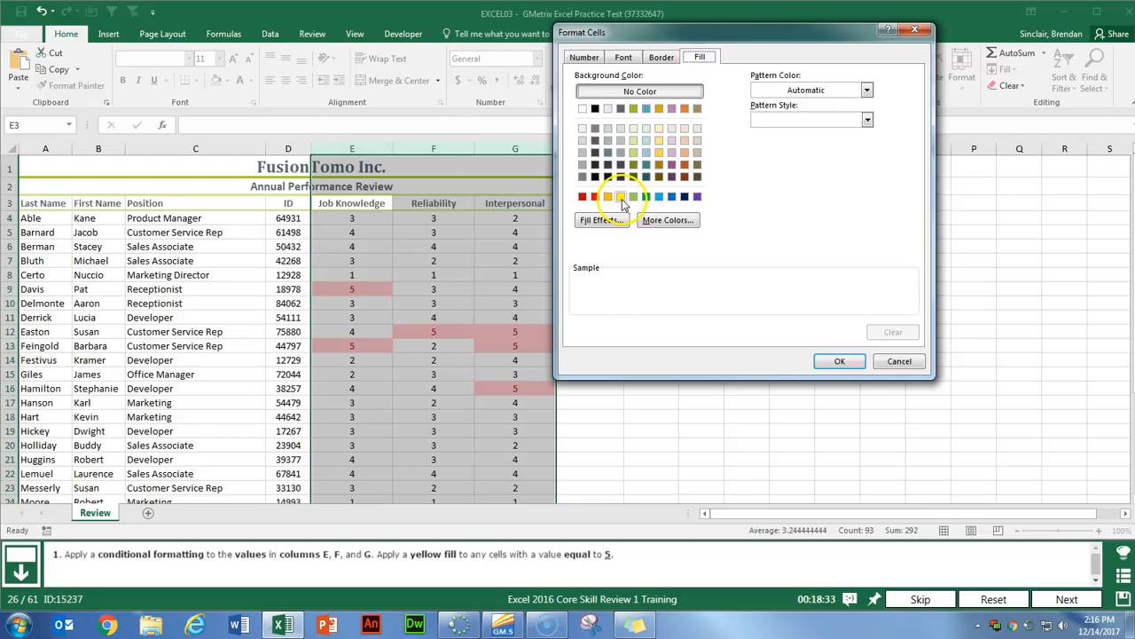
{"action": "left_click", "coordinate": [622, 198]}
{"action": "left_click", "coordinate": [840, 361]}
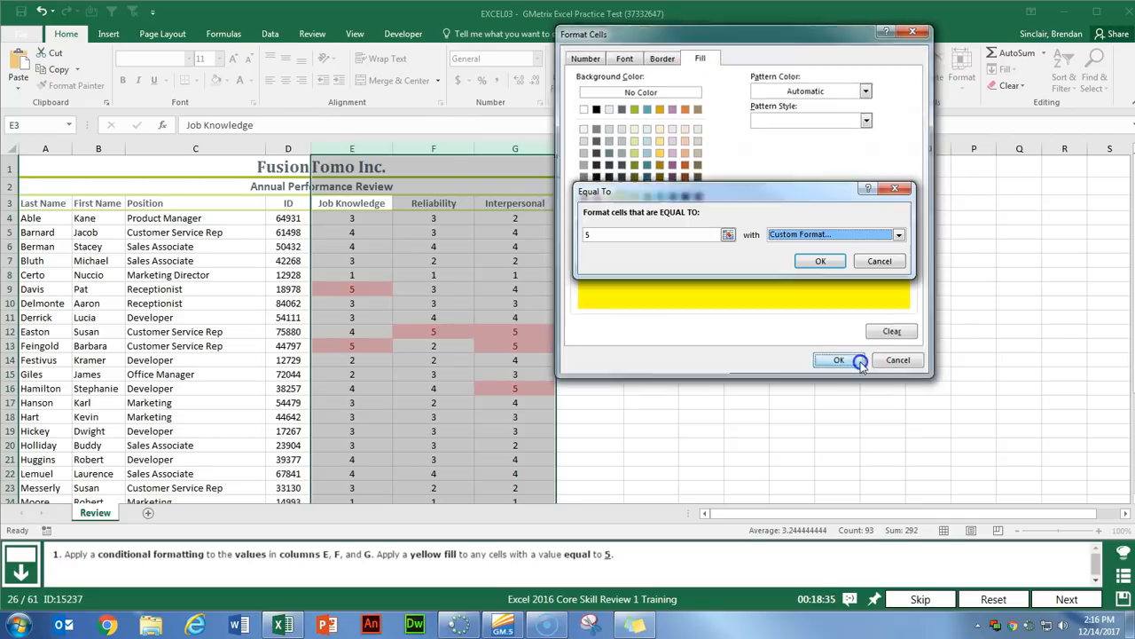
{"action": "left_click", "coordinate": [822, 262]}
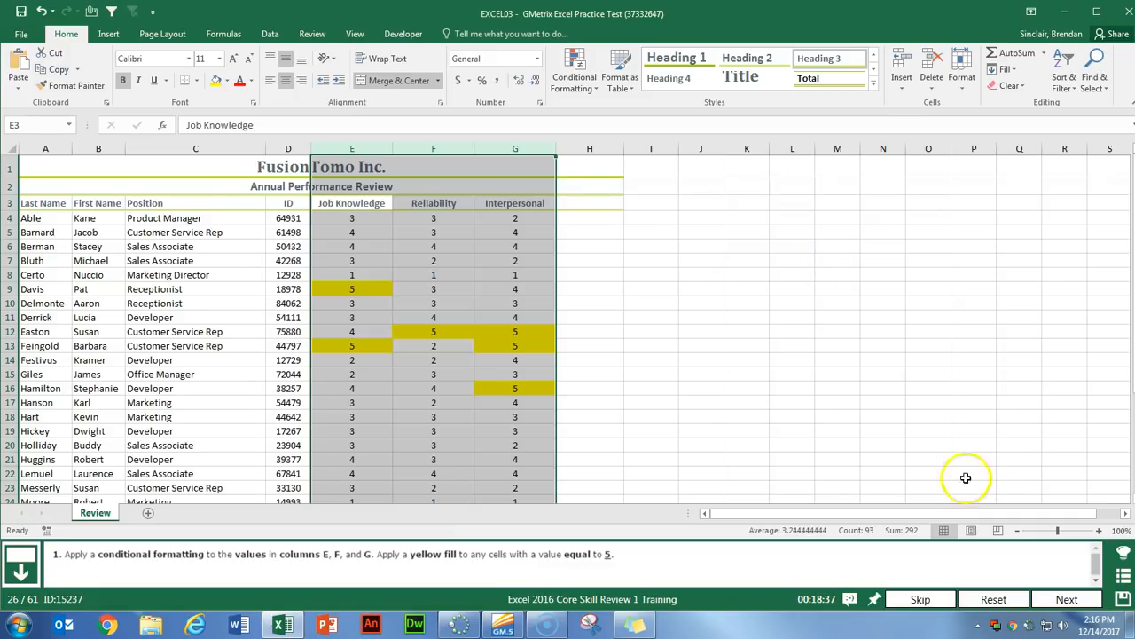
{"action": "left_click", "coordinate": [1065, 599]}
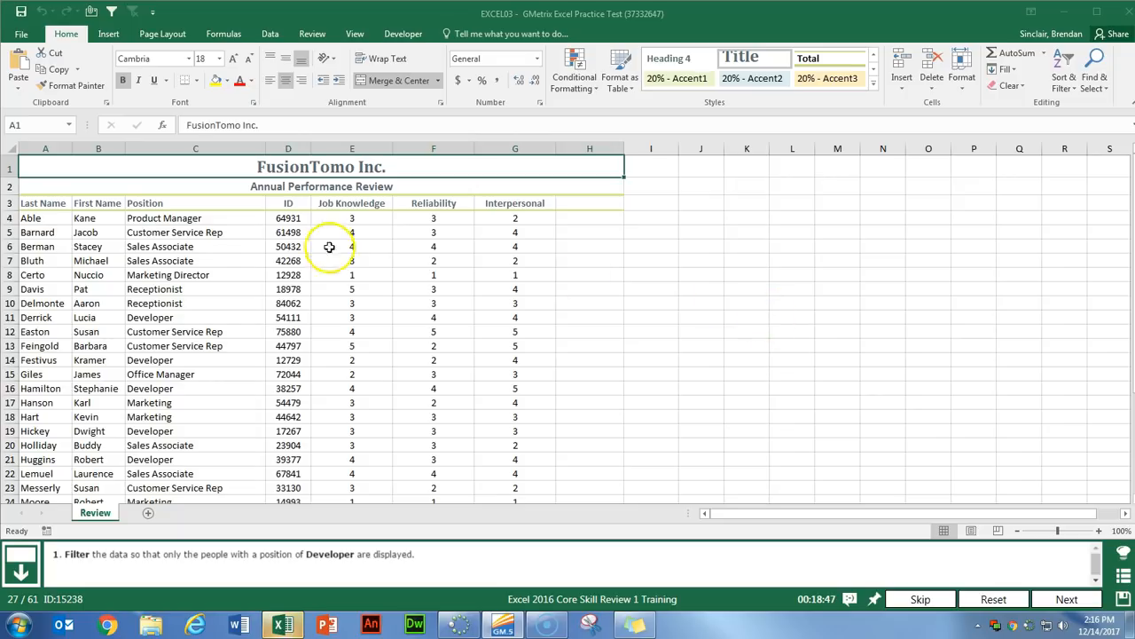
Turn on filtering for the header row 3 of the Review worksheet
{"action": "left_click", "coordinate": [56, 204]}
{"action": "left_click_drag", "start_coordinate": [56, 204], "coordinate": [575, 203]}
{"action": "left_click", "coordinate": [574, 206]}
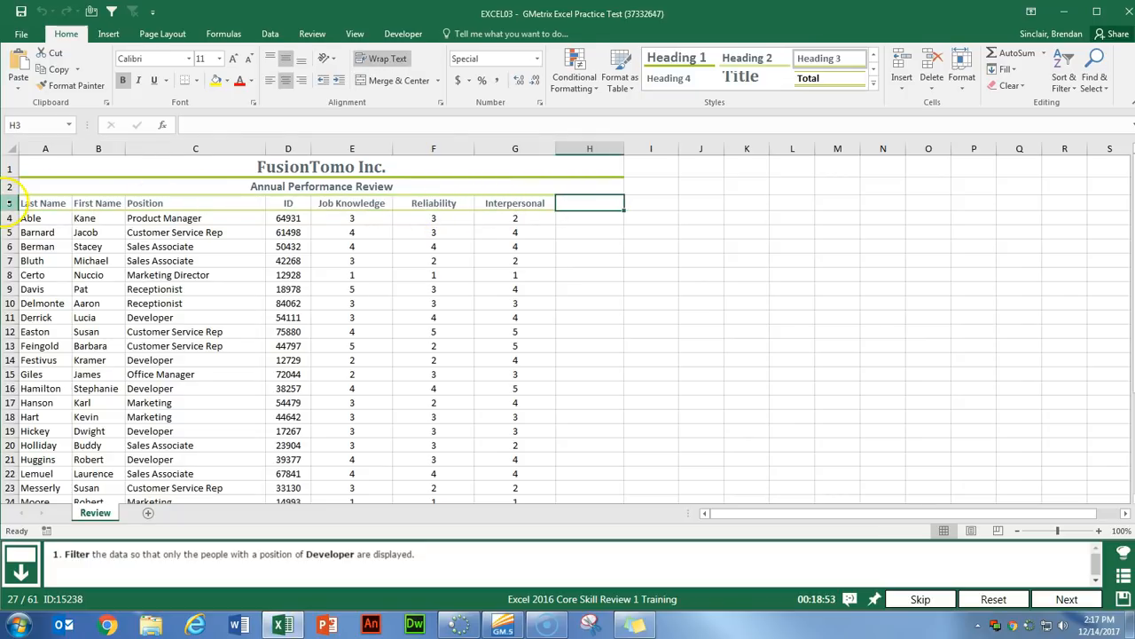
{"action": "left_click", "coordinate": [9, 203]}
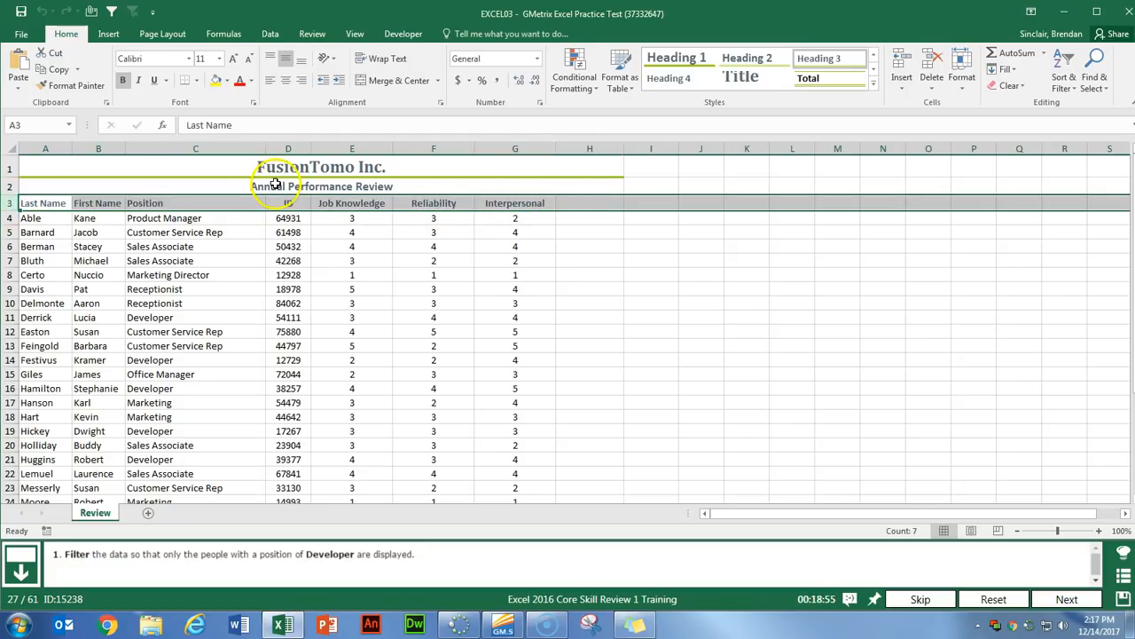
{"action": "left_click", "coordinate": [111, 34]}
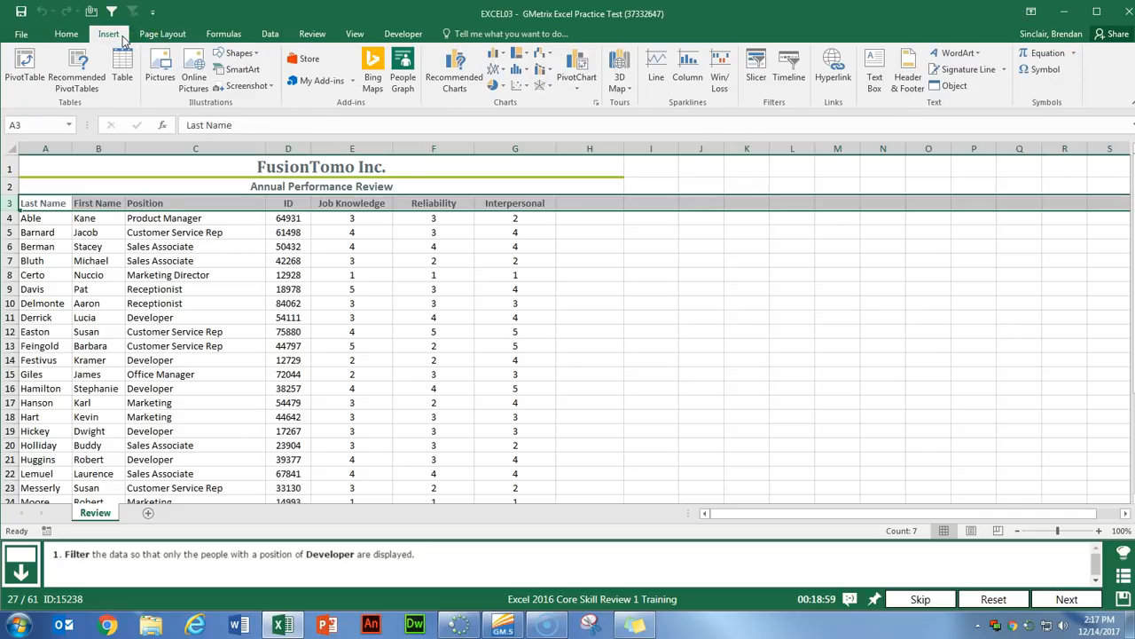
{"action": "left_click", "coordinate": [274, 35]}
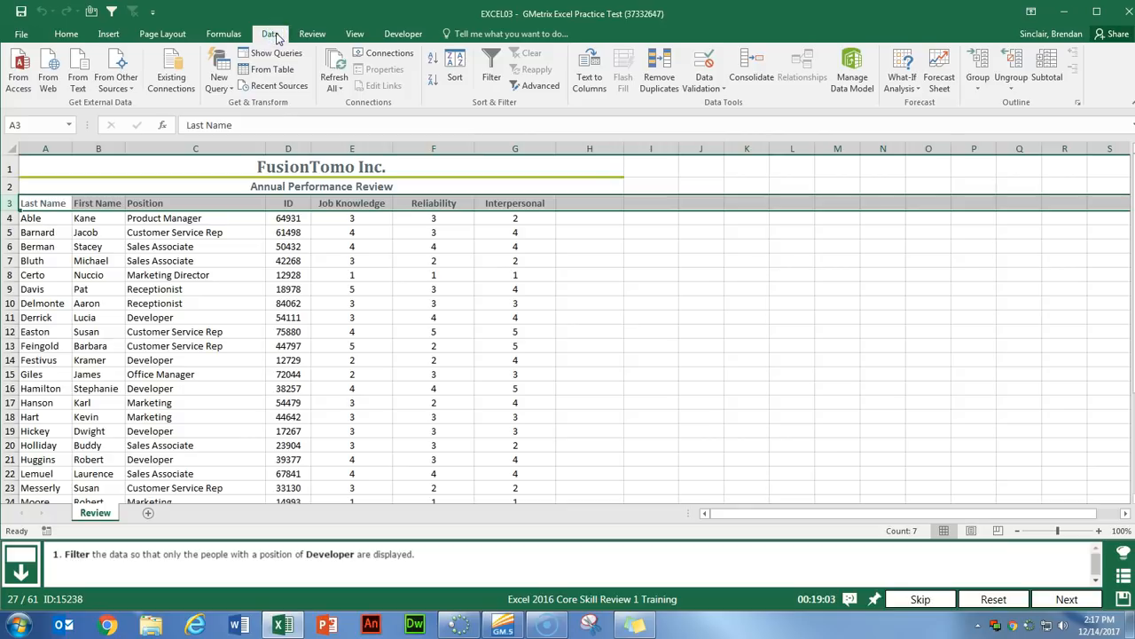
{"action": "left_click", "coordinate": [496, 83]}
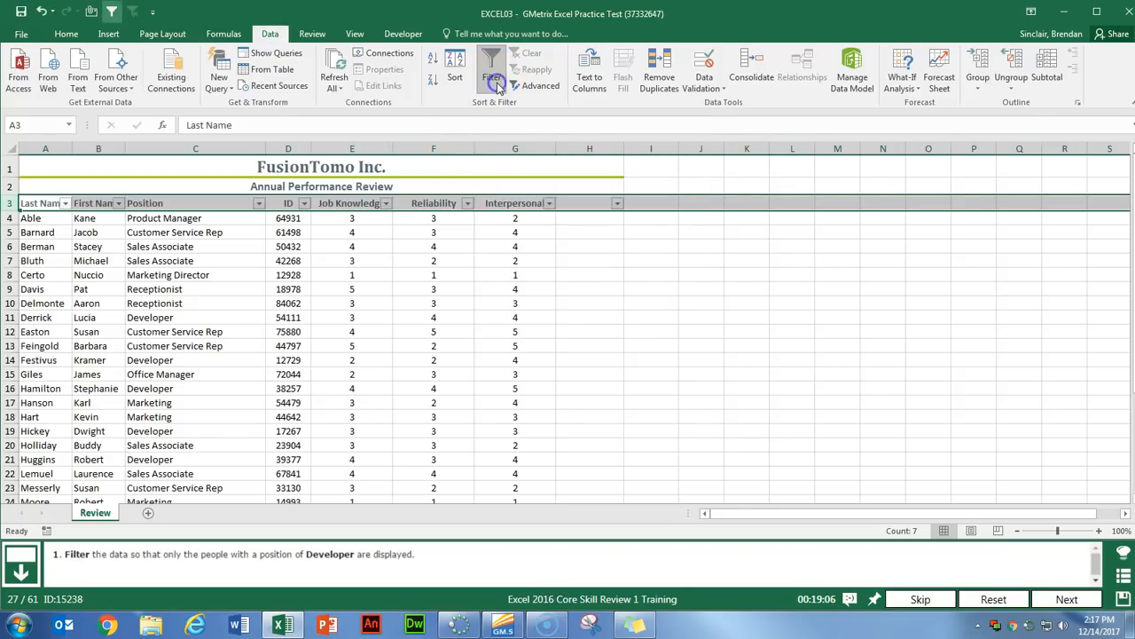
Filter the Position column to display only Developer and advance to the next question
{"action": "left_click", "coordinate": [278, 247]}
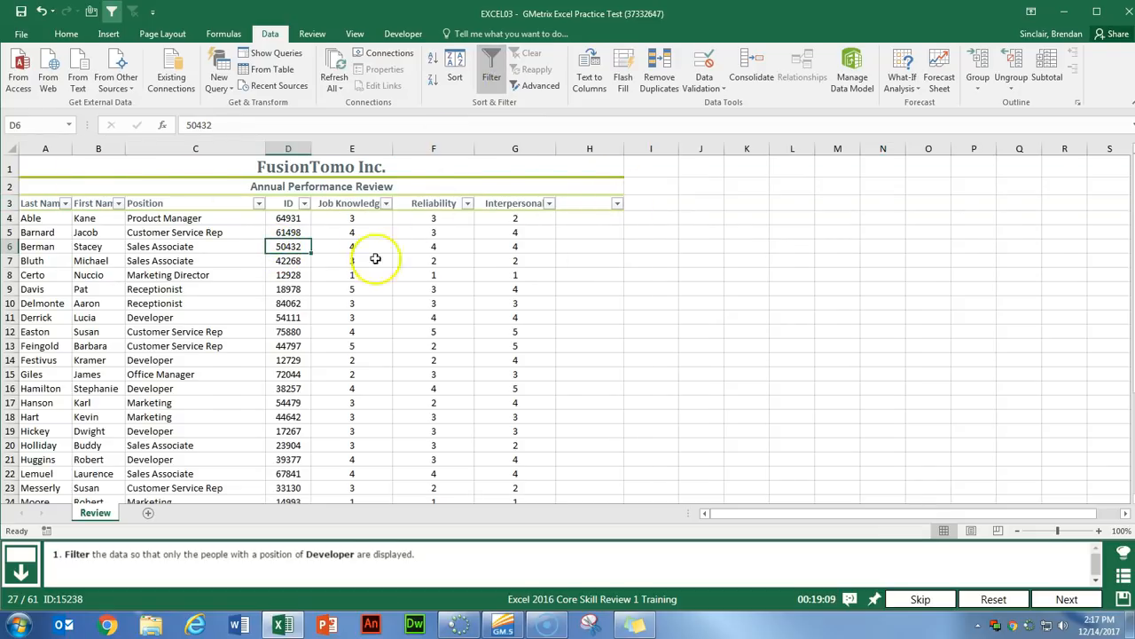
{"action": "left_click", "coordinate": [178, 203]}
{"action": "left_click", "coordinate": [258, 204]}
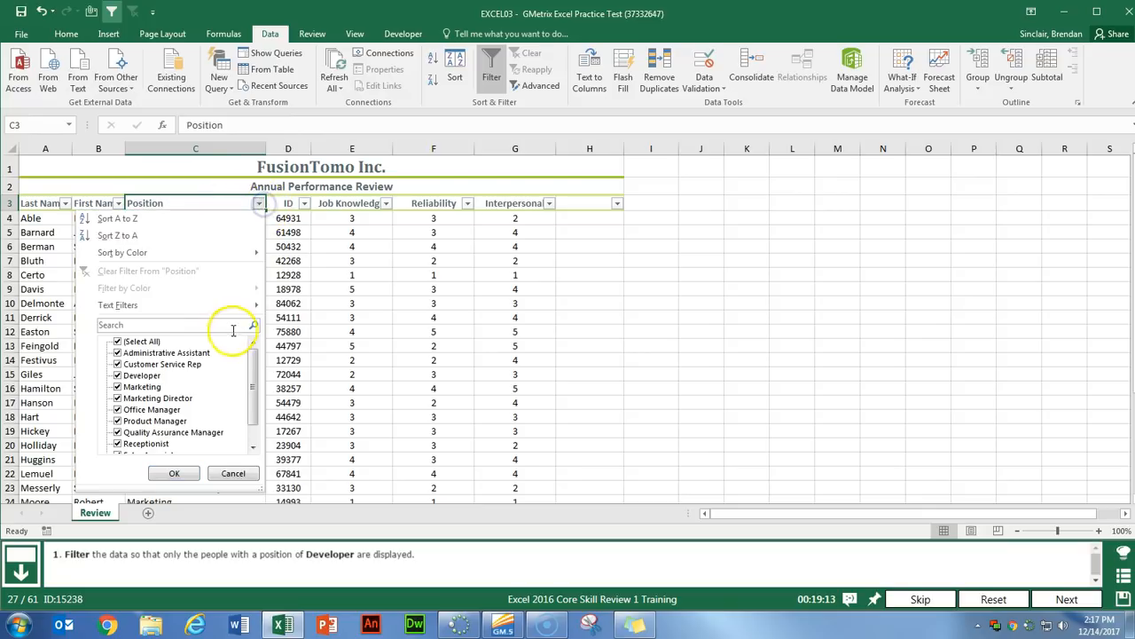
{"action": "left_click", "coordinate": [140, 342]}
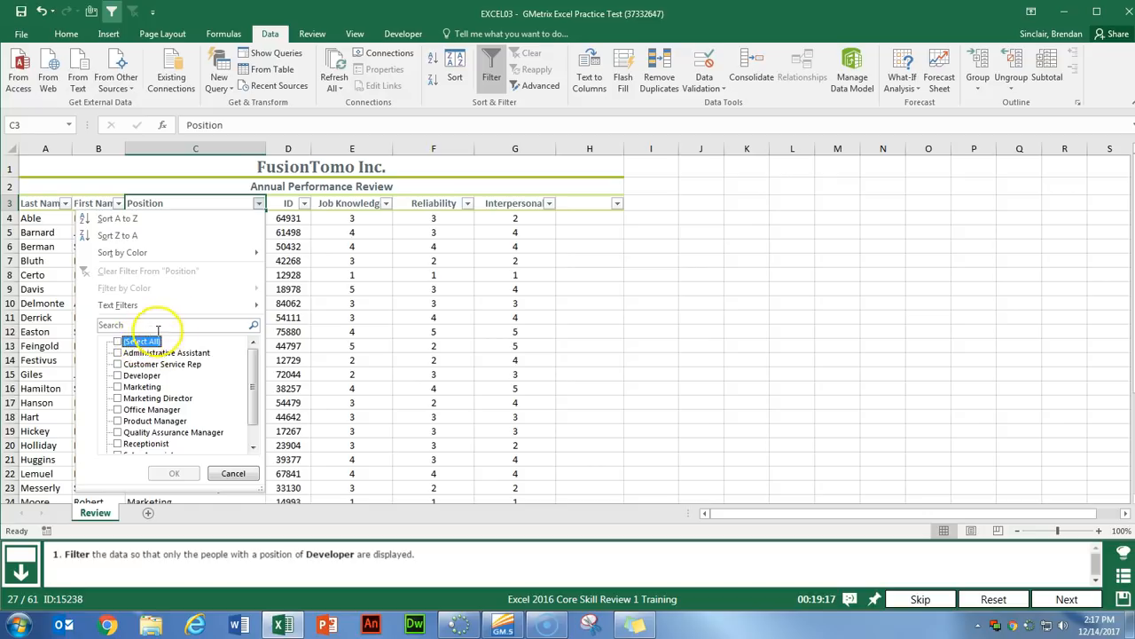
{"action": "mouse_move", "coordinate": [254, 379]}
{"action": "left_mouse_down"}
{"action": "mouse_move", "coordinate": [255, 397]}
{"action": "mouse_move", "coordinate": [255, 379]}
{"action": "left_mouse_up"}
{"action": "left_click", "coordinate": [135, 376]}
{"action": "left_click", "coordinate": [174, 472]}
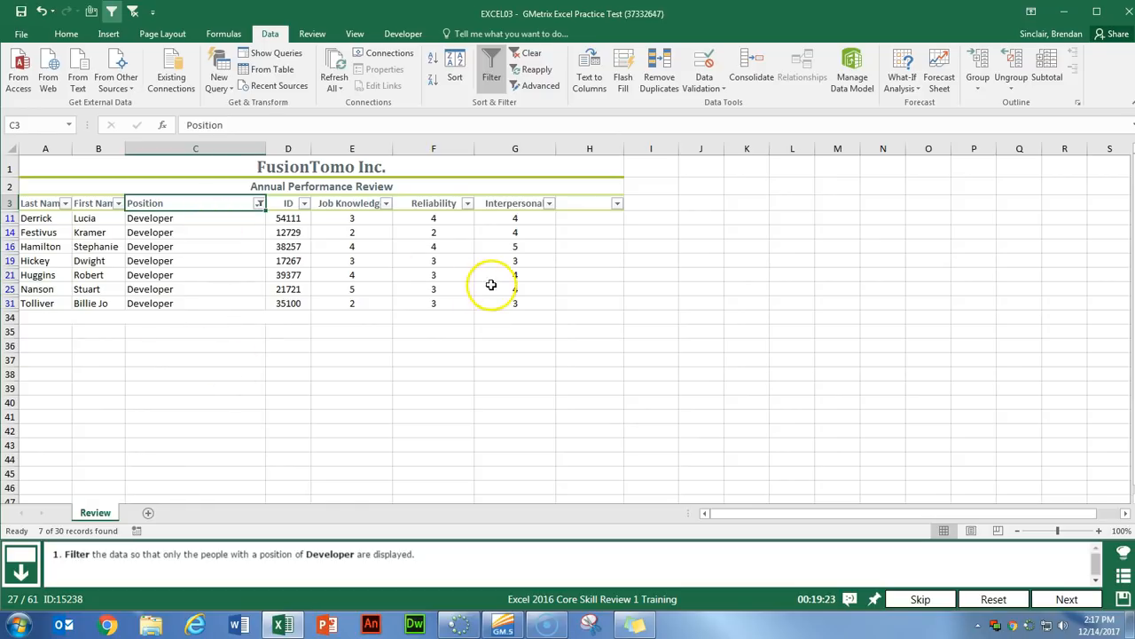
{"action": "left_click", "coordinate": [1067, 599]}
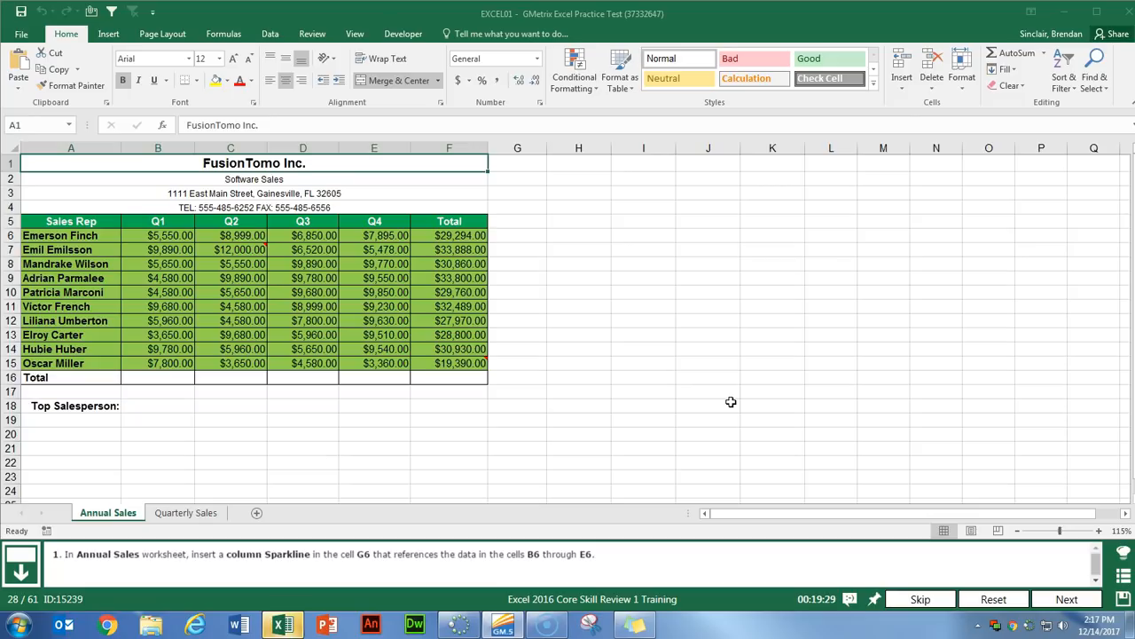
Insert a column sparkline in cell G6 of Annual Sales using the data range B6:E6 and advance to the next question
{"action": "left_click", "coordinate": [514, 236]}
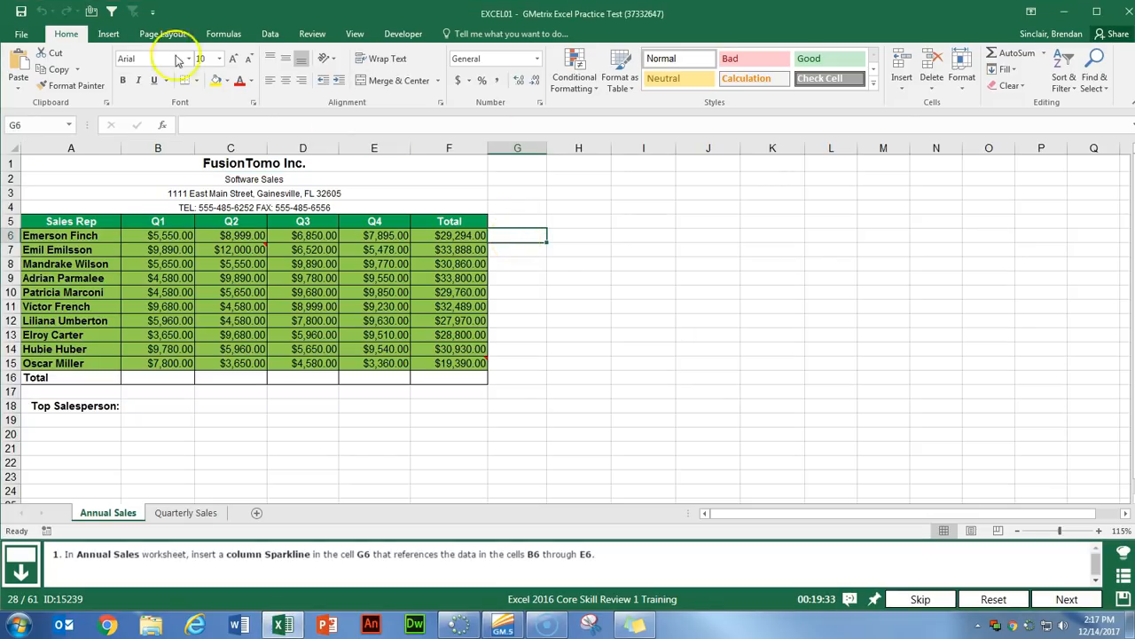
{"action": "left_click", "coordinate": [110, 35]}
{"action": "left_click", "coordinate": [686, 85]}
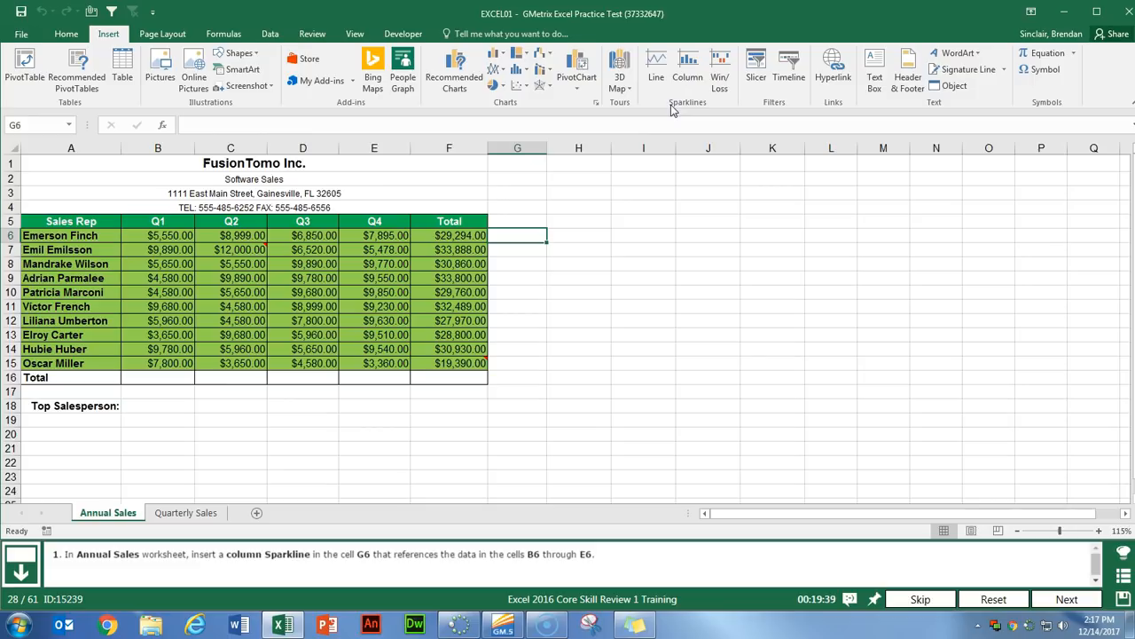
{"action": "left_click", "coordinate": [689, 87]}
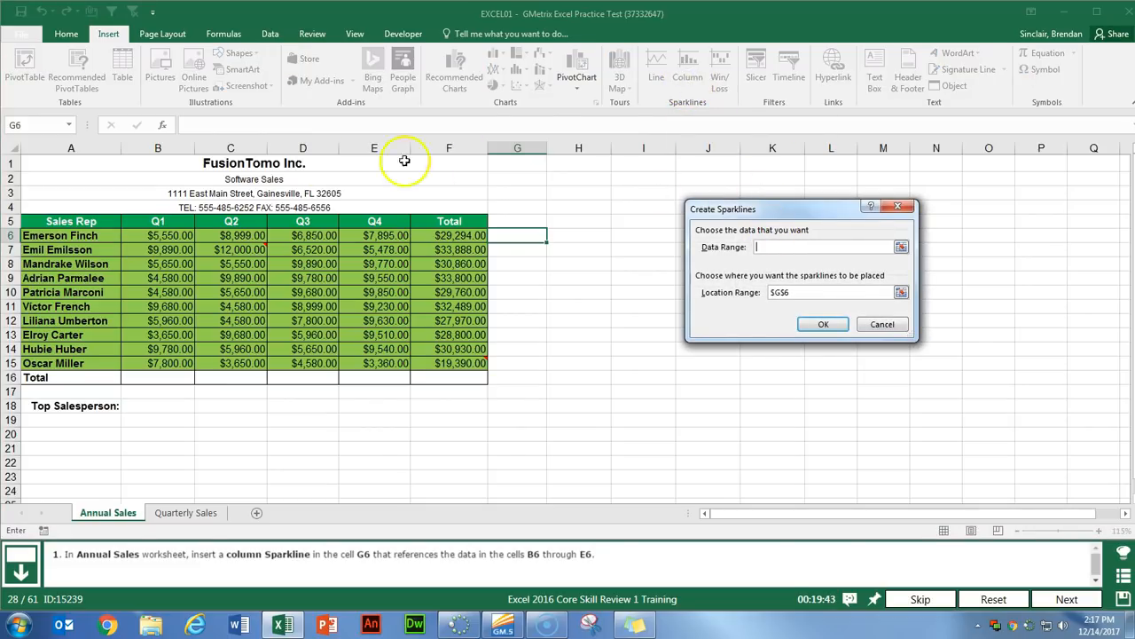
{"action": "left_click_drag", "start_coordinate": [156, 236], "coordinate": [393, 235]}
{"action": "left_click", "coordinate": [823, 324]}
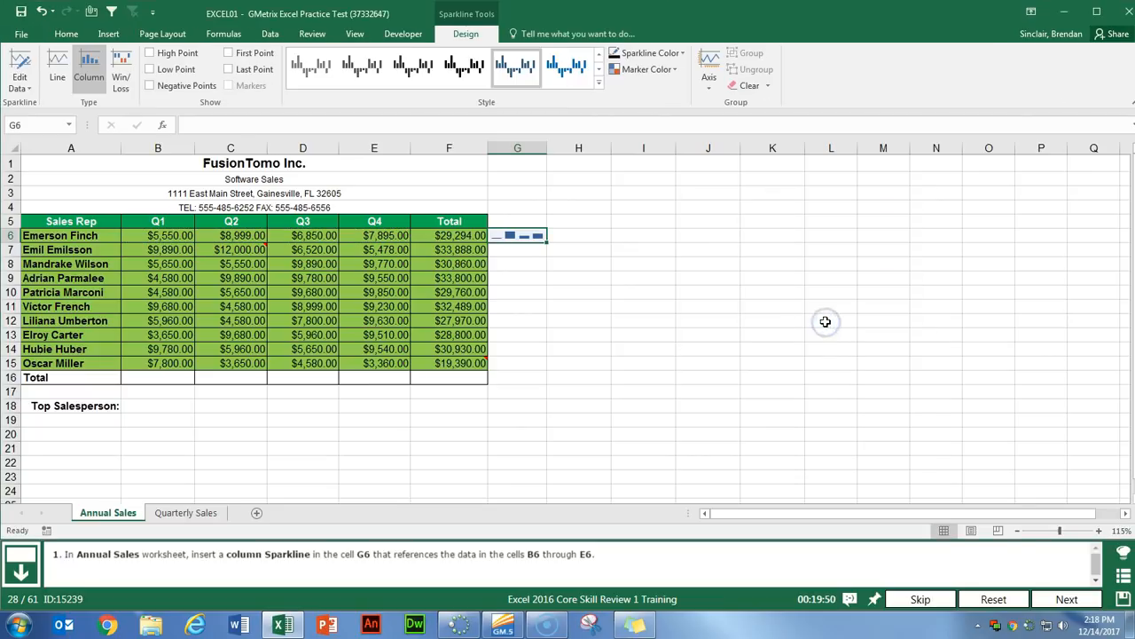
{"action": "left_click", "coordinate": [1067, 599]}
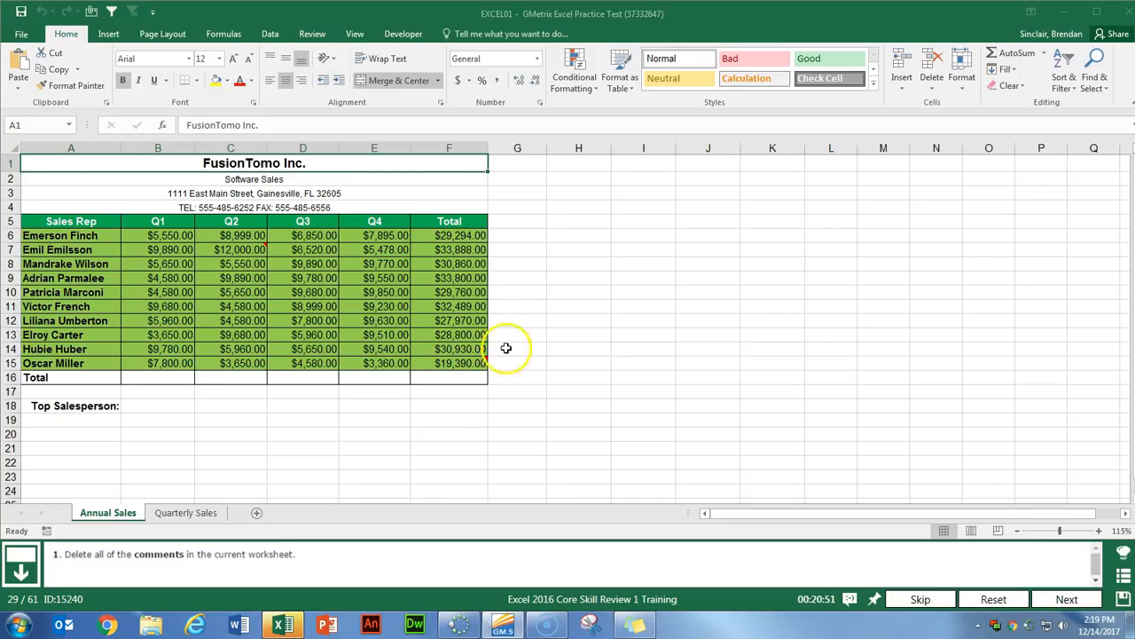
Show all comments in Annual Sales, delete the ones on cells C7 and F15, and advance to the next question
{"action": "mouse_move", "coordinate": [482, 364]}
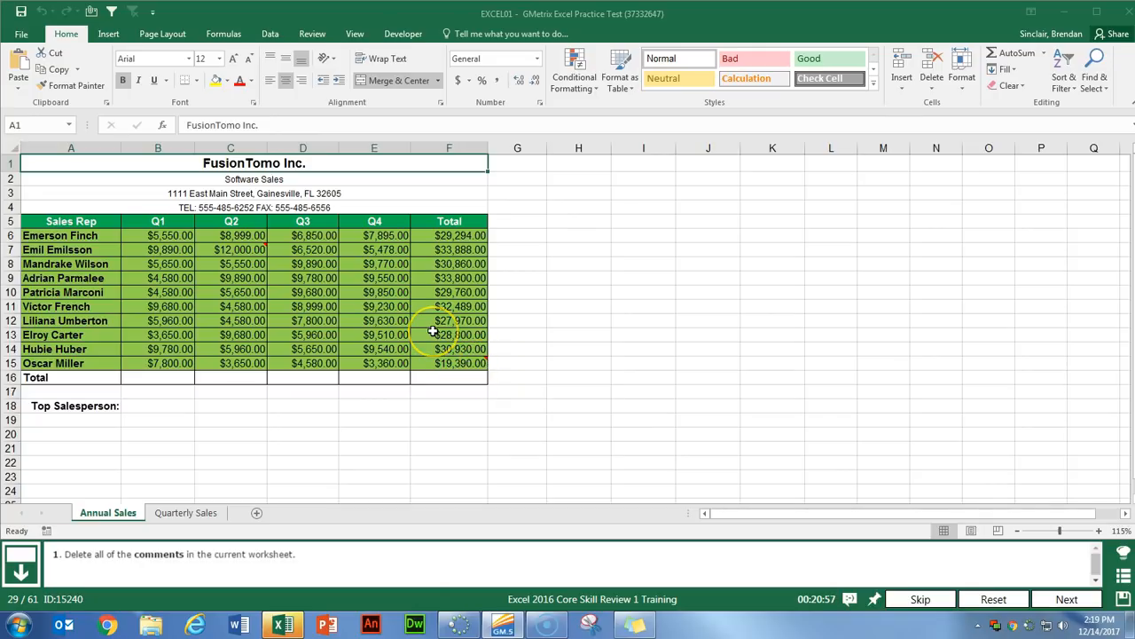
{"action": "left_click", "coordinate": [312, 33]}
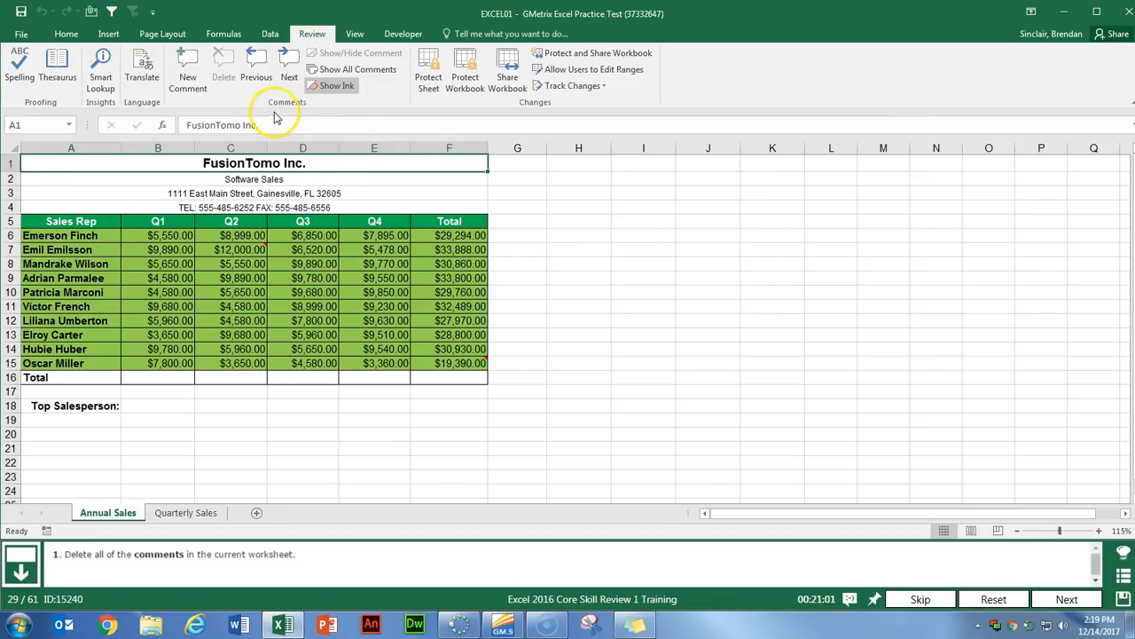
{"action": "left_click", "coordinate": [287, 68]}
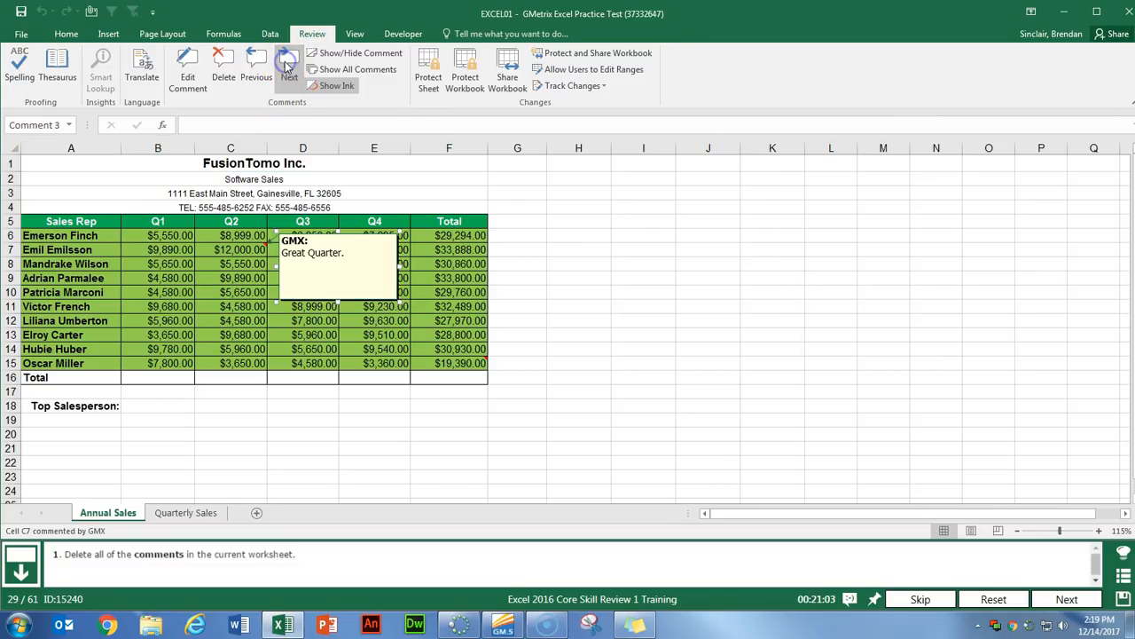
{"action": "left_click", "coordinate": [352, 69]}
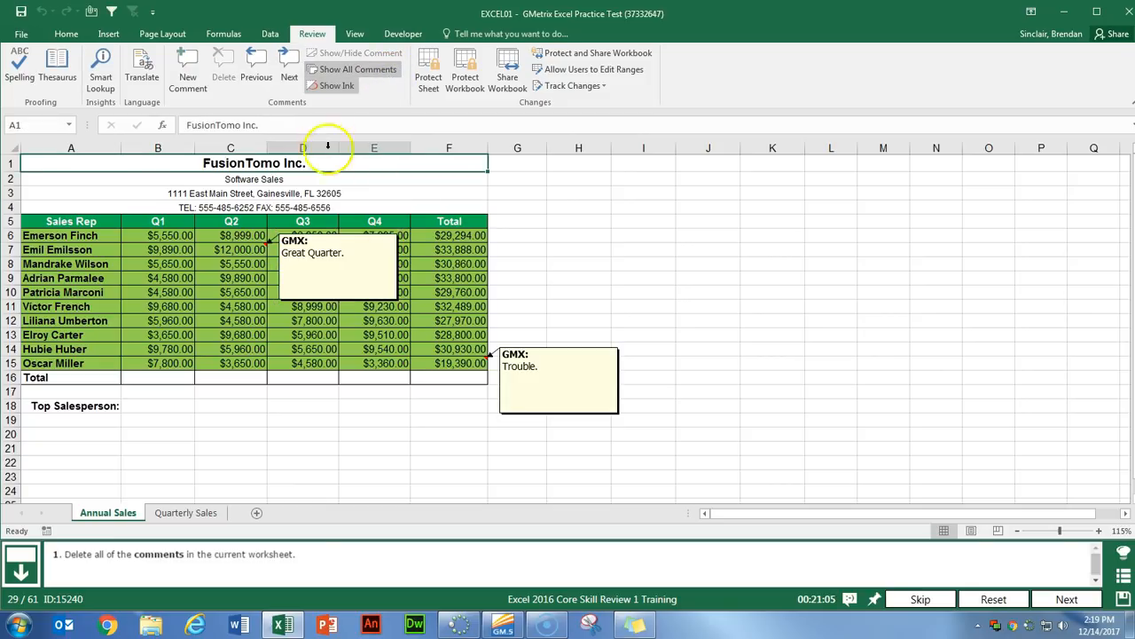
{"action": "left_click", "coordinate": [290, 84]}
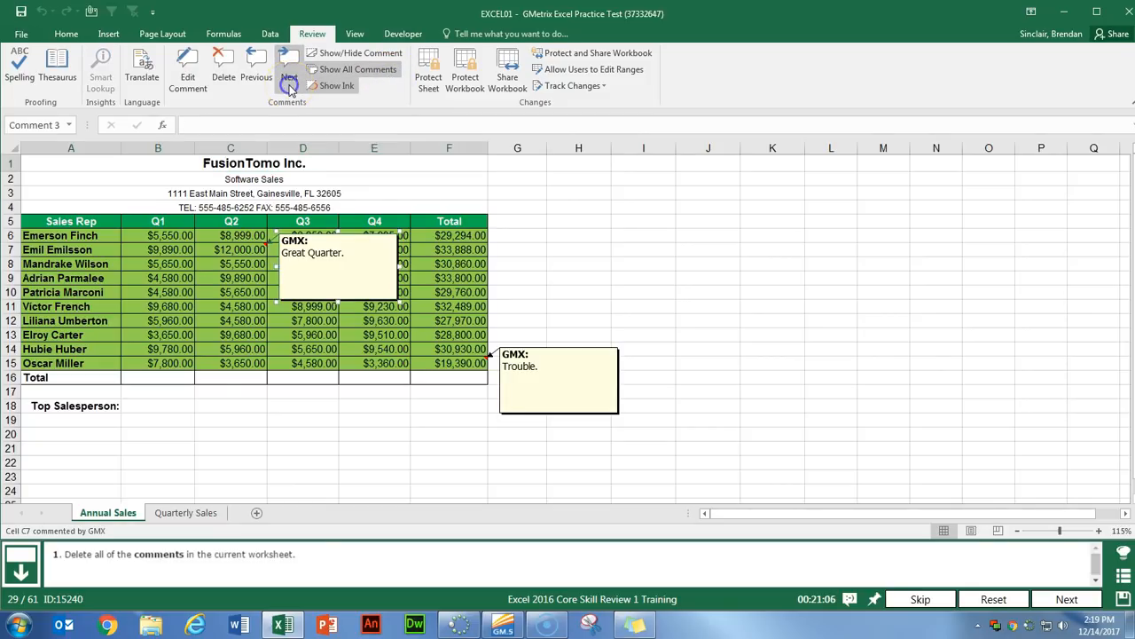
{"action": "left_click", "coordinate": [224, 69]}
{"action": "left_click", "coordinate": [289, 80]}
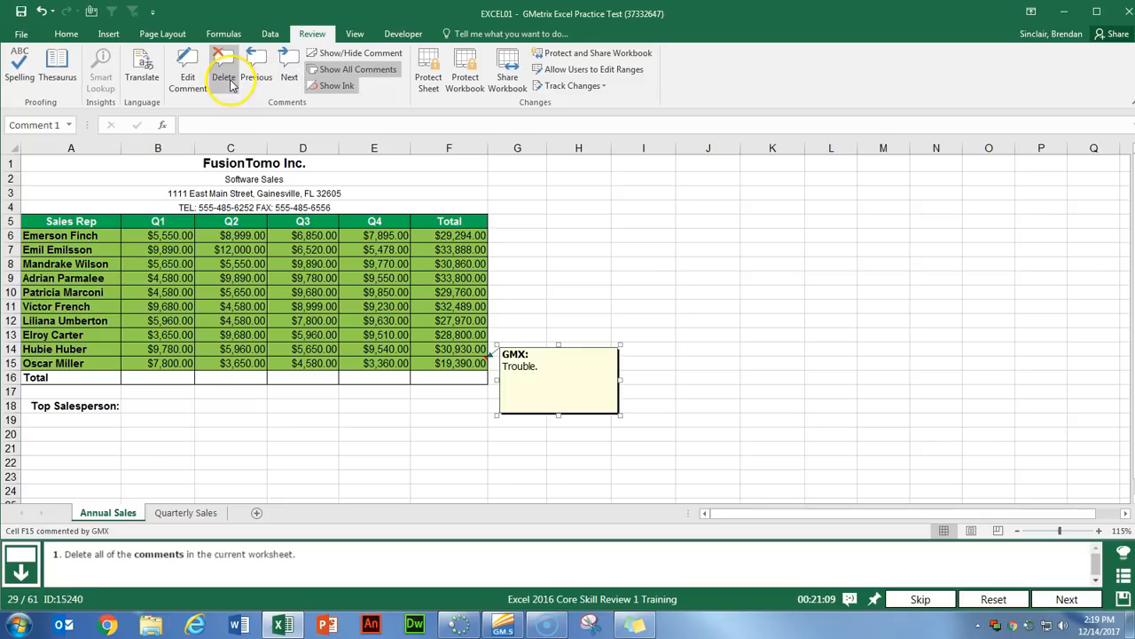
{"action": "left_click", "coordinate": [224, 67]}
{"action": "left_click", "coordinate": [382, 72]}
{"action": "left_click", "coordinate": [1067, 599]}
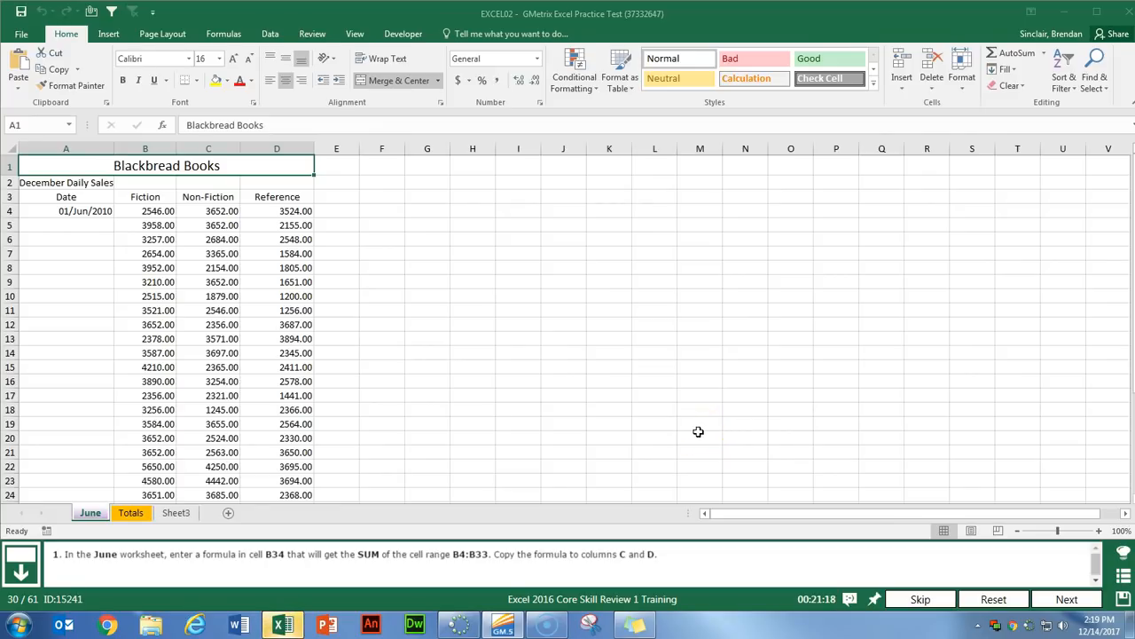
Total the Fiction column in cell B34 of the June worksheet with the formula =SUM(B4:B33)
{"action": "left_click", "coordinate": [227, 426]}
{"action": "scroll", "coordinate": [213, 428], "scroll_direction": "down", "scroll_amount": 8}
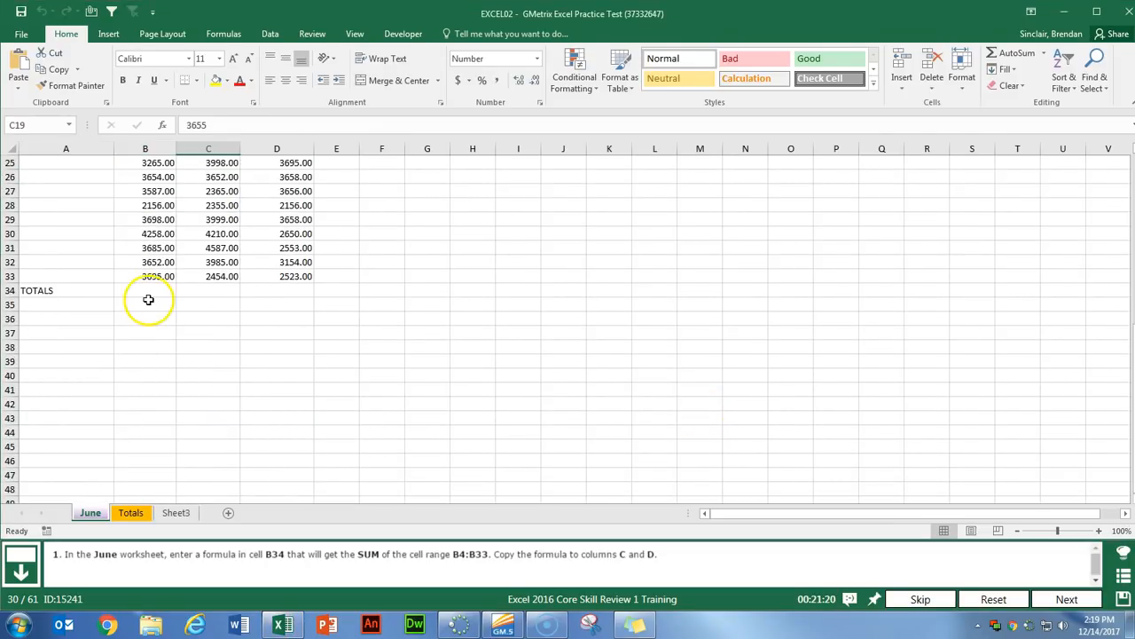
{"action": "left_click", "coordinate": [151, 291]}
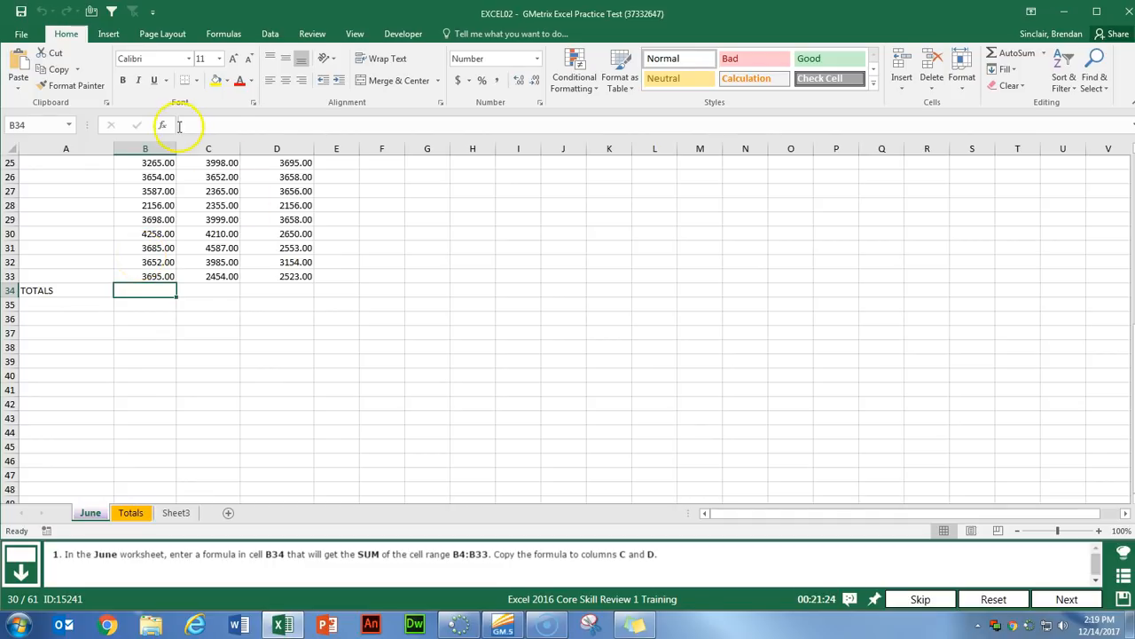
{"action": "left_click", "coordinate": [1018, 53]}
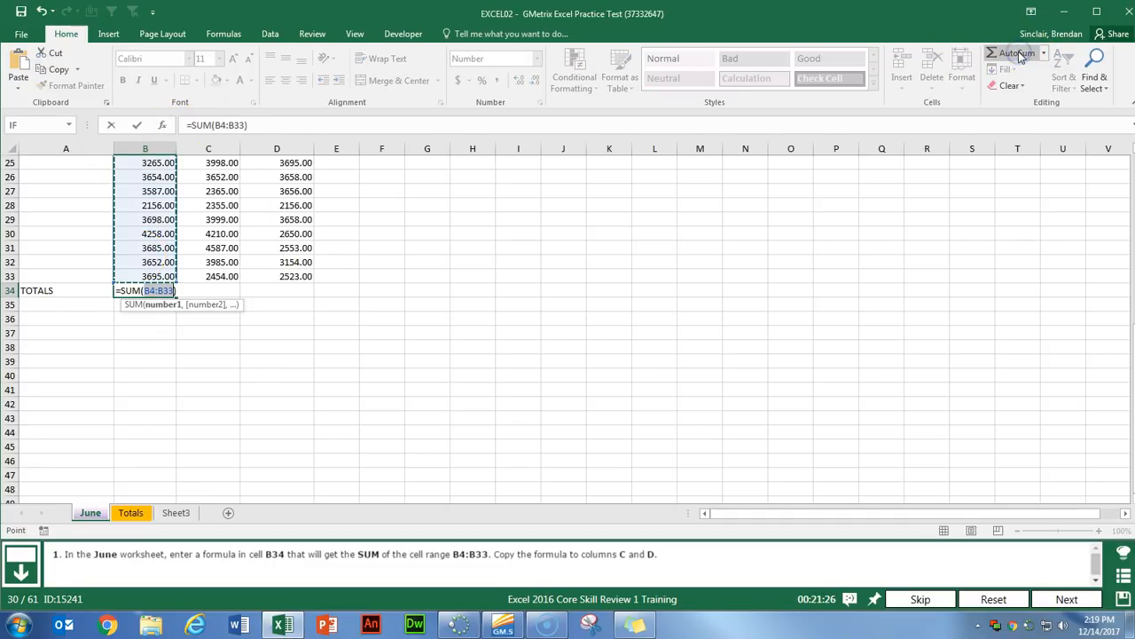
{"action": "key", "text": "Return"}
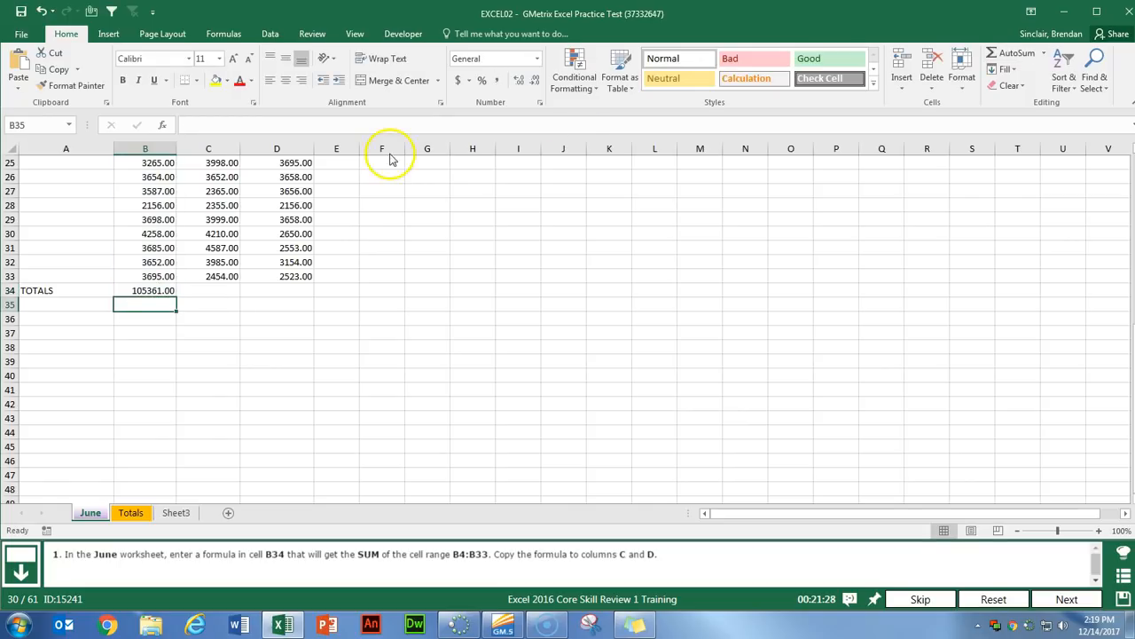
Copy the SUM formula from B34 across to C34 and D34 and advance to the next question
{"action": "left_click", "coordinate": [167, 291]}
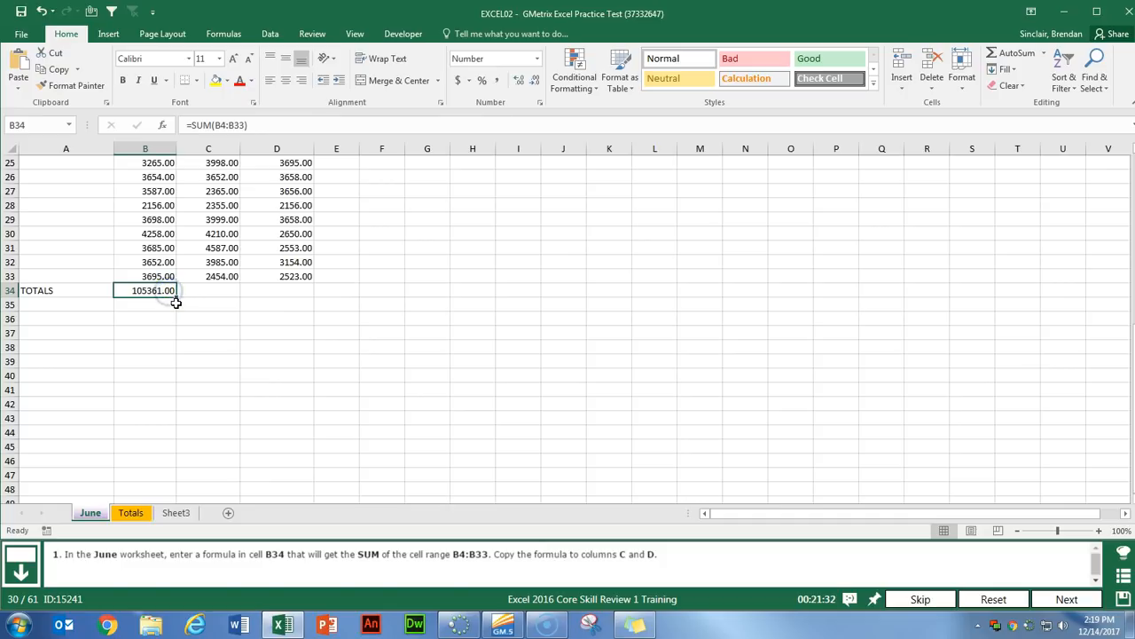
{"action": "left_click_drag", "start_coordinate": [177, 297], "coordinate": [303, 291]}
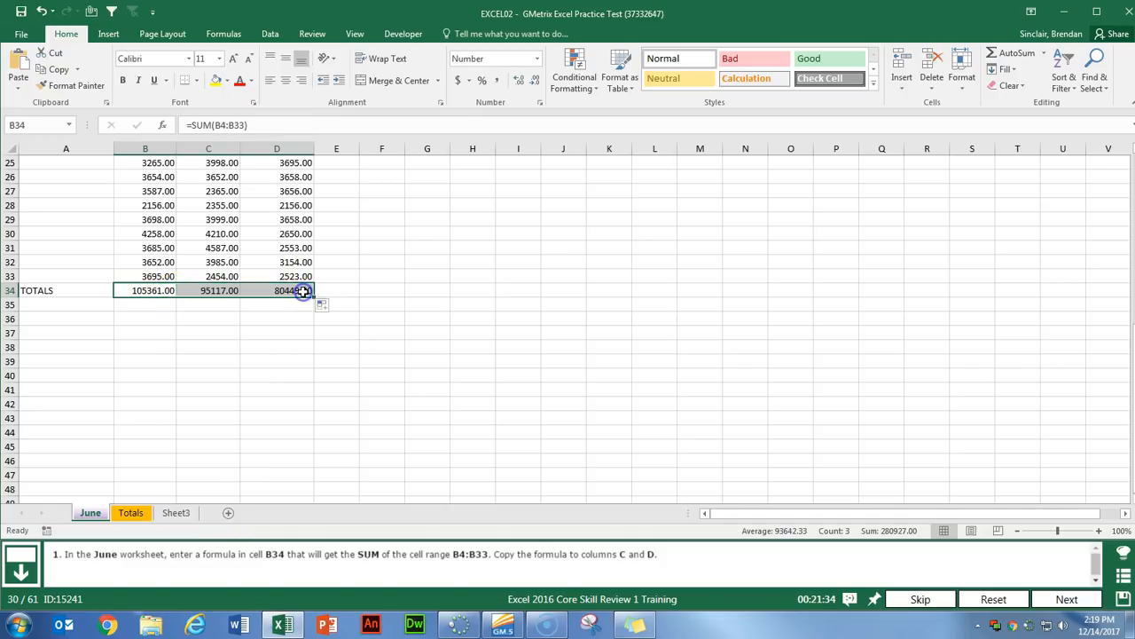
{"action": "left_click", "coordinate": [1067, 599]}
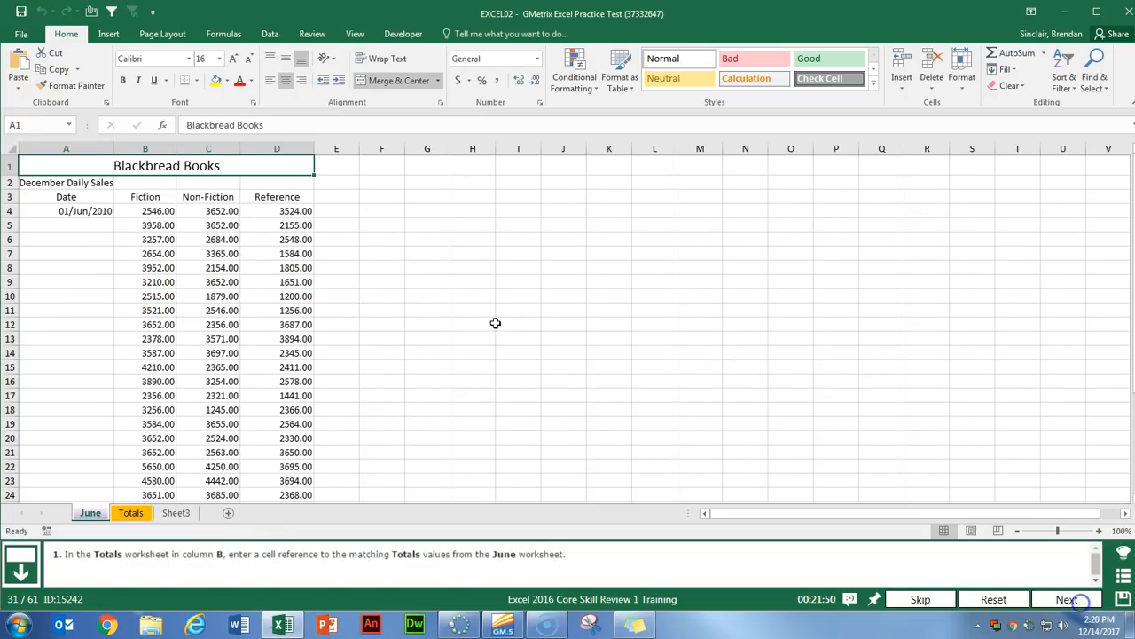
Link cell B2 of the Totals worksheet to the Fiction total with the reference =June!B34
{"action": "left_click", "coordinate": [133, 514]}
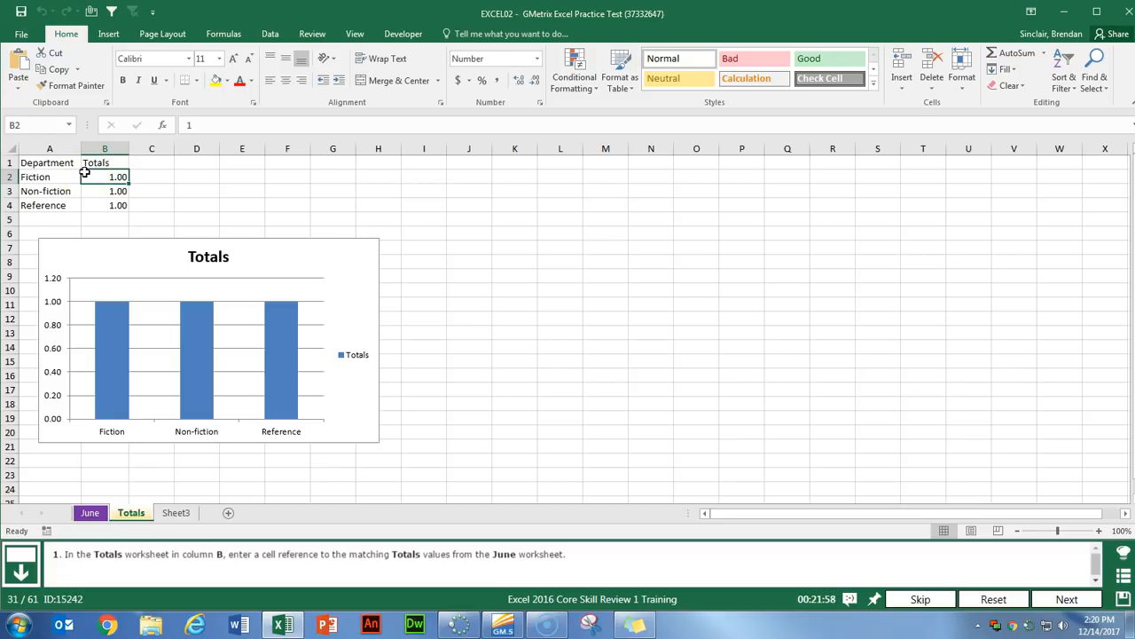
{"action": "type", "text": "="}
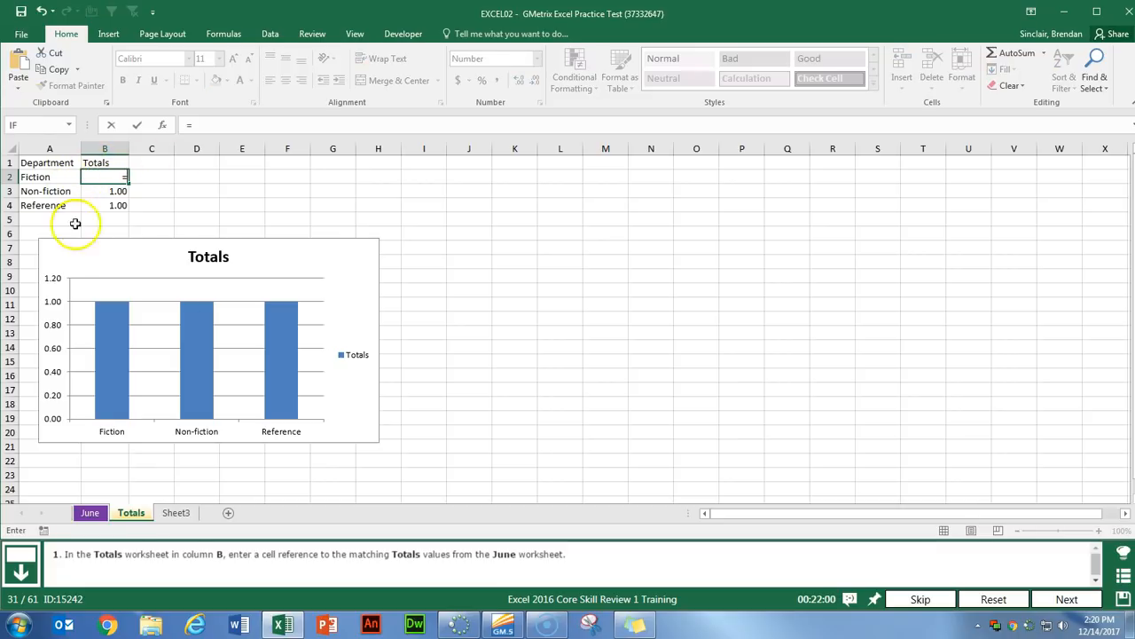
{"action": "left_click", "coordinate": [90, 514]}
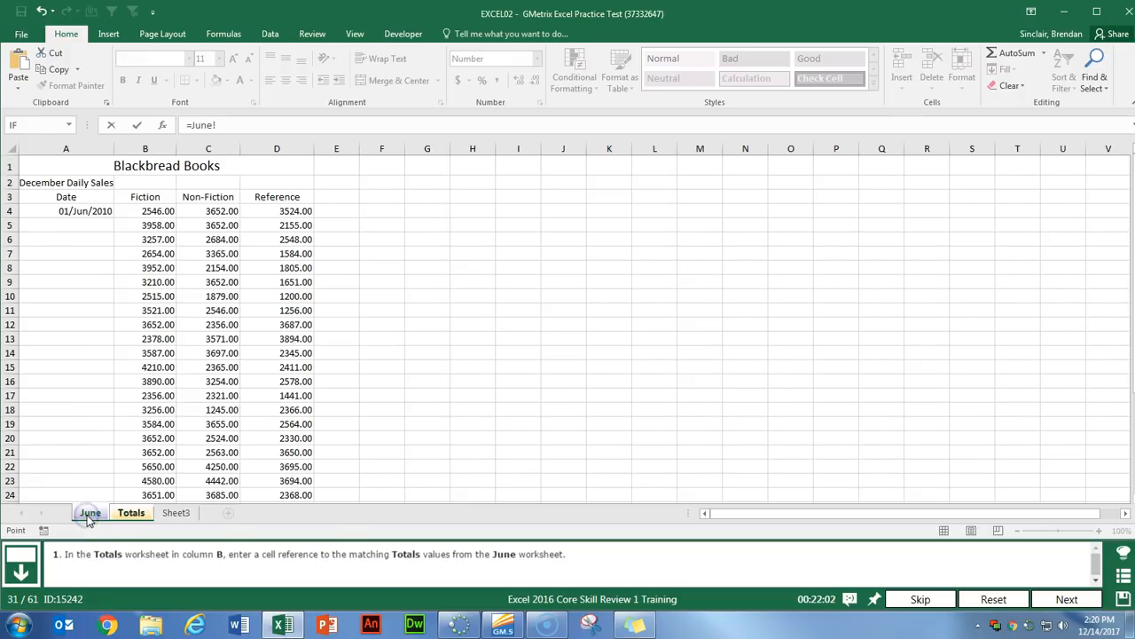
{"action": "scroll", "coordinate": [133, 360], "scroll_direction": "down", "scroll_amount": 4}
{"action": "scroll", "coordinate": [134, 360], "scroll_direction": "up", "scroll_amount": 4}
{"action": "scroll", "coordinate": [164, 282], "scroll_direction": "down", "scroll_amount": 1}
{"action": "scroll", "coordinate": [164, 283], "scroll_direction": "down", "scroll_amount": 5}
{"action": "left_click", "coordinate": [144, 375]}
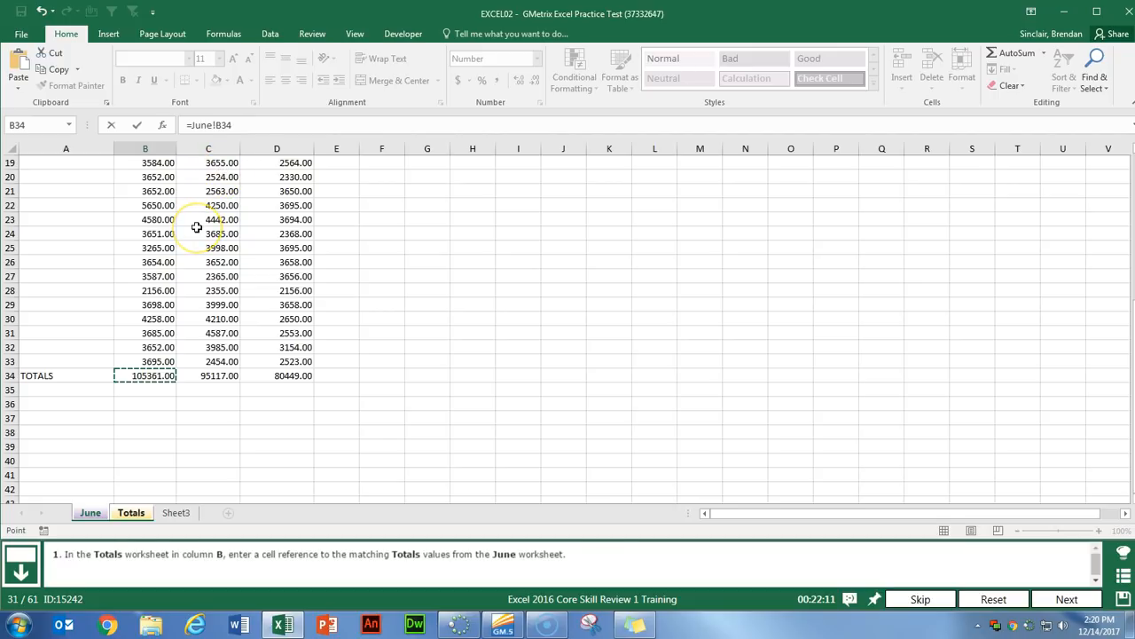
{"action": "key", "text": "Return"}
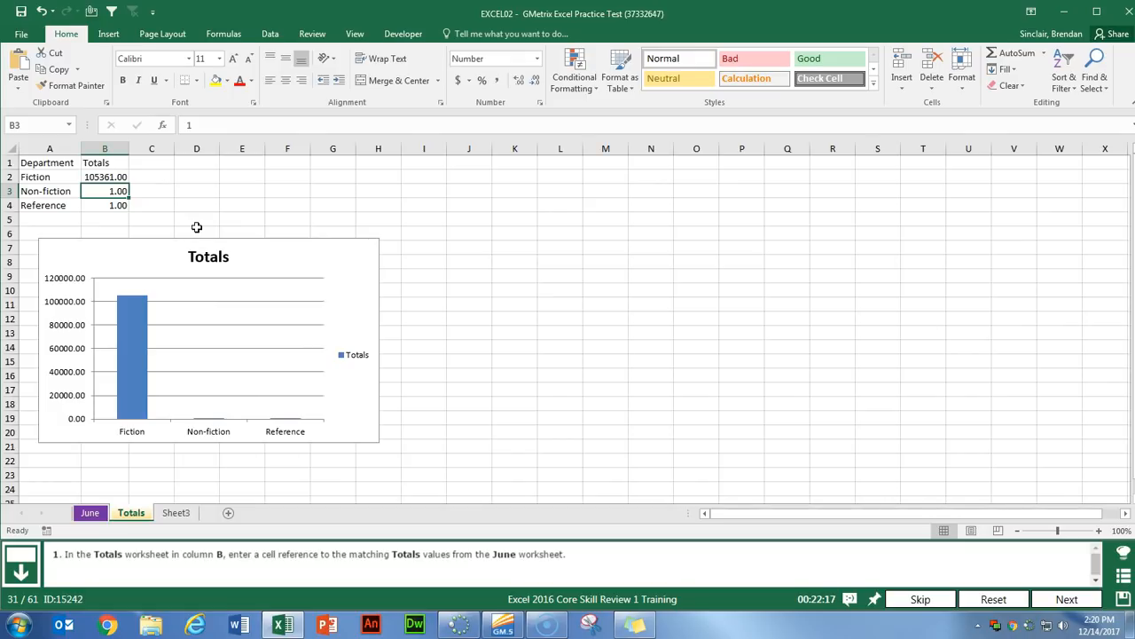
Link cell B3 of the Totals worksheet to the Non-Fiction total with the reference =June!C34
{"action": "type", "text": "="}
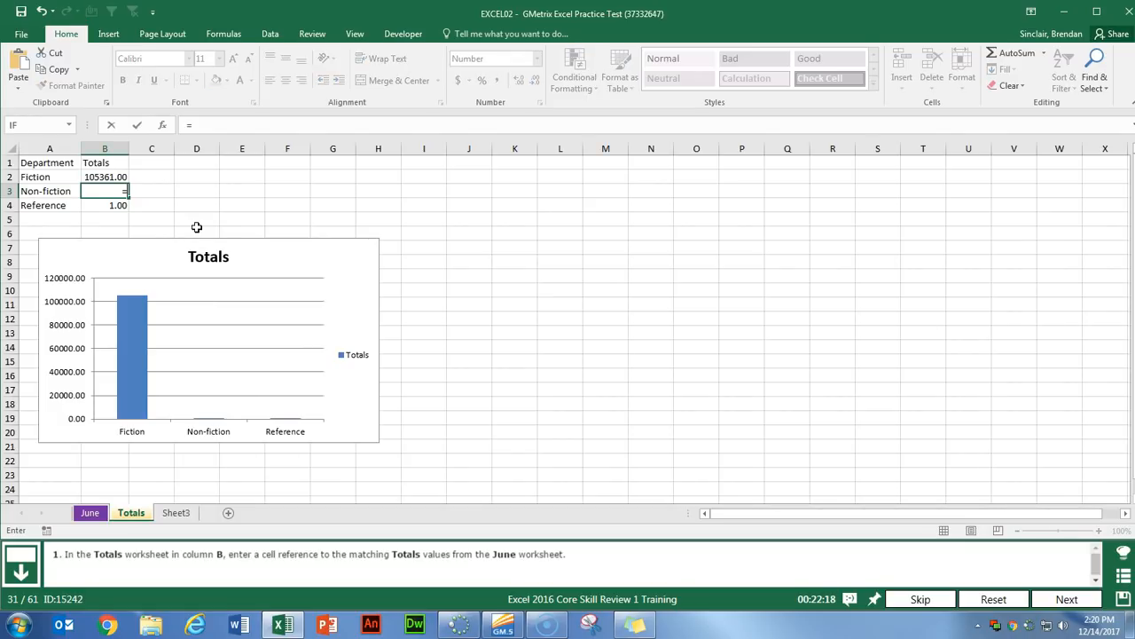
{"action": "left_click", "coordinate": [88, 513]}
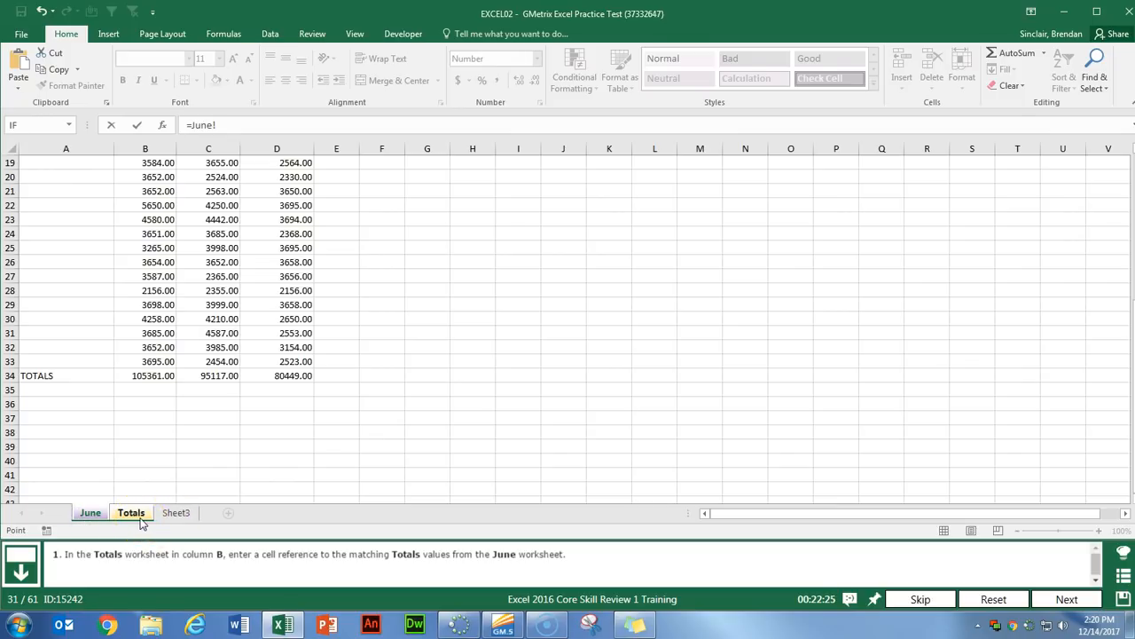
{"action": "scroll", "coordinate": [222, 329], "scroll_direction": "up", "scroll_amount": 6}
{"action": "scroll", "coordinate": [213, 240], "scroll_direction": "down", "scroll_amount": 2}
{"action": "scroll", "coordinate": [206, 256], "scroll_direction": "down", "scroll_amount": 5}
{"action": "left_click", "coordinate": [212, 333]}
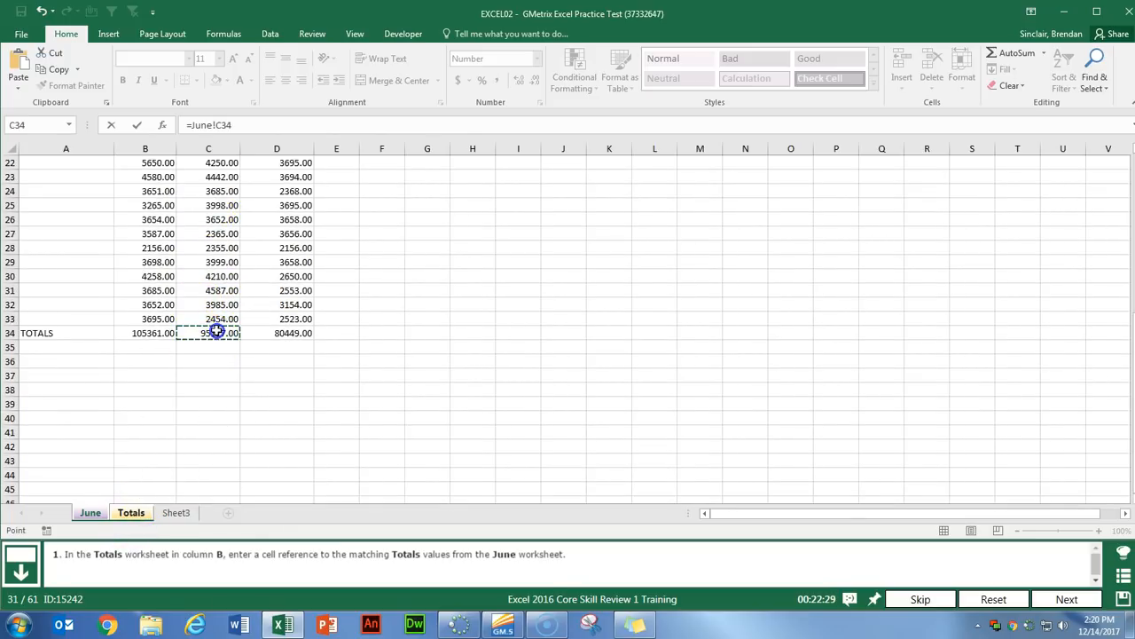
{"action": "key", "text": "Return"}
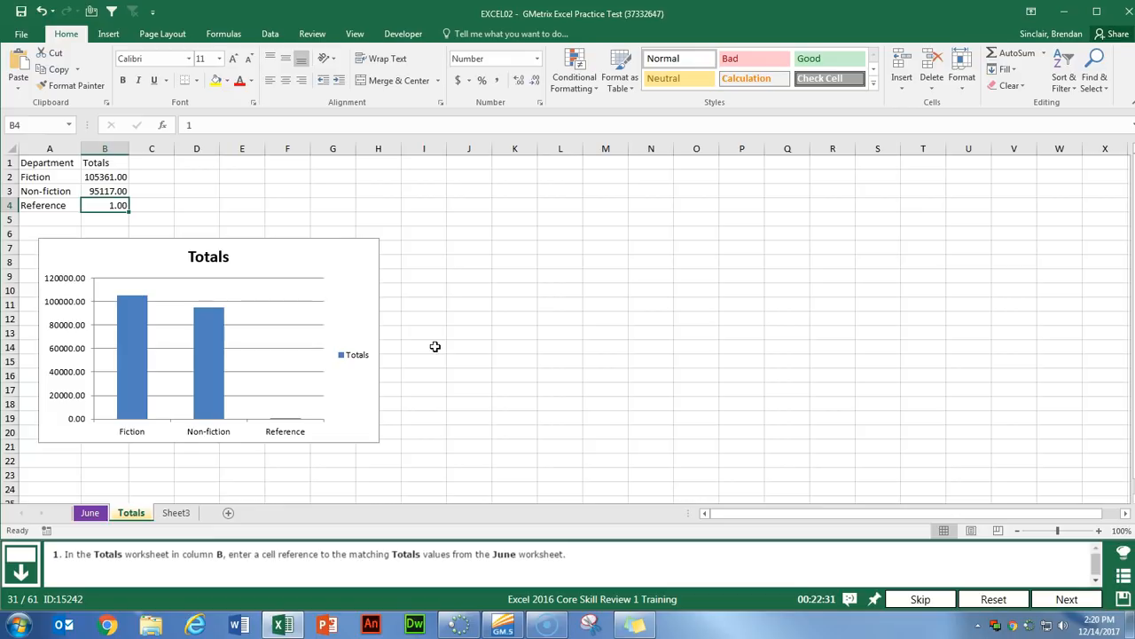
Link cell B4 of the Totals worksheet to the Reference total with =June!D34 and advance to the next question
{"action": "type", "text": "="}
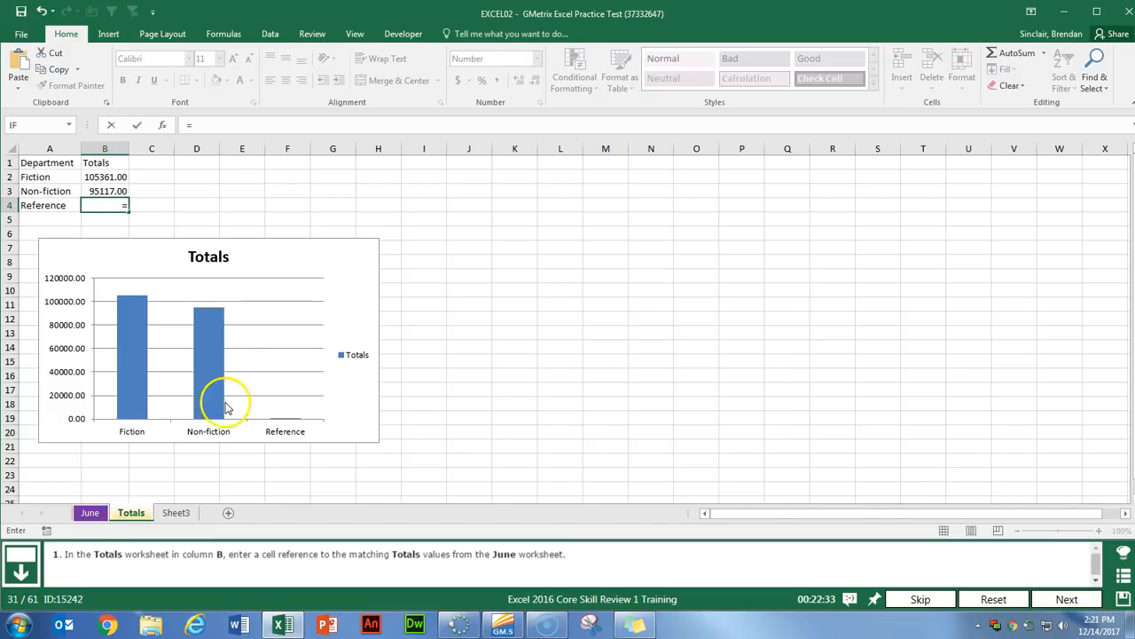
{"action": "left_click", "coordinate": [89, 513]}
{"action": "scroll", "coordinate": [317, 272], "scroll_direction": "down", "scroll_amount": 1}
{"action": "left_click", "coordinate": [290, 295]}
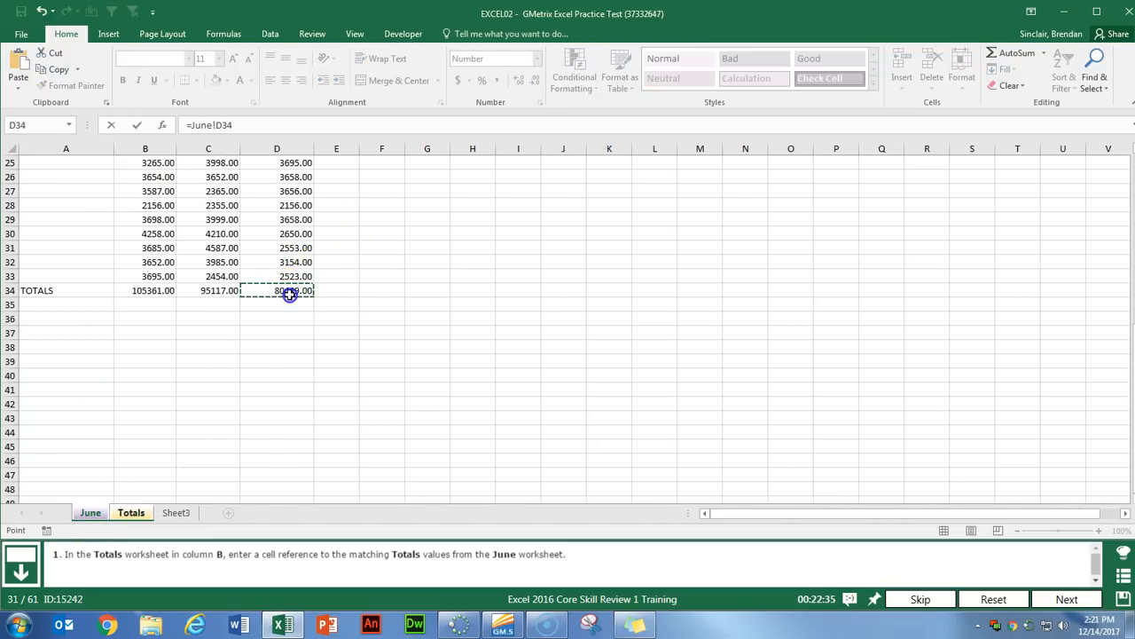
{"action": "key", "text": "Return"}
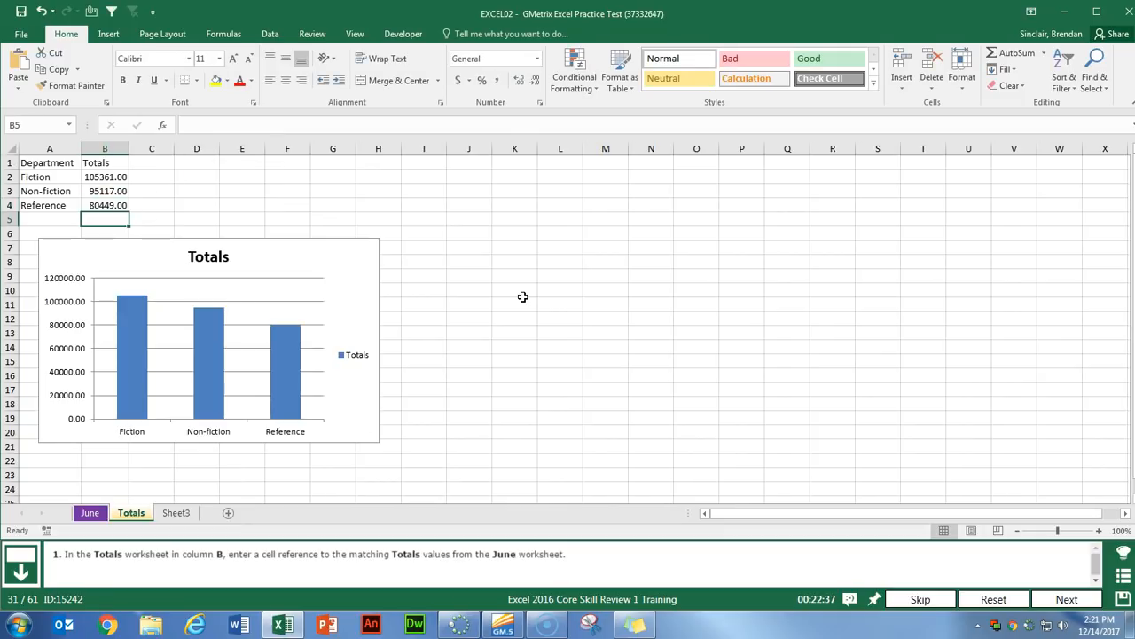
{"action": "left_click", "coordinate": [1067, 598]}
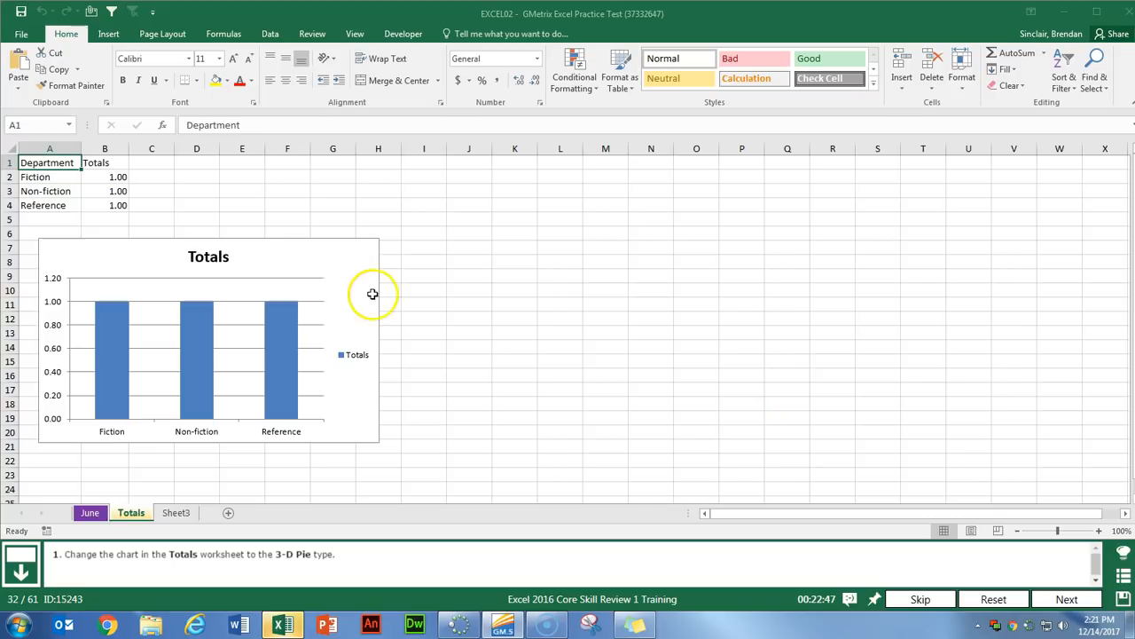
Change the column chart in the Totals worksheet to the 3-D Pie type and advance to the next question
{"action": "left_click", "coordinate": [333, 271]}
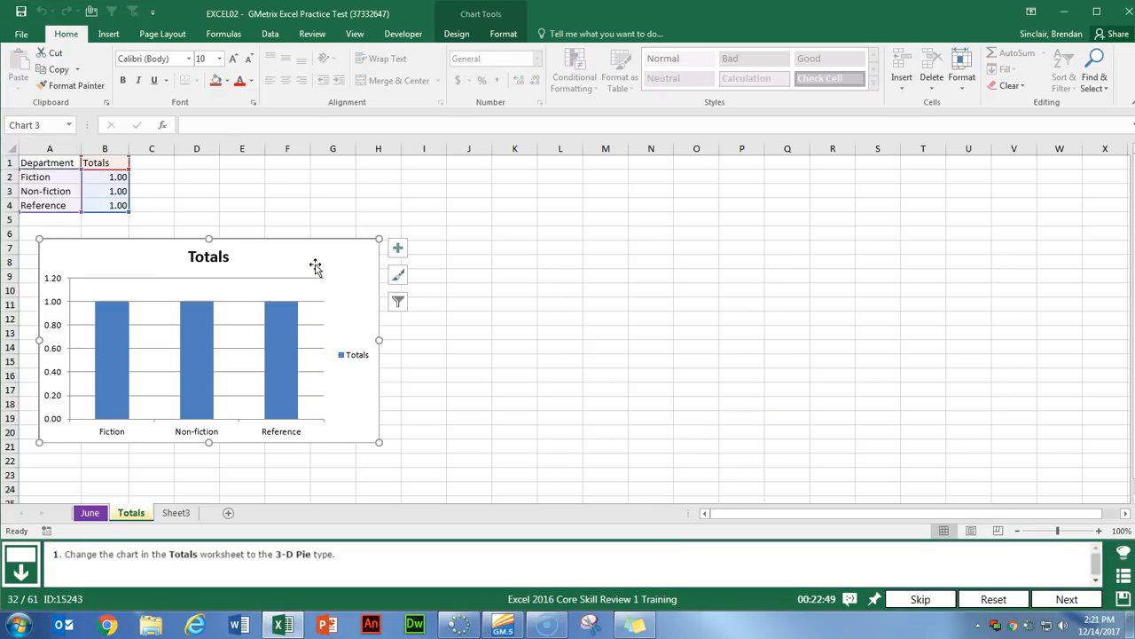
{"action": "left_click", "coordinate": [457, 35]}
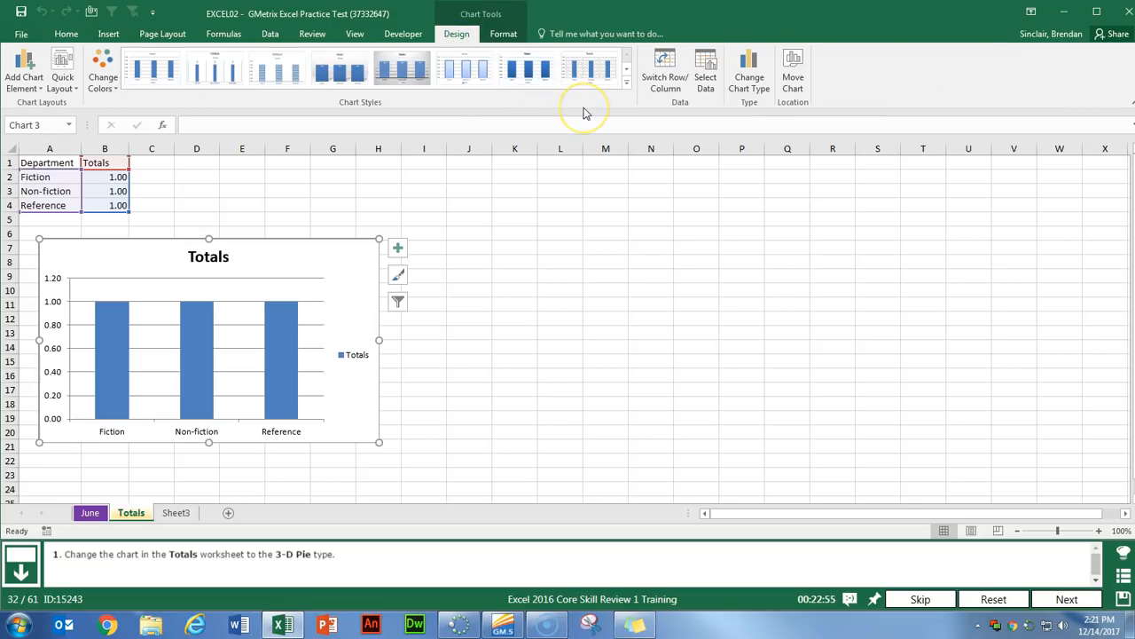
{"action": "key", "text": "alt+j"}
{"action": "key", "text": "c"}
{"action": "key", "text": "c"}
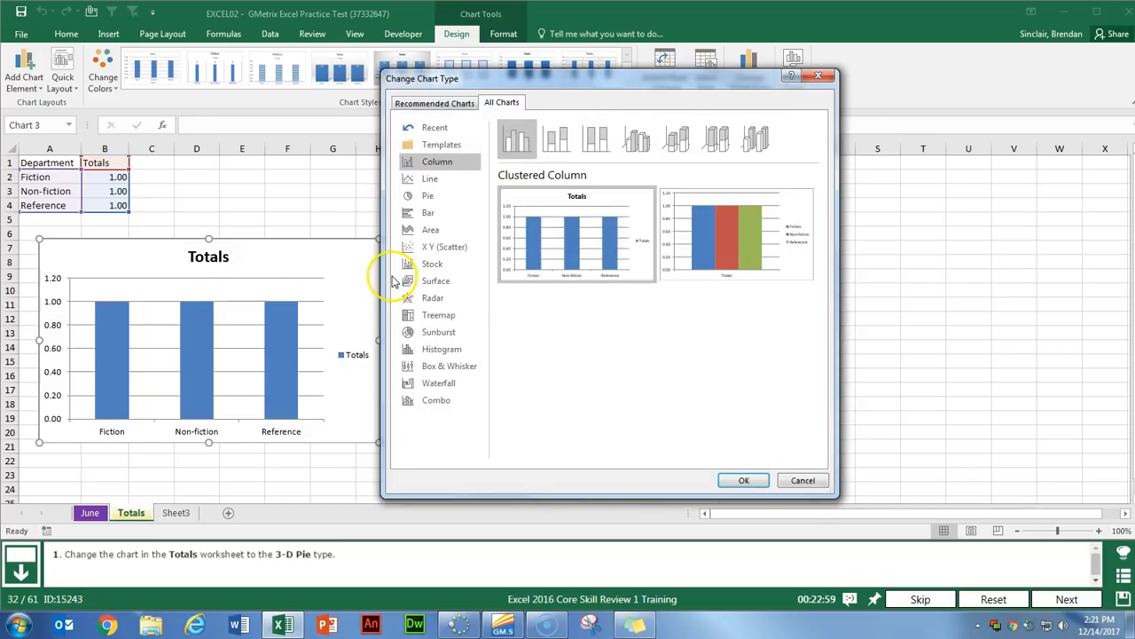
{"action": "left_click", "coordinate": [431, 196]}
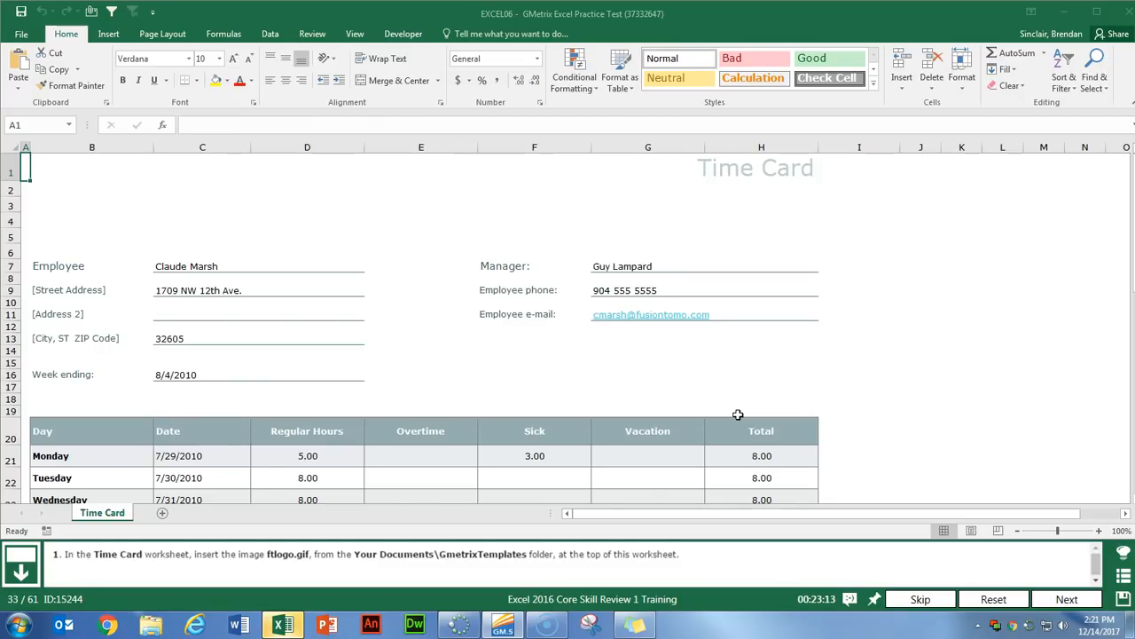
Insert the ftlogo picture from the Documents GMetrixTemplates folder at the top of the Time Card worksheet and advance to the next question
{"action": "left_click", "coordinate": [103, 36]}
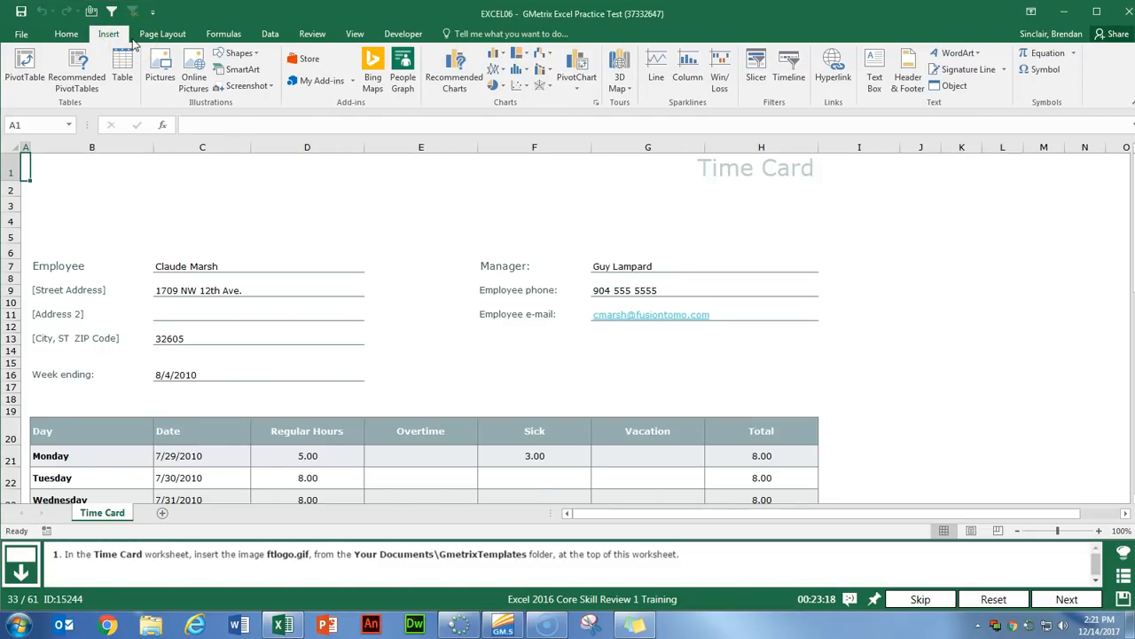
{"action": "left_click", "coordinate": [161, 80]}
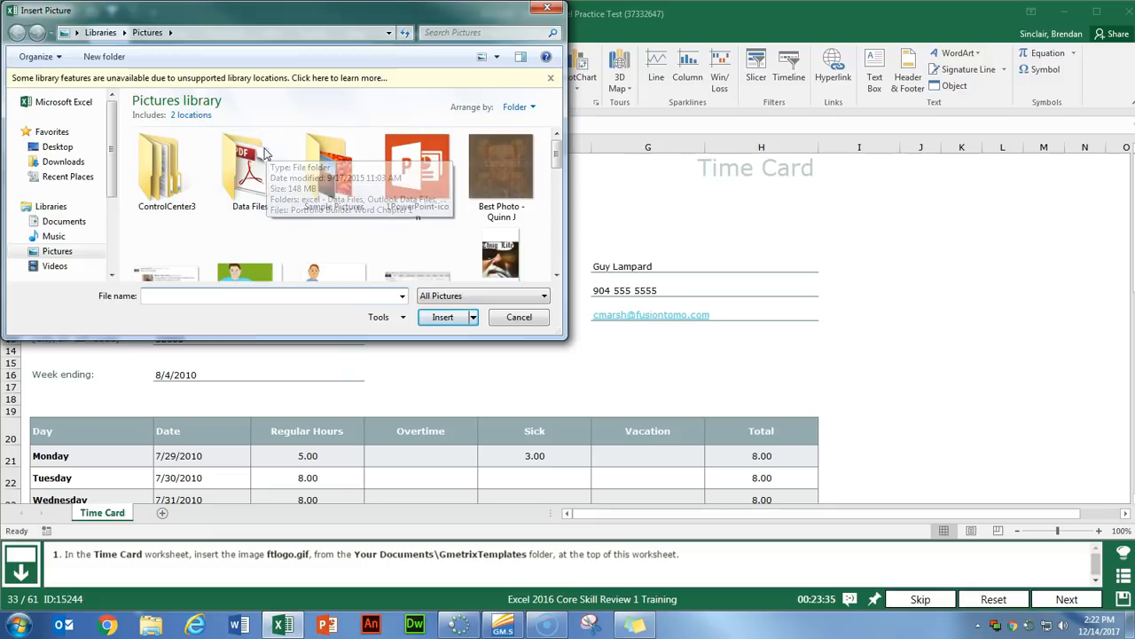
{"action": "left_click", "coordinate": [64, 221]}
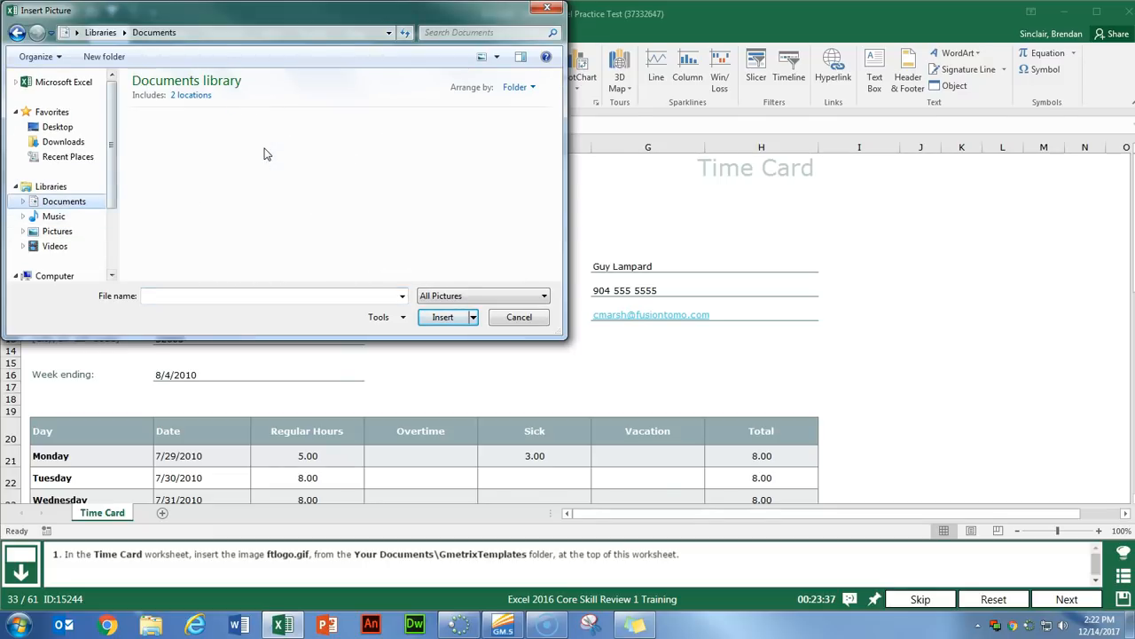
{"action": "left_click_drag", "start_coordinate": [557, 158], "coordinate": [558, 204]}
{"action": "double_click", "coordinate": [167, 168]}
{"action": "left_click", "coordinate": [166, 133]}
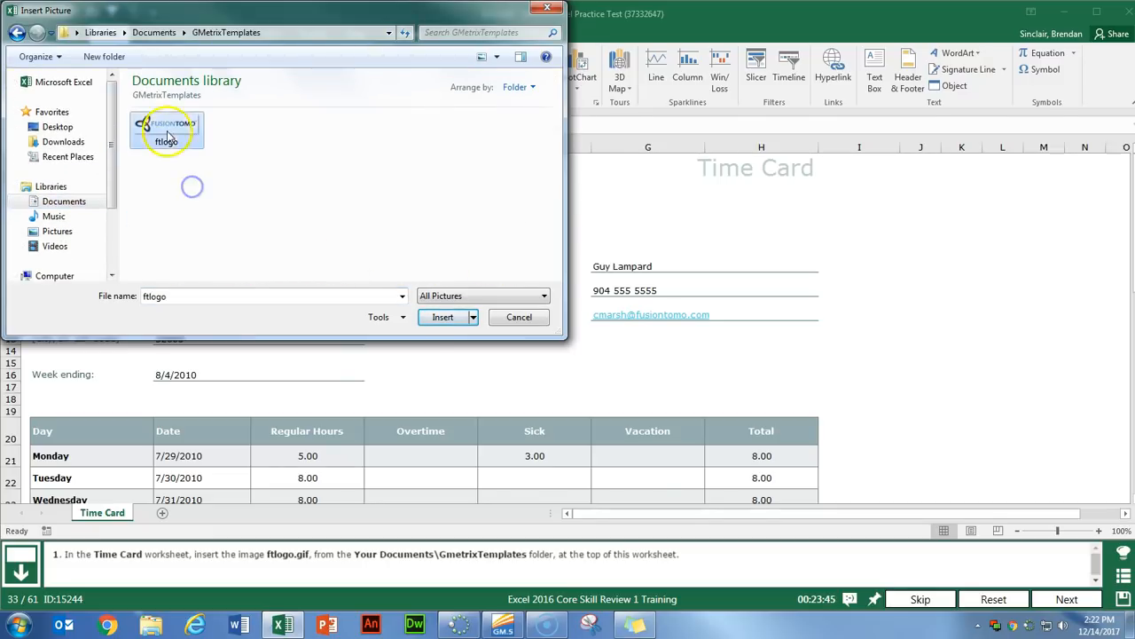
{"action": "left_click", "coordinate": [442, 316]}
{"action": "left_click", "coordinate": [1067, 598]}
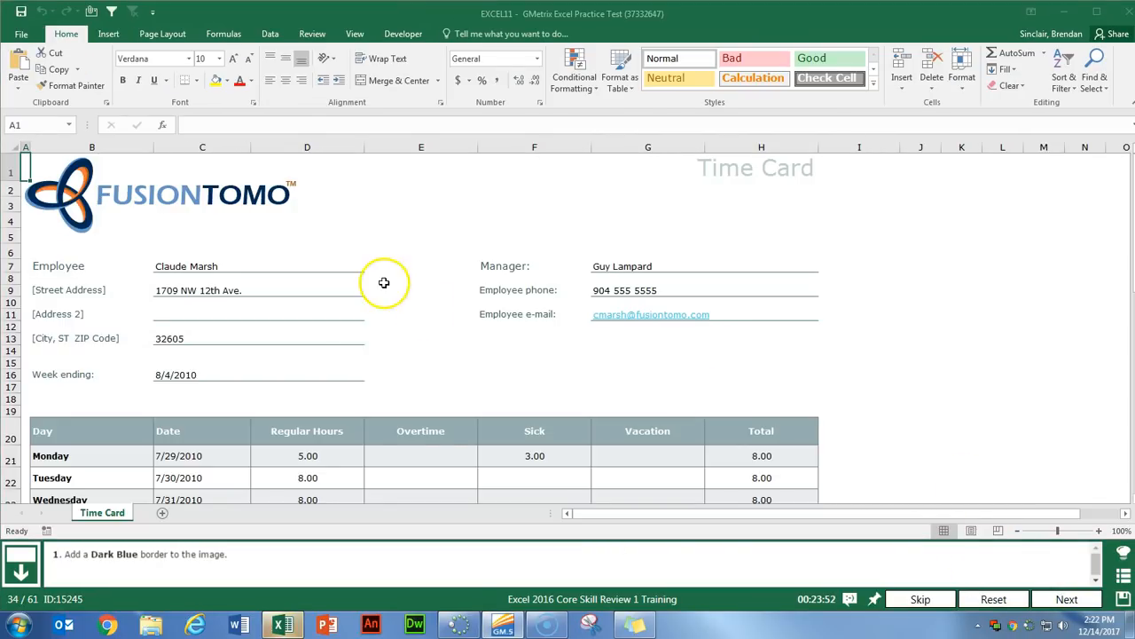
Add a Dark Blue border to the FusionTomo logo image and advance to the next question
{"action": "left_click", "coordinate": [189, 201]}
{"action": "left_click", "coordinate": [187, 196]}
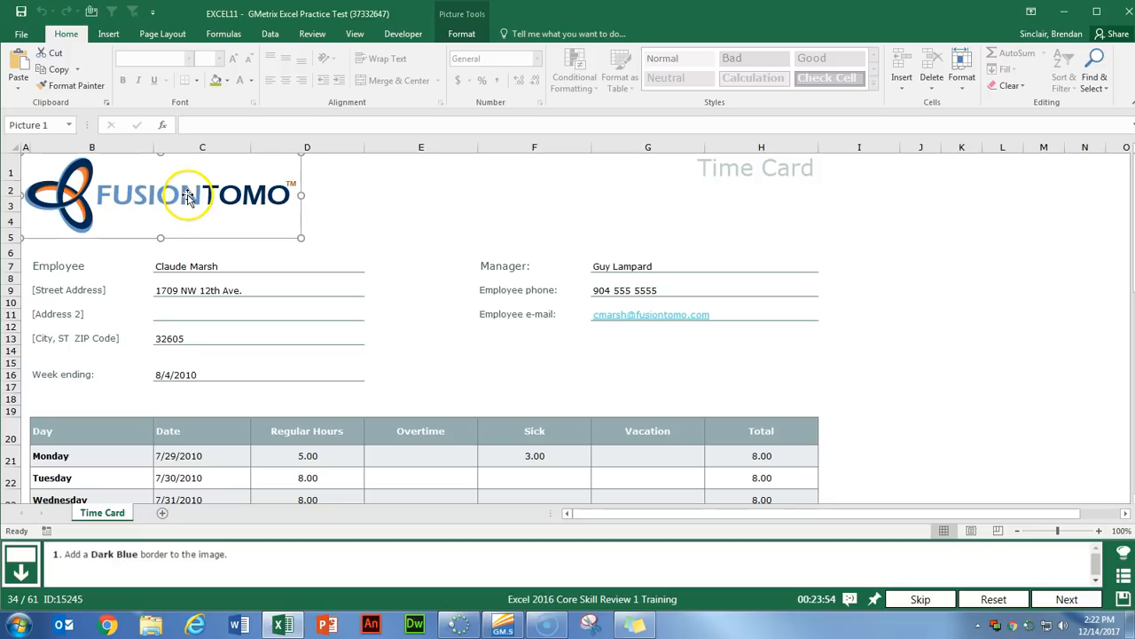
{"action": "left_click", "coordinate": [462, 34]}
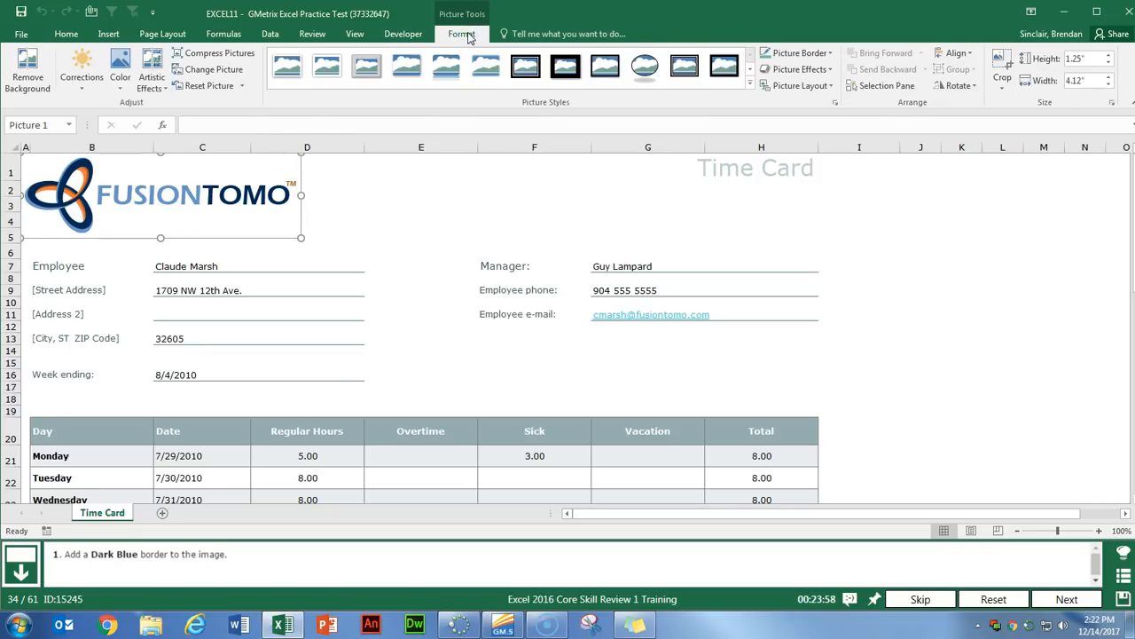
{"action": "left_click", "coordinate": [829, 53]}
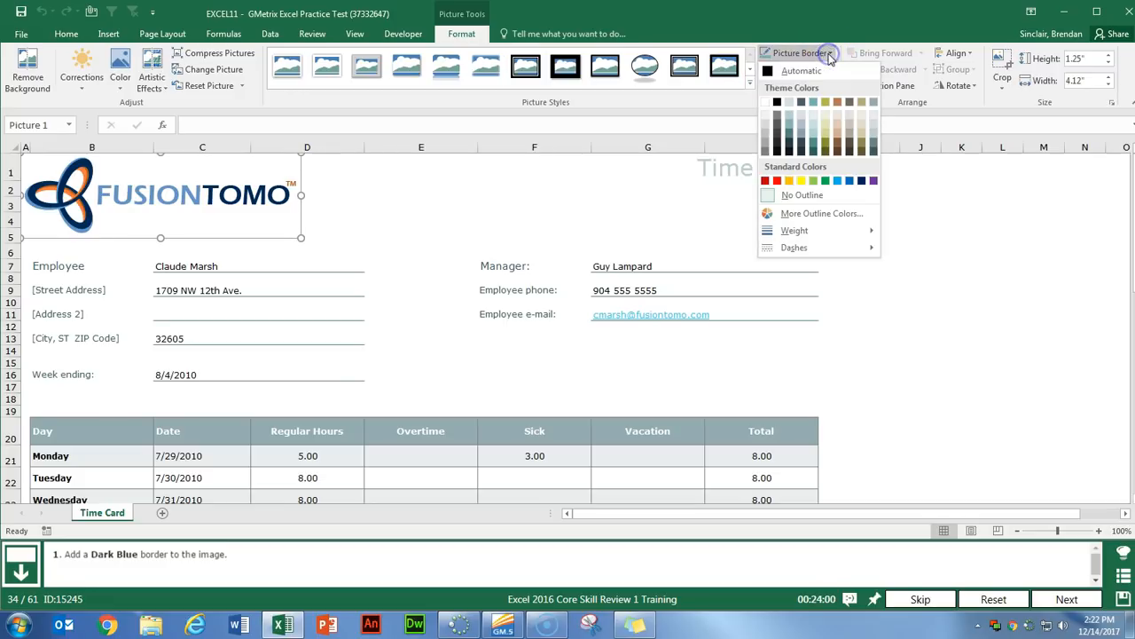
{"action": "left_click", "coordinate": [861, 181]}
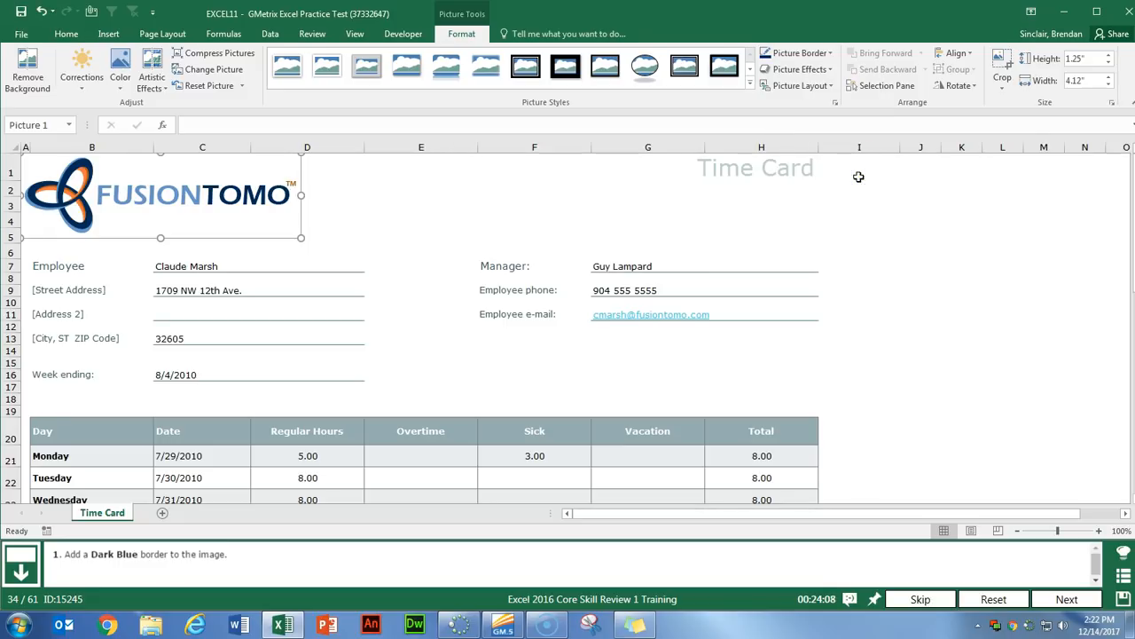
{"action": "left_click", "coordinate": [1067, 599]}
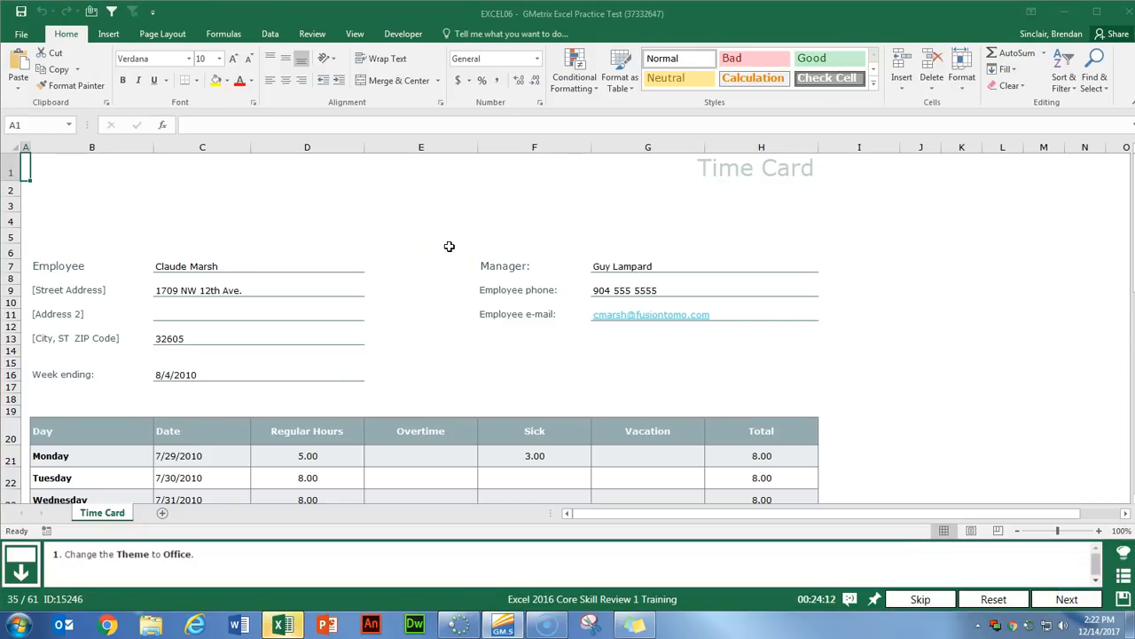
Change the theme of the Time Card workbook to Office
{"action": "left_click", "coordinate": [174, 34]}
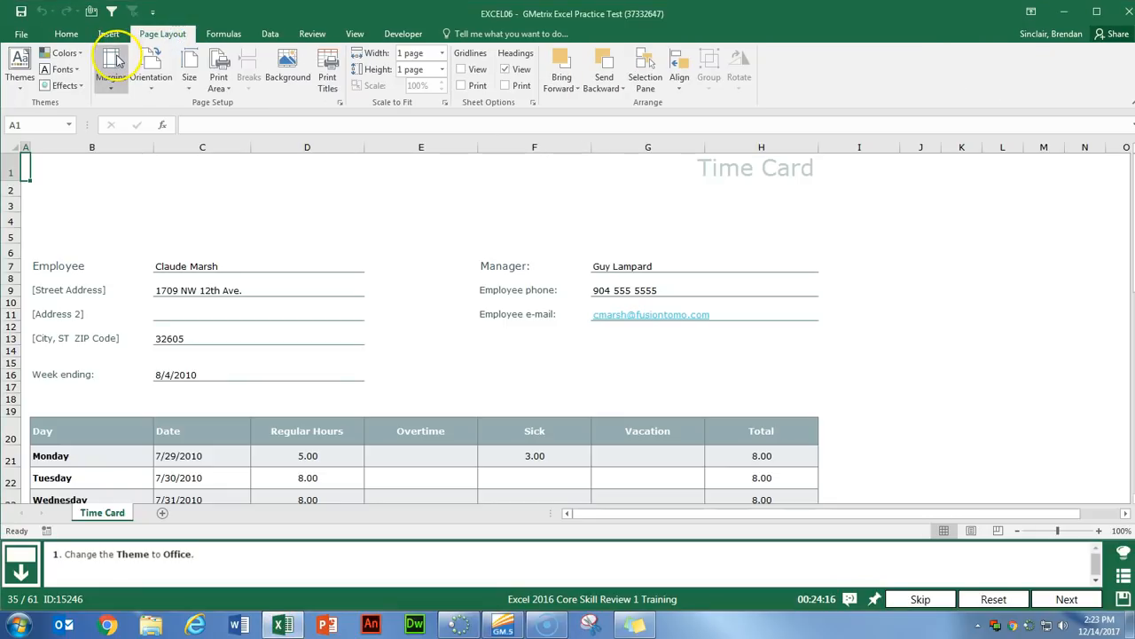
{"action": "left_click", "coordinate": [20, 85]}
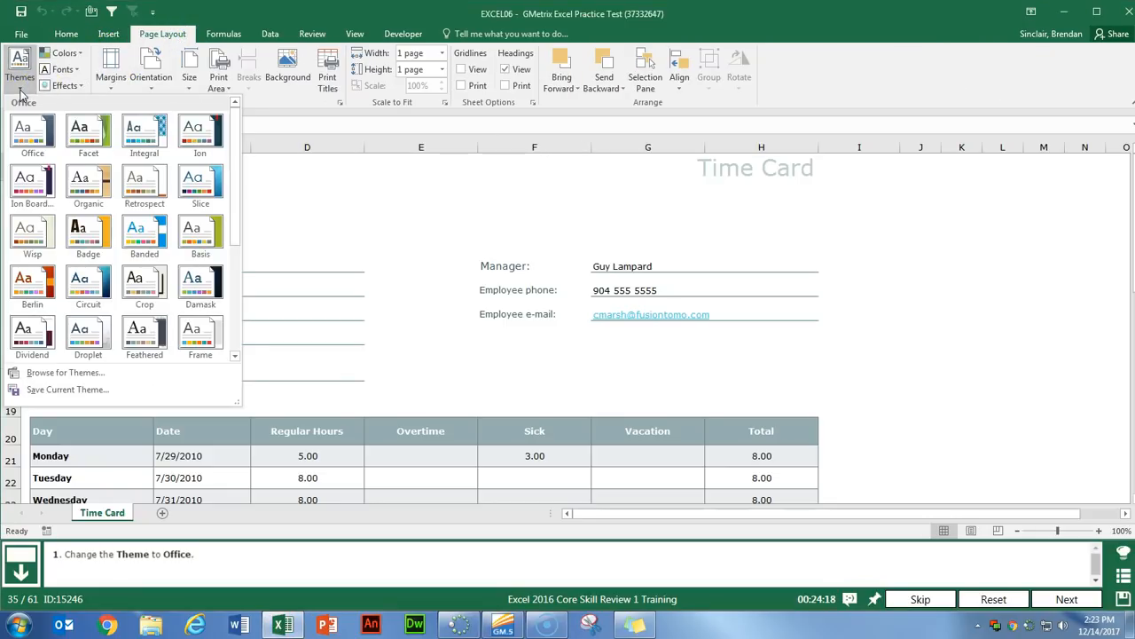
{"action": "left_click", "coordinate": [27, 130]}
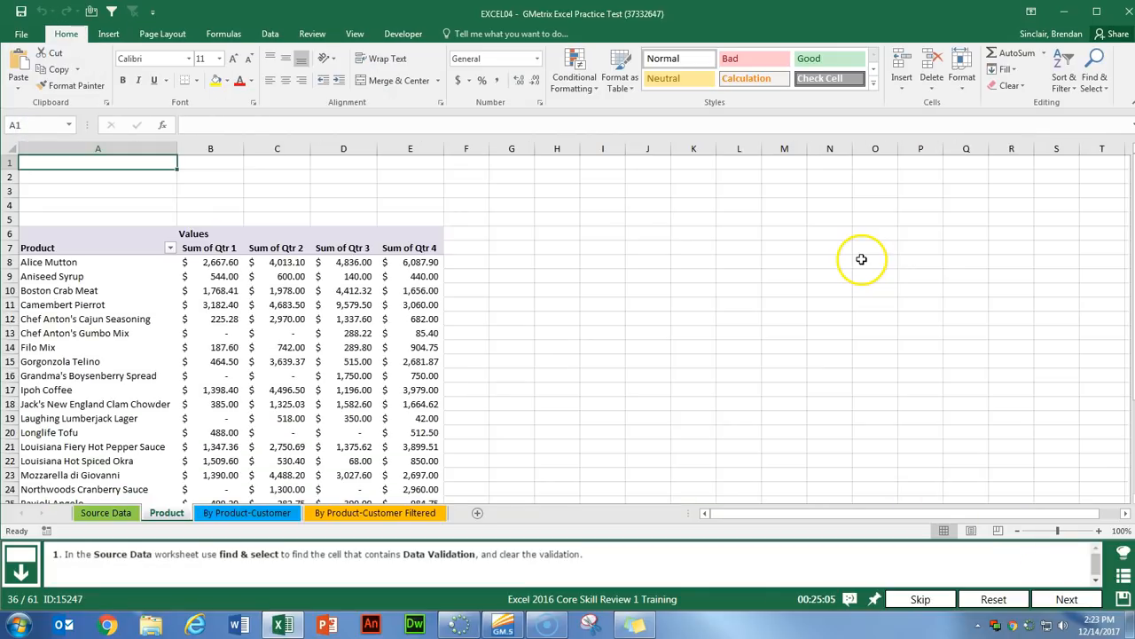
Find the cell with data validation in the Source Data worksheet and apply Clear All to it
{"action": "left_click", "coordinate": [108, 514]}
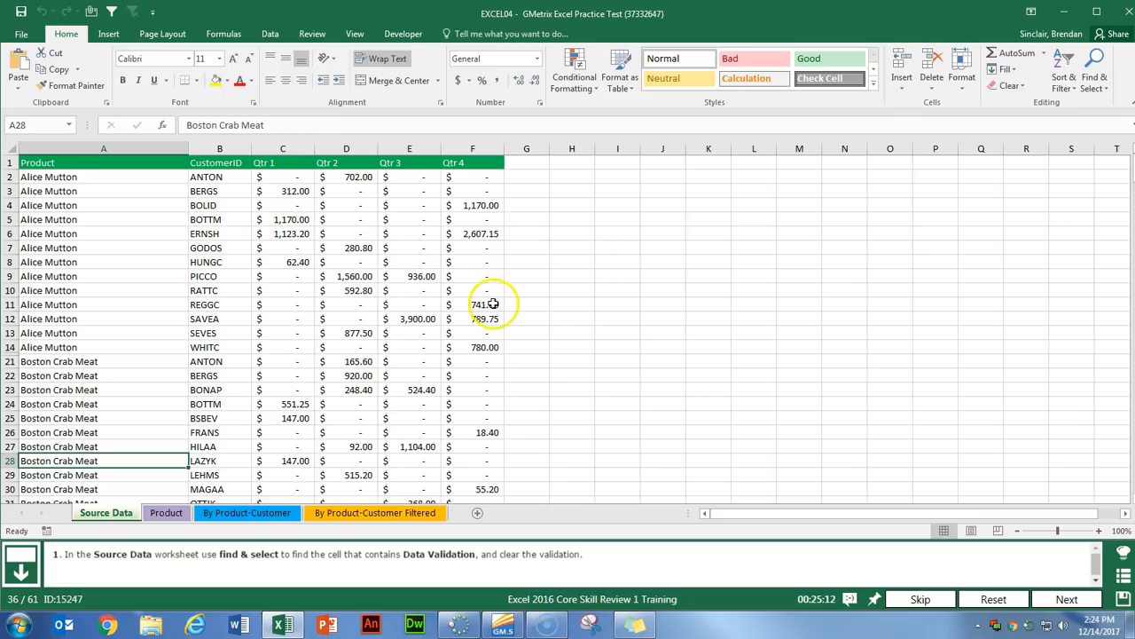
{"action": "left_click", "coordinate": [1106, 88]}
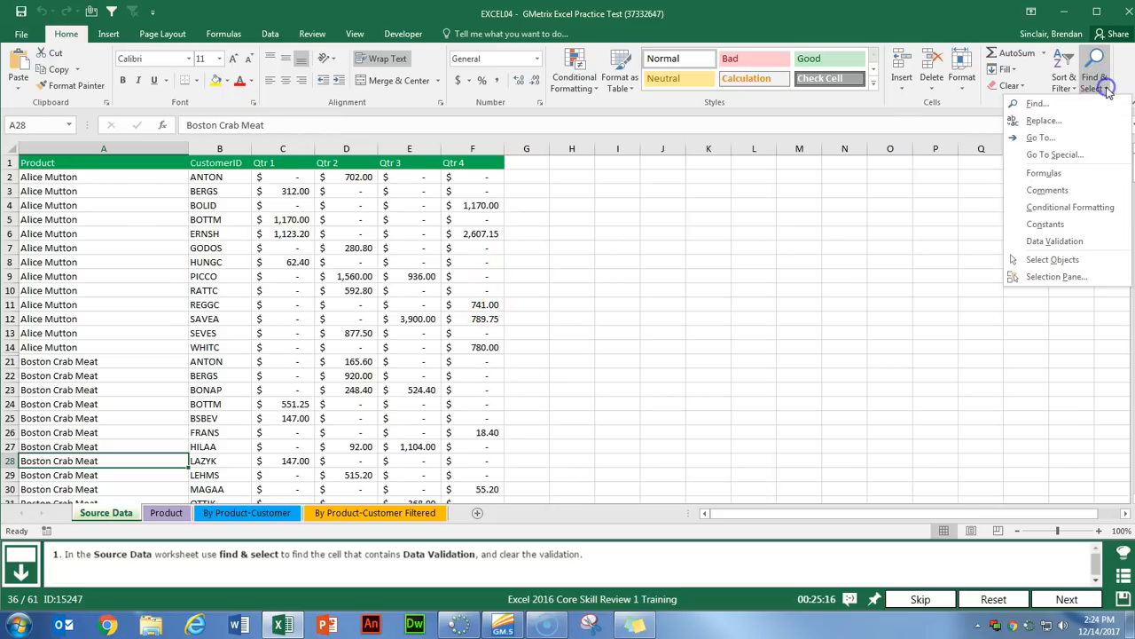
{"action": "left_click", "coordinate": [1098, 242]}
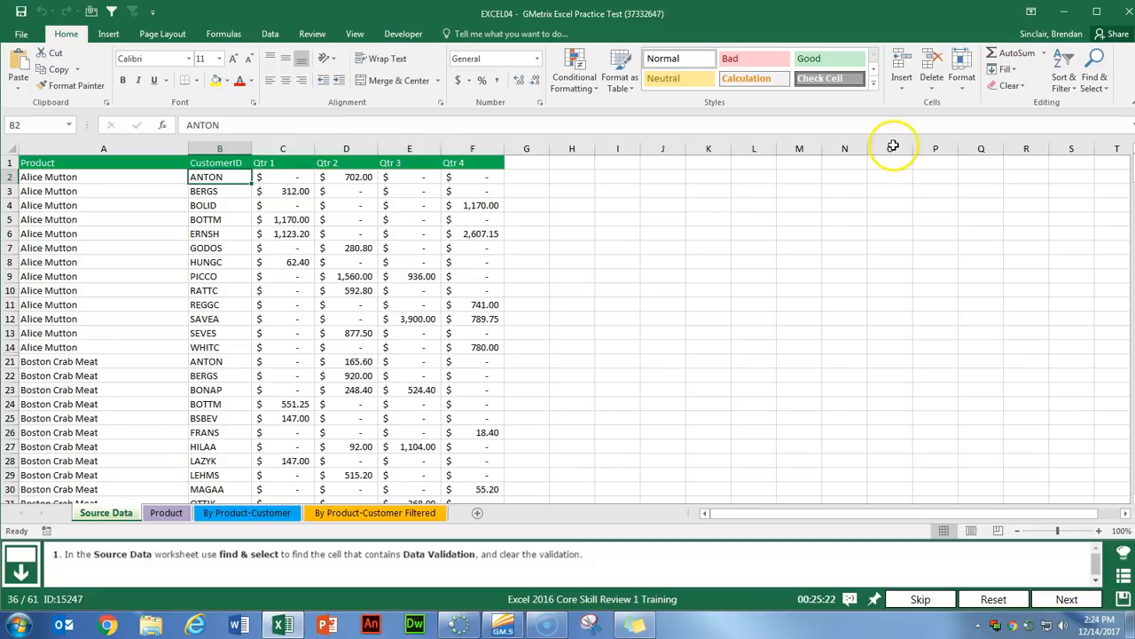
{"action": "left_click", "coordinate": [1025, 89]}
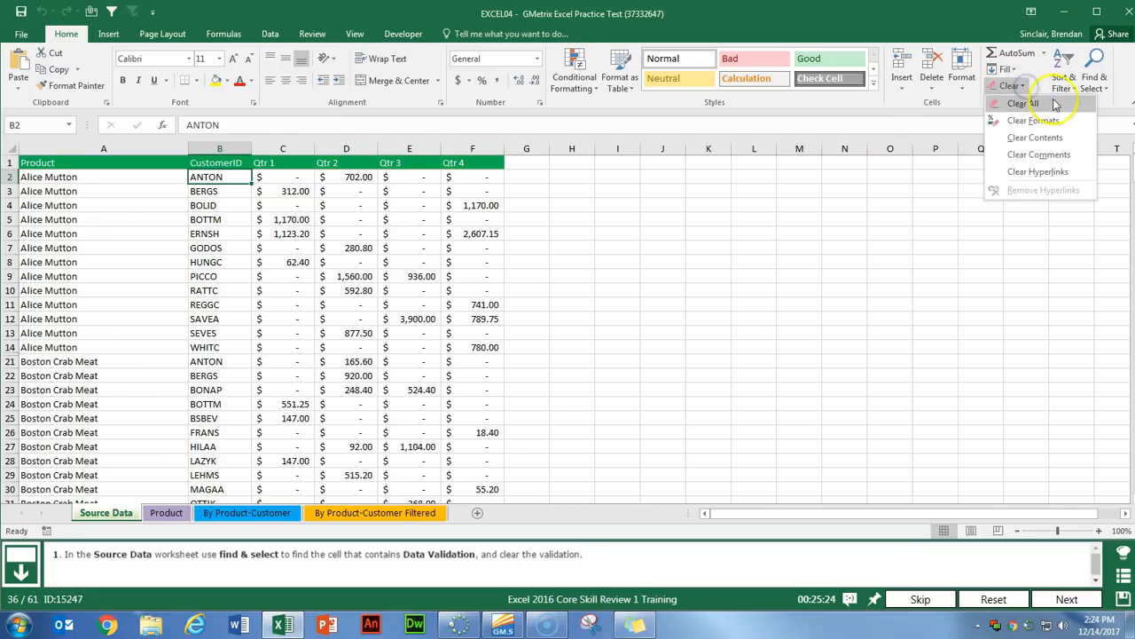
{"action": "left_click", "coordinate": [1023, 104]}
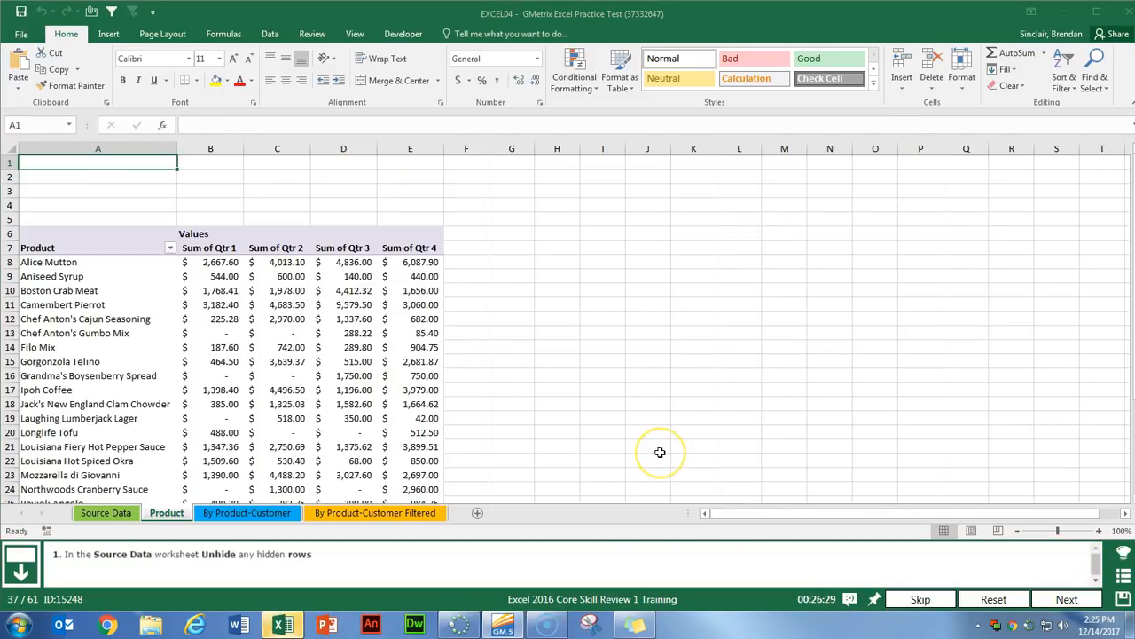
Unhide all hidden rows in the Source Data worksheet and advance to the next question
{"action": "left_click", "coordinate": [125, 520]}
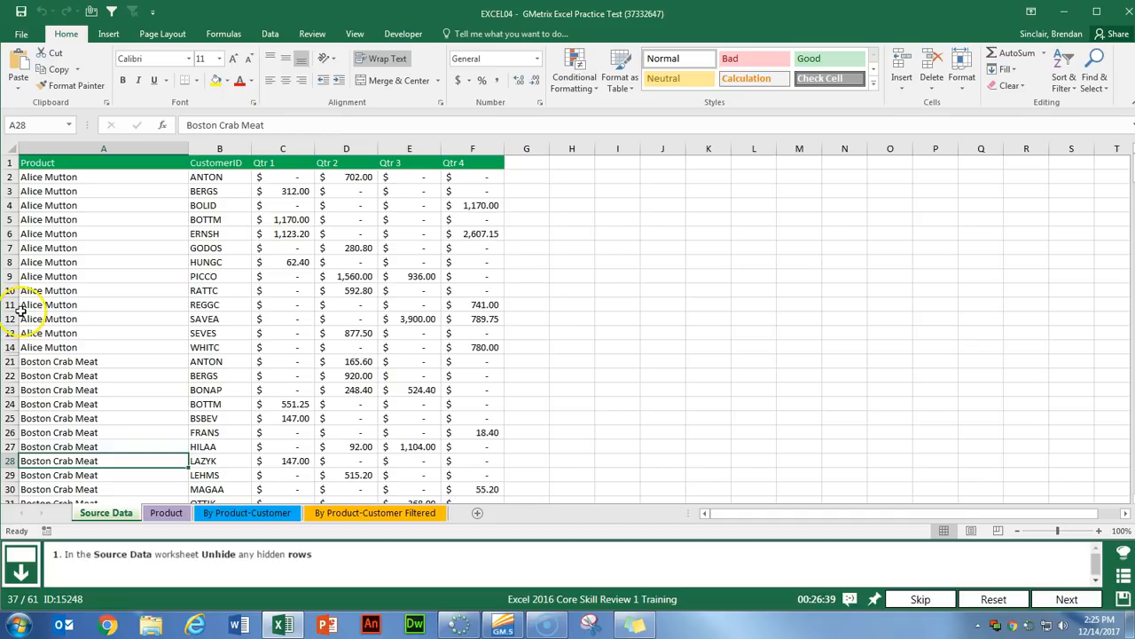
{"action": "left_click", "coordinate": [10, 146]}
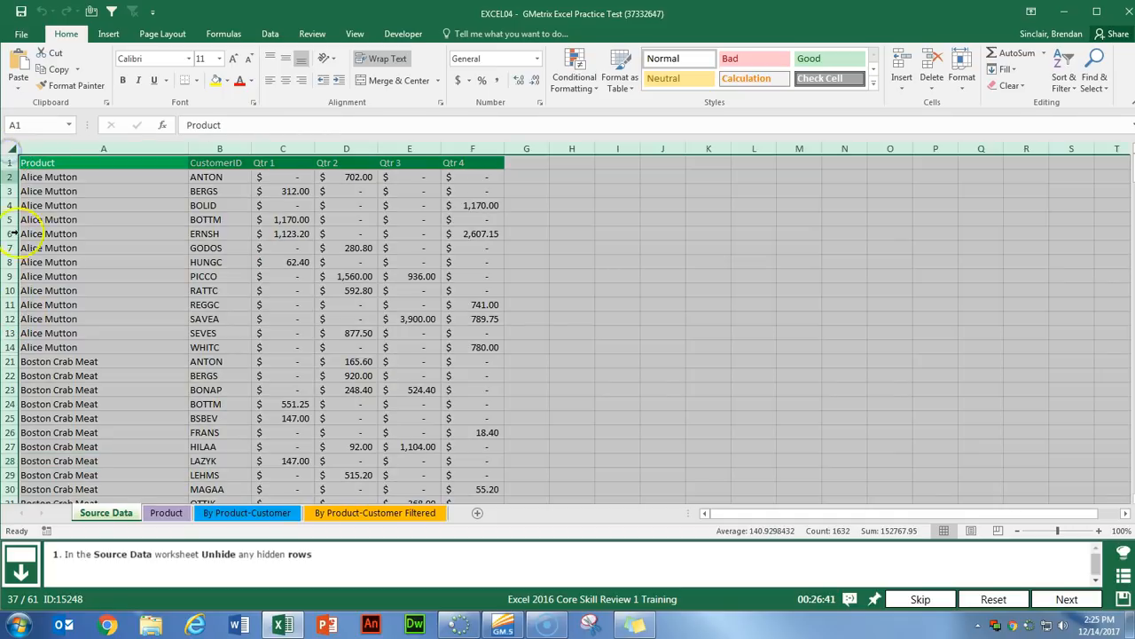
{"action": "right_click", "coordinate": [11, 346]}
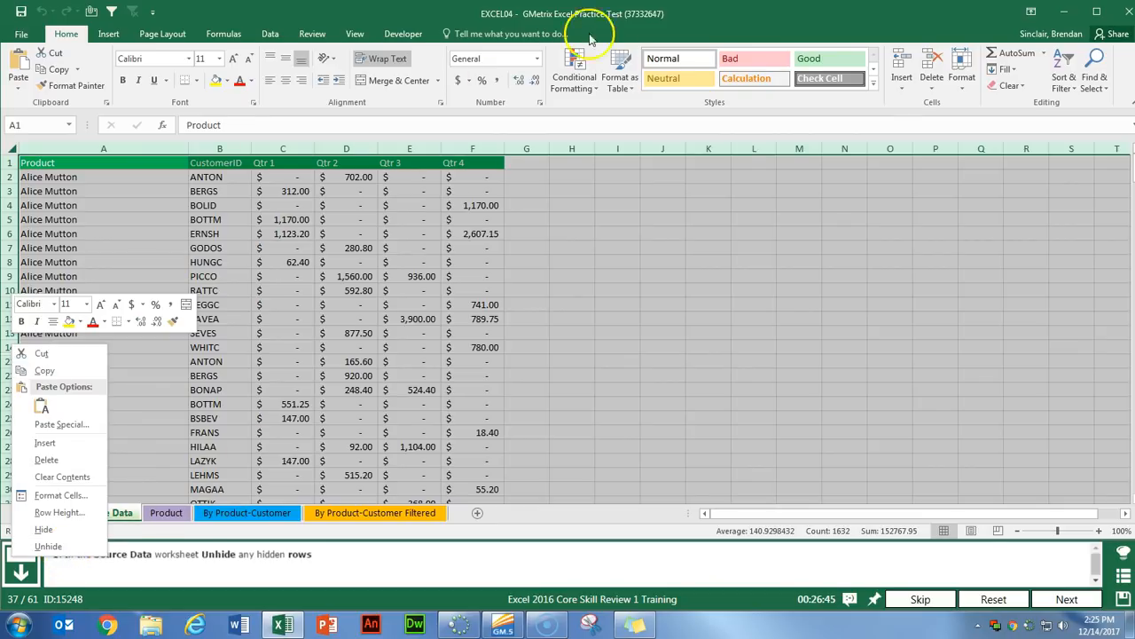
{"action": "left_click", "coordinate": [958, 82]}
{"action": "mouse_move", "coordinate": [1005, 229]}
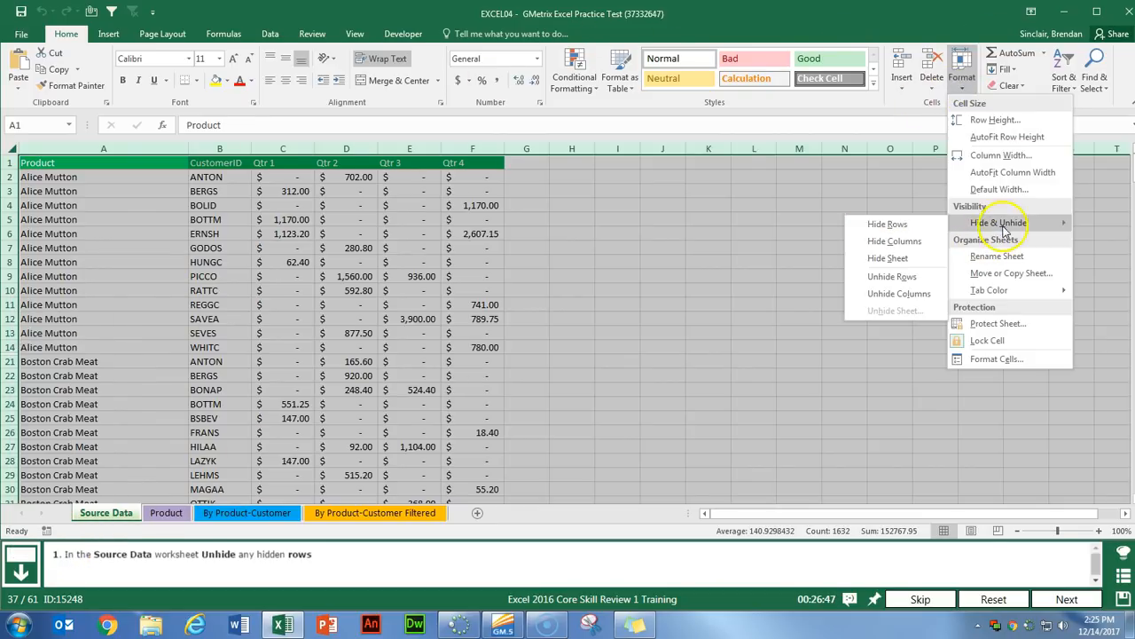
{"action": "left_click", "coordinate": [928, 280]}
{"action": "left_click", "coordinate": [448, 375]}
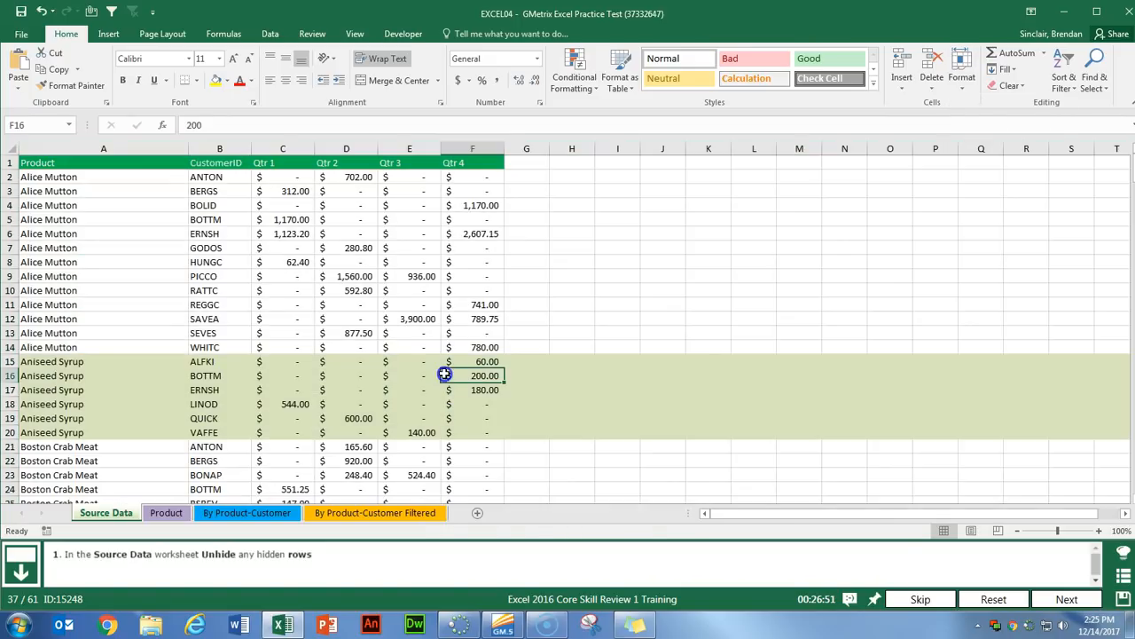
{"action": "left_click", "coordinate": [1067, 598]}
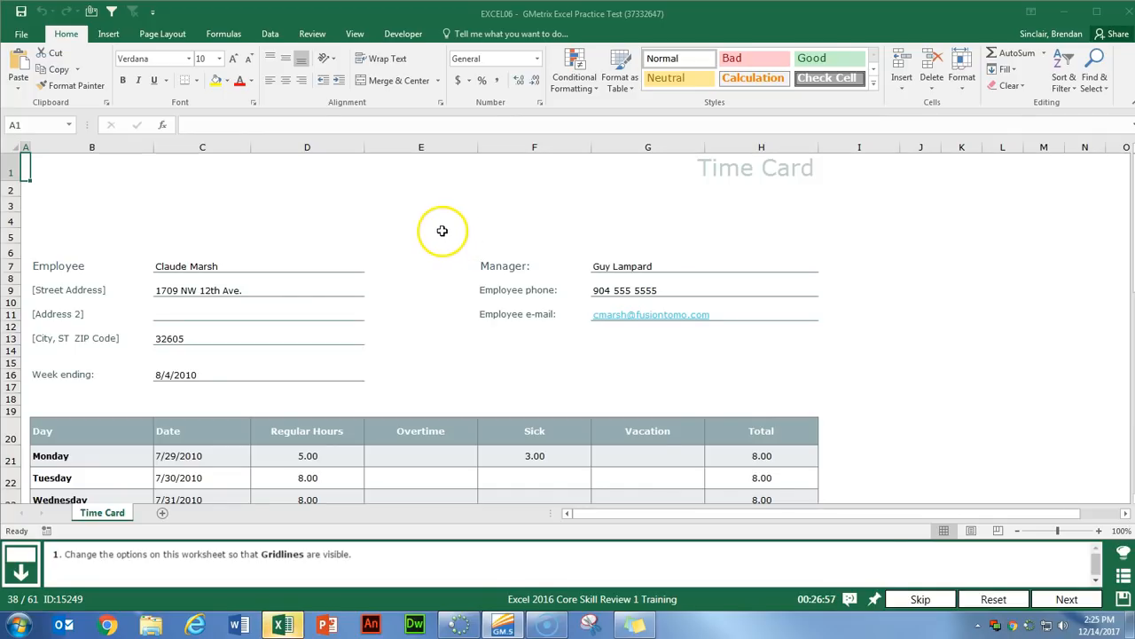
Make the gridlines visible on the Time Card worksheet
{"action": "left_click", "coordinate": [354, 34]}
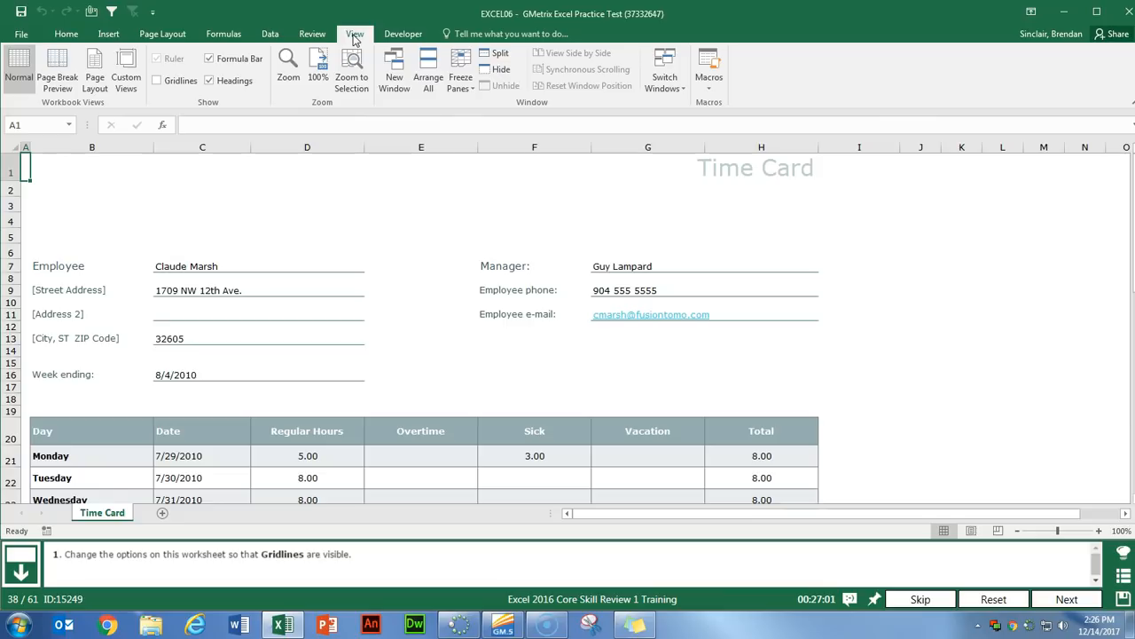
{"action": "left_click", "coordinate": [157, 81]}
{"action": "left_click", "coordinate": [293, 251]}
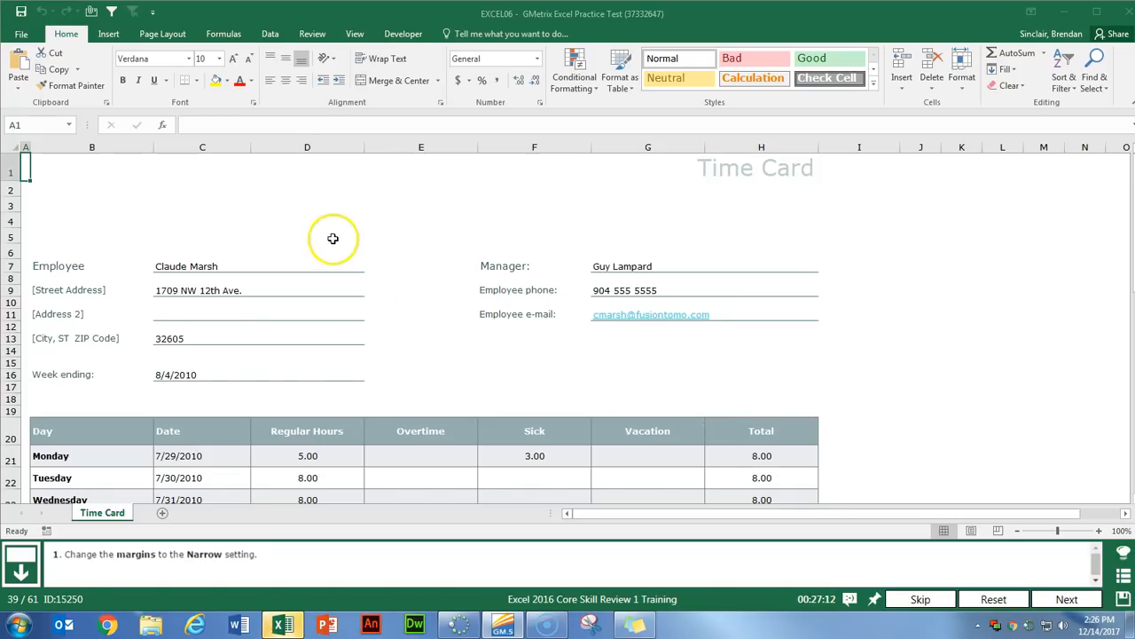
Set the Time Card worksheet's margins to Narrow and advance to the next question
{"action": "left_click", "coordinate": [166, 34]}
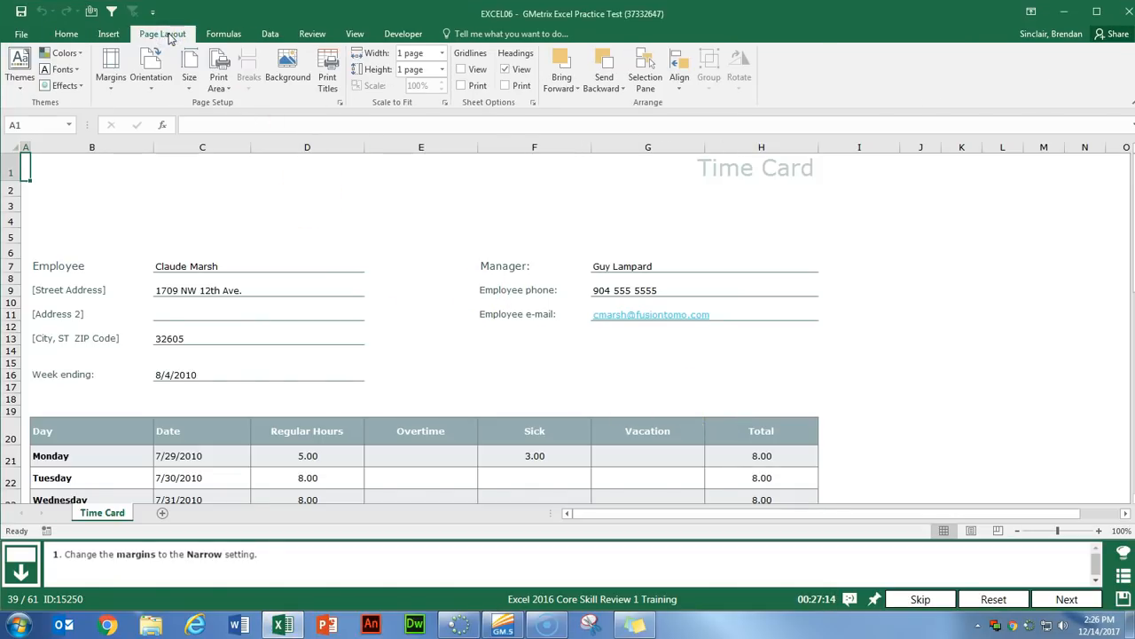
{"action": "left_click", "coordinate": [113, 91]}
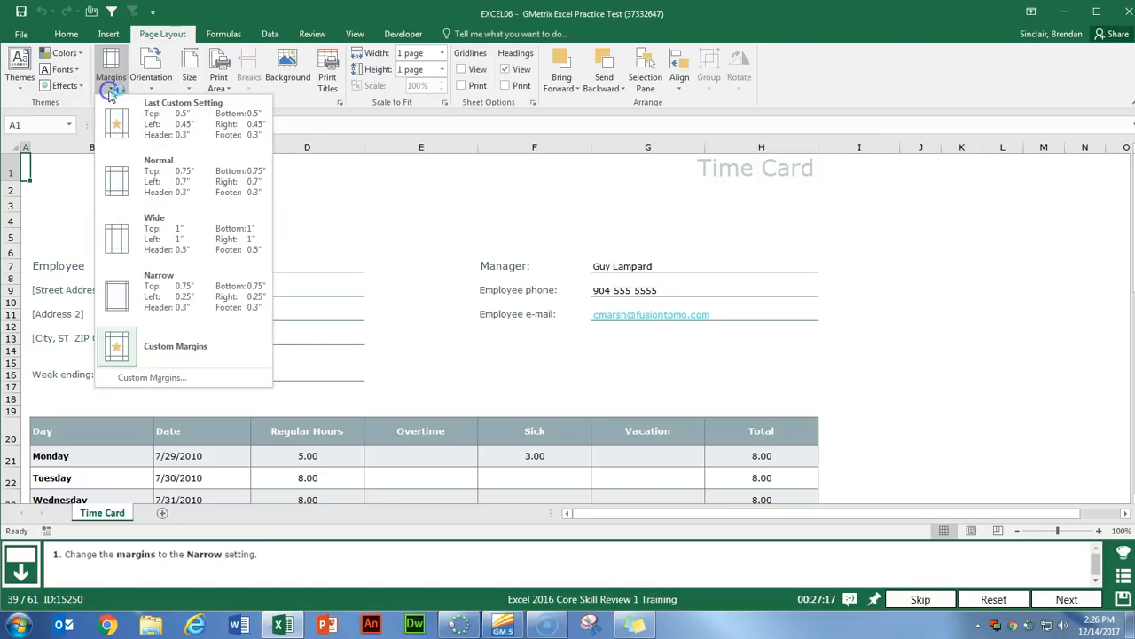
{"action": "left_click", "coordinate": [168, 301]}
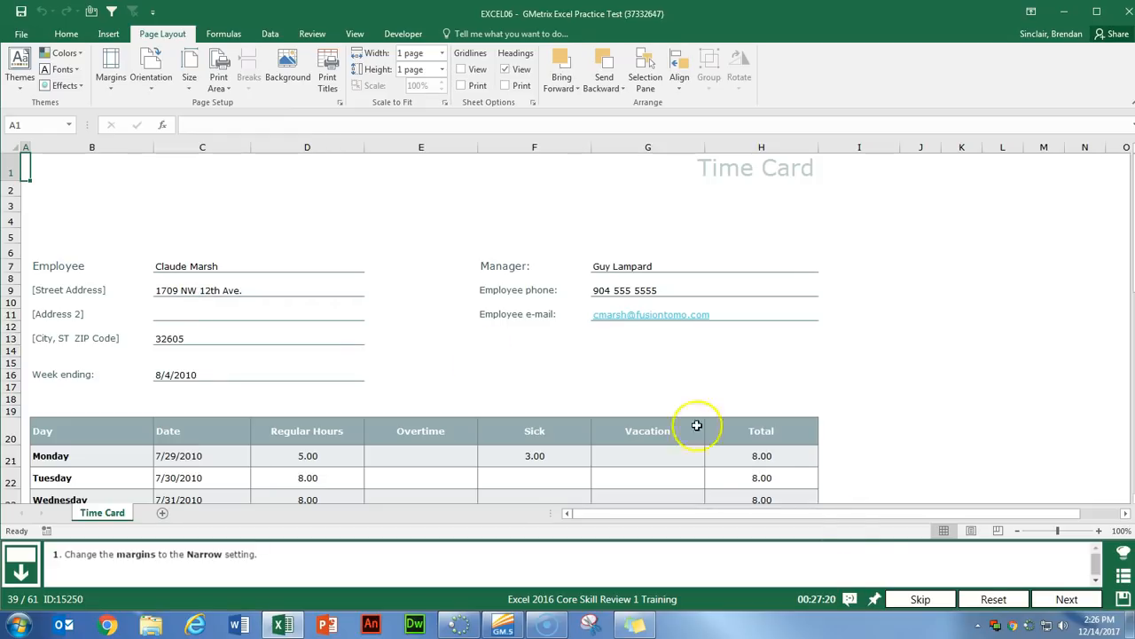
{"action": "left_click", "coordinate": [1066, 599]}
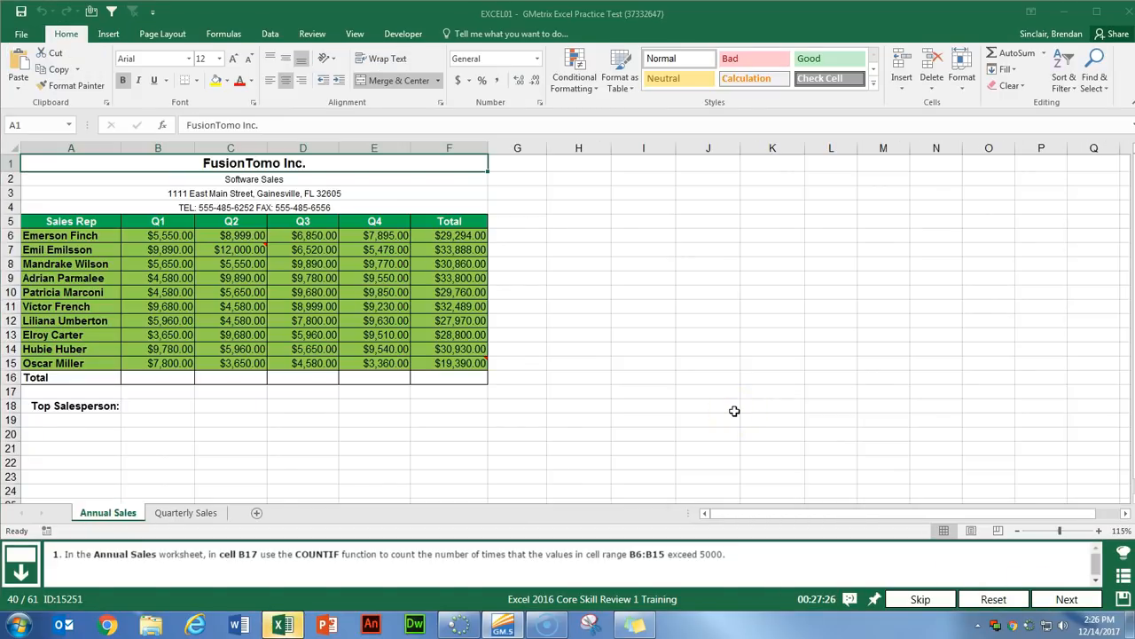
Insert a COUNTIF function in cell B17 of Annual Sales with range B6:B15 and criteria ">5000", and advance to the next question
{"action": "left_click", "coordinate": [155, 390]}
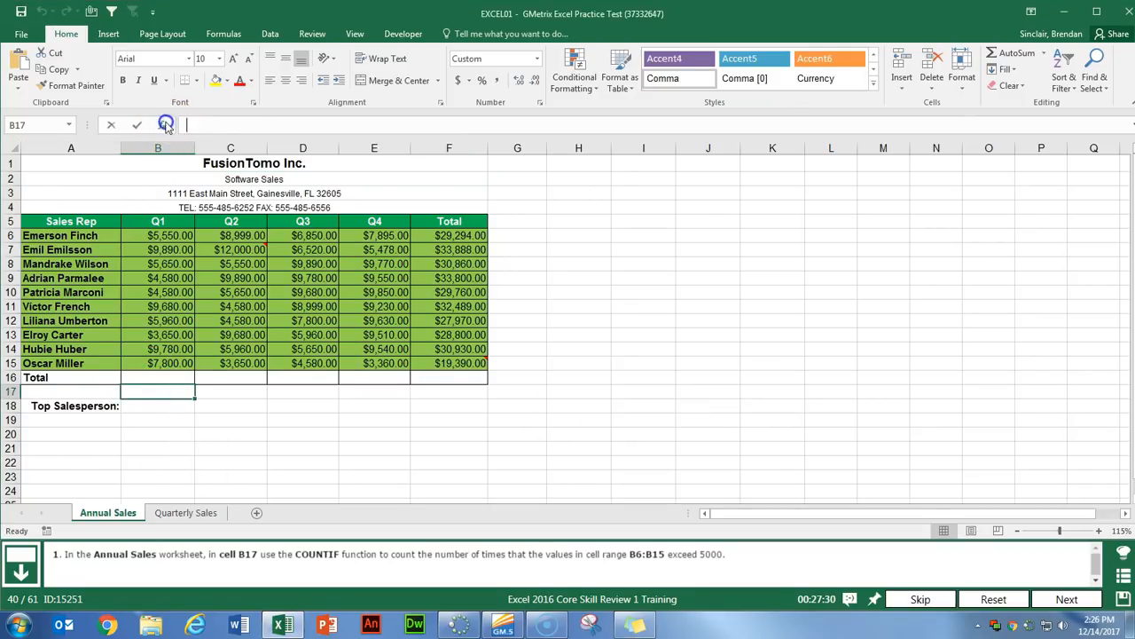
{"action": "left_click", "coordinate": [165, 125]}
{"action": "type", "text": "co"}
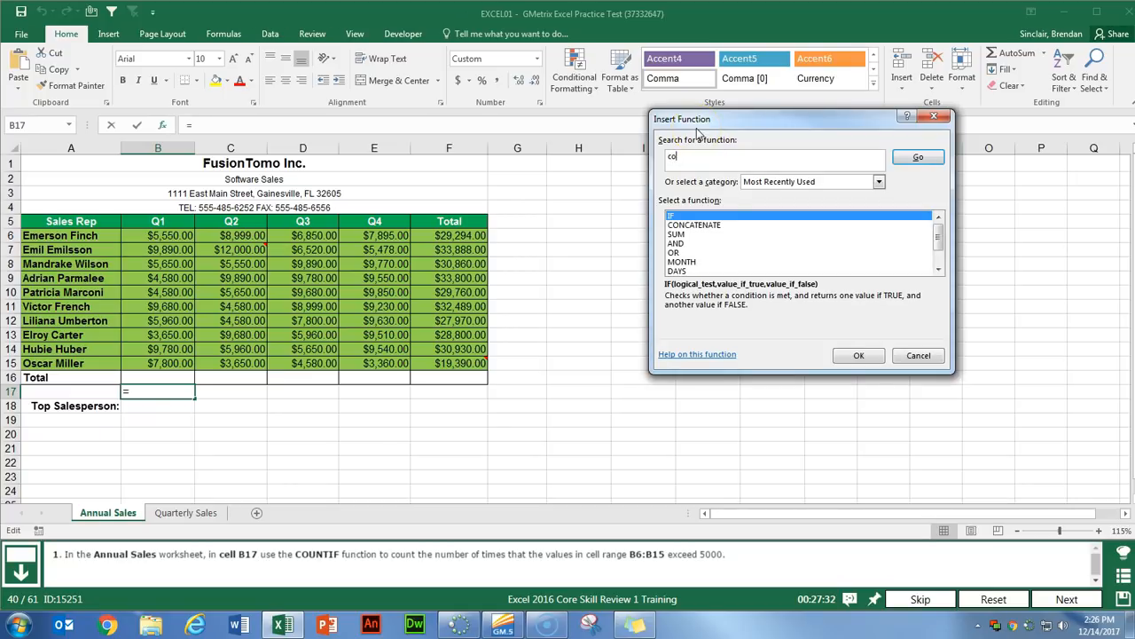
{"action": "key", "text": "Return"}
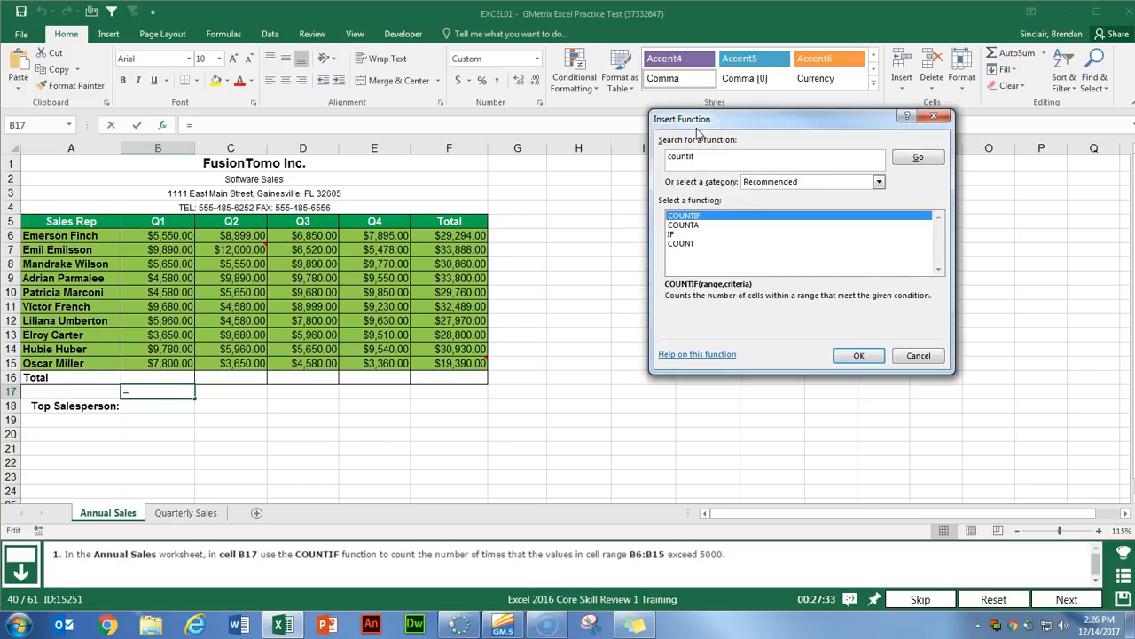
{"action": "left_click", "coordinate": [857, 356]}
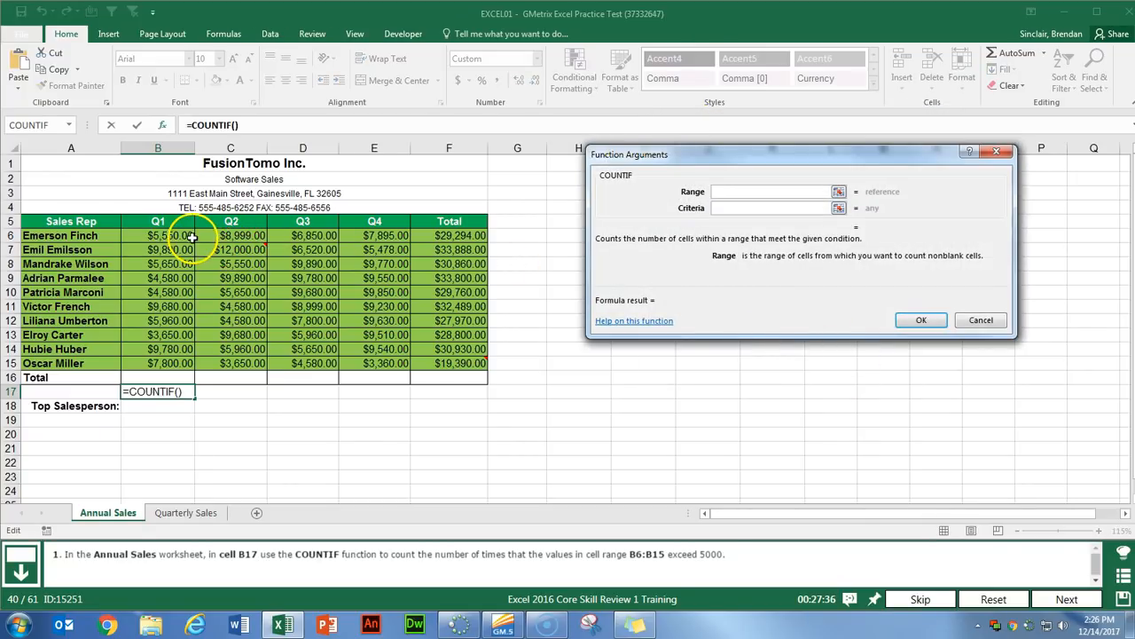
{"action": "left_click_drag", "start_coordinate": [180, 236], "coordinate": [179, 362]}
{"action": "left_click", "coordinate": [746, 207]}
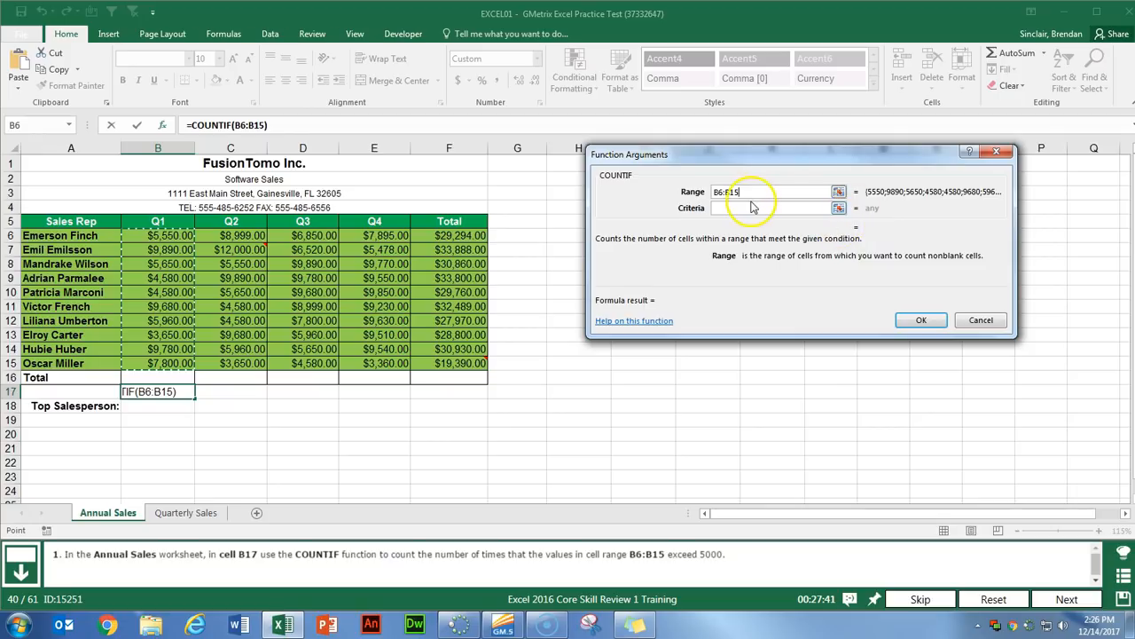
{"action": "left_click", "coordinate": [761, 208]}
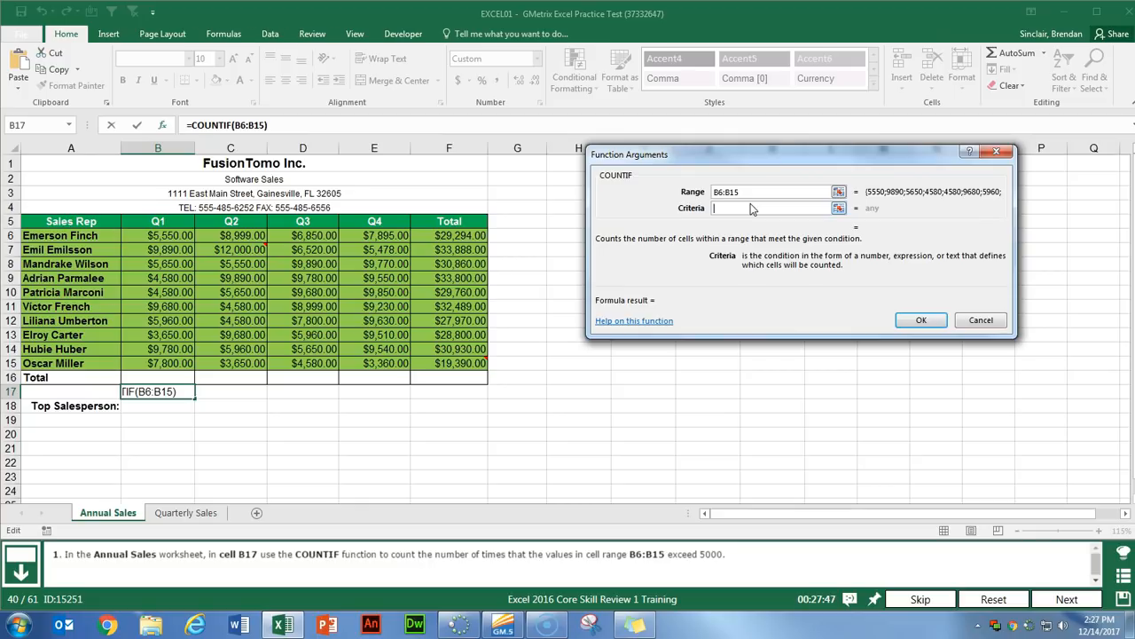
{"action": "key", "text": "Tab"}
{"action": "left_click", "coordinate": [911, 325]}
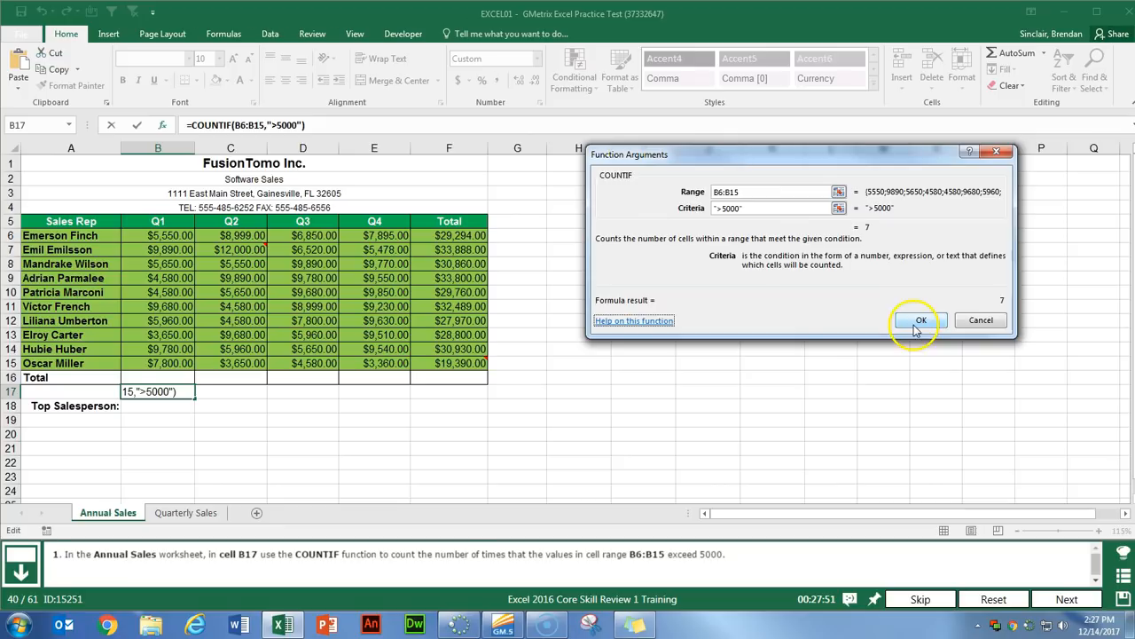
{"action": "left_click", "coordinate": [1064, 600]}
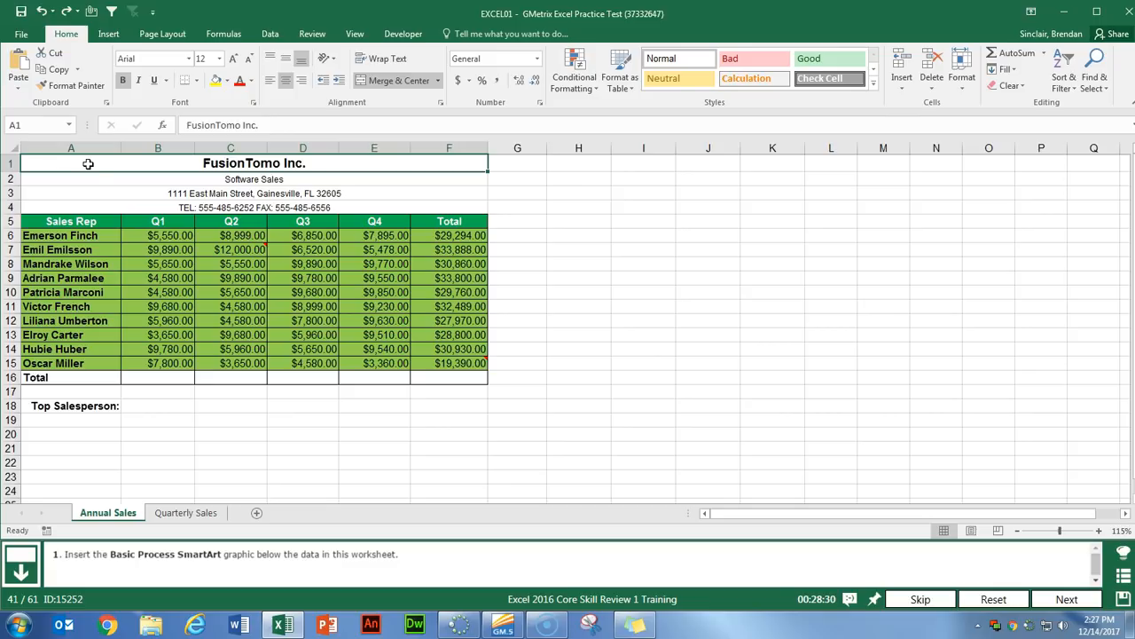
Insert a Basic Process SmartArt graphic in the Annual Sales worksheet and move it below the data
{"action": "left_click", "coordinate": [106, 36]}
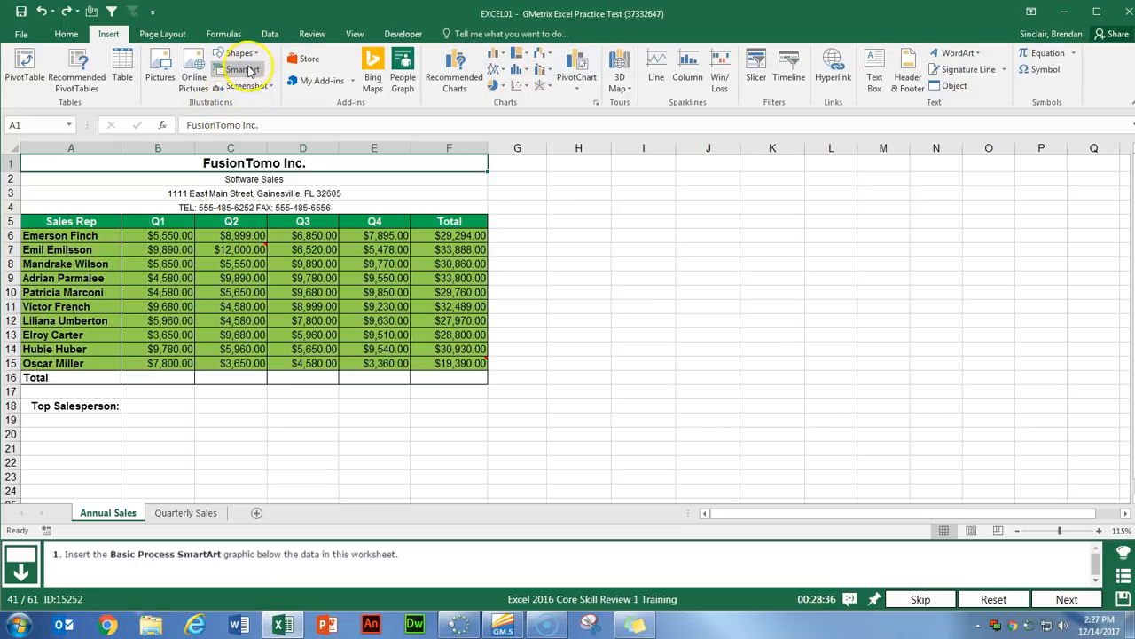
{"action": "left_click", "coordinate": [251, 71]}
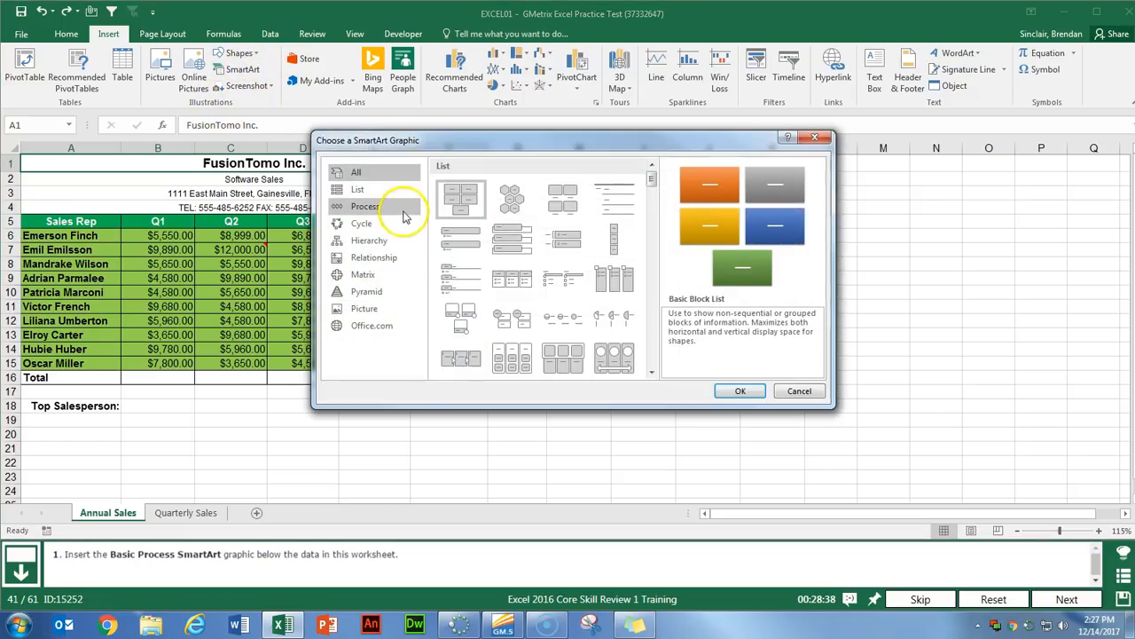
{"action": "left_click", "coordinate": [366, 206]}
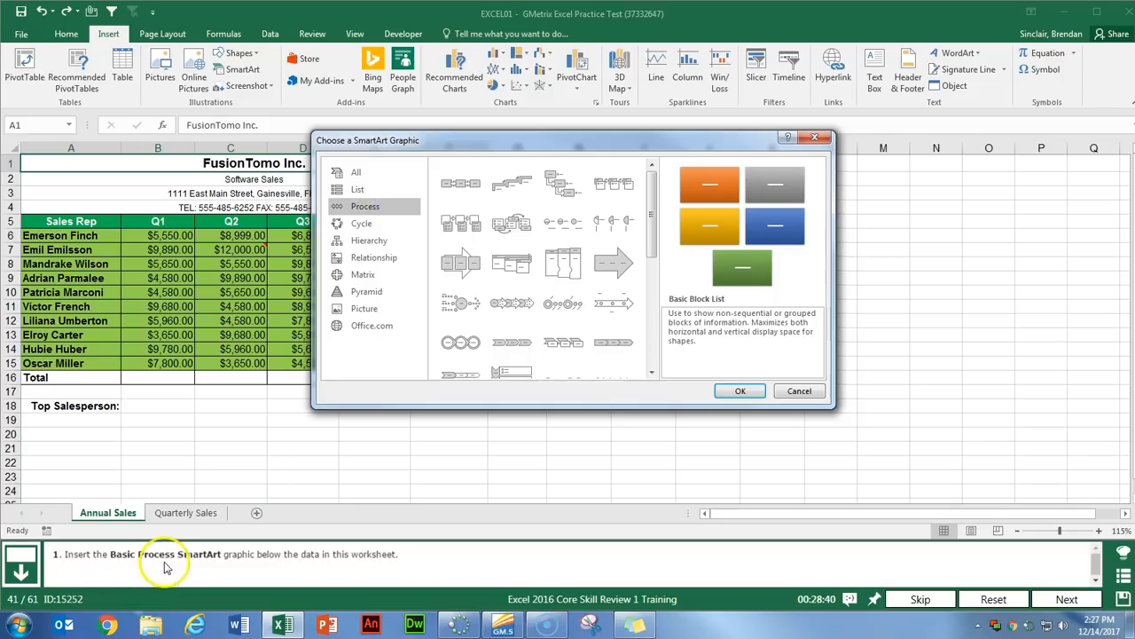
{"action": "left_click", "coordinate": [473, 193]}
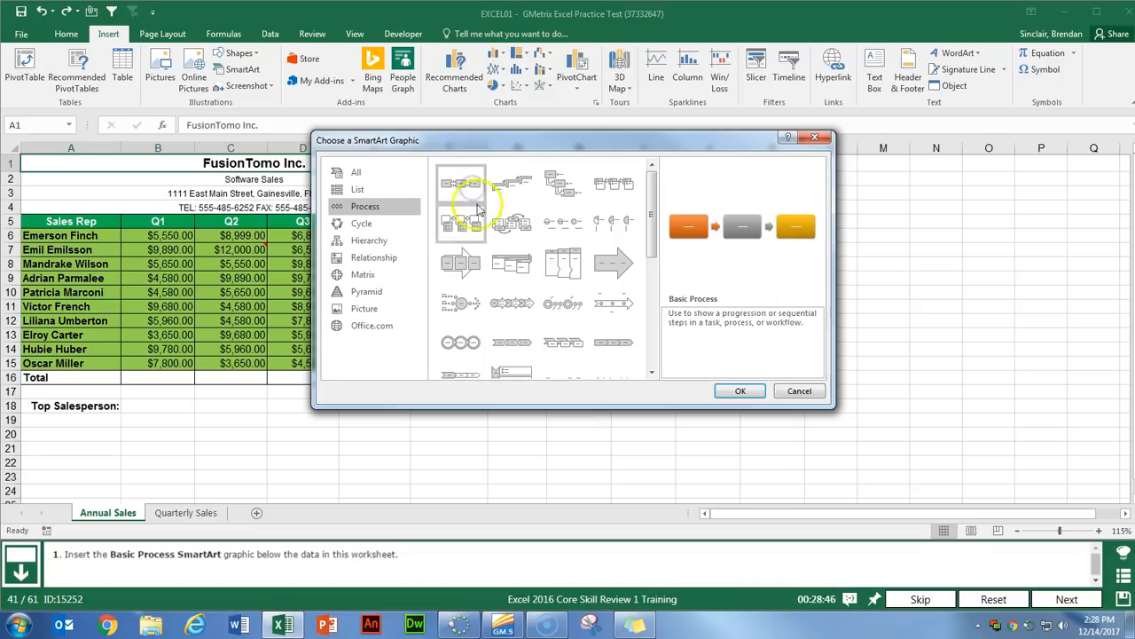
{"action": "left_click", "coordinate": [735, 391]}
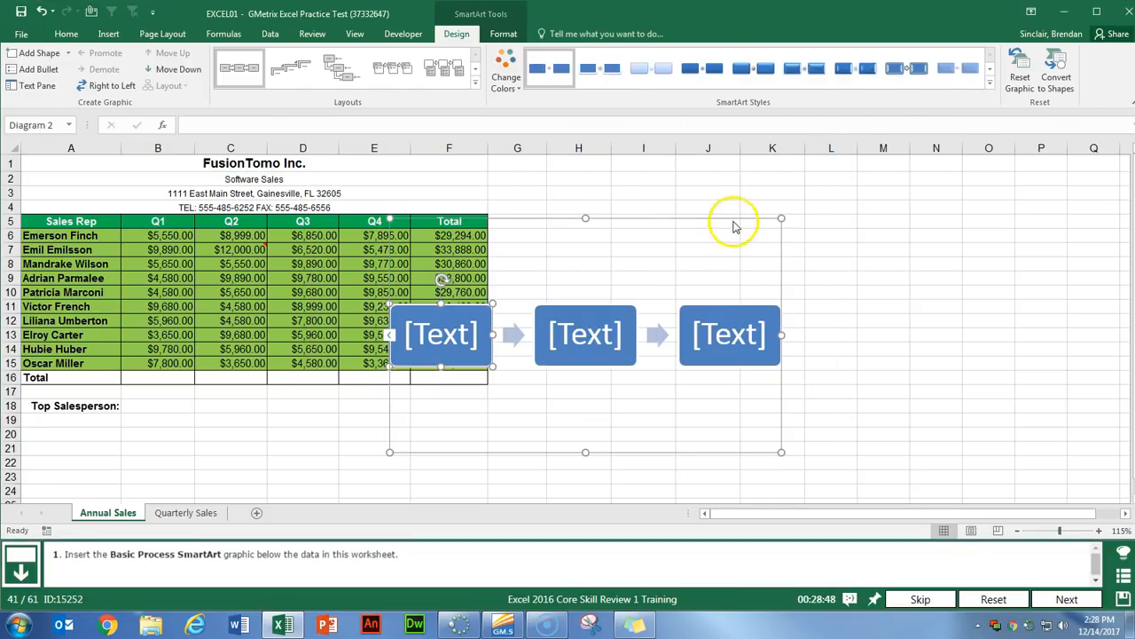
{"action": "left_click_drag", "start_coordinate": [736, 221], "coordinate": [482, 381]}
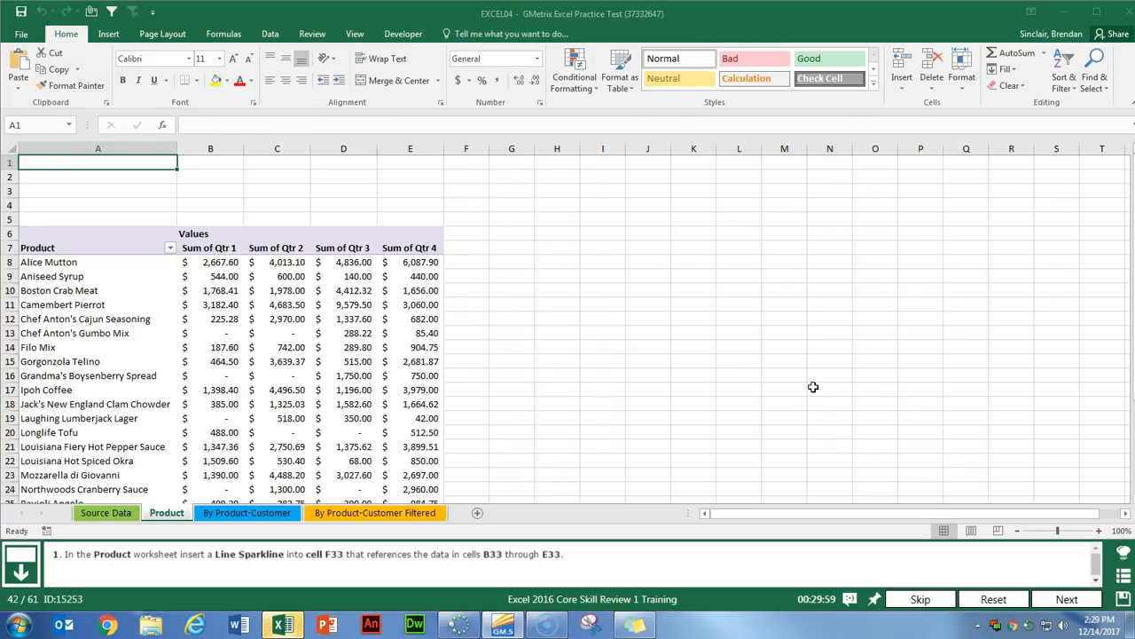
Insert a Line sparkline in cell F33 of the Product worksheet using data range B33:E33, and advance to the next question
{"action": "left_click", "coordinate": [540, 405]}
{"action": "scroll", "coordinate": [536, 405], "scroll_direction": "down", "scroll_amount": 5}
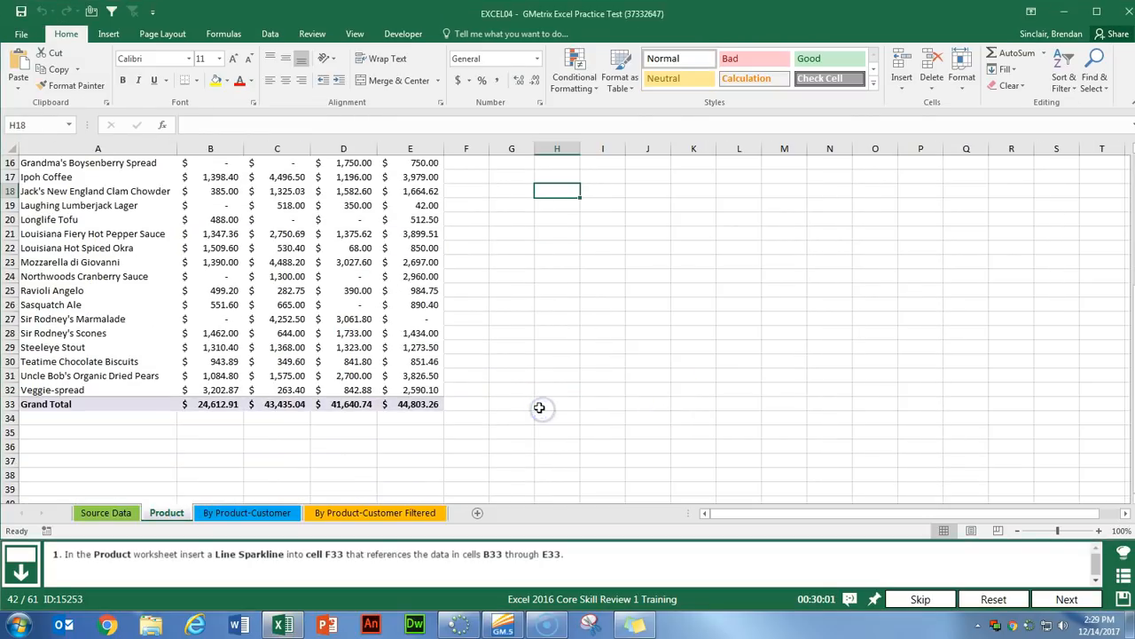
{"action": "left_click", "coordinate": [469, 405]}
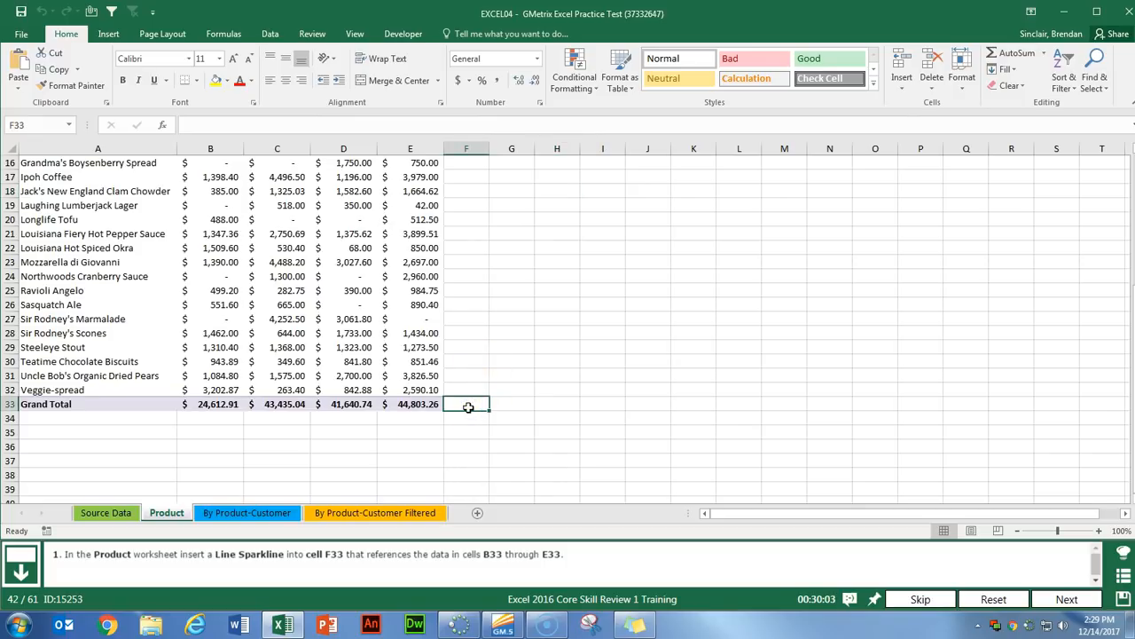
{"action": "left_click", "coordinate": [106, 37]}
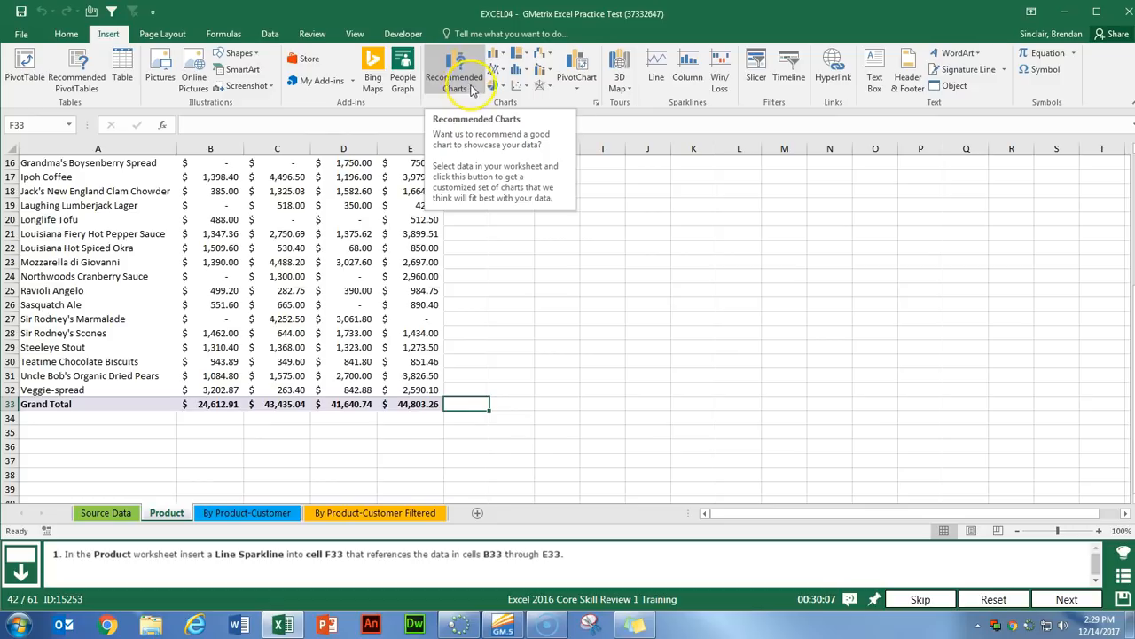
{"action": "left_click", "coordinate": [667, 94]}
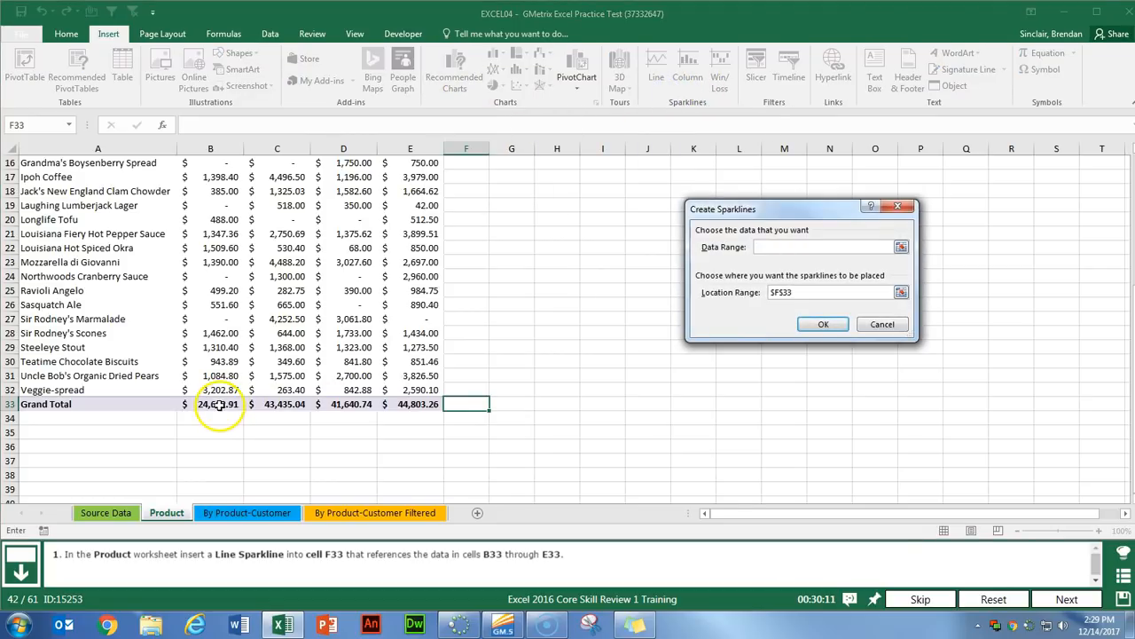
{"action": "left_click_drag", "start_coordinate": [217, 404], "coordinate": [402, 404]}
{"action": "left_click", "coordinate": [832, 327]}
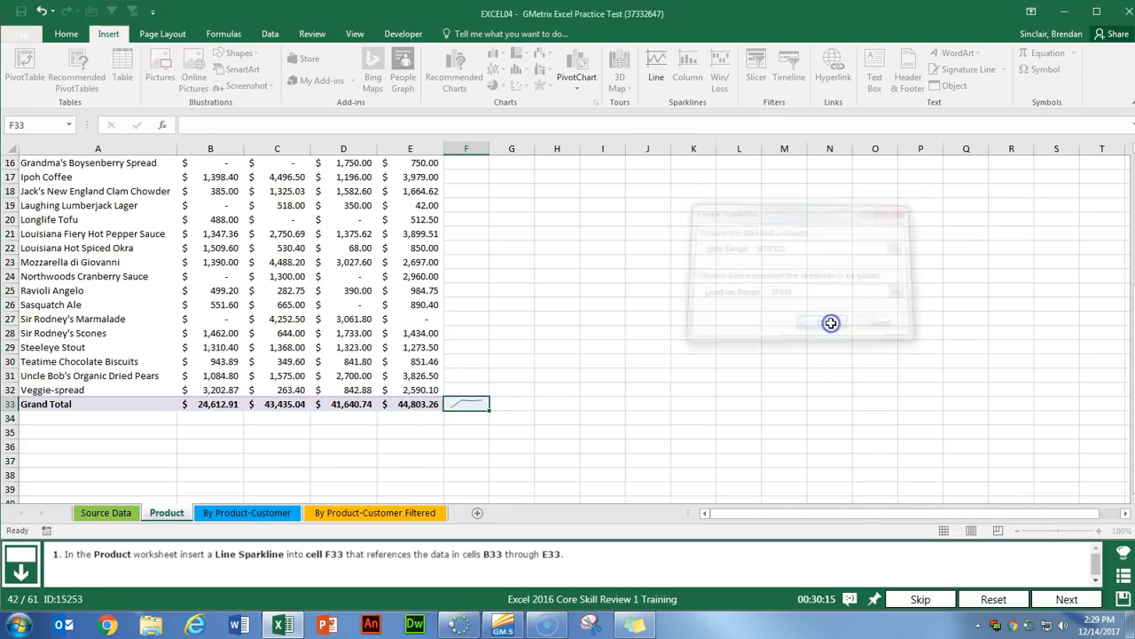
{"action": "left_click", "coordinate": [1067, 599]}
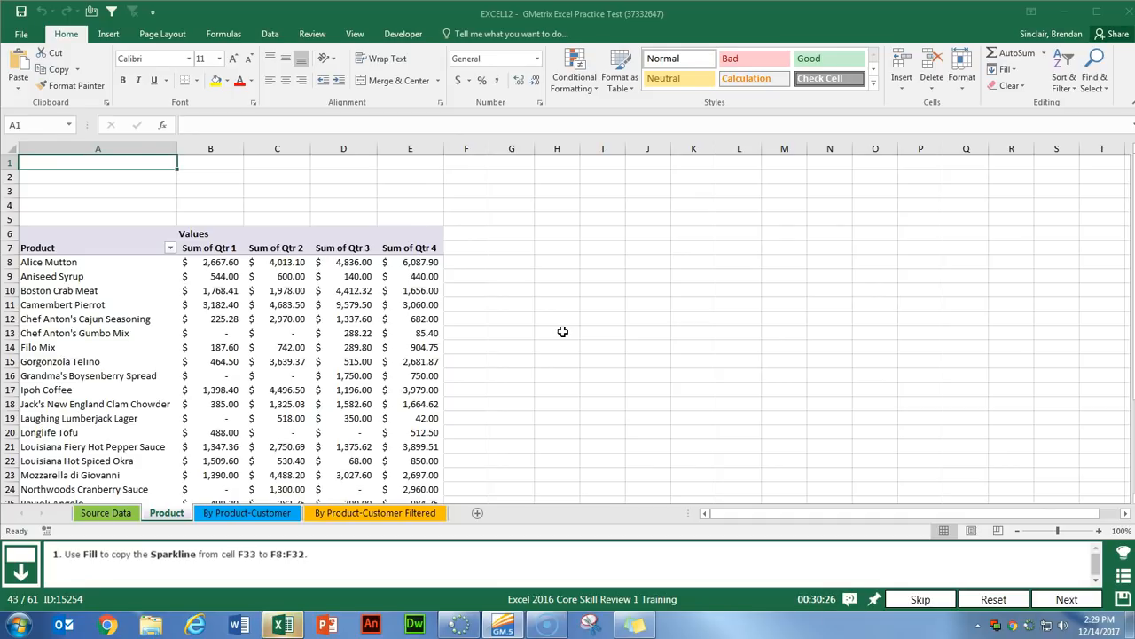
Fill the sparkline from cell F33 up through F8:F32 in the Product worksheet
{"action": "left_click", "coordinate": [563, 331]}
{"action": "scroll", "coordinate": [563, 331], "scroll_direction": "down", "scroll_amount": 6}
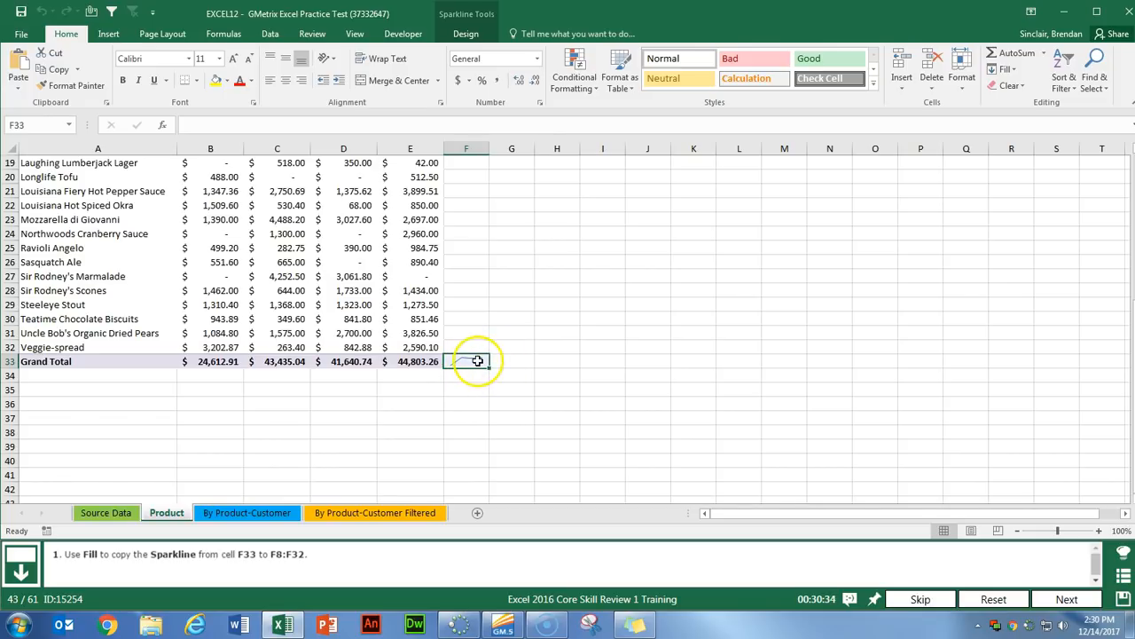
{"action": "left_click_drag", "start_coordinate": [490, 366], "coordinate": [491, 201]}
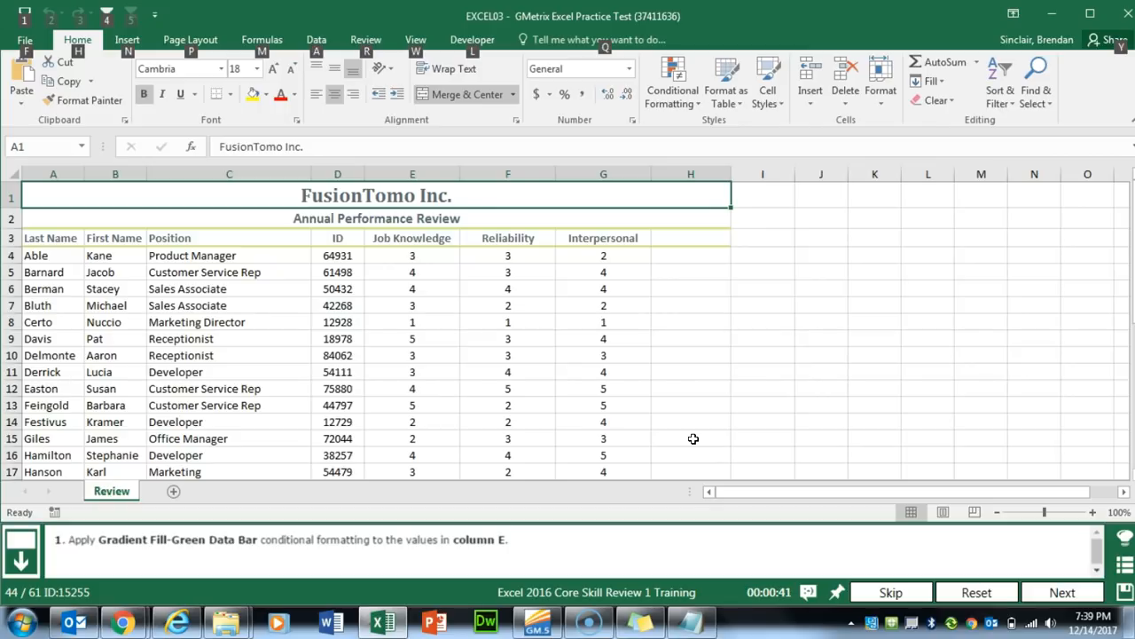
Apply Gradient Fill Green Data Bar conditional formatting to column E of the Review worksheet
{"action": "left_click", "coordinate": [410, 371]}
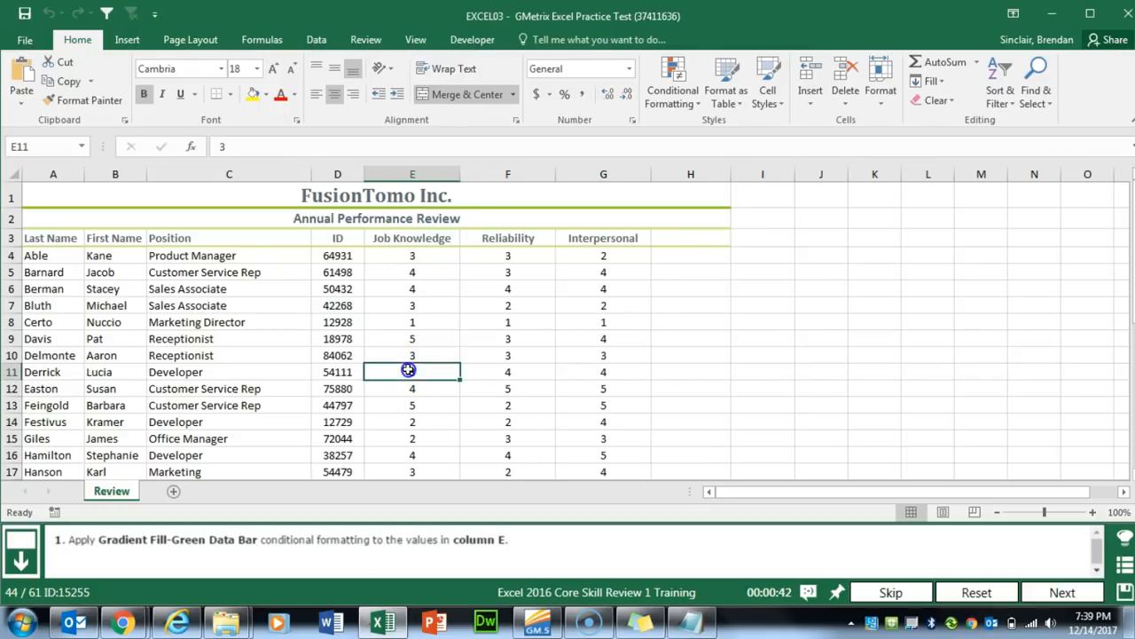
{"action": "left_click", "coordinate": [414, 175]}
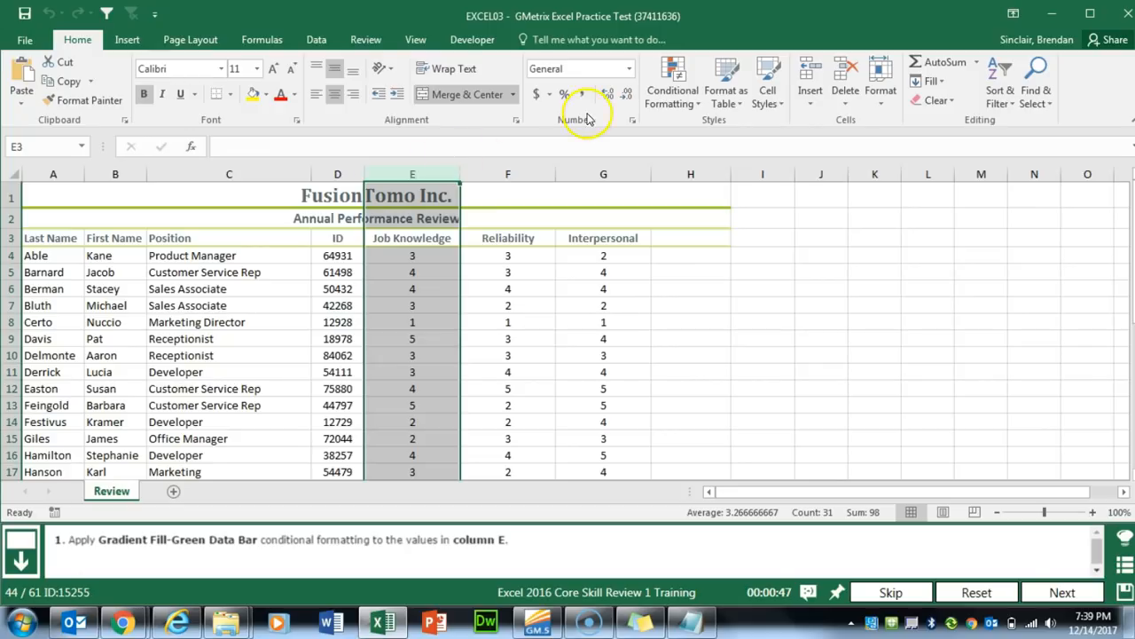
{"action": "left_click", "coordinate": [697, 108]}
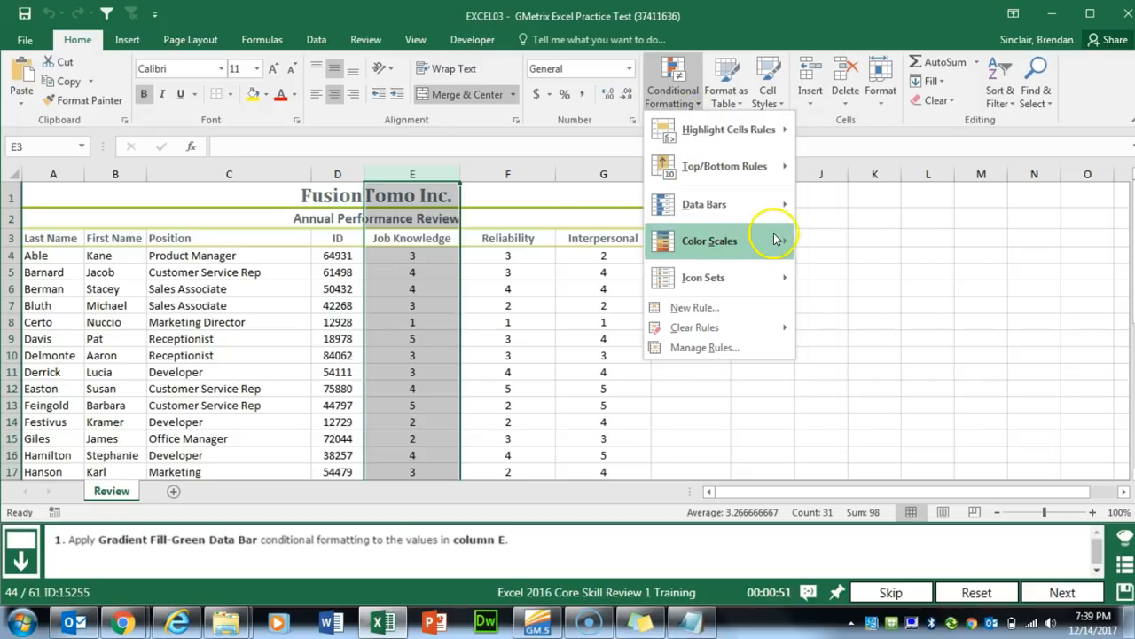
{"action": "mouse_move", "coordinate": [763, 205]}
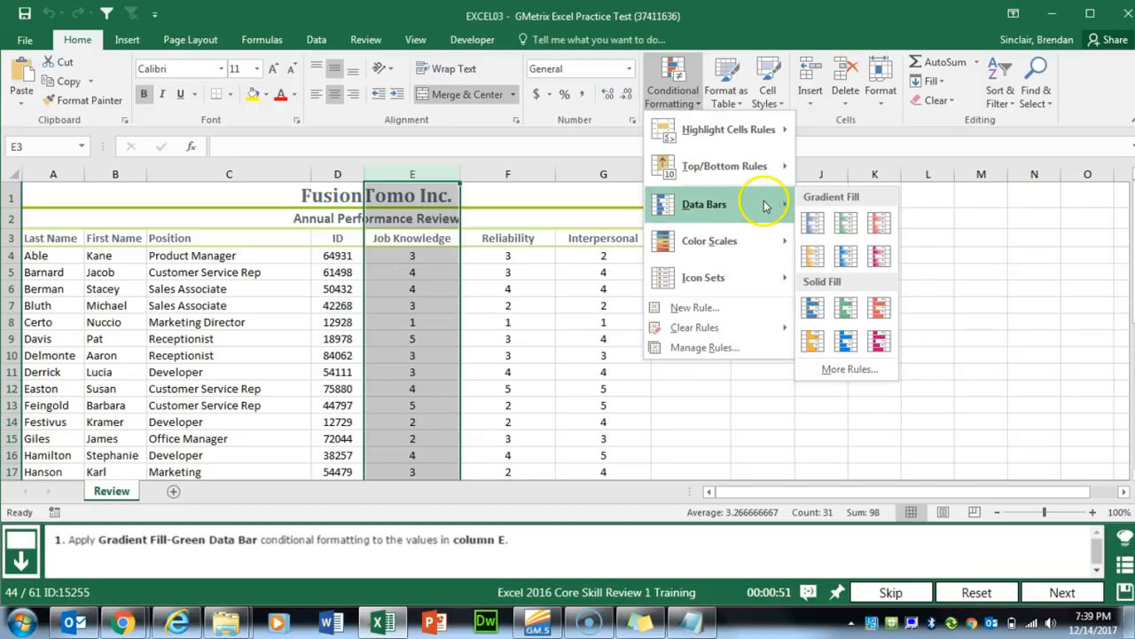
{"action": "left_click", "coordinate": [846, 226]}
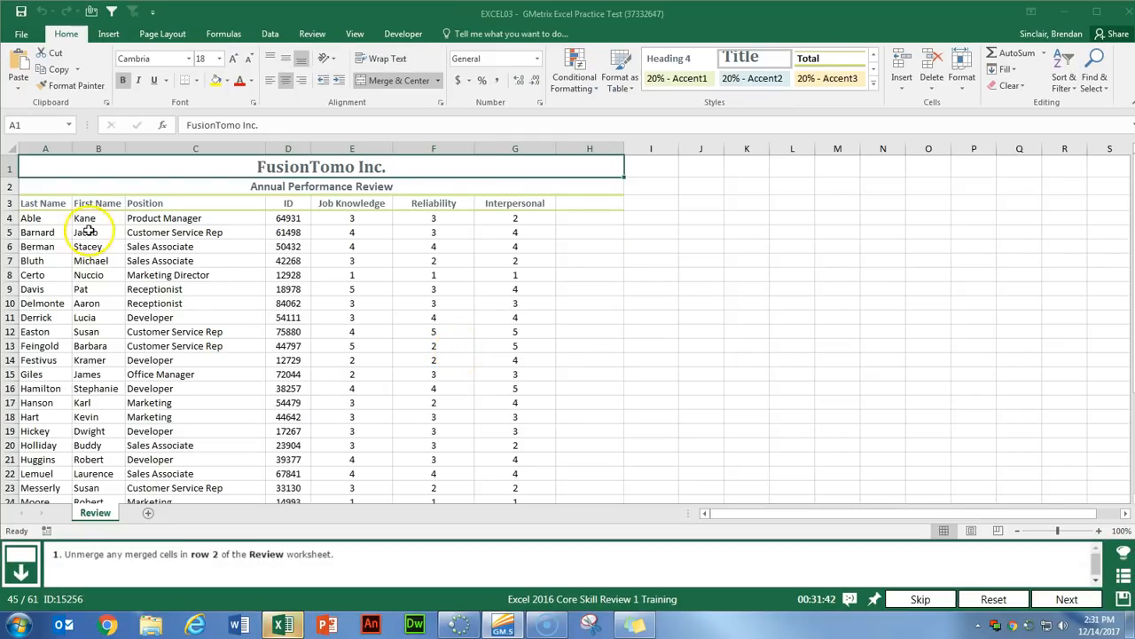
Unmerge the merged cells in row 2 of the Review worksheet and advance to the next question
{"action": "left_click", "coordinate": [10, 186]}
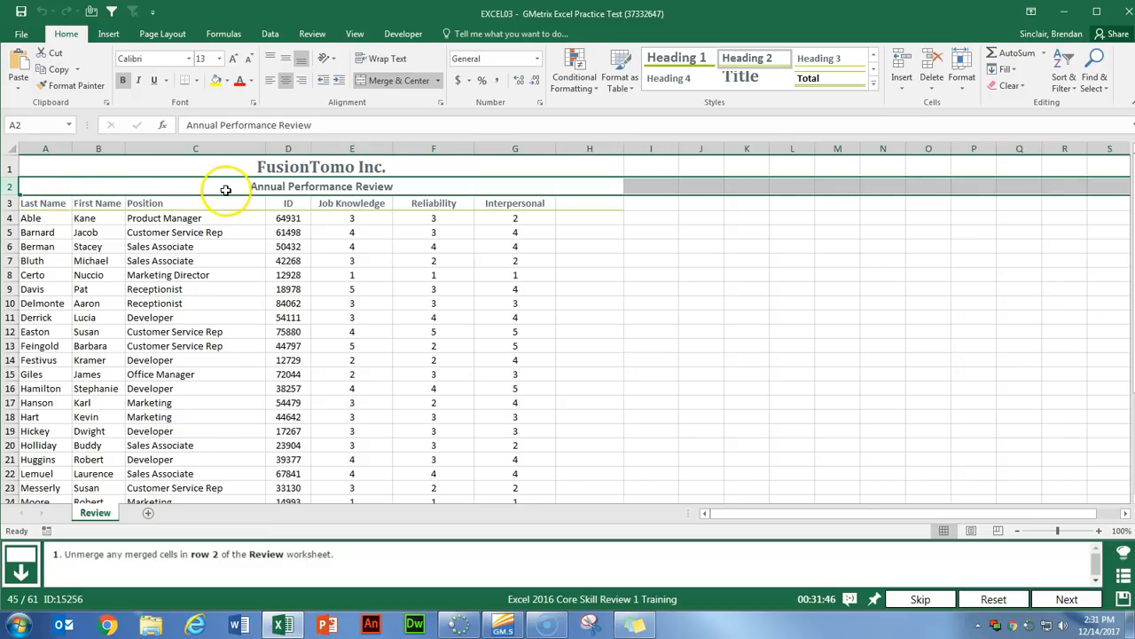
{"action": "left_click", "coordinate": [401, 83]}
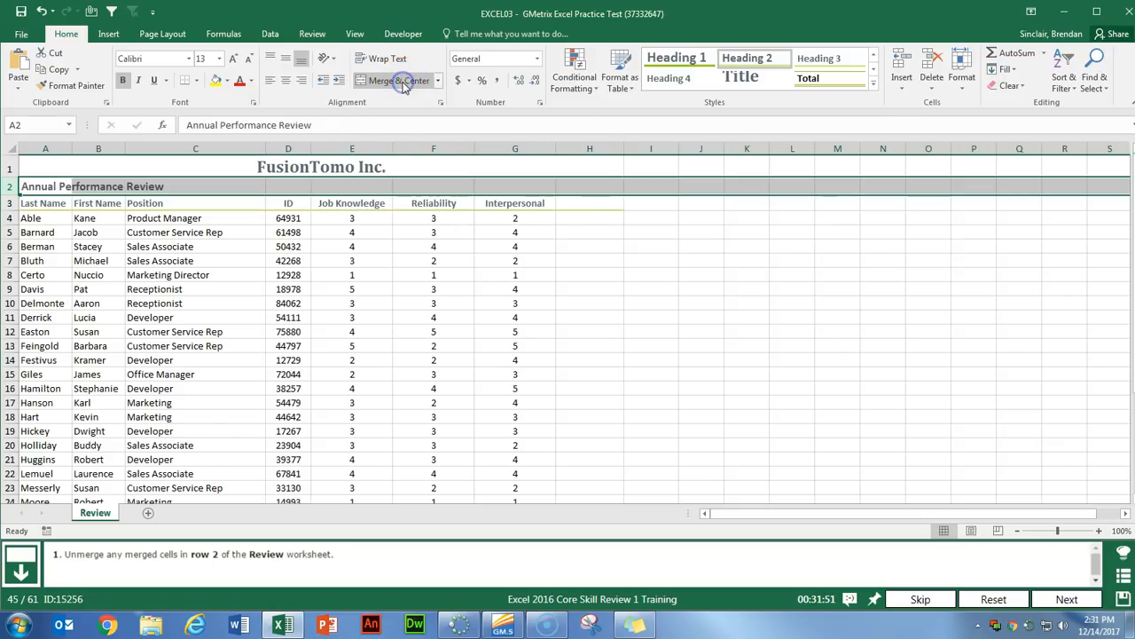
{"action": "left_click", "coordinate": [426, 182]}
{"action": "key", "text": "Left"}
{"action": "key", "text": "Left"}
{"action": "key", "text": "Left"}
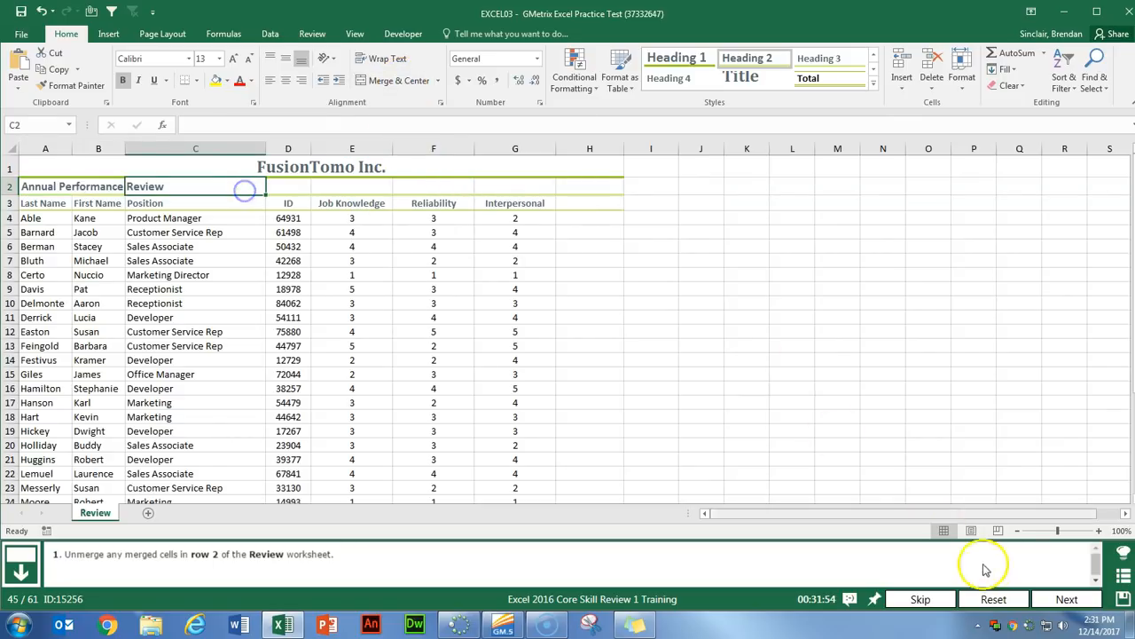
{"action": "left_click", "coordinate": [1062, 598]}
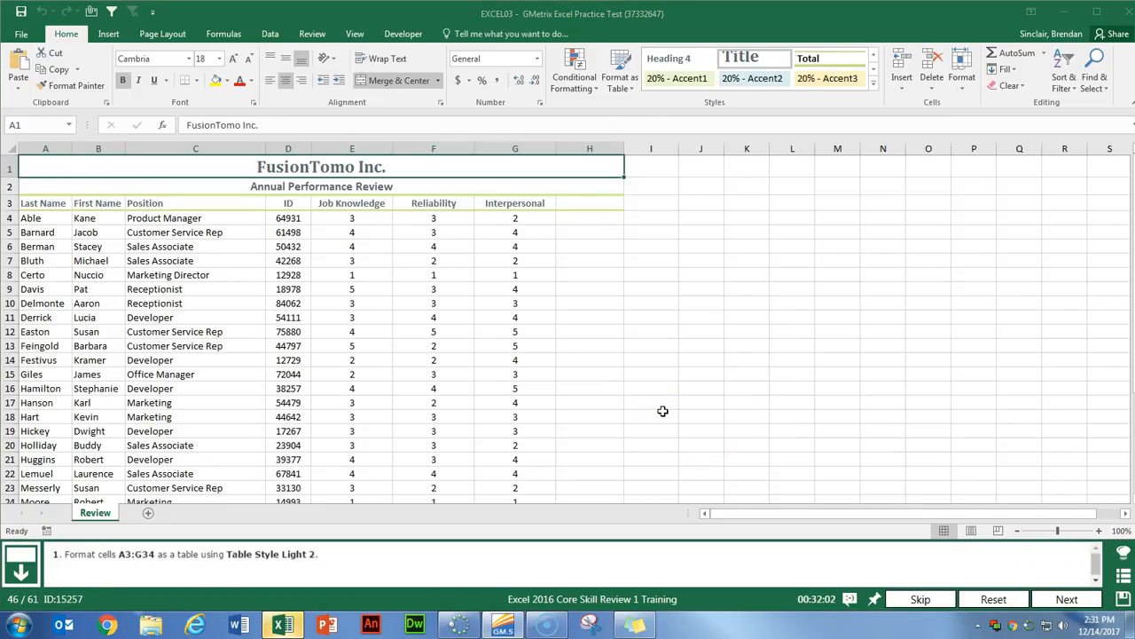
Format cells A3:G34 of the Review worksheet as a table with headers using Table Style Light 2
{"action": "left_click", "coordinate": [40, 203]}
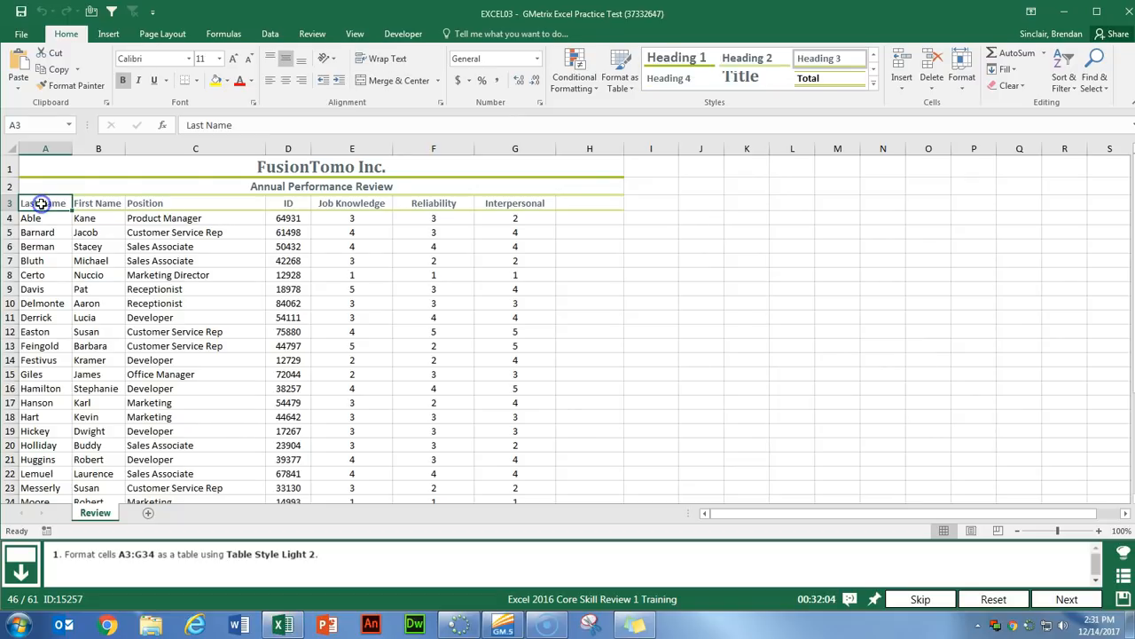
{"action": "key", "text": "ctrl+shift+Right"}
{"action": "key", "text": "ctrl+shift+Down"}
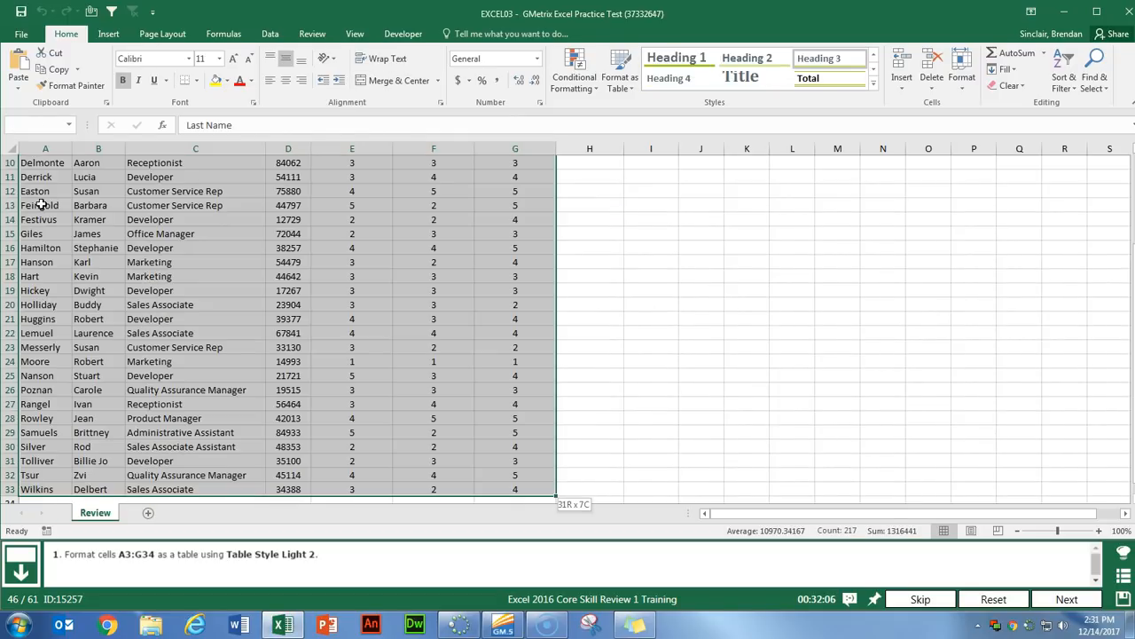
{"action": "scroll", "coordinate": [41, 204], "scroll_direction": "down", "scroll_amount": 8}
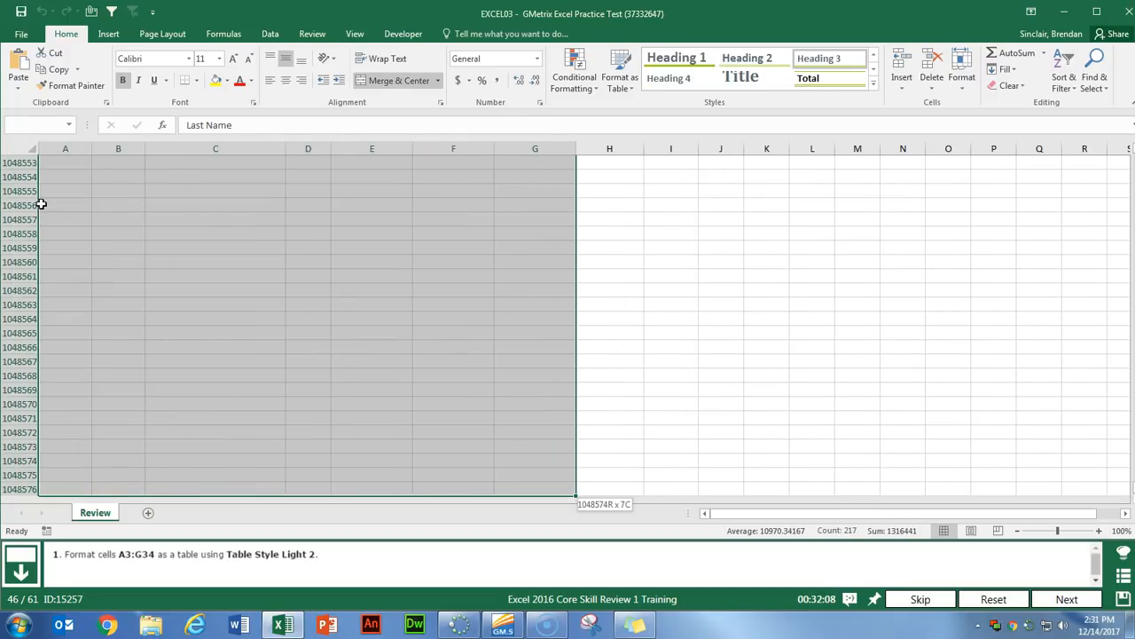
{"action": "key", "text": "shift+Down"}
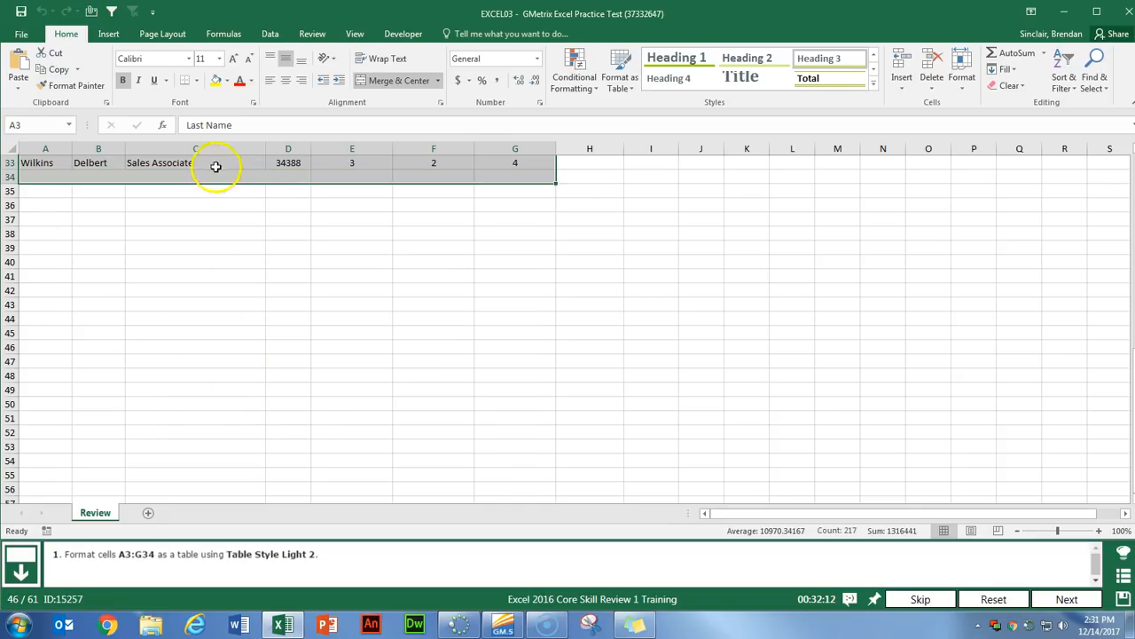
{"action": "left_click", "coordinate": [621, 84]}
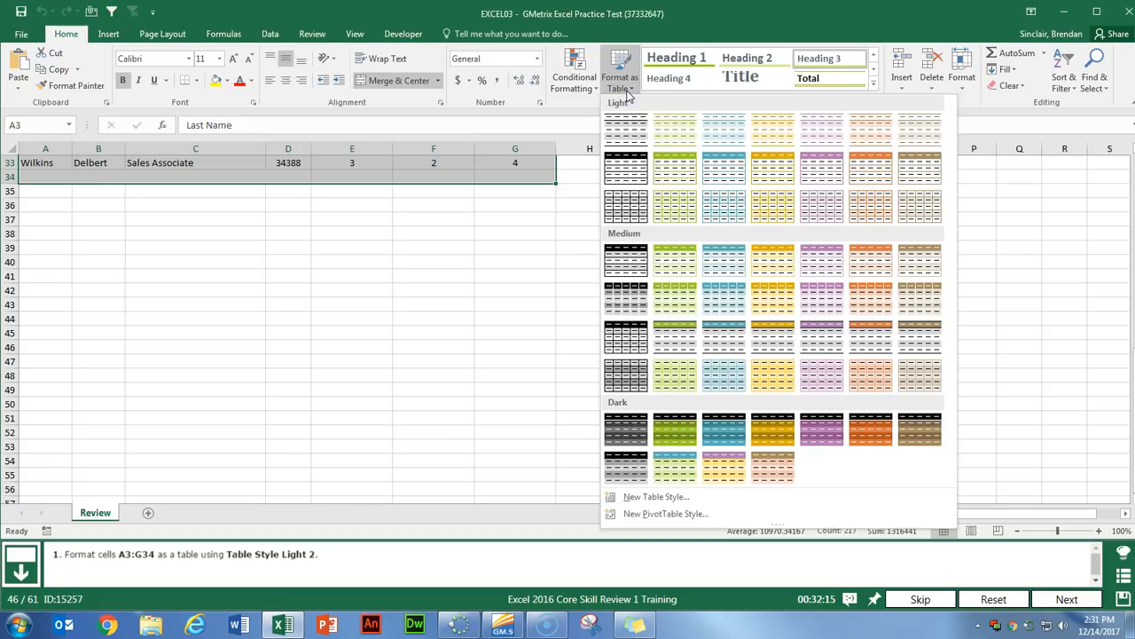
{"action": "left_click", "coordinate": [688, 131]}
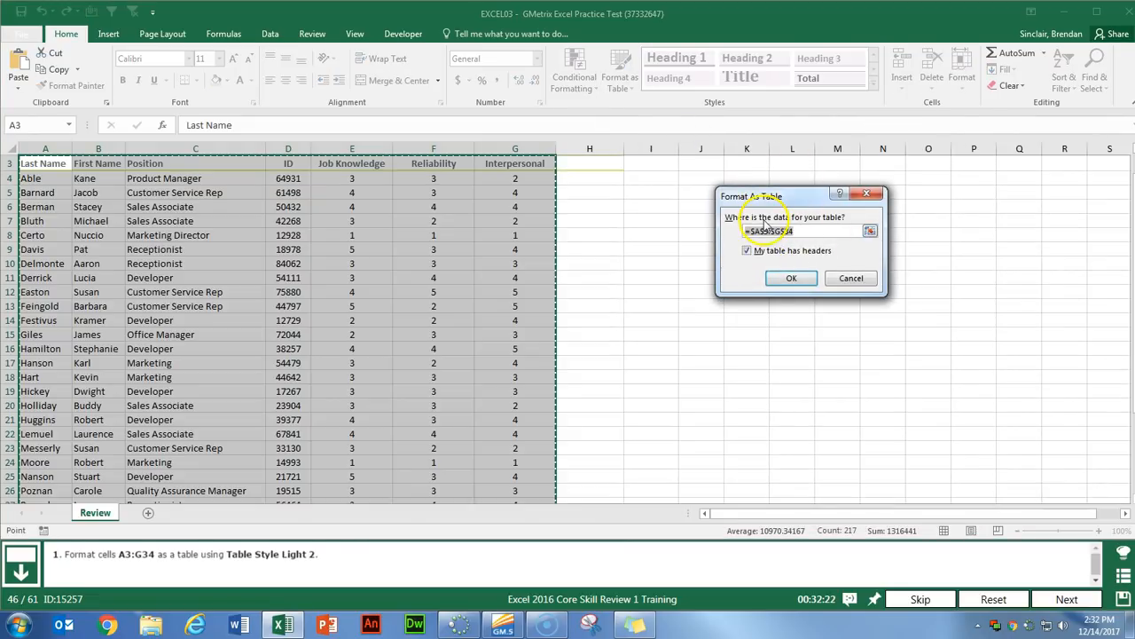
{"action": "left_click", "coordinate": [789, 279]}
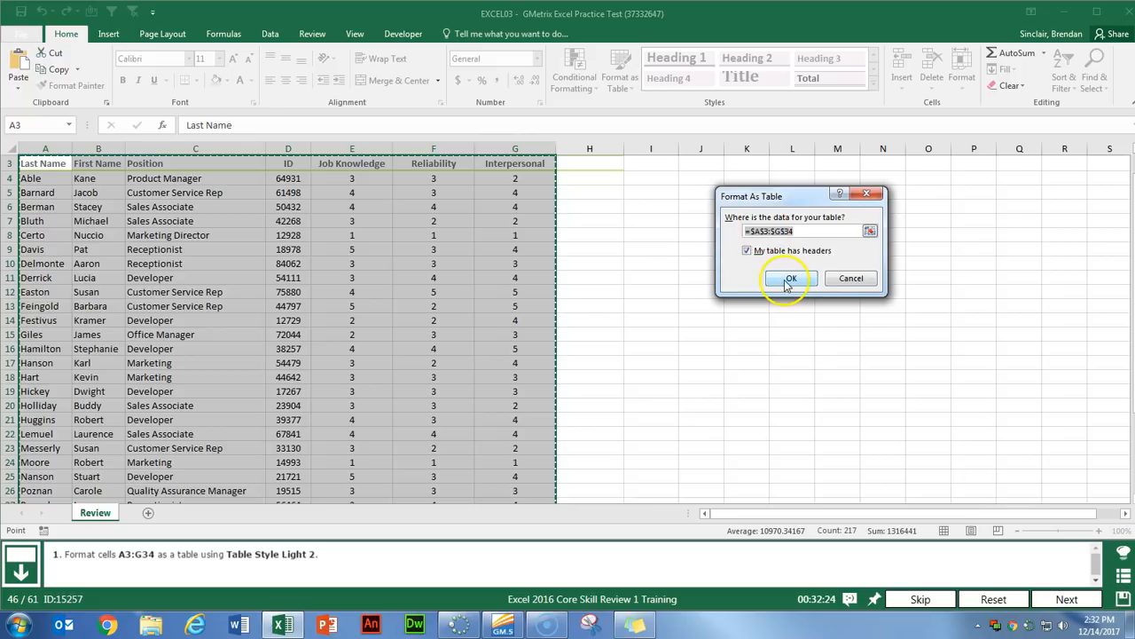
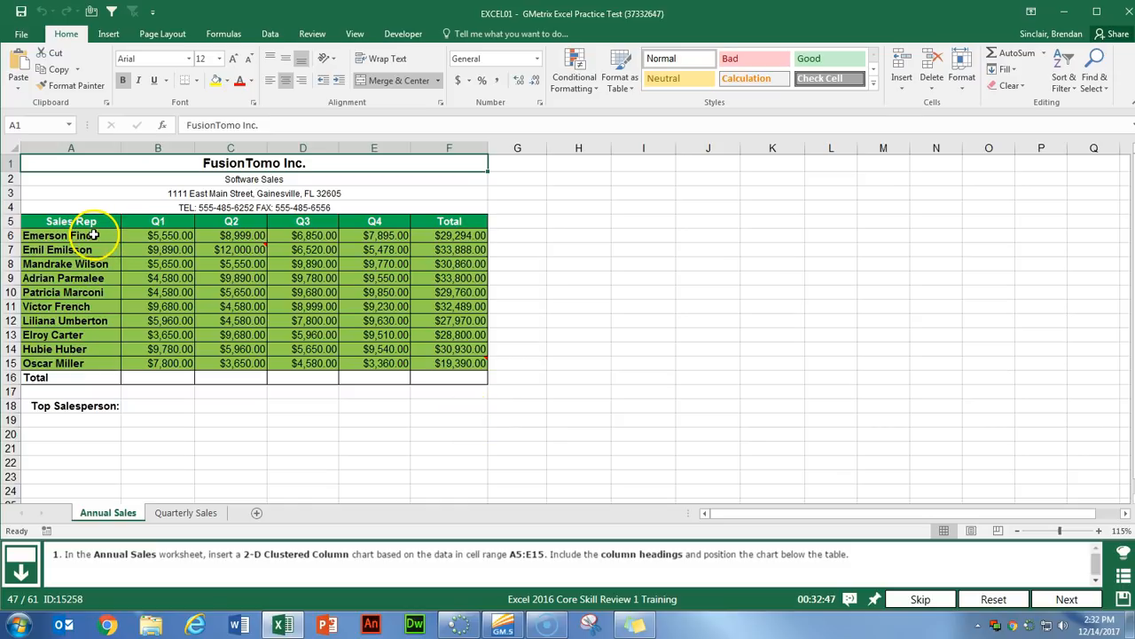
Insert a 2-D Clustered Column chart from A5:E15 in Annual Sales, position it below the table, and advance to the next question
{"action": "left_click_drag", "start_coordinate": [89, 222], "coordinate": [400, 362]}
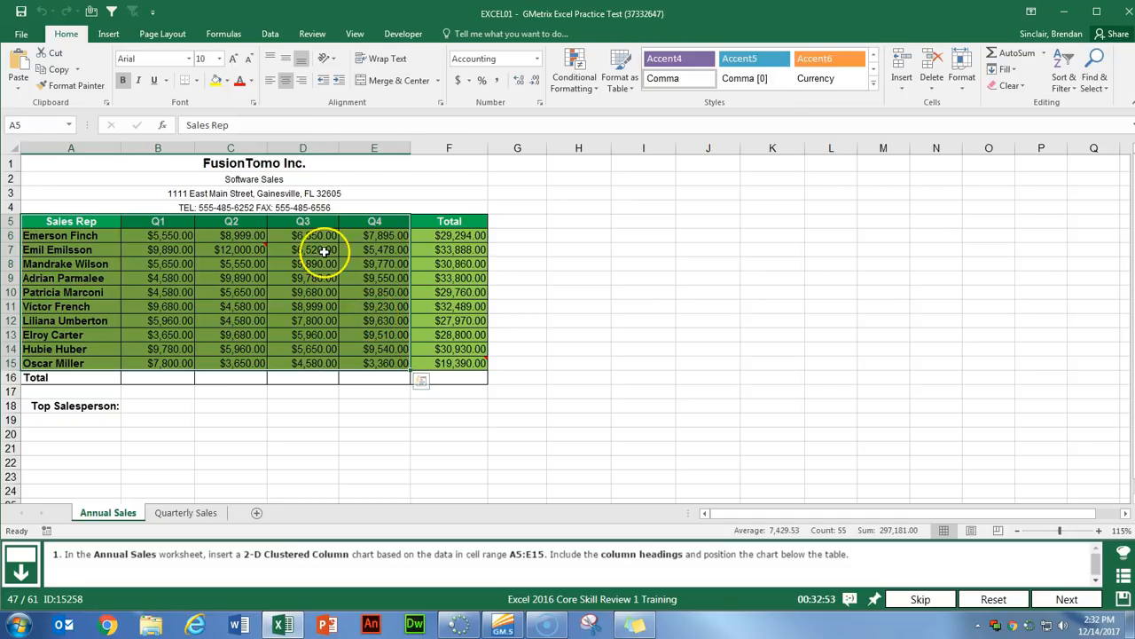
{"action": "left_click", "coordinate": [110, 33]}
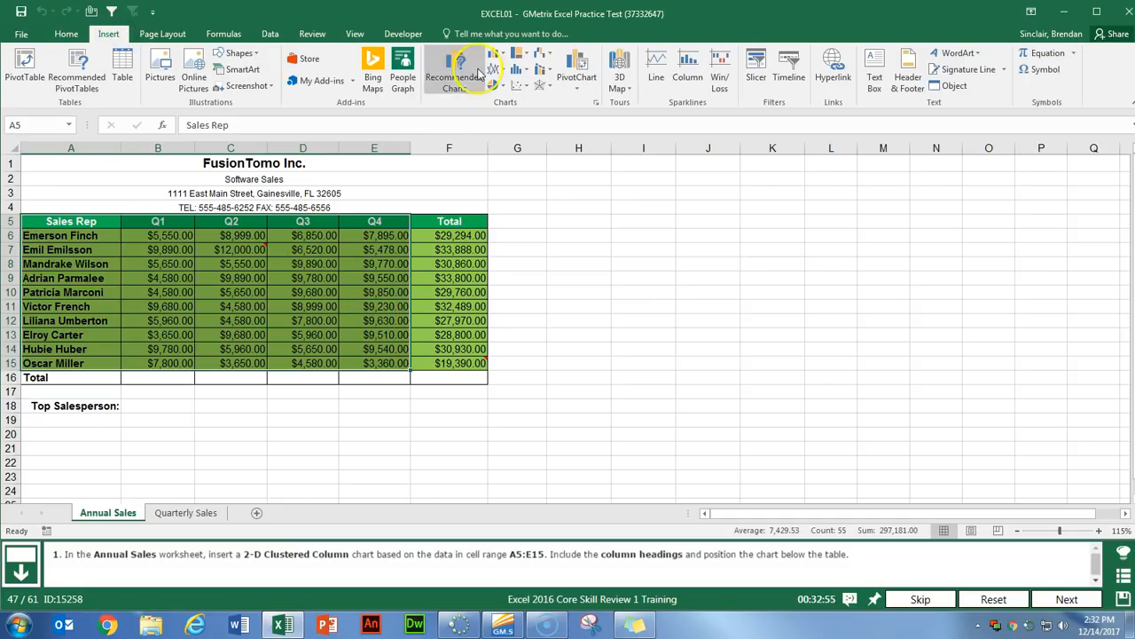
{"action": "left_click", "coordinate": [502, 54]}
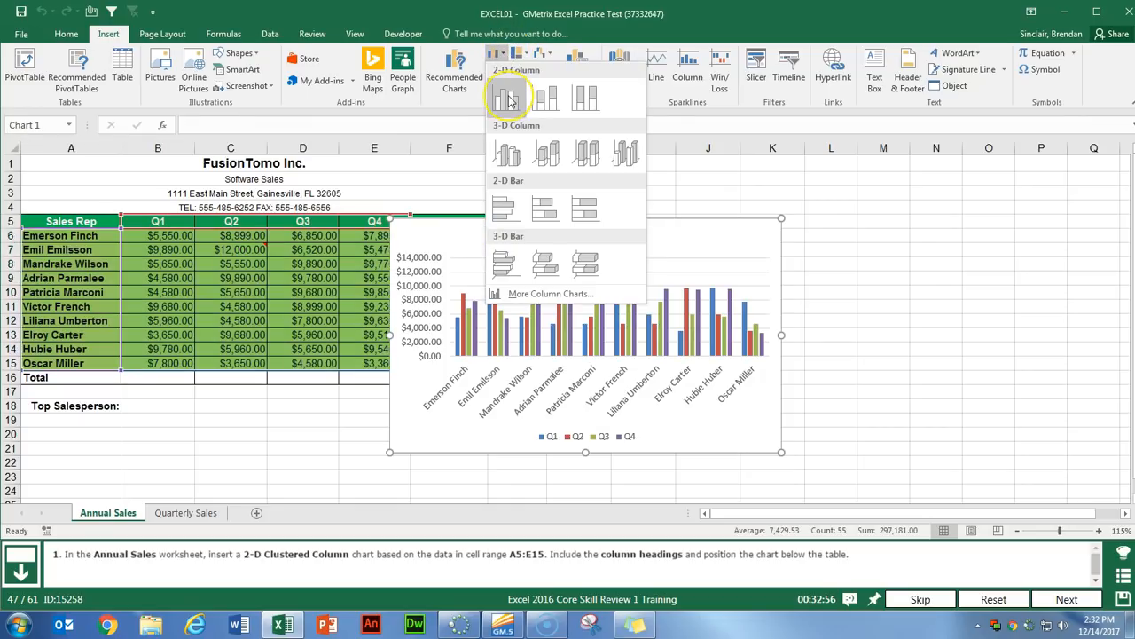
{"action": "left_click", "coordinate": [506, 98]}
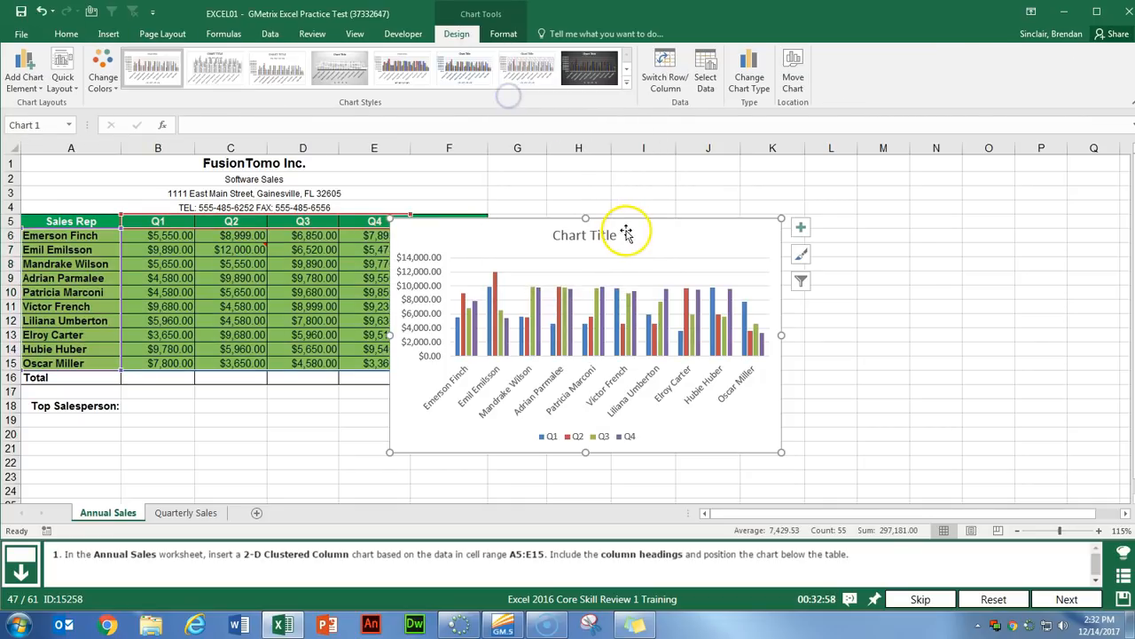
{"action": "left_click_drag", "start_coordinate": [712, 230], "coordinate": [454, 412]}
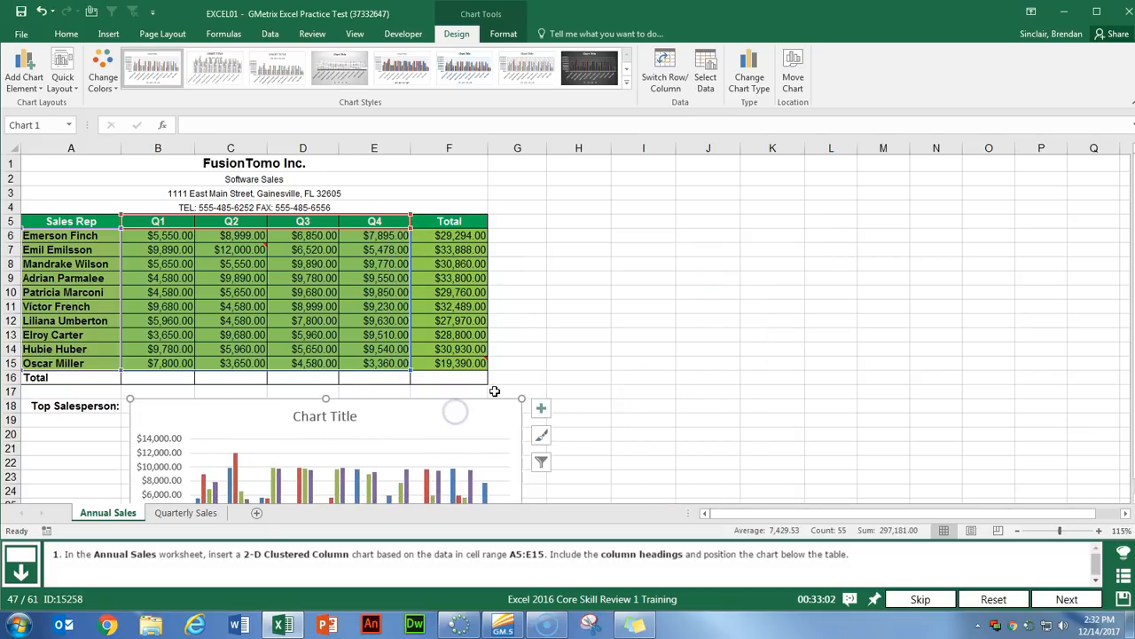
{"action": "left_click", "coordinate": [1064, 600]}
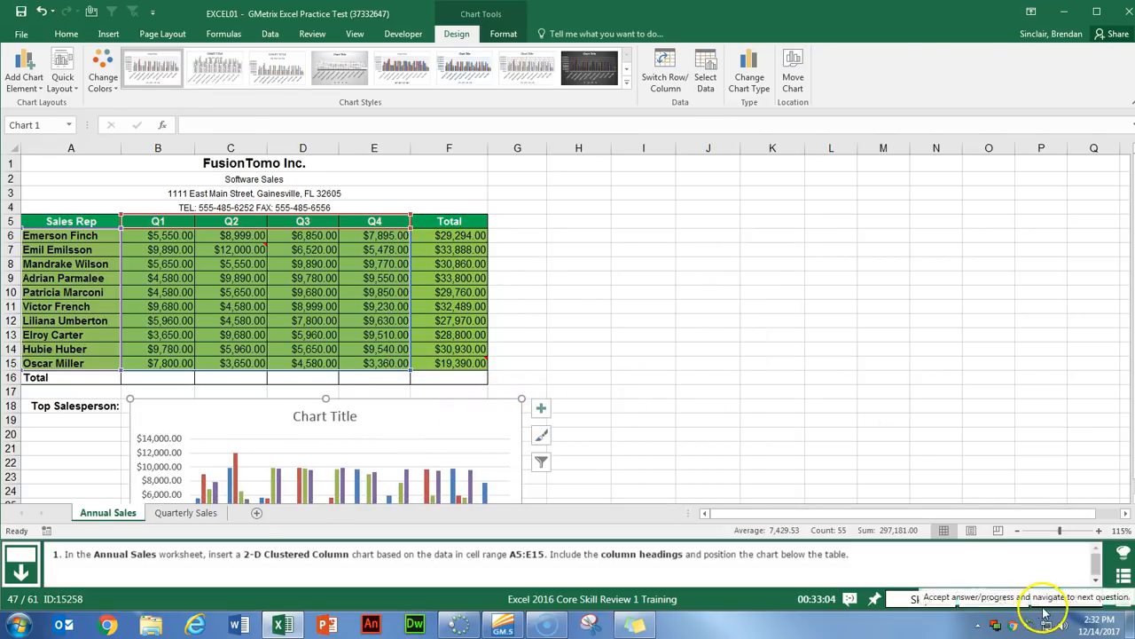
Change the chart title to "Annual Sales" and advance to the next question
{"action": "left_click", "coordinate": [304, 422]}
{"action": "left_click", "coordinate": [235, 441]}
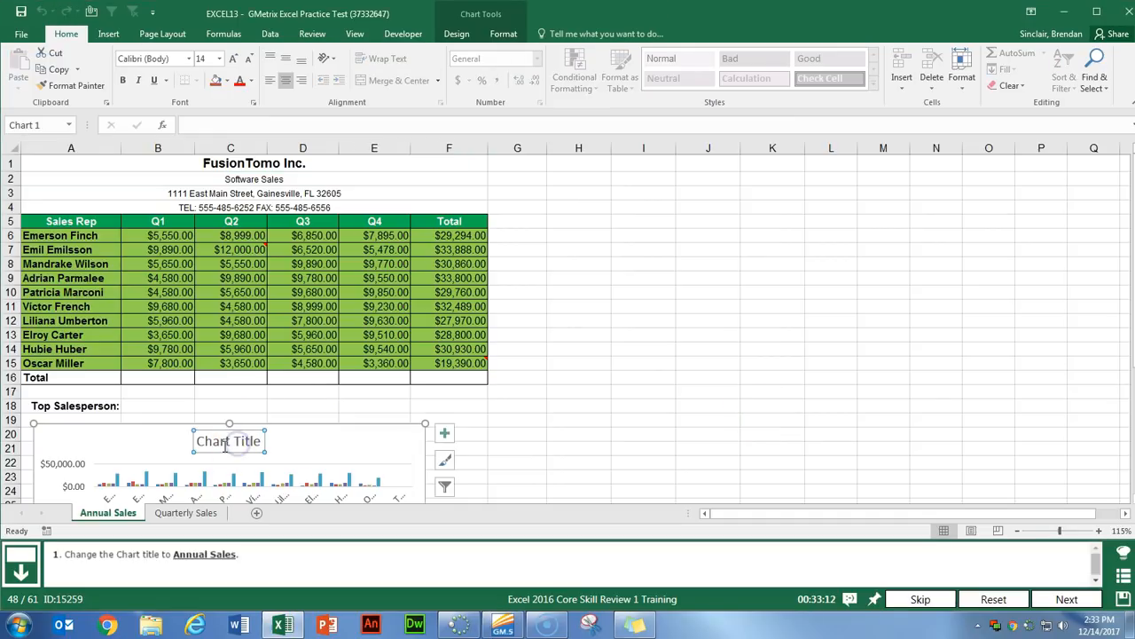
{"action": "triple_click", "coordinate": [223, 447]}
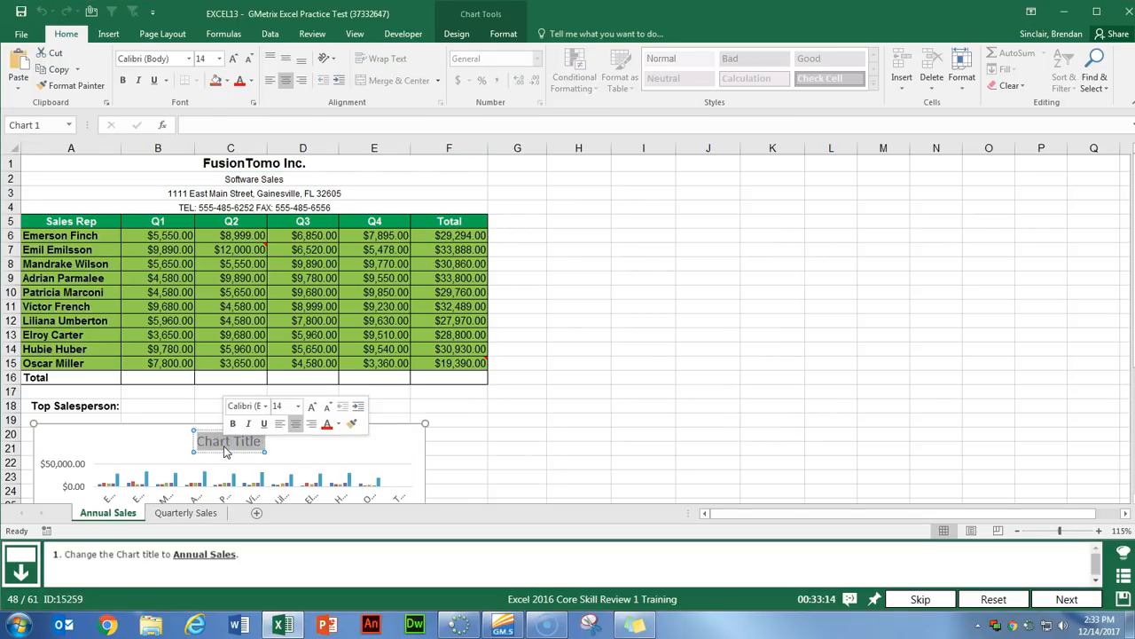
{"action": "type", "text": "Annual Sales"}
{"action": "left_click", "coordinate": [224, 446]}
{"action": "left_click", "coordinate": [334, 441]}
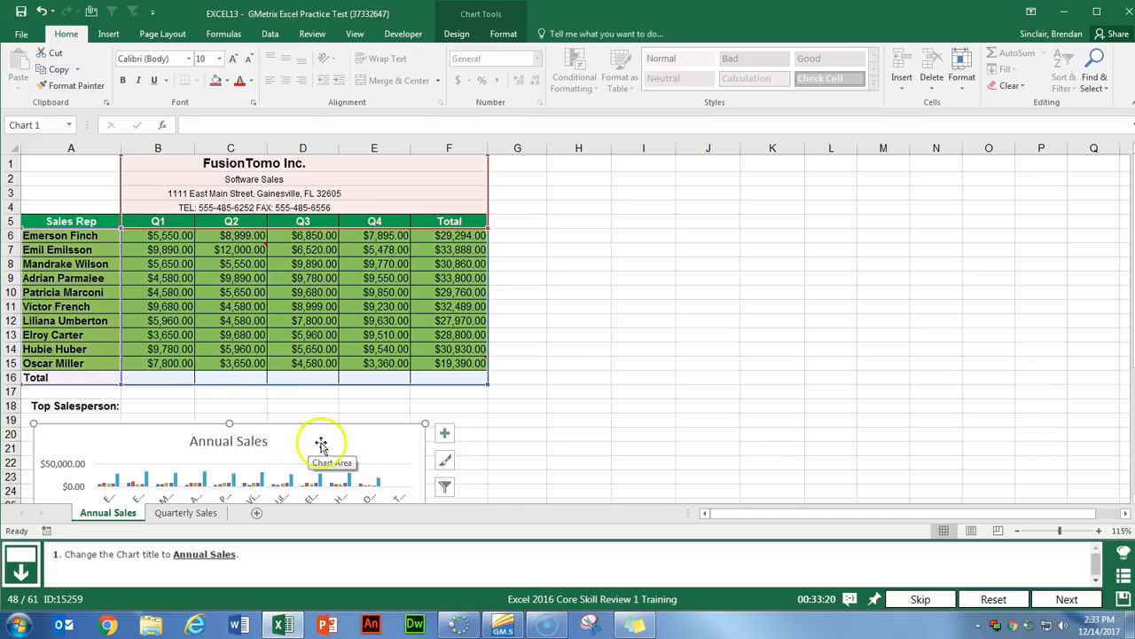
{"action": "left_click", "coordinate": [1060, 600]}
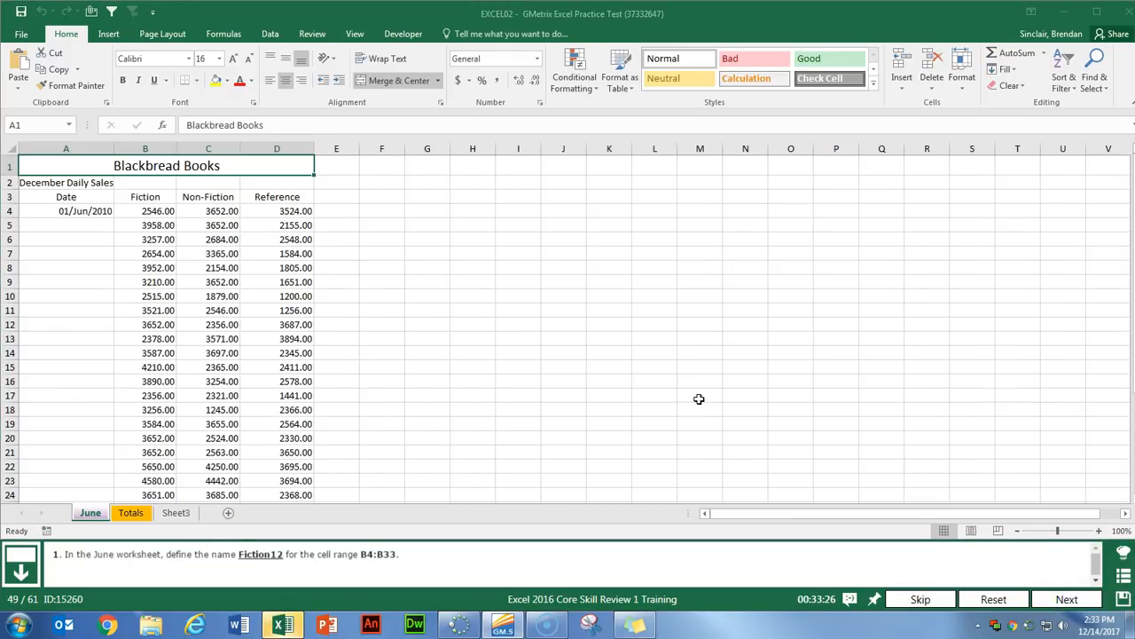
Define the name Fiction12 for the range B4:B33 in the June worksheet and advance to the next question
{"action": "left_click", "coordinate": [168, 213]}
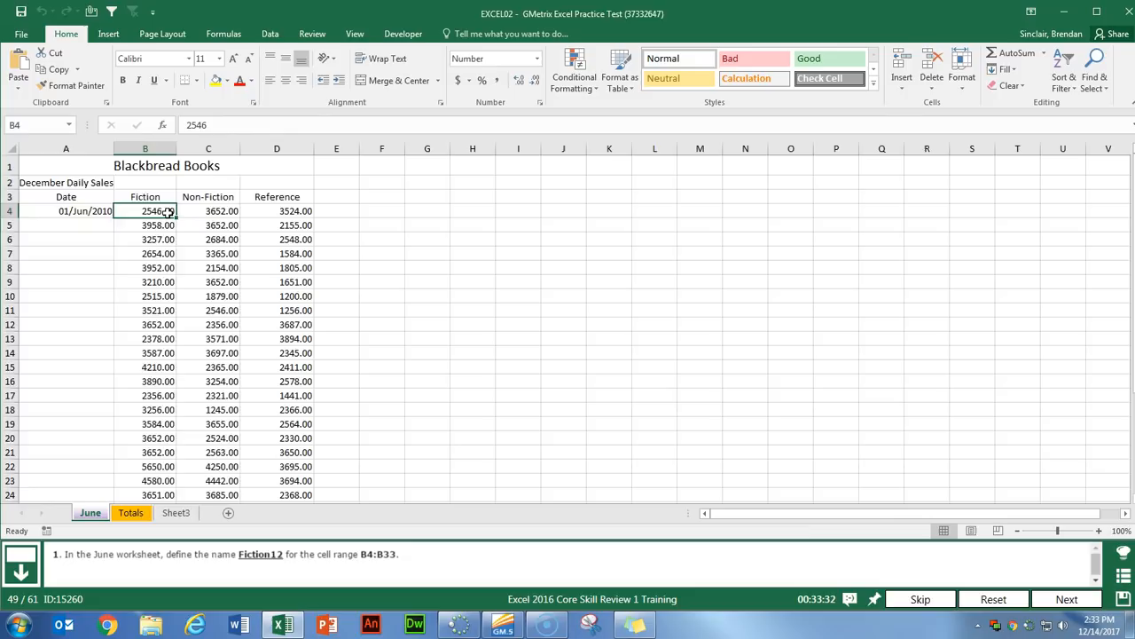
{"action": "key", "text": "ctrl+shift+Down"}
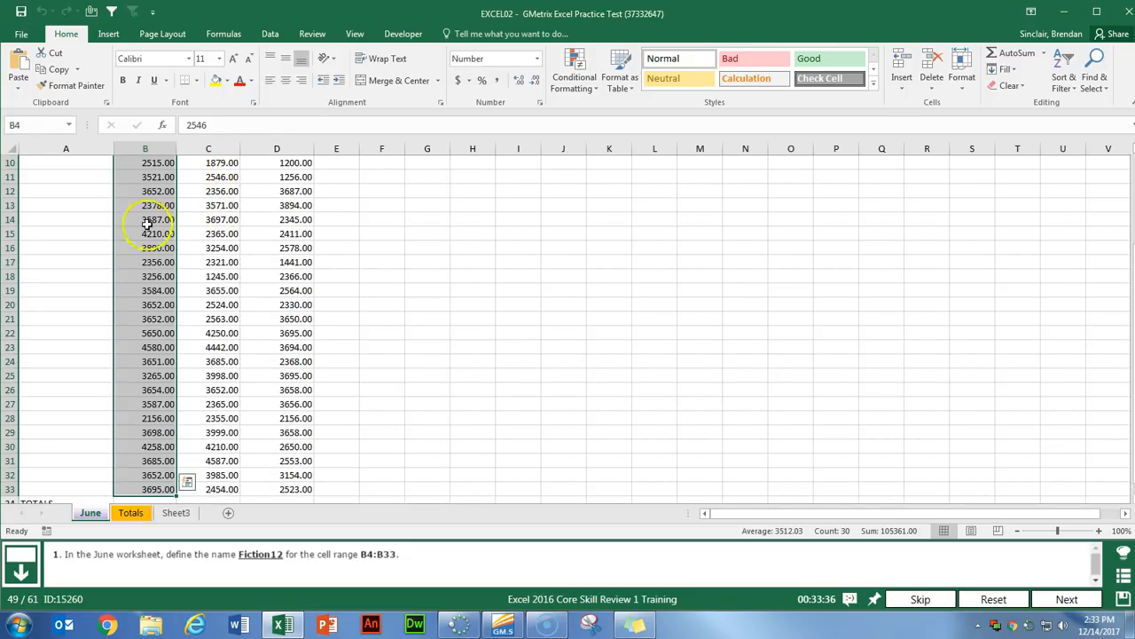
{"action": "left_click", "coordinate": [39, 127]}
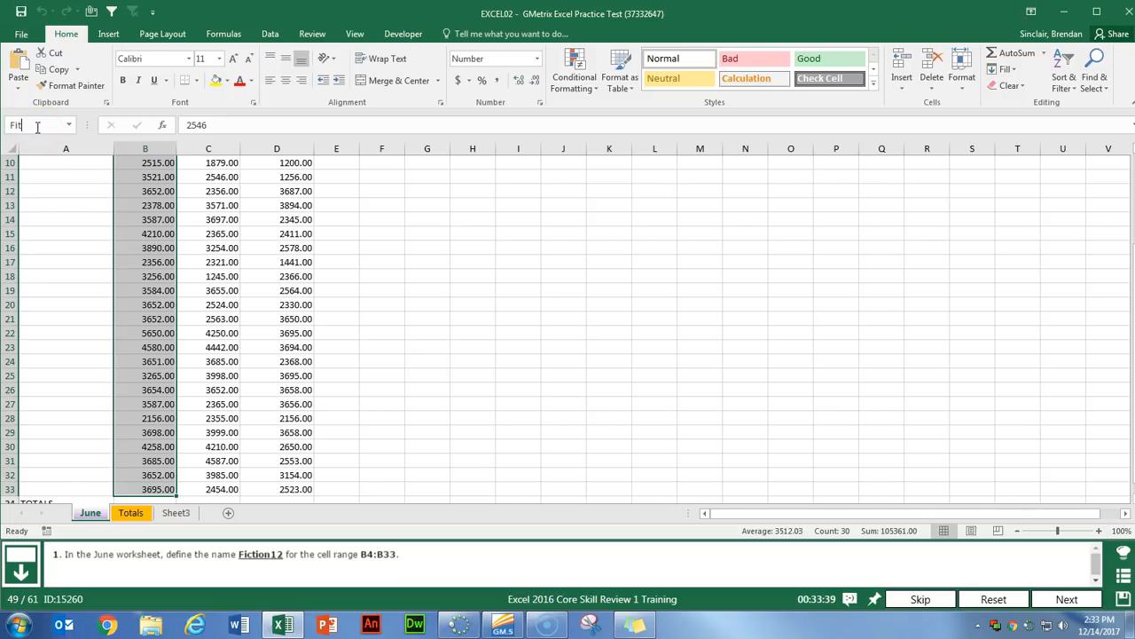
{"action": "type", "text": "Fiction12"}
{"action": "key", "text": "Return"}
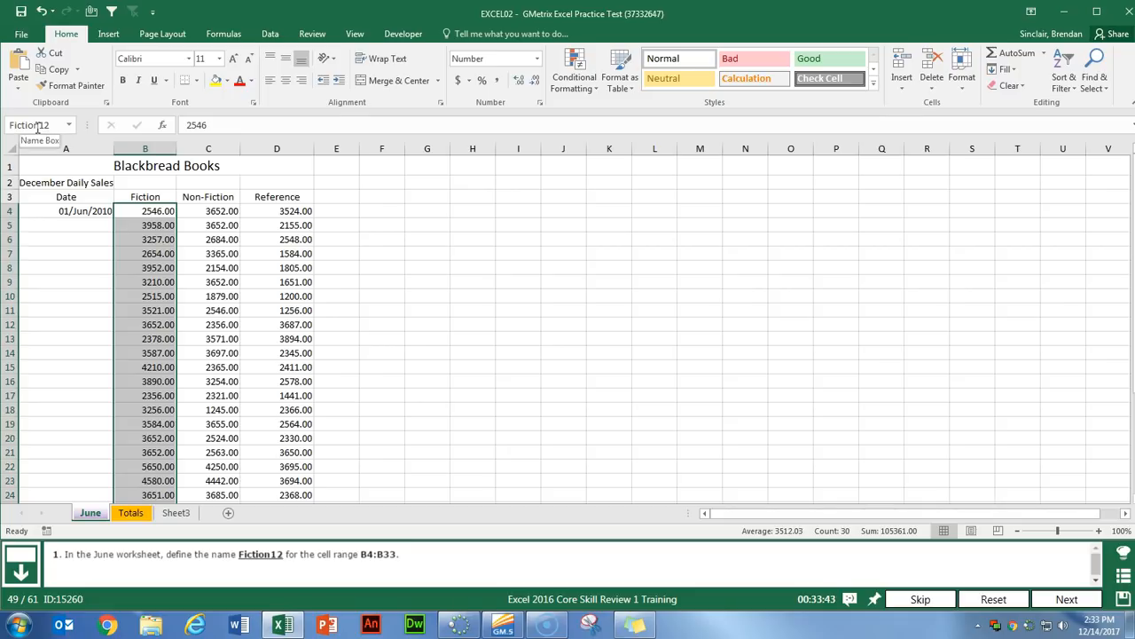
{"action": "left_click", "coordinate": [1056, 606]}
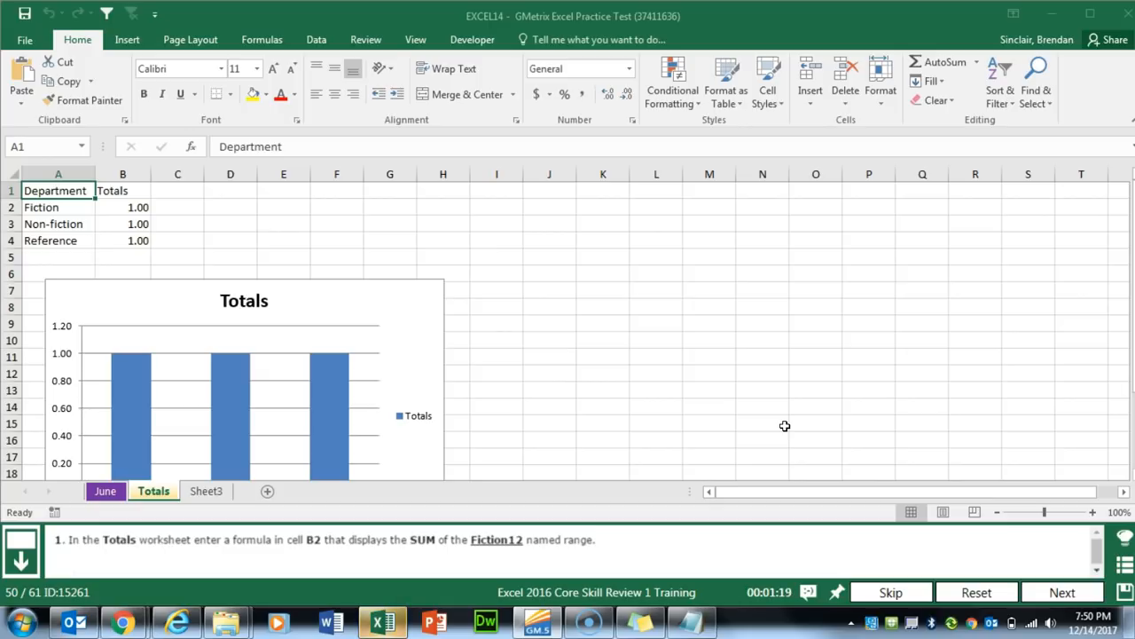
Enter the formula =sum(Fiction12) in cell B2 of the Totals worksheet and advance to the next question
{"action": "left_click", "coordinate": [131, 208]}
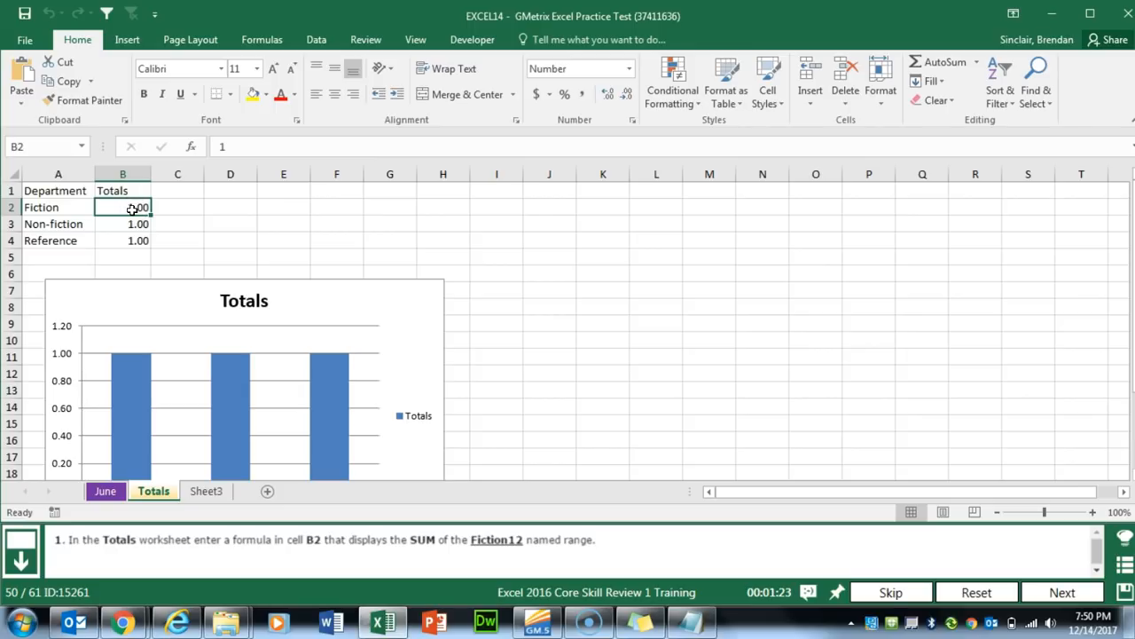
{"action": "type", "text": "=sum"}
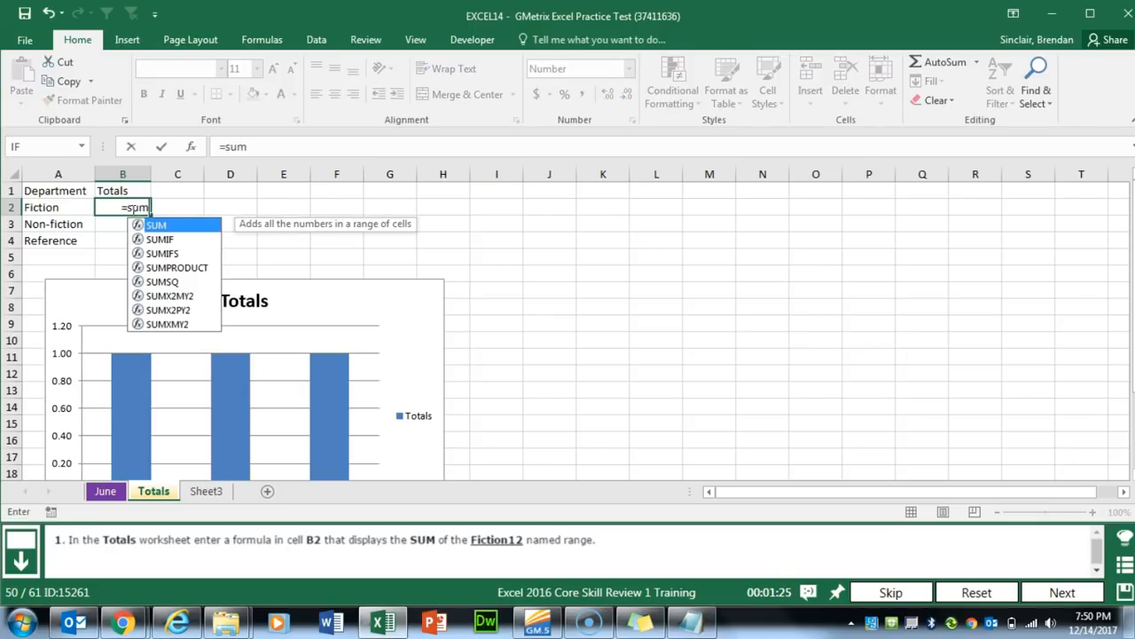
{"action": "type", "text": "(Fict"}
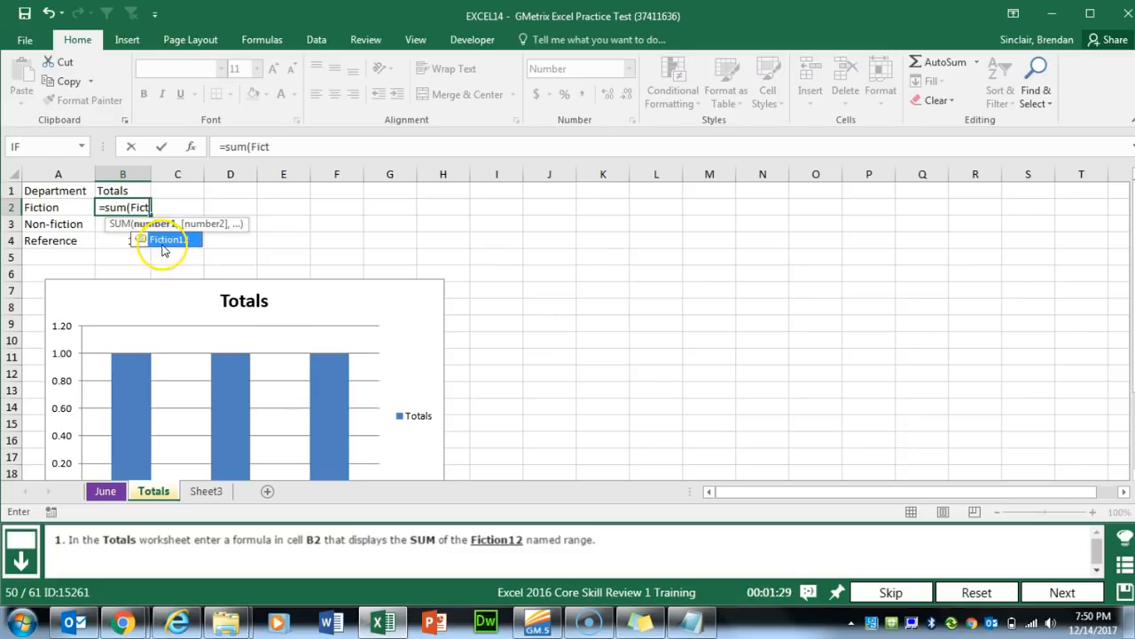
{"action": "double_click", "coordinate": [161, 240]}
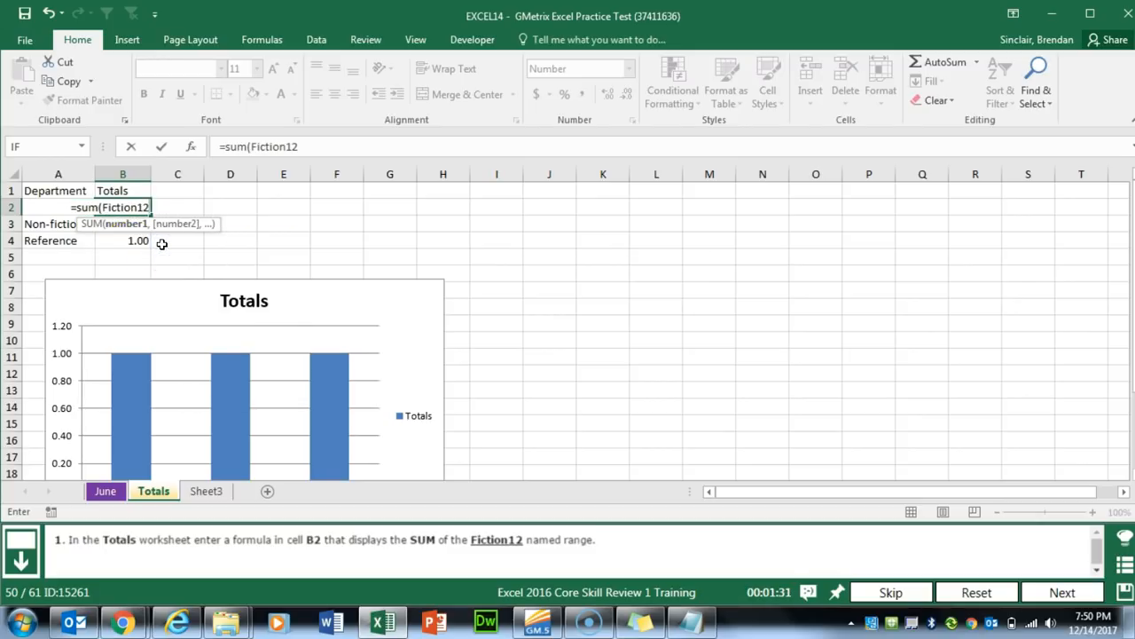
{"action": "type", "text": ")"}
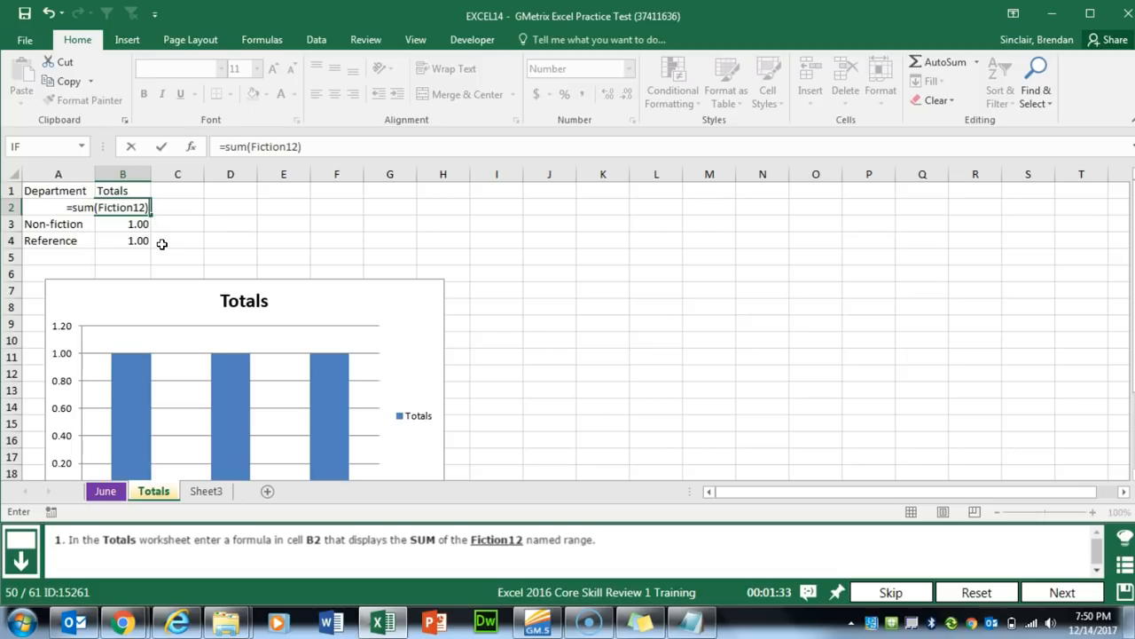
{"action": "key", "text": "Return"}
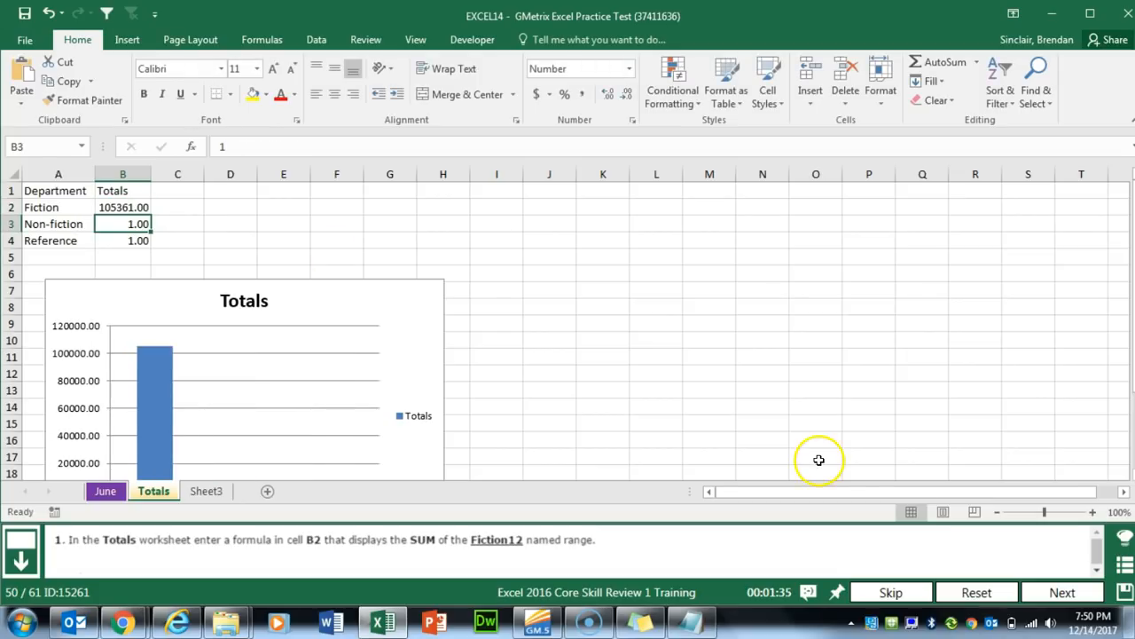
{"action": "left_click", "coordinate": [1028, 591]}
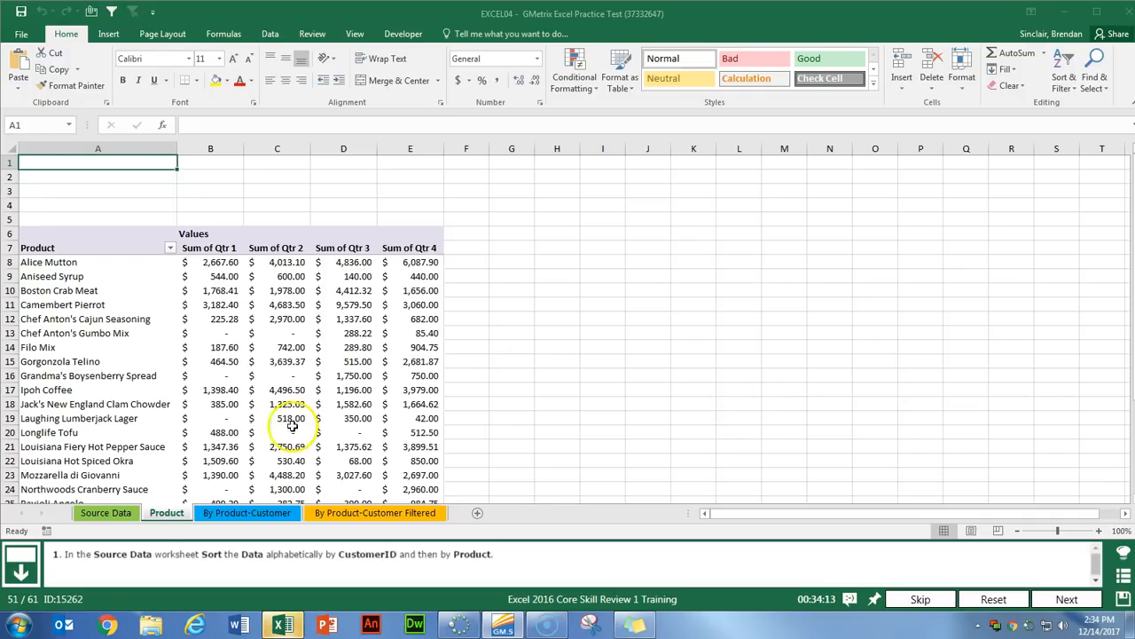
Start a custom sort of all data in the Source Data worksheet, with CustomerID as the first sort column, A to Z
{"action": "left_click", "coordinate": [133, 513]}
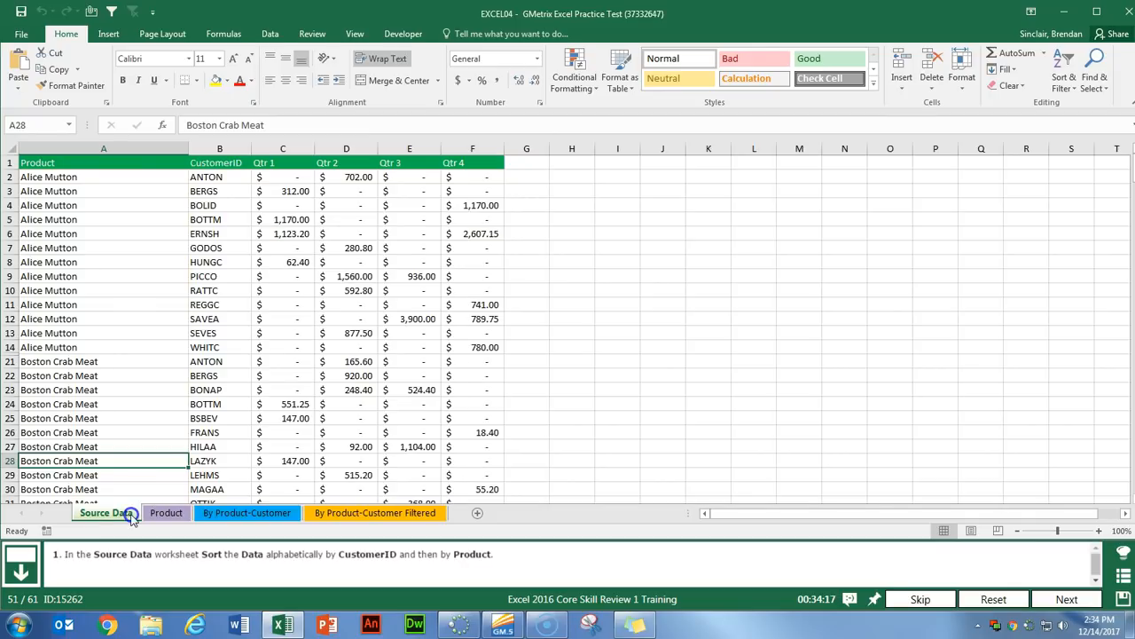
{"action": "left_click", "coordinate": [102, 160]}
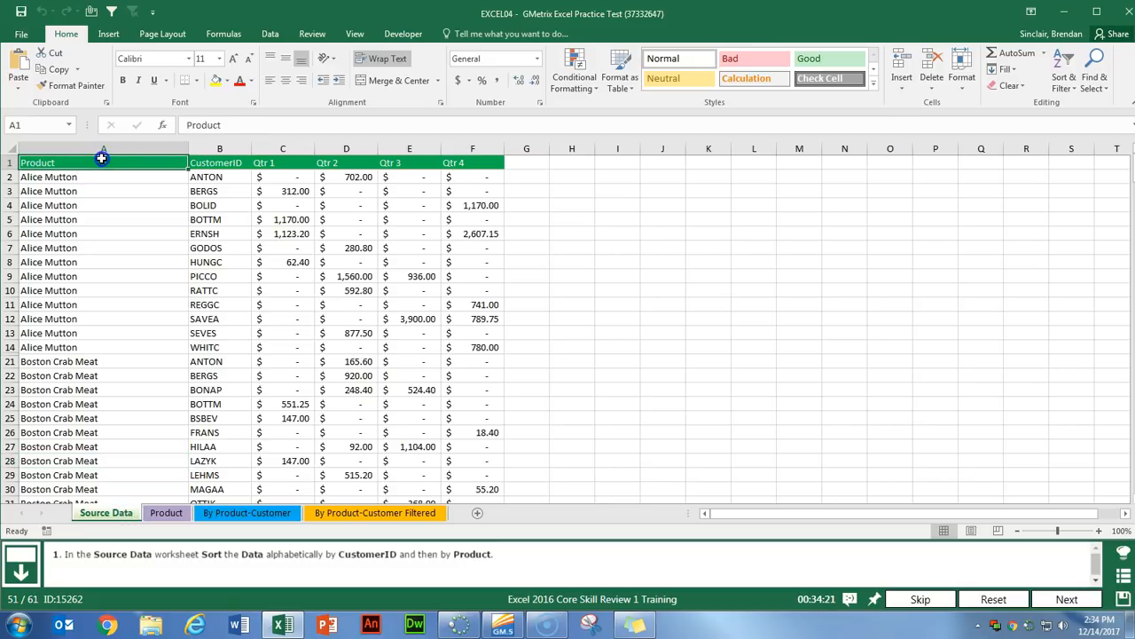
{"action": "key", "text": "ctrl+shift+End"}
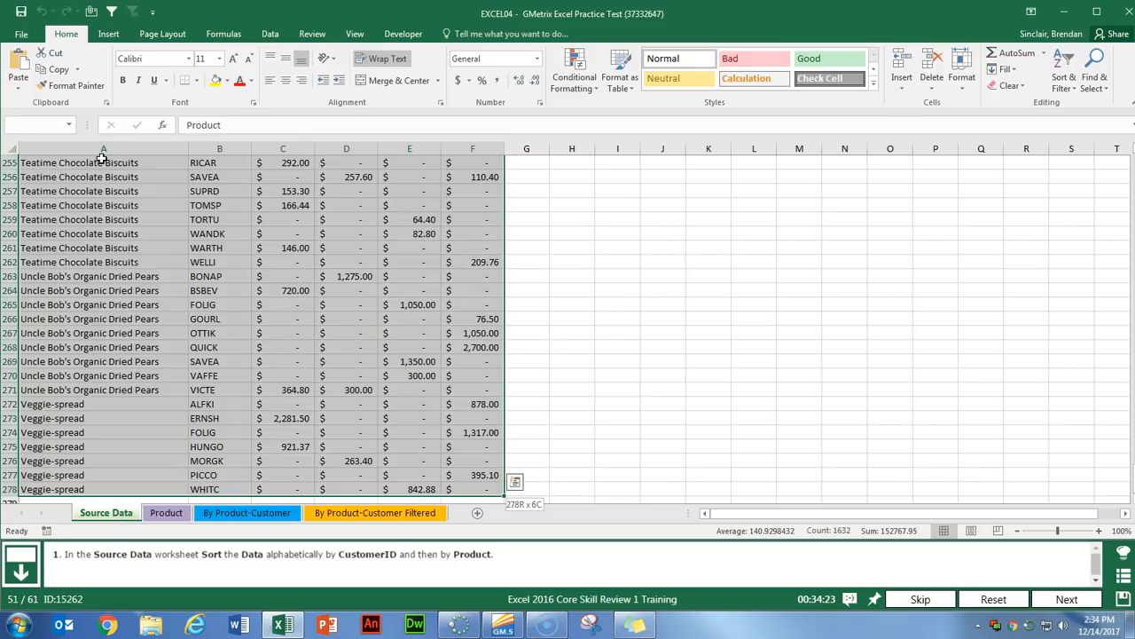
{"action": "left_click", "coordinate": [267, 35]}
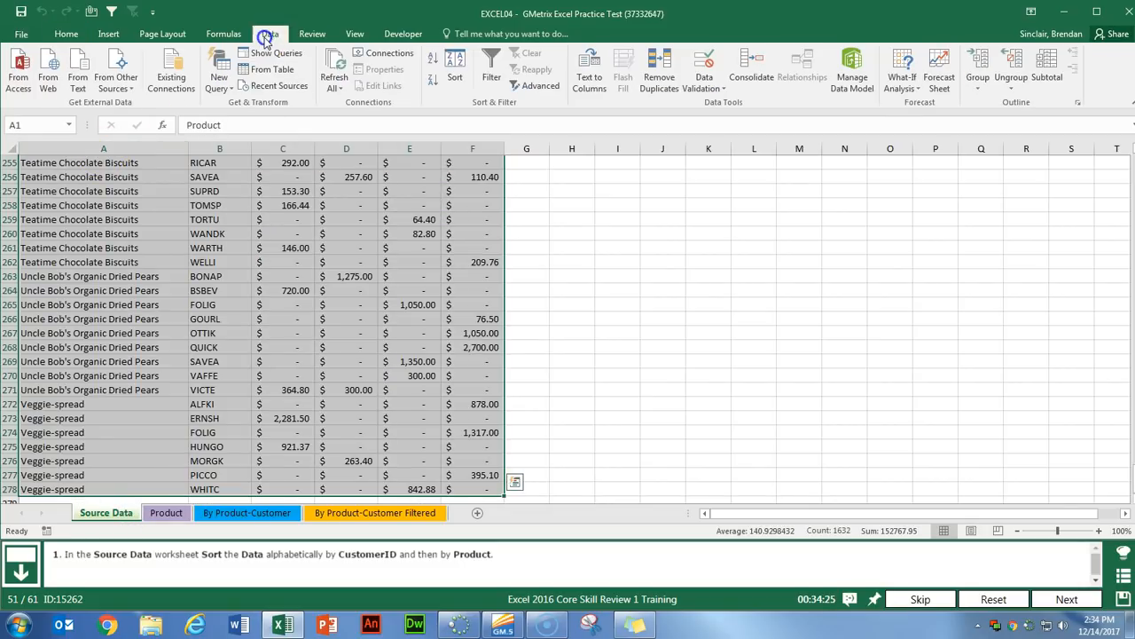
{"action": "left_click", "coordinate": [455, 71]}
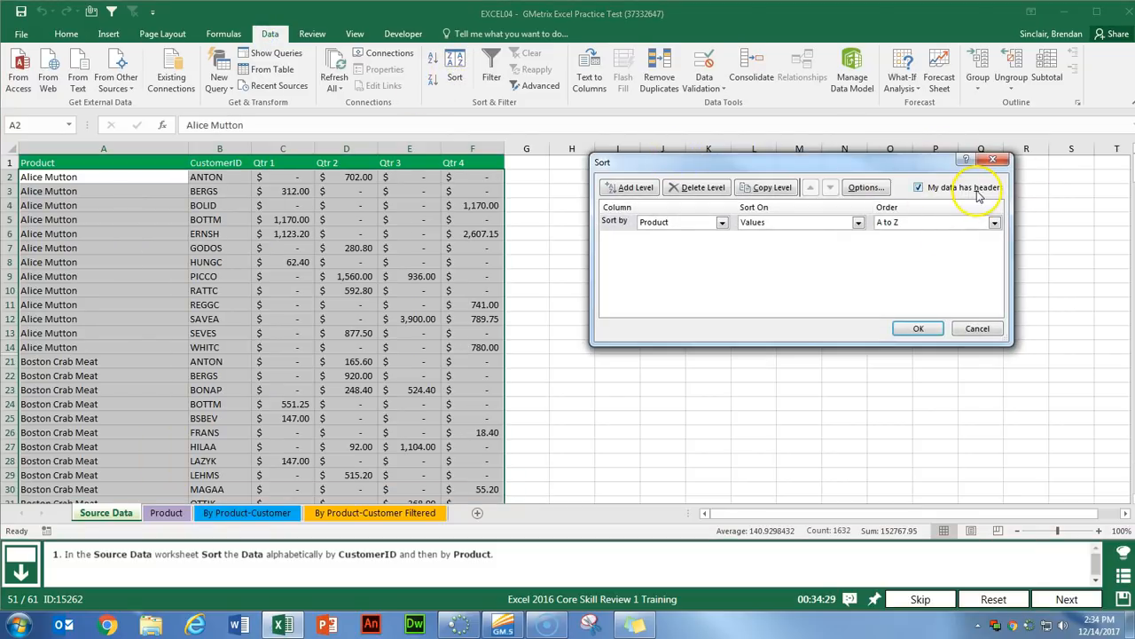
{"action": "left_click", "coordinate": [722, 221]}
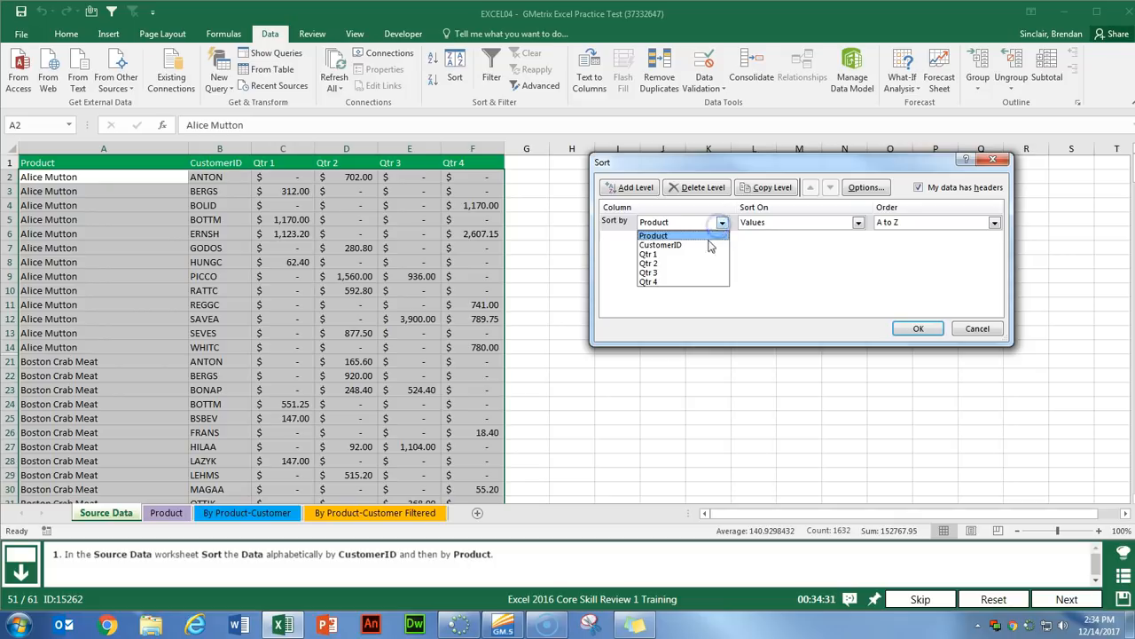
{"action": "left_click", "coordinate": [690, 245]}
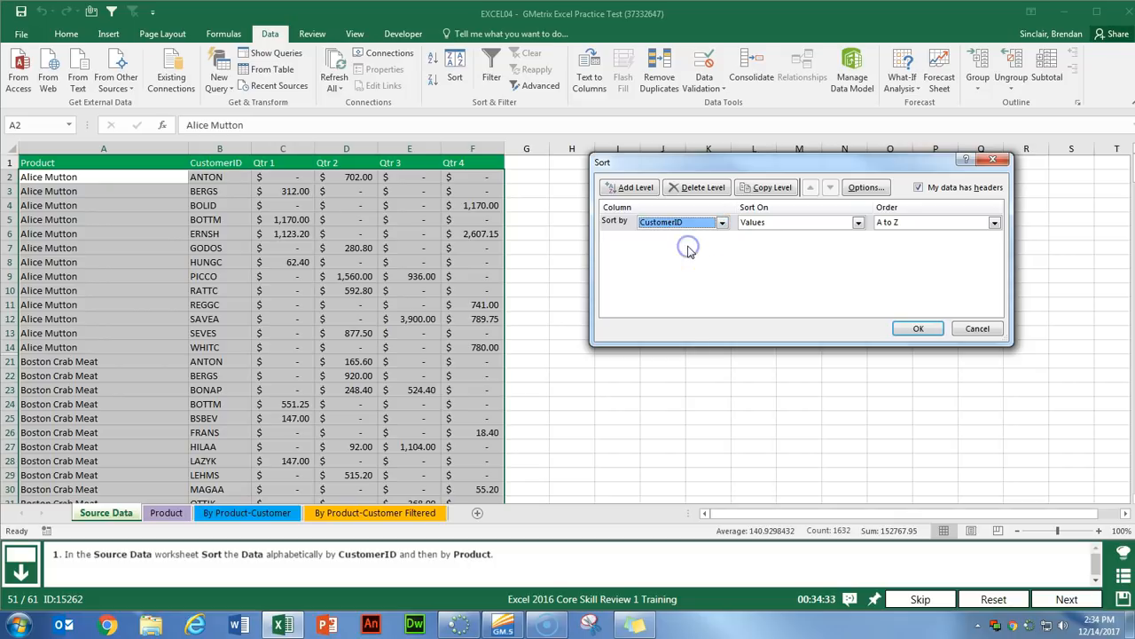
Add a second sort level by Product, A to Z, apply the sort and advance to the next question
{"action": "left_click", "coordinate": [632, 189]}
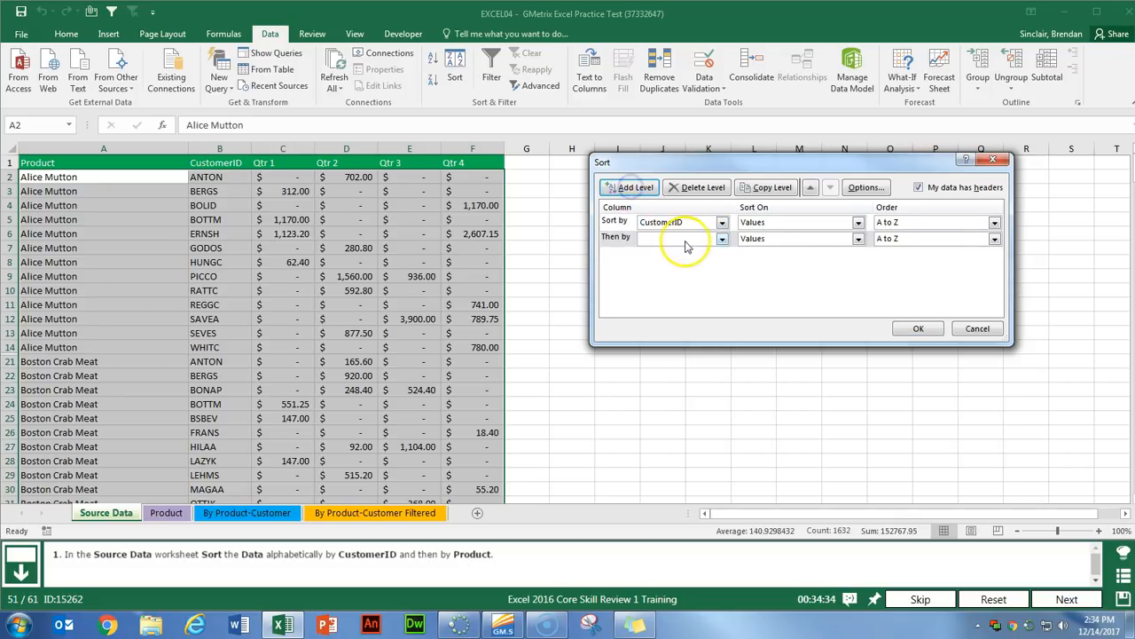
{"action": "left_click", "coordinate": [687, 237]}
{"action": "left_click", "coordinate": [678, 254]}
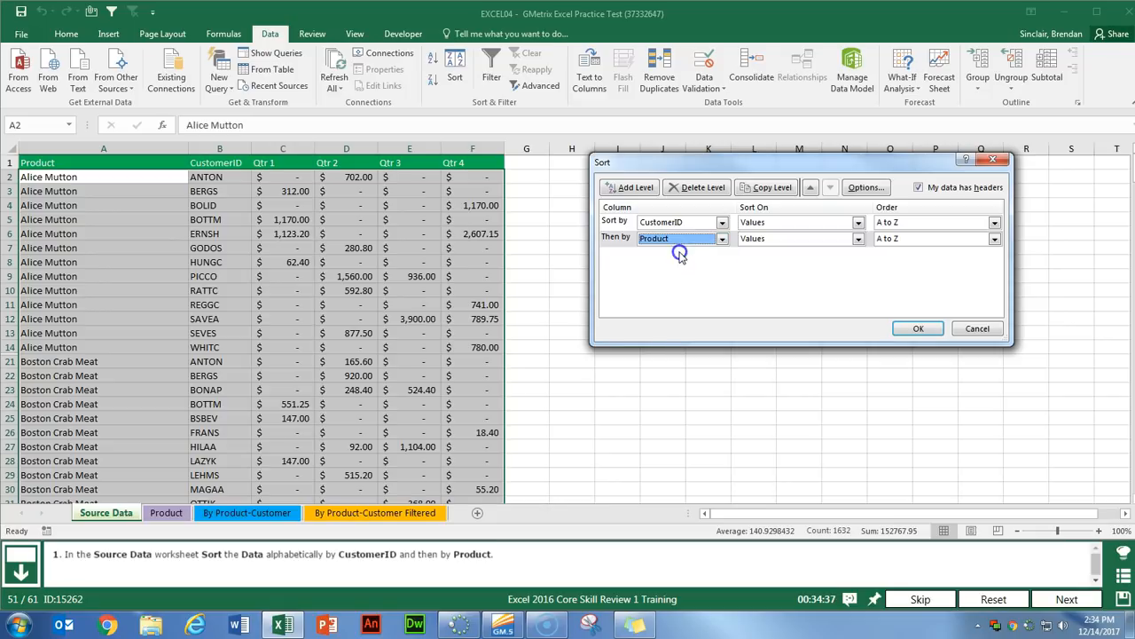
{"action": "left_click", "coordinate": [909, 331]}
{"action": "left_click", "coordinate": [1067, 598]}
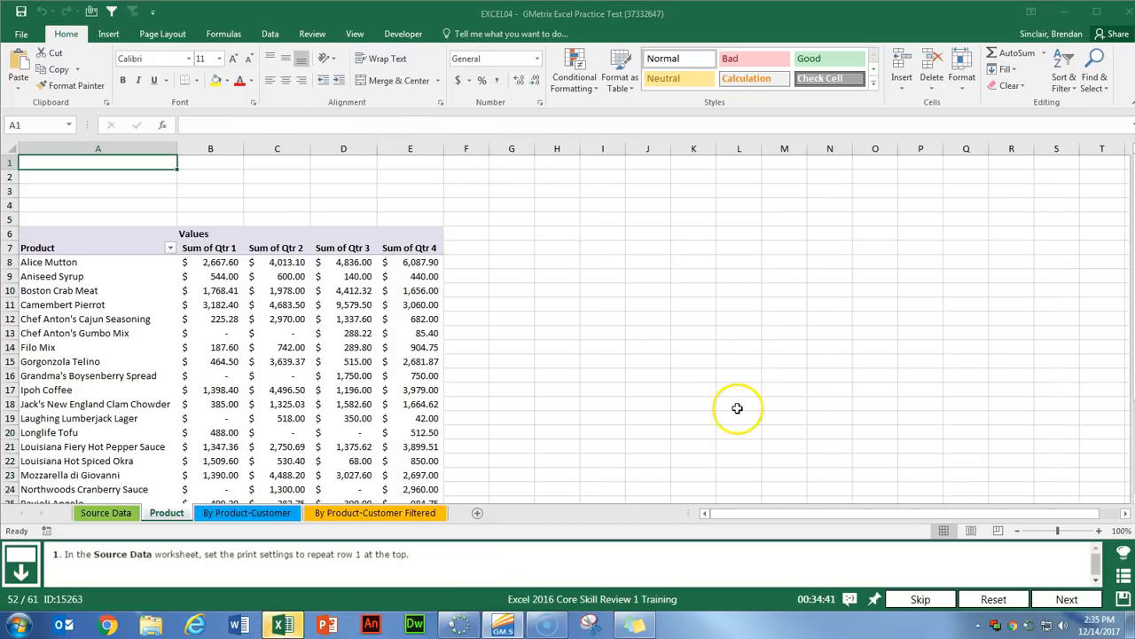
Set the Source Data worksheet to repeat row 1 ($1:$1) at the top of printed pages and advance to the next question
{"action": "left_click", "coordinate": [105, 513]}
{"action": "left_click_drag", "start_coordinate": [36, 163], "coordinate": [452, 162]}
{"action": "left_click", "coordinate": [395, 232]}
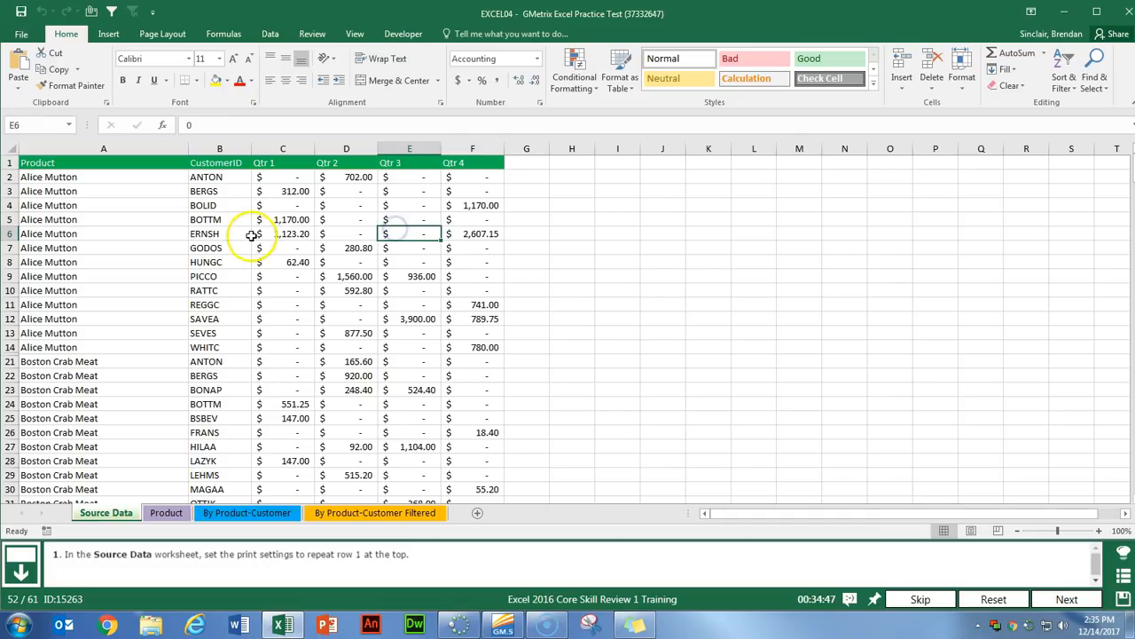
{"action": "left_click", "coordinate": [178, 40]}
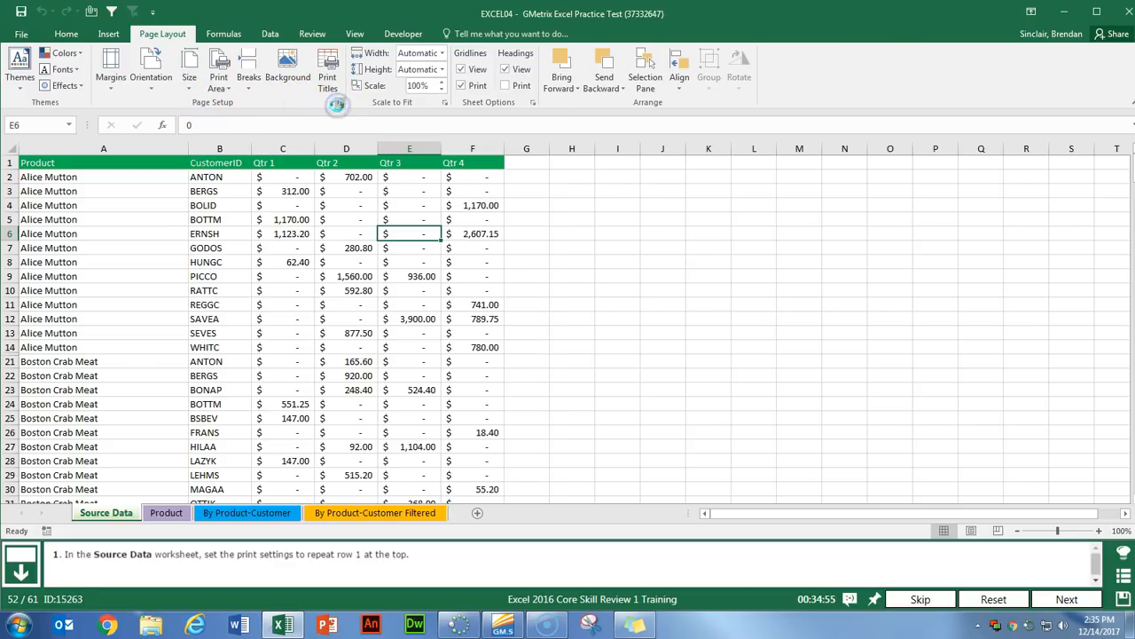
{"action": "left_click", "coordinate": [340, 103]}
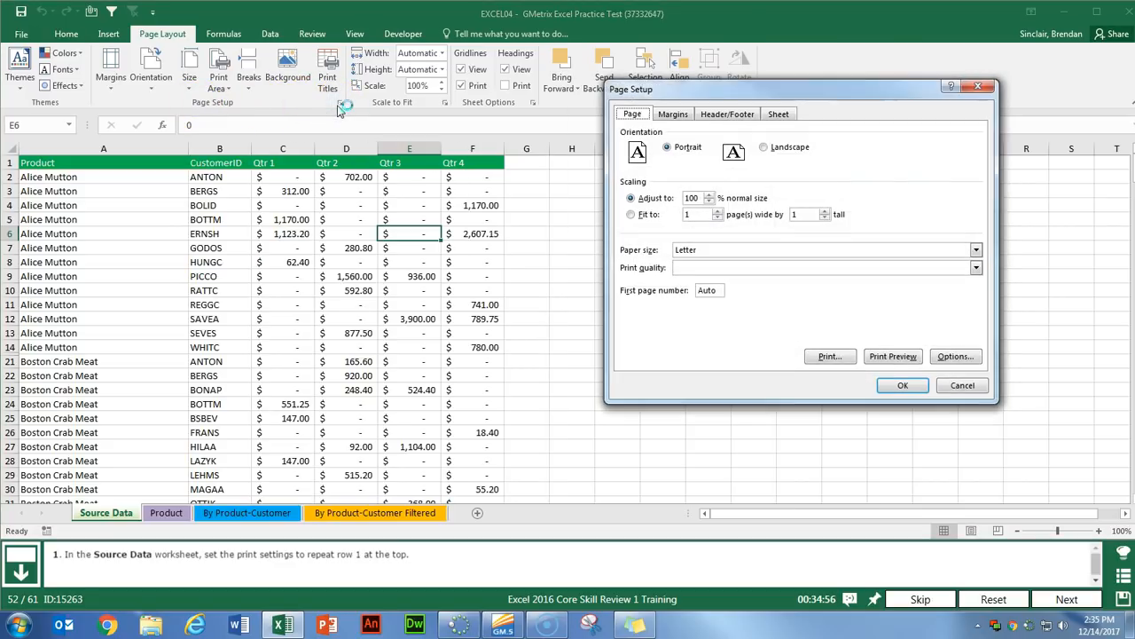
{"action": "left_click", "coordinate": [778, 115]}
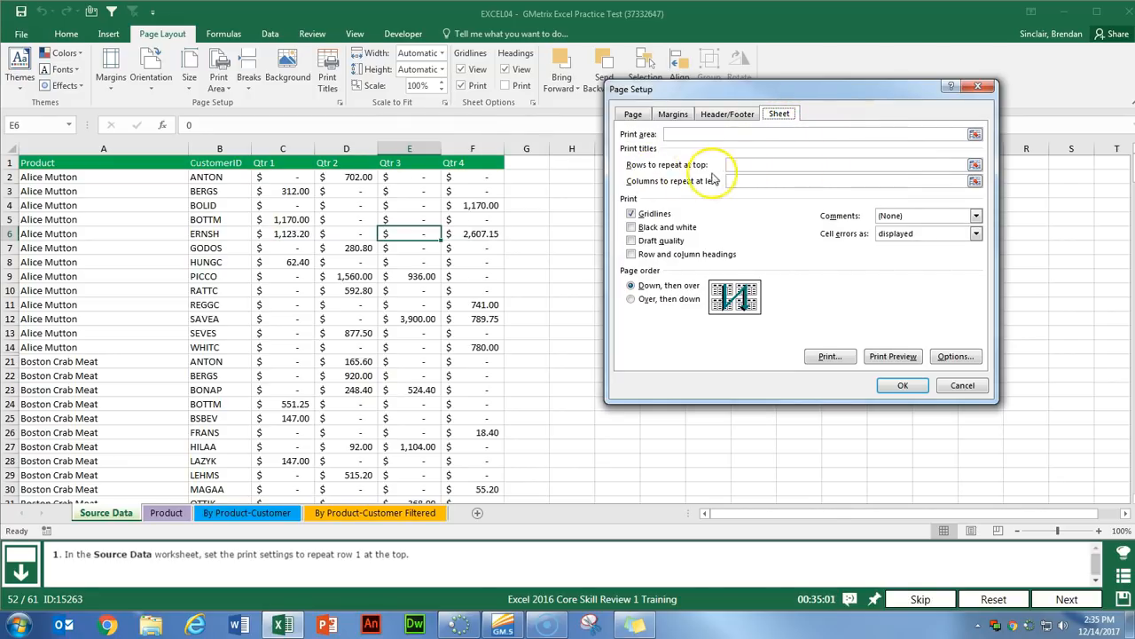
{"action": "left_click", "coordinate": [975, 165]}
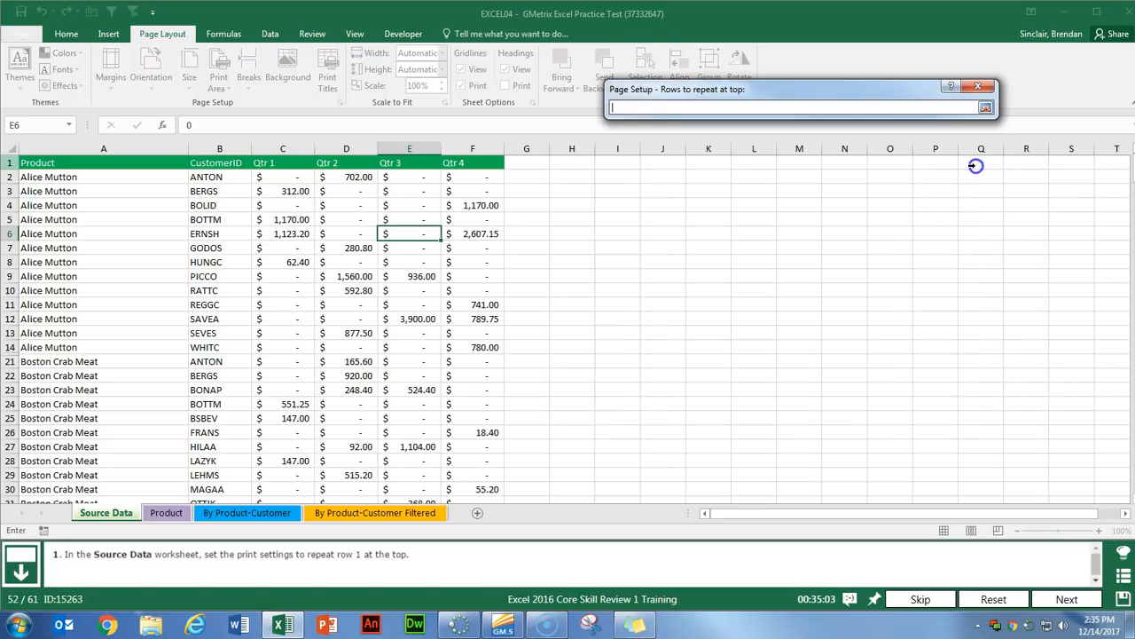
{"action": "left_click", "coordinate": [12, 162]}
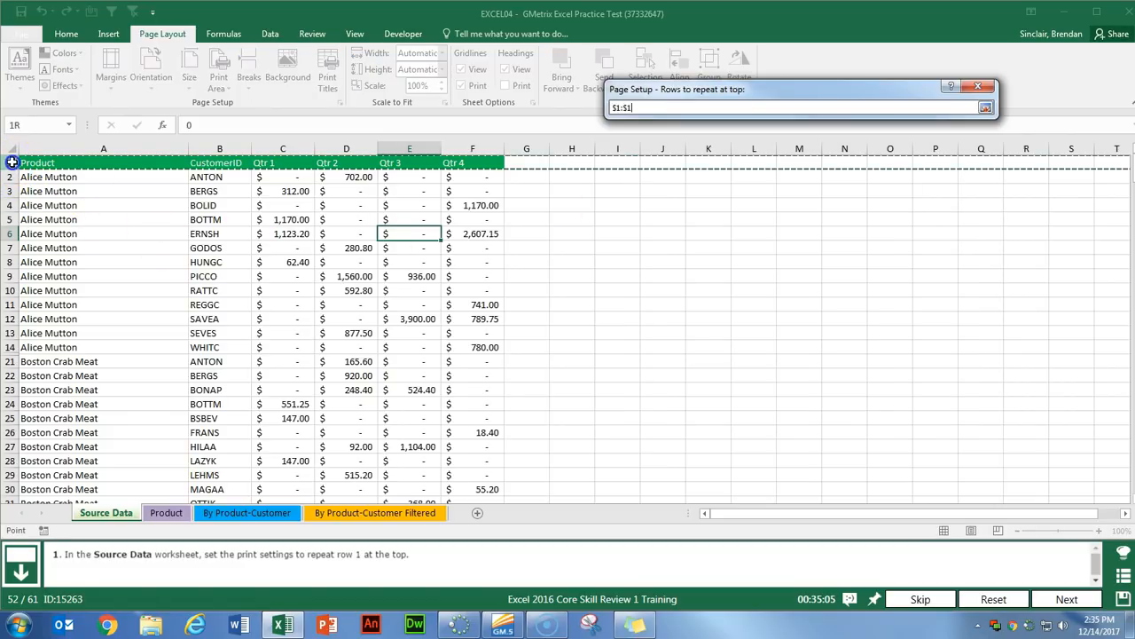
{"action": "left_click", "coordinate": [987, 108]}
{"action": "left_click", "coordinate": [898, 385]}
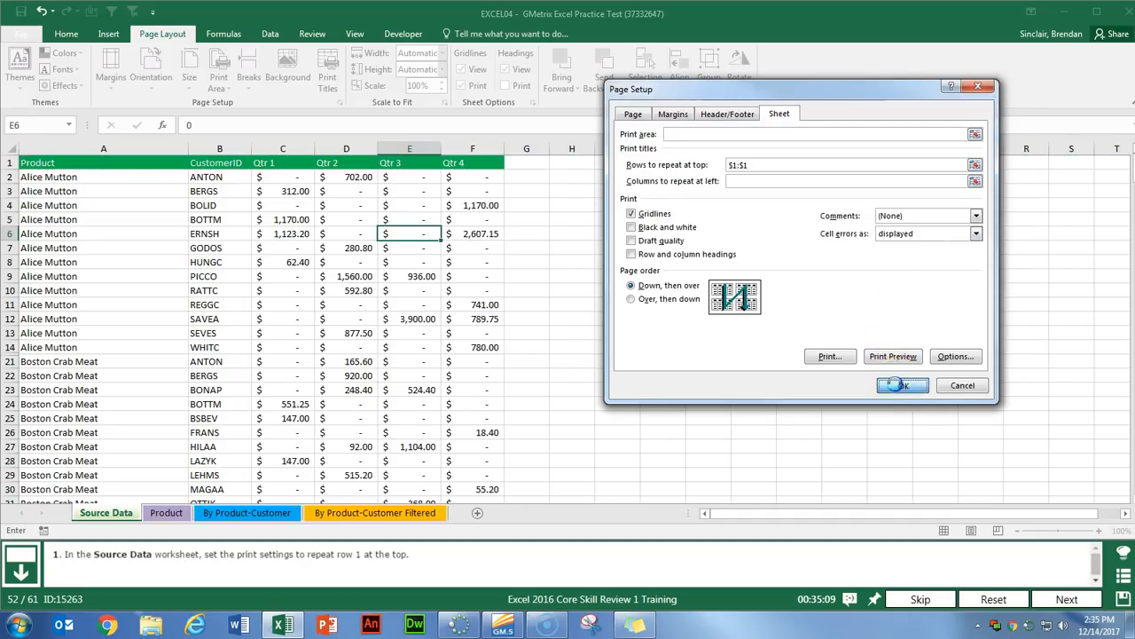
{"action": "left_click", "coordinate": [1067, 598]}
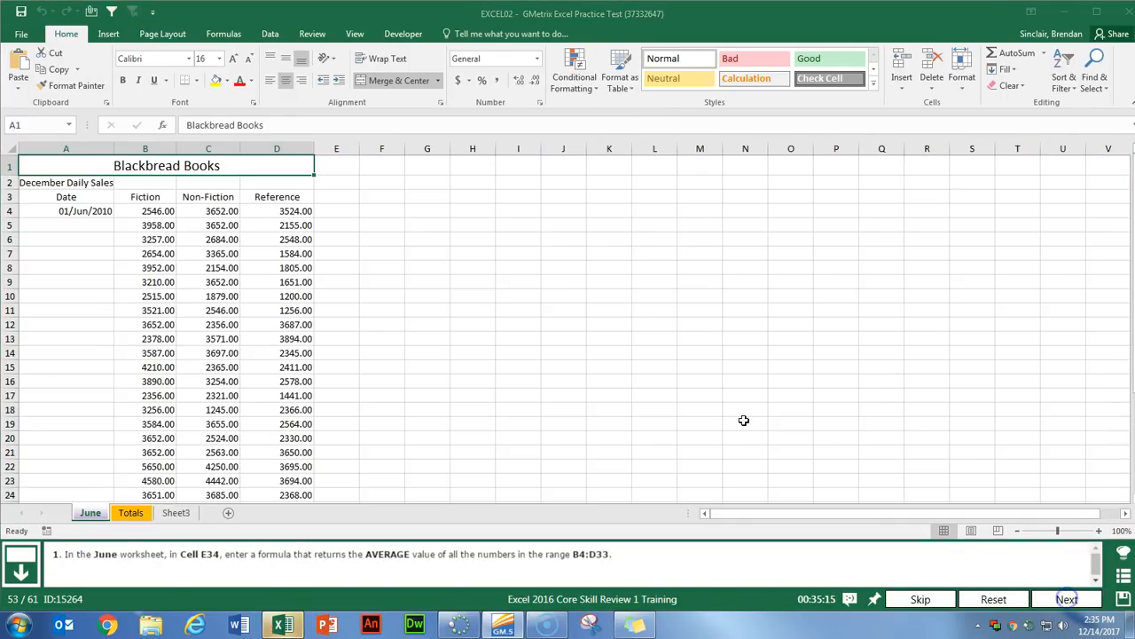
Enter the formula =AVERAGE(B4:D33) in cell E34 of the June worksheet and advance to the next question
{"action": "left_click", "coordinate": [157, 322]}
{"action": "scroll", "coordinate": [164, 326], "scroll_direction": "down", "scroll_amount": 5}
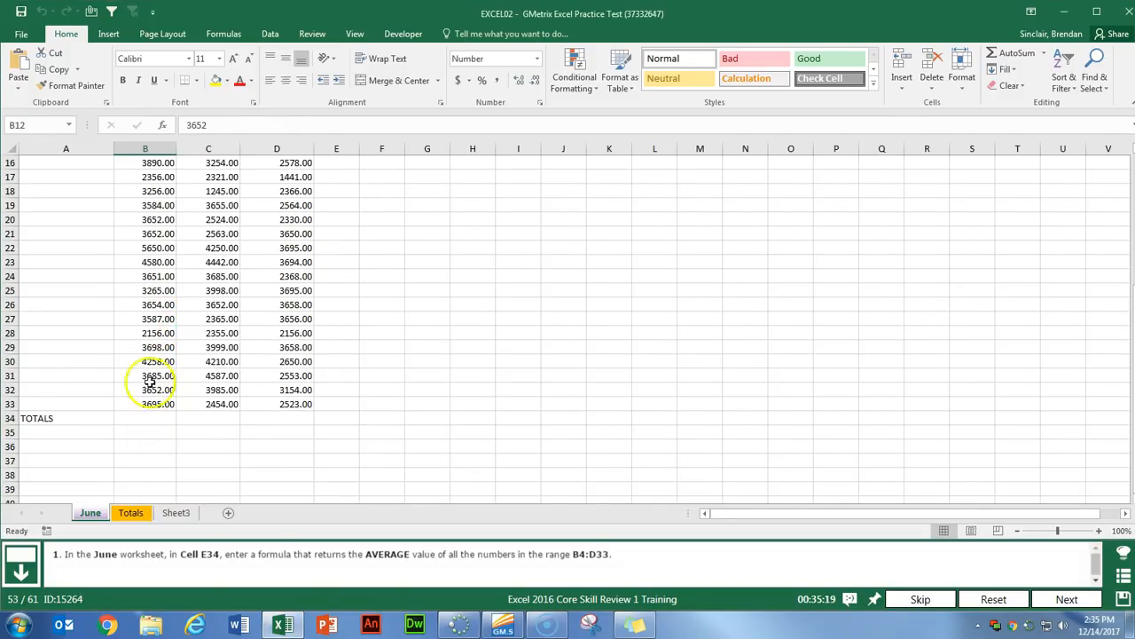
{"action": "left_click", "coordinate": [341, 417]}
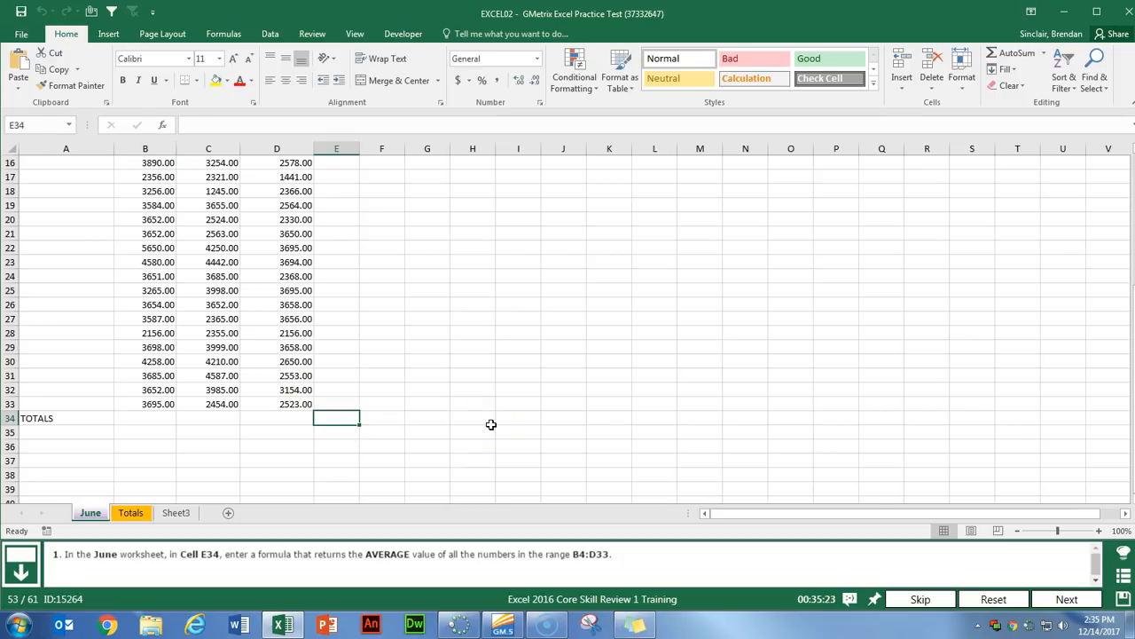
{"action": "left_click", "coordinate": [1042, 54]}
{"action": "left_click", "coordinate": [338, 415]}
{"action": "type", "text": "=ave"}
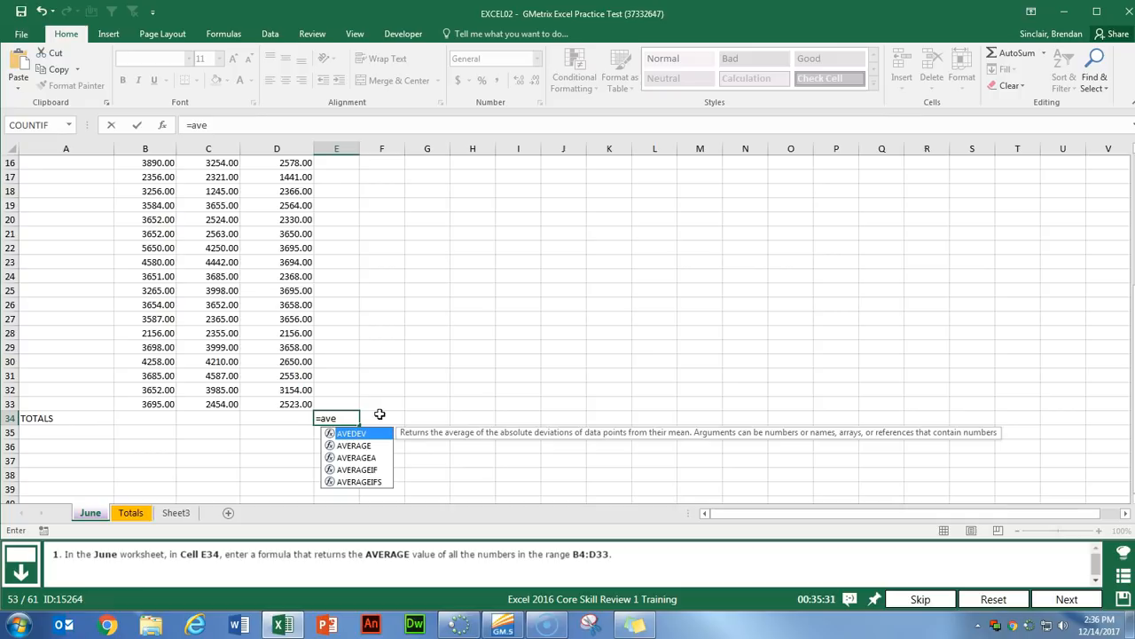
{"action": "type", "text": "rag"}
{"action": "key", "text": "Tab"}
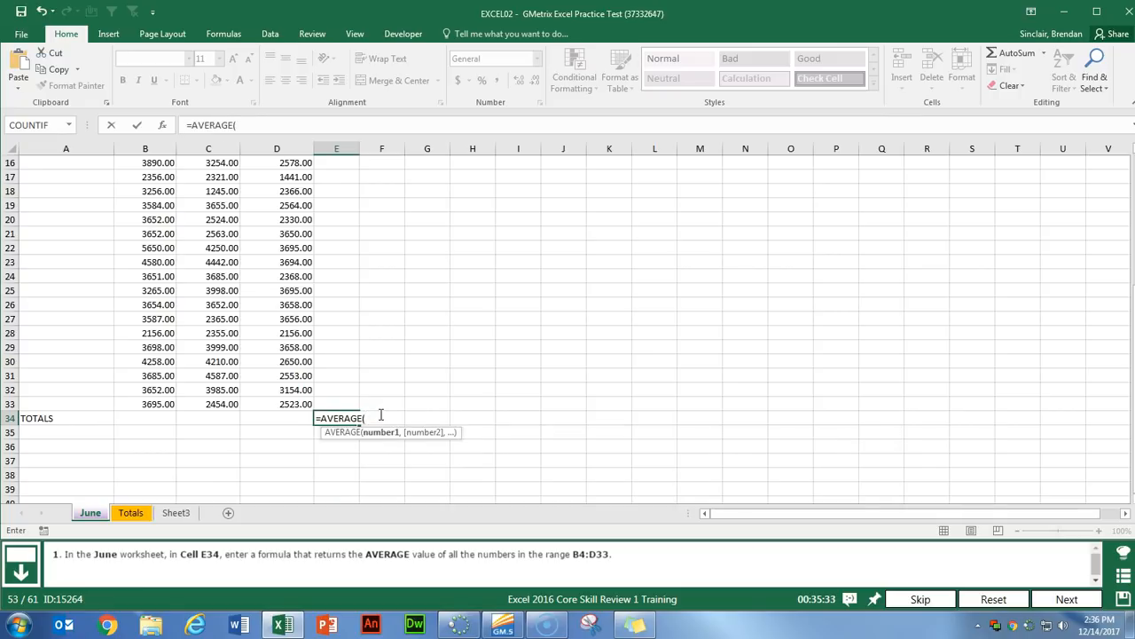
{"action": "type", "text": "B4:D33"}
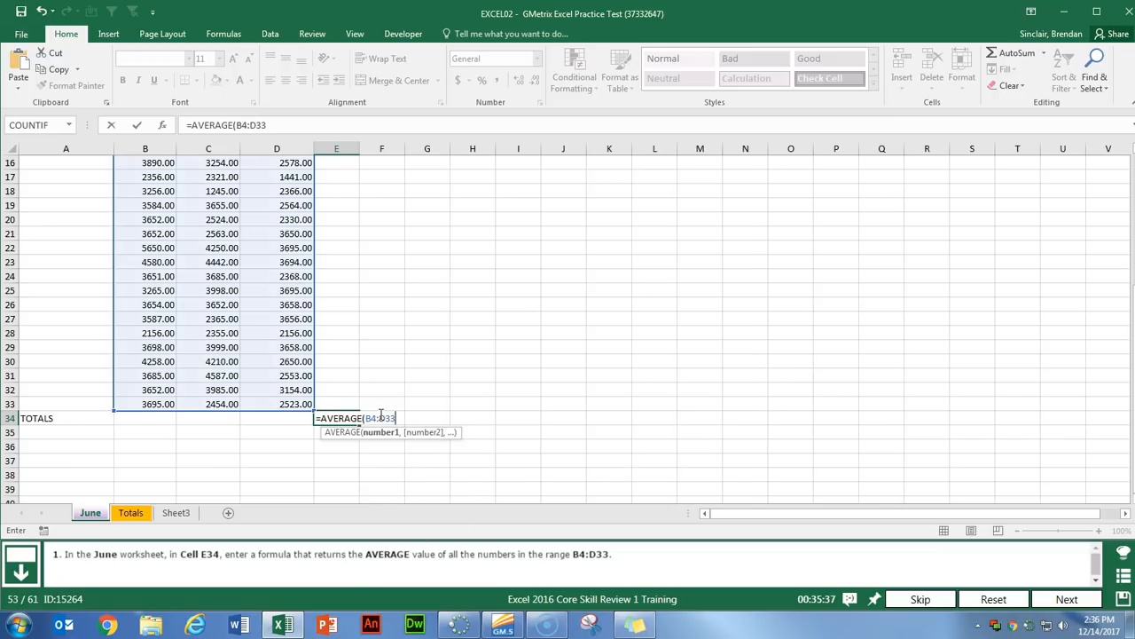
{"action": "type", "text": ")"}
{"action": "key", "text": "Return"}
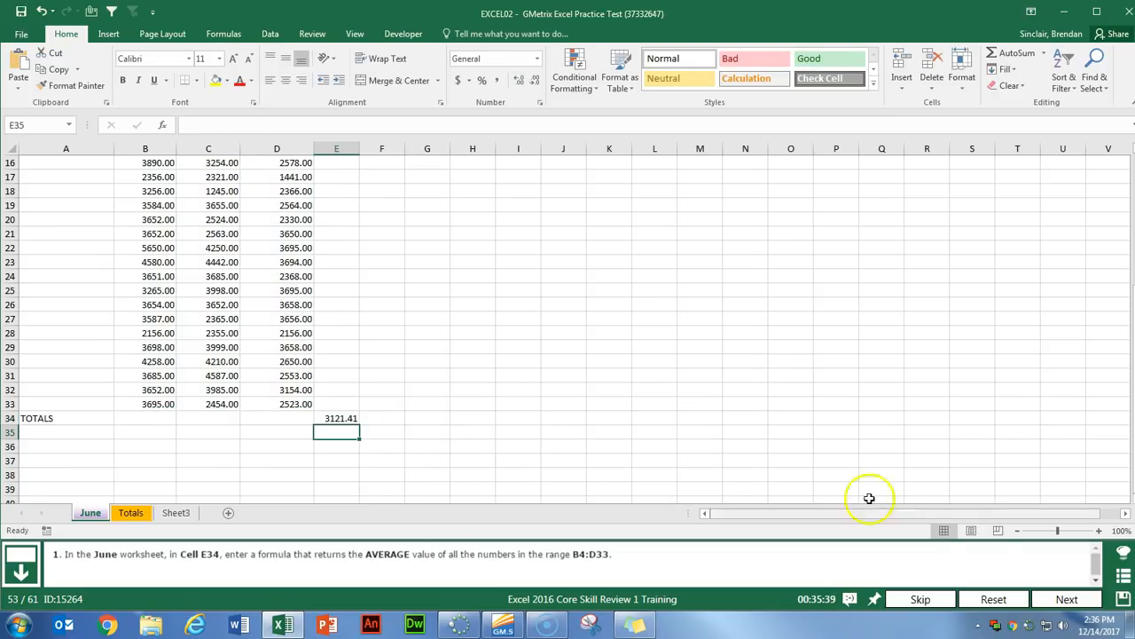
{"action": "left_click", "coordinate": [1067, 600]}
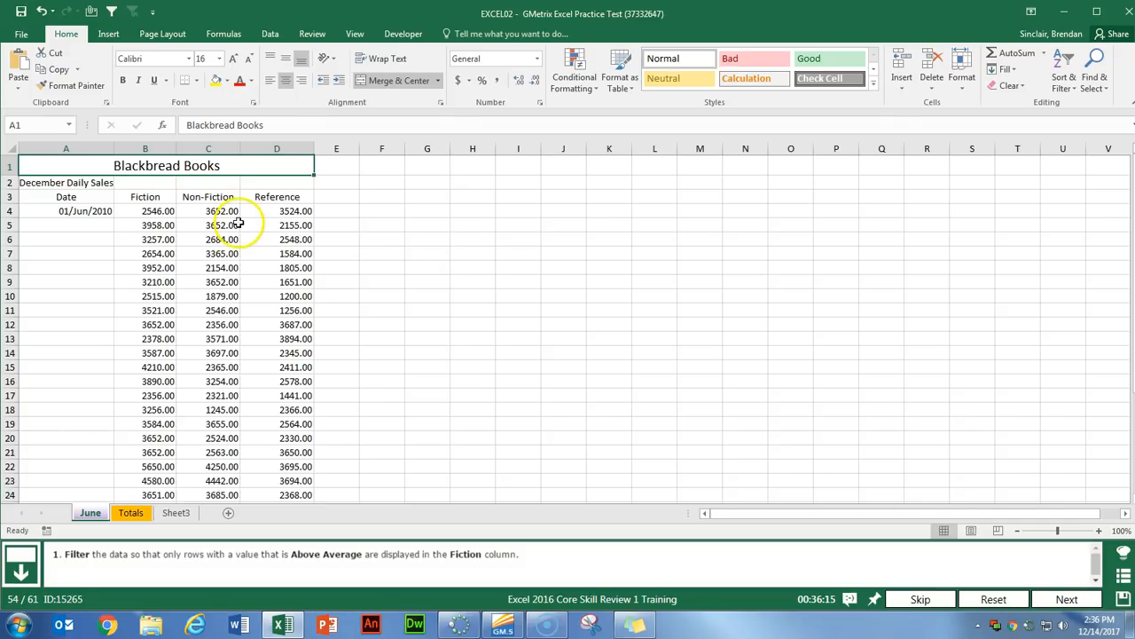
Add filters to header row 3 of the June worksheet, filter the Fiction column to Above Average values and advance to the next question
{"action": "left_click", "coordinate": [10, 196]}
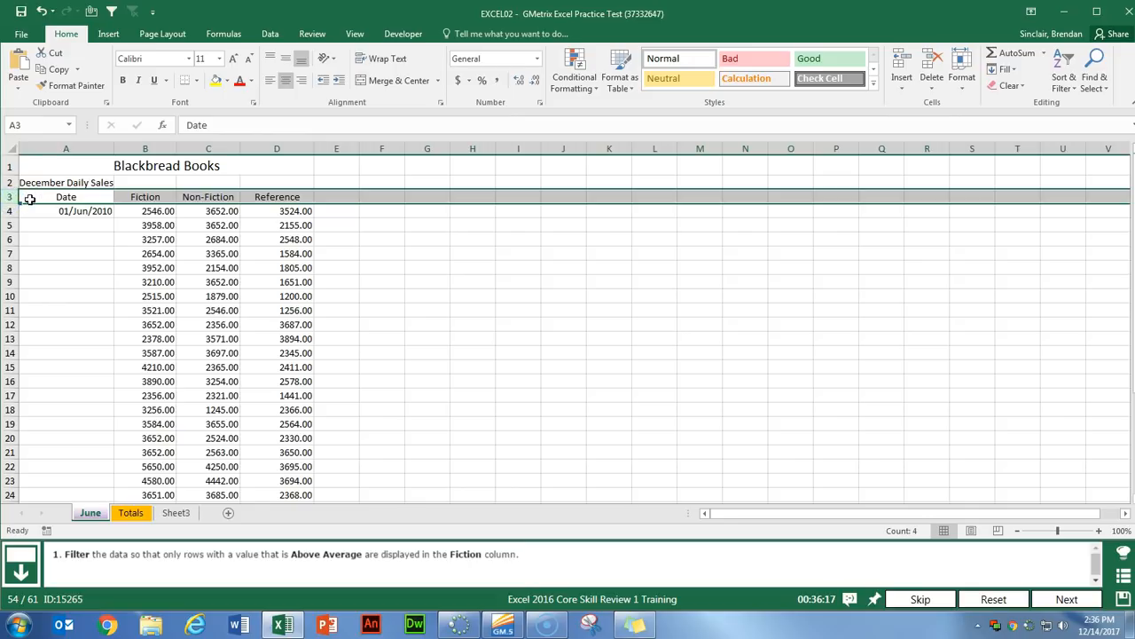
{"action": "left_click", "coordinate": [270, 35]}
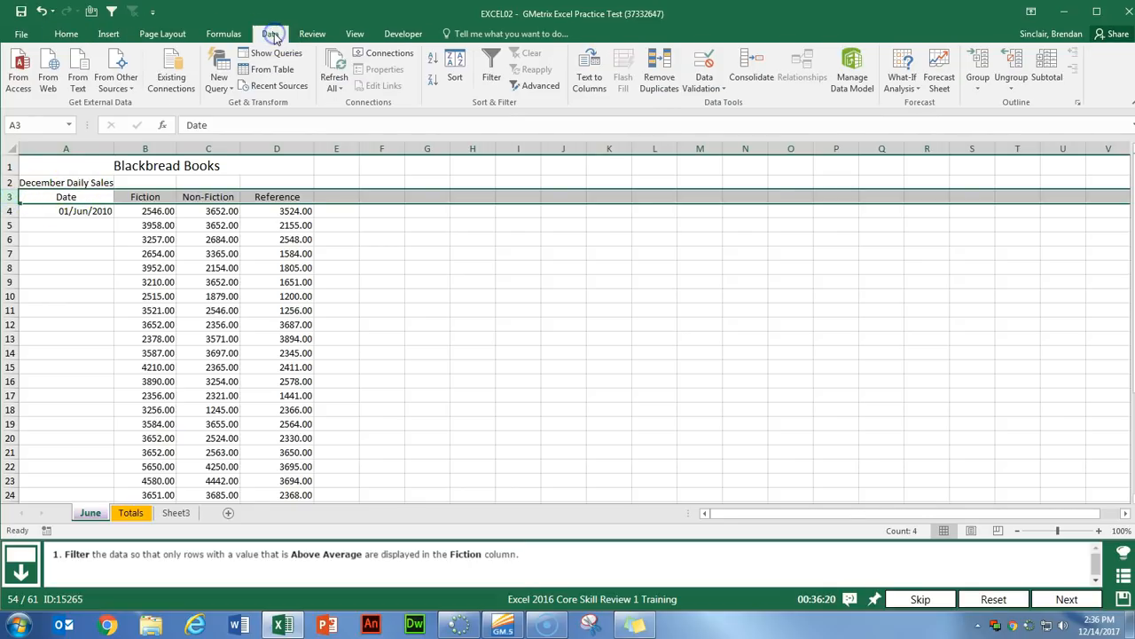
{"action": "left_click", "coordinate": [491, 68]}
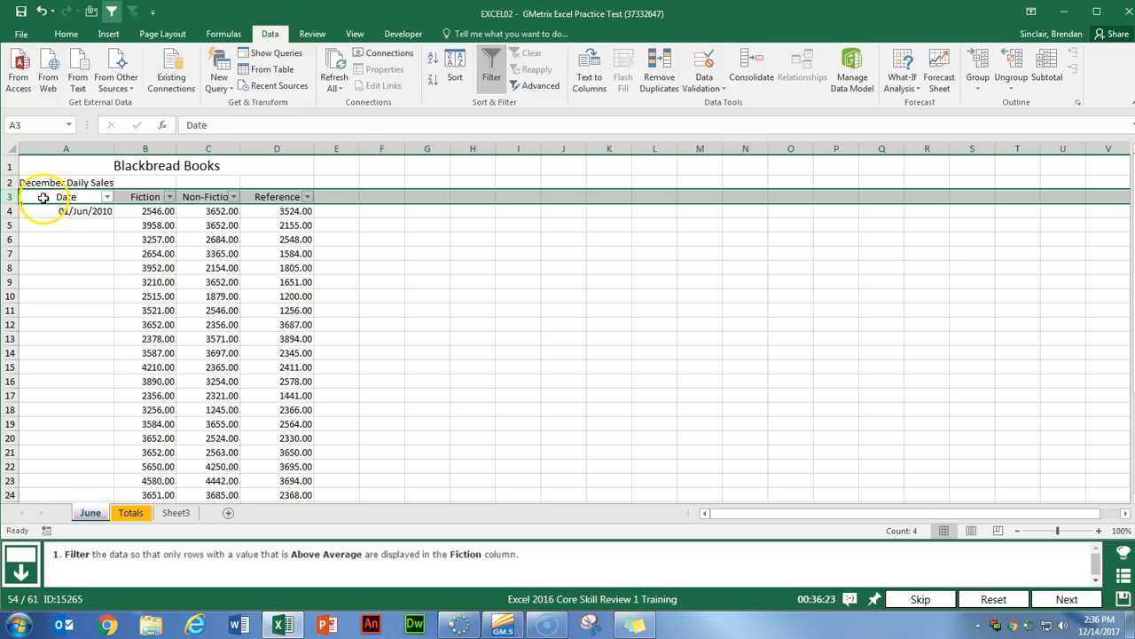
{"action": "left_click", "coordinate": [158, 224]}
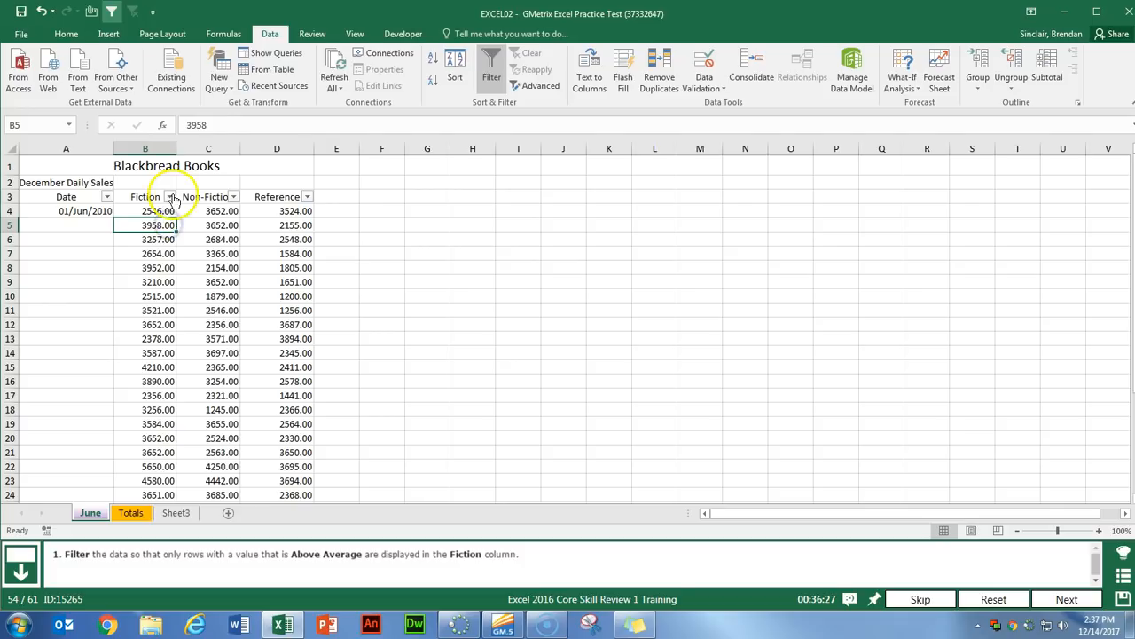
{"action": "left_click", "coordinate": [169, 197]}
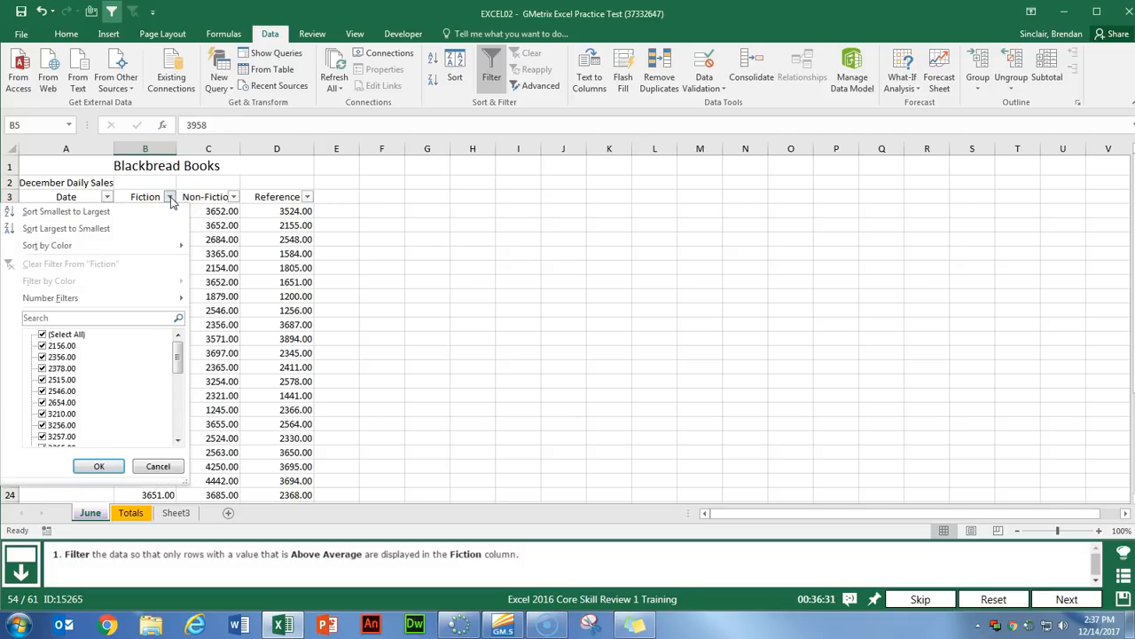
{"action": "left_click", "coordinate": [74, 300]}
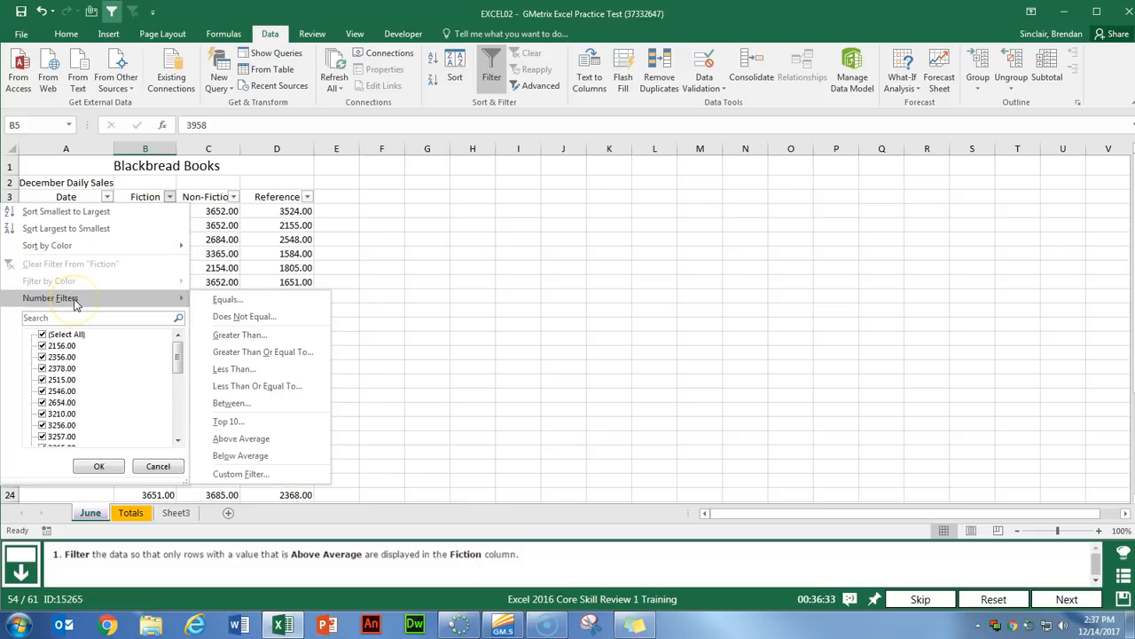
{"action": "left_click", "coordinate": [277, 438]}
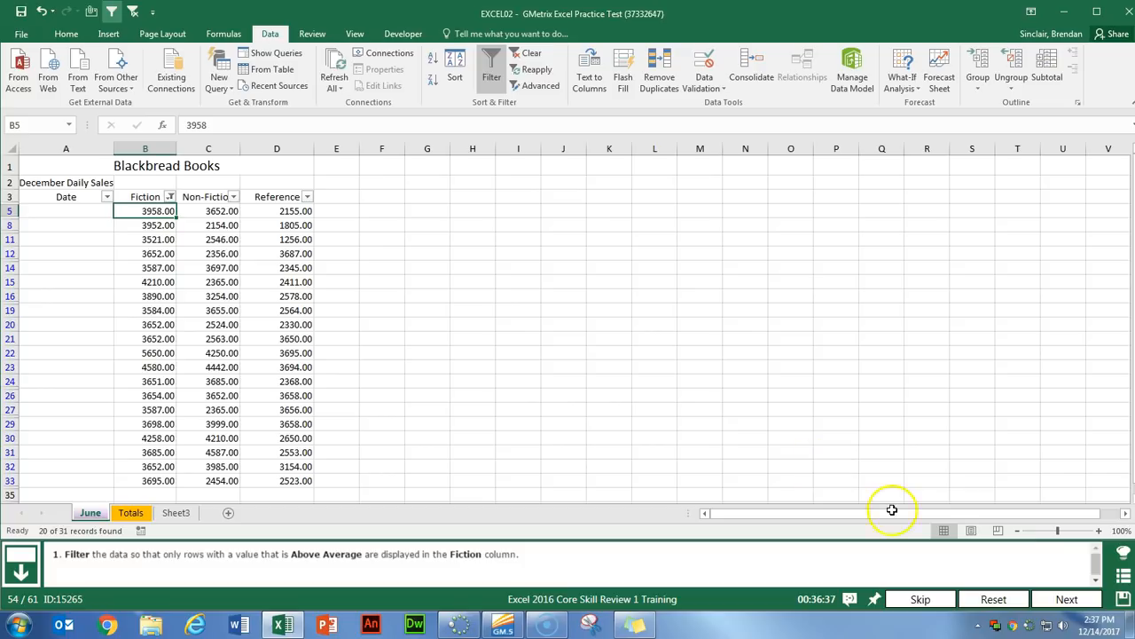
{"action": "left_click", "coordinate": [1067, 599]}
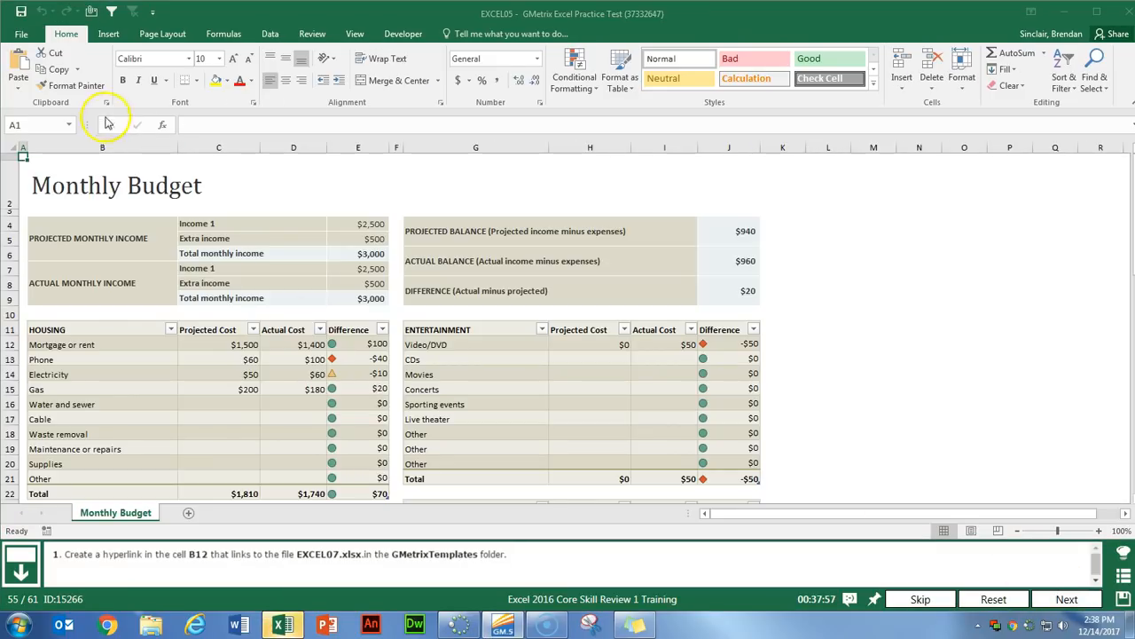
Insert a hyperlink in cell B12 to the EXCEL07 file in the GMetrixTemplates folder and advance to the next question
{"action": "left_click", "coordinate": [85, 343]}
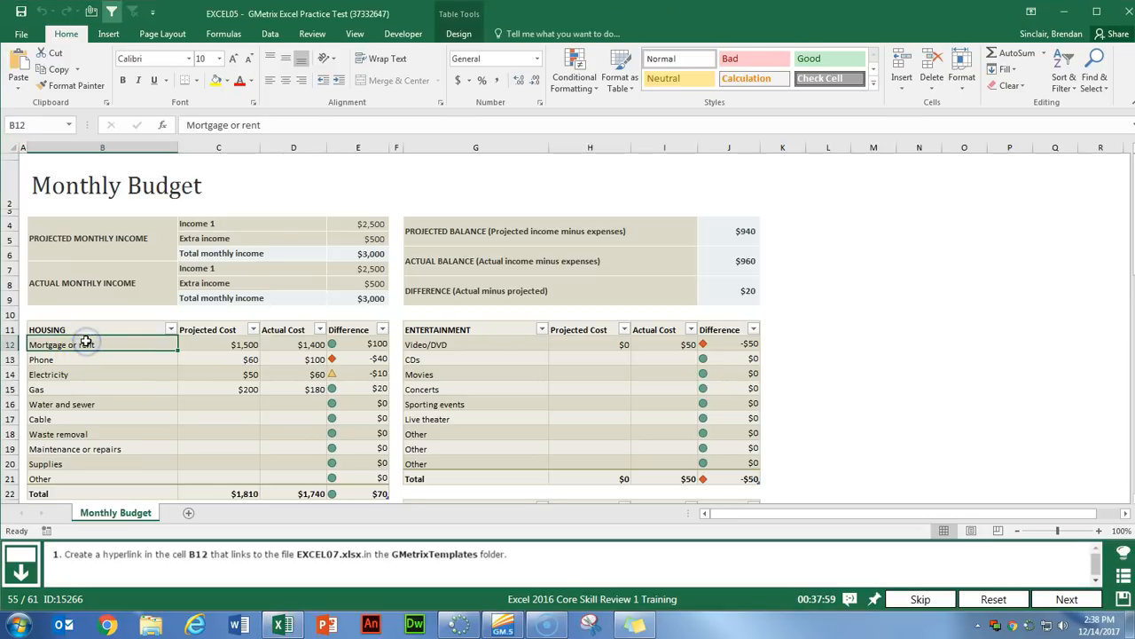
{"action": "left_click", "coordinate": [108, 34]}
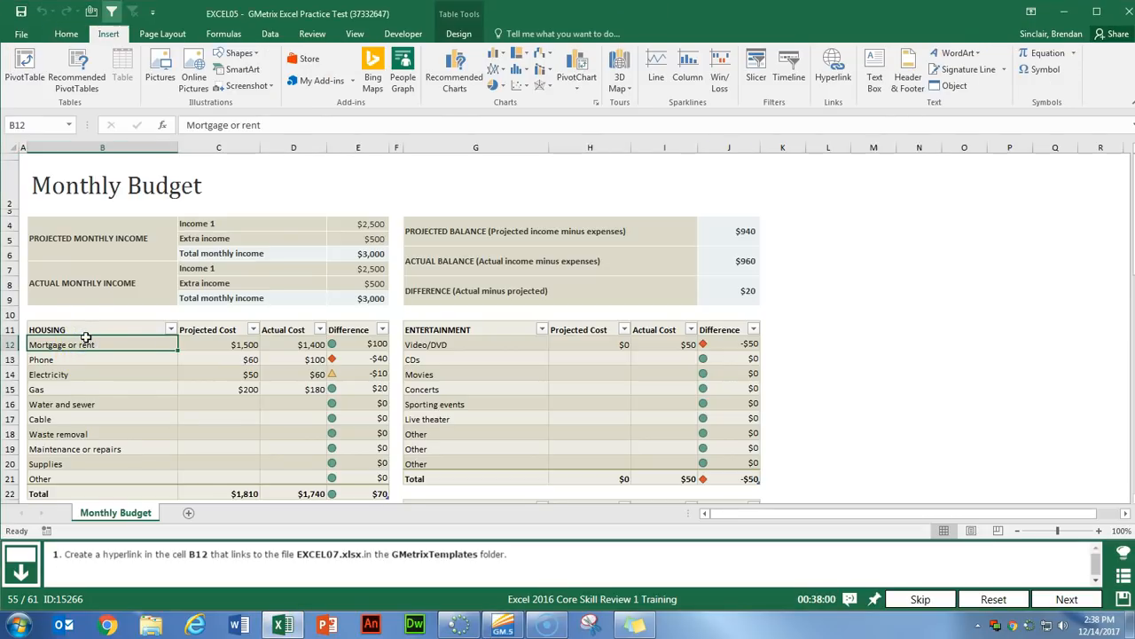
{"action": "left_click", "coordinate": [839, 85]}
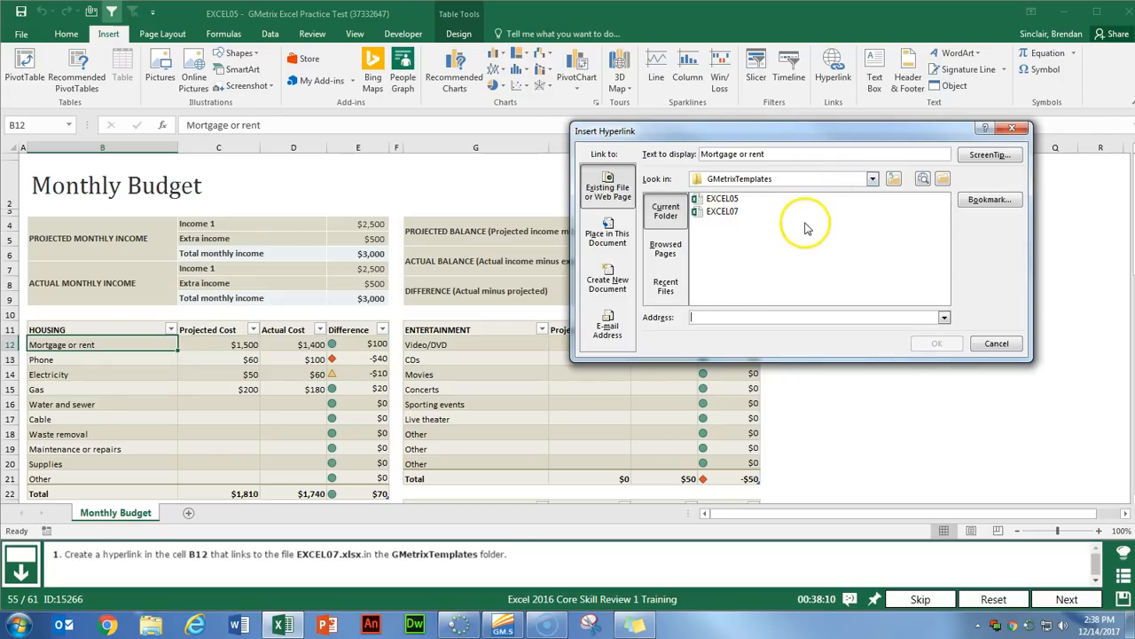
{"action": "double_click", "coordinate": [718, 211]}
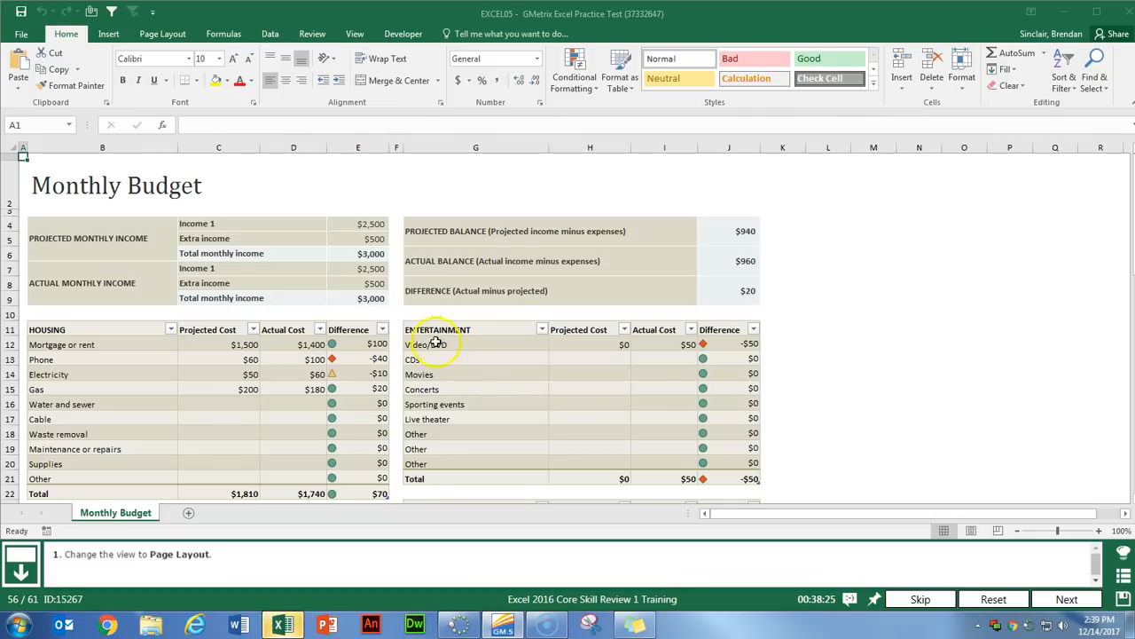
Change the Monthly Budget worksheet to Page Layout view and advance to the next question
{"action": "left_click", "coordinate": [353, 33]}
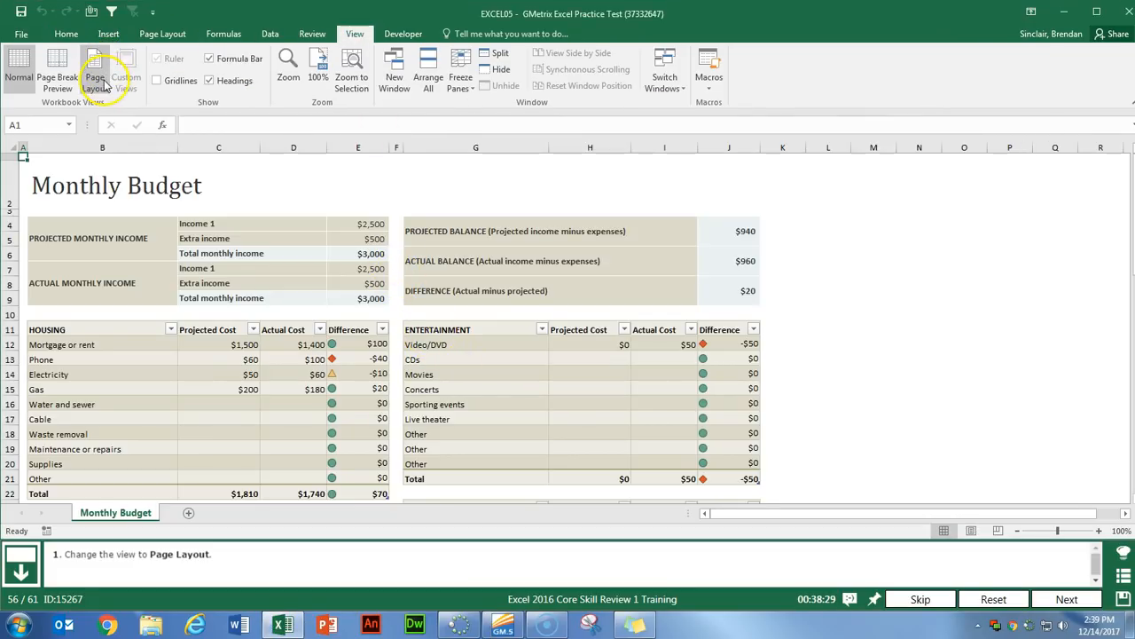
{"action": "left_click", "coordinate": [96, 81]}
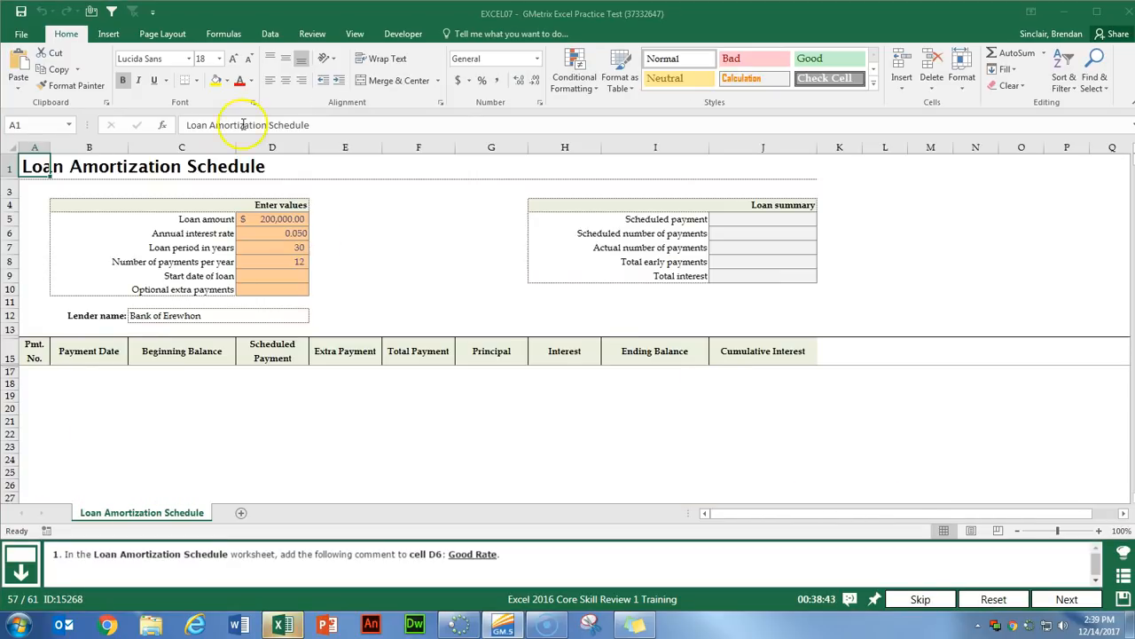
Add the comment Good Rate to cell D6 of the Loan Amortization Schedule worksheet and advance to the next question
{"action": "left_click", "coordinate": [271, 240]}
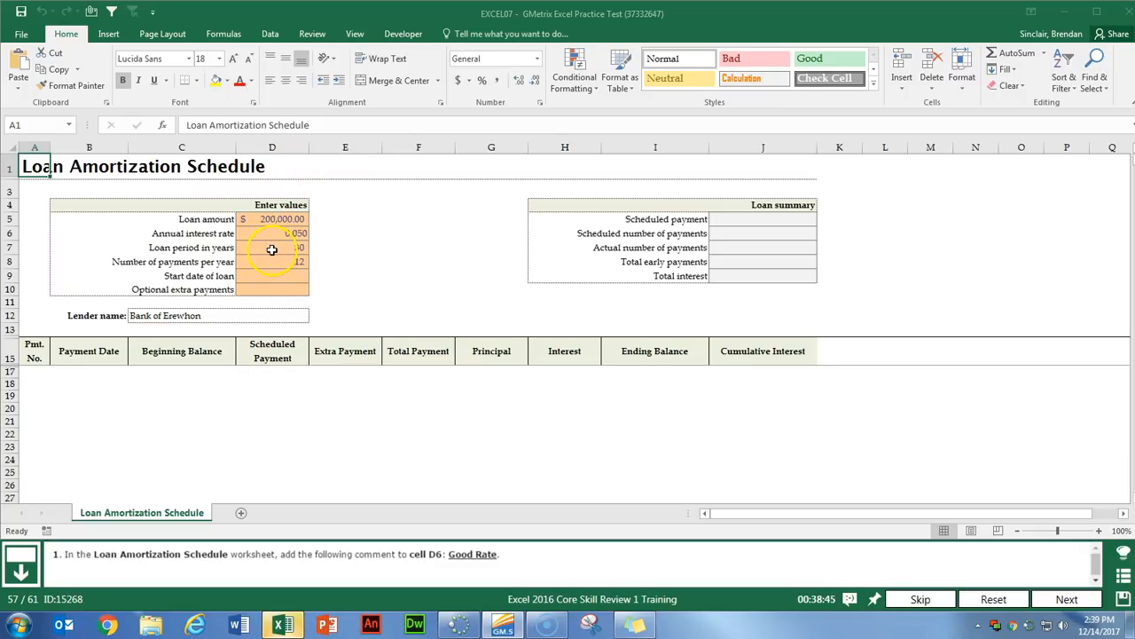
{"action": "left_click", "coordinate": [272, 247]}
{"action": "left_click", "coordinate": [276, 237]}
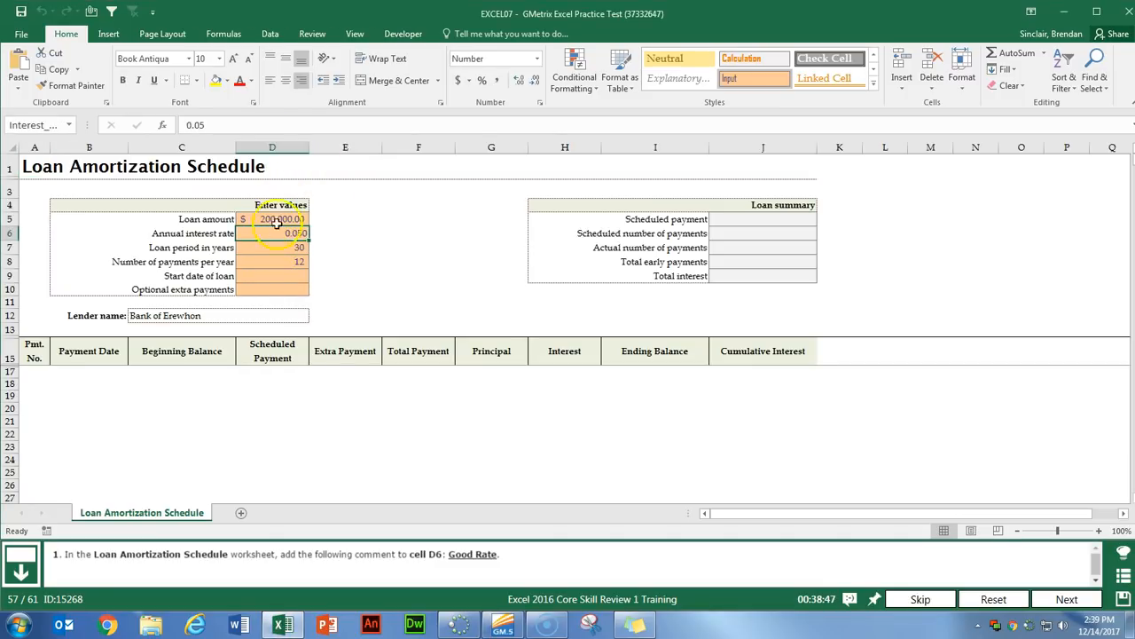
{"action": "left_click", "coordinate": [312, 35]}
{"action": "left_click", "coordinate": [189, 73]}
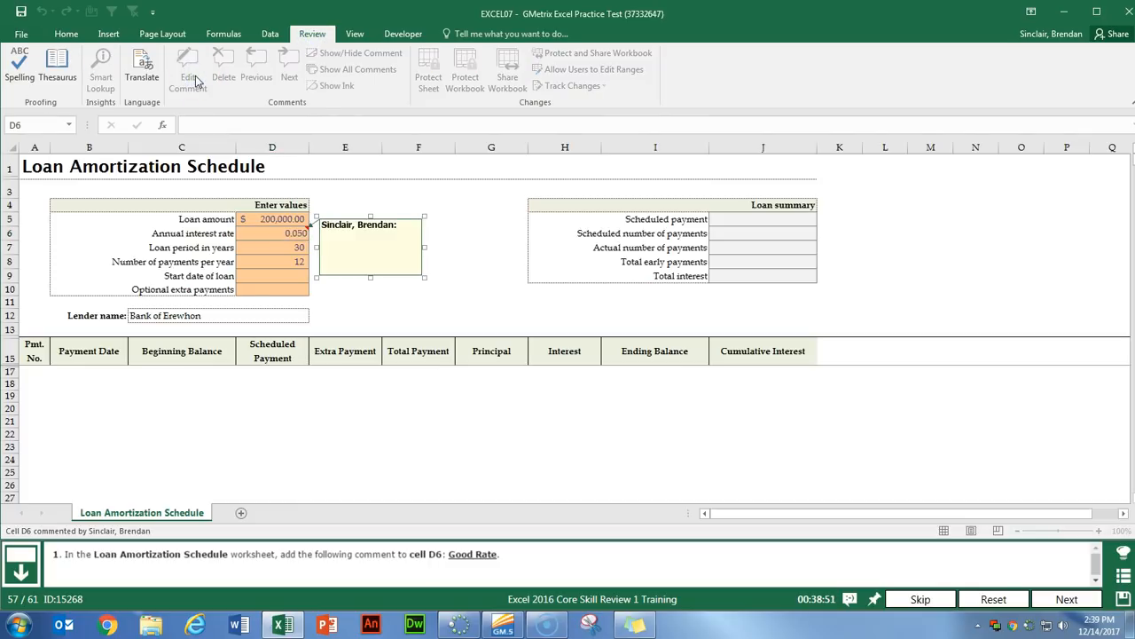
{"action": "left_click", "coordinate": [349, 241]}
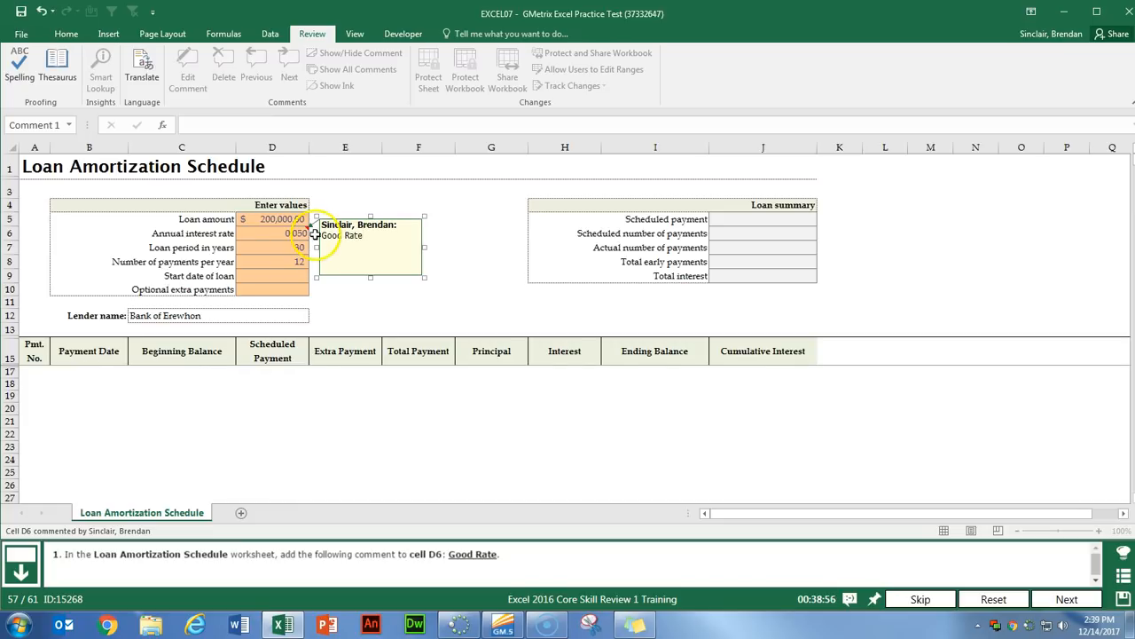
{"action": "left_click", "coordinate": [279, 251]}
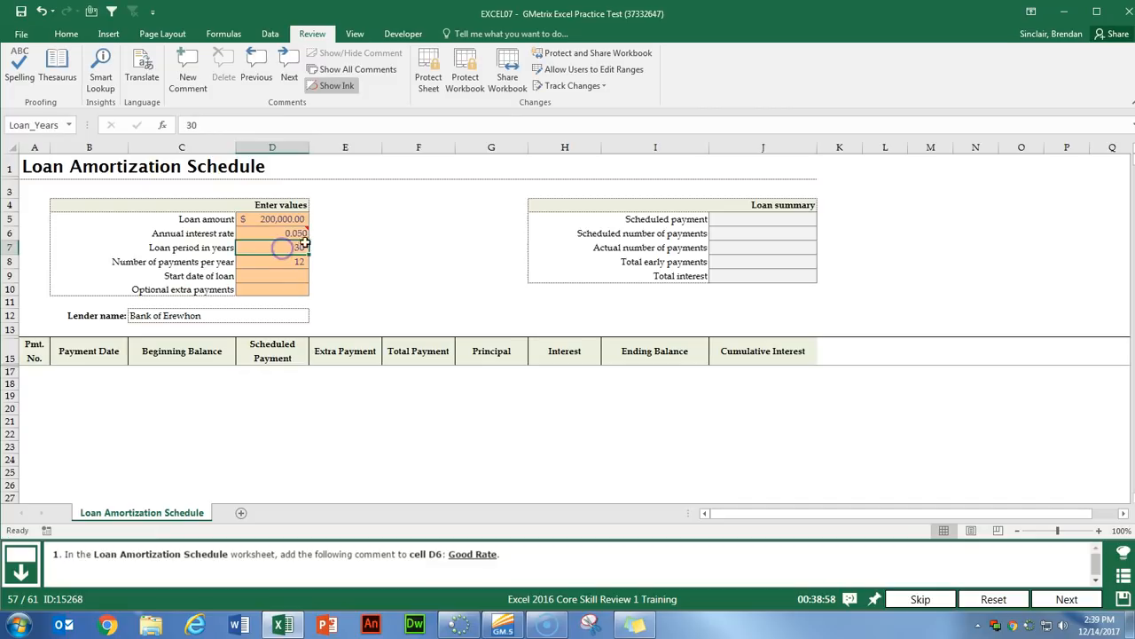
{"action": "mouse_move", "coordinate": [280, 232]}
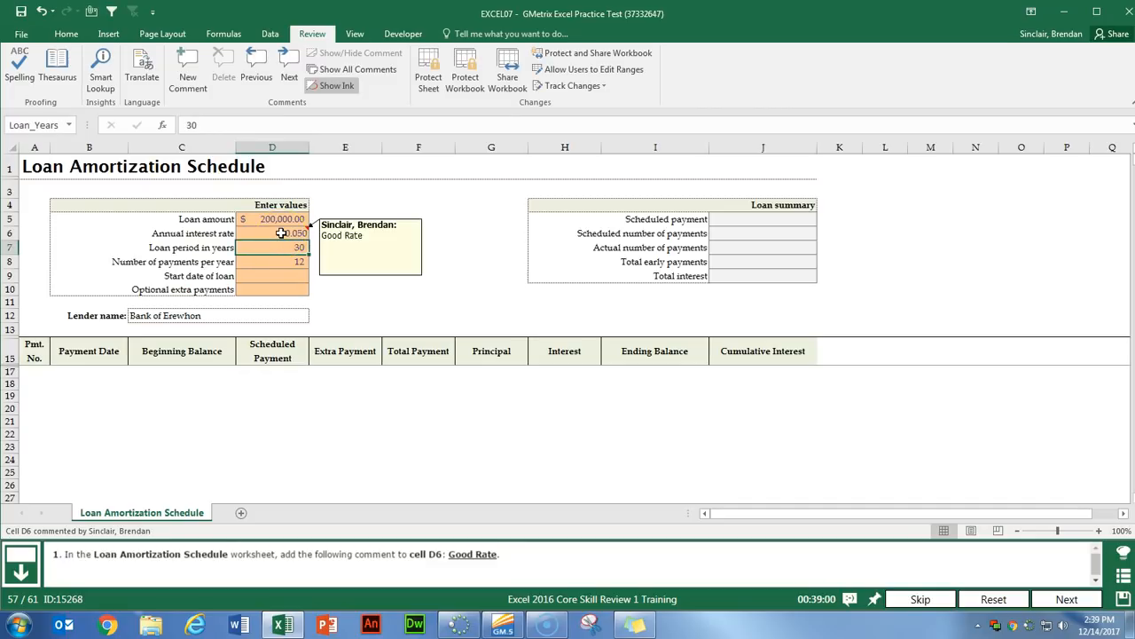
{"action": "left_click", "coordinate": [1060, 598]}
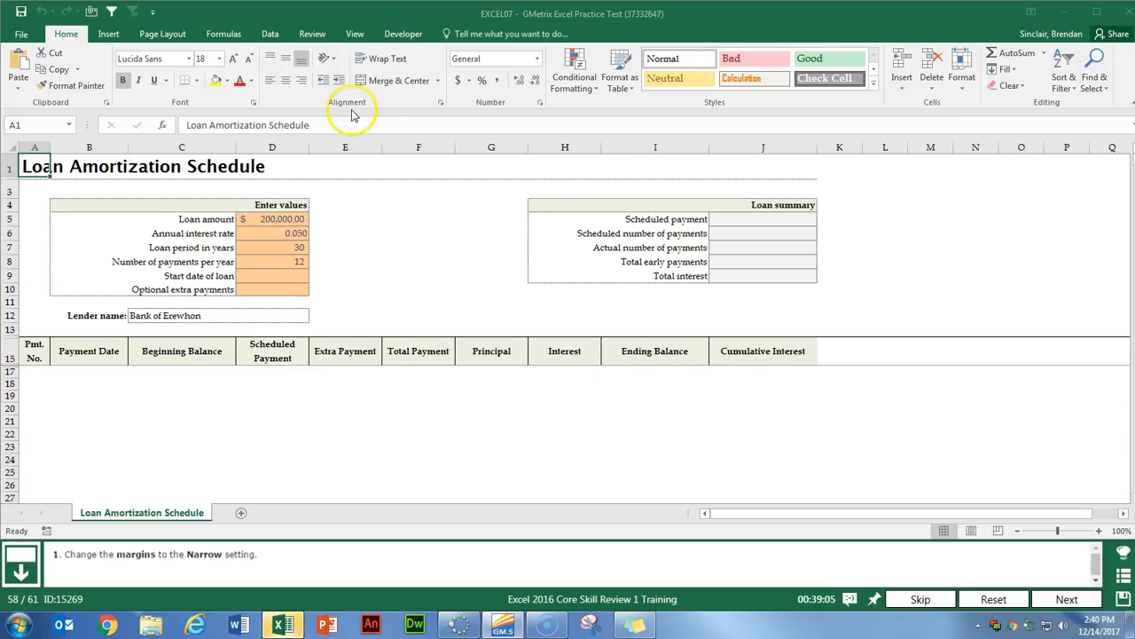
Set the page margins of the Loan Amortization Schedule worksheet to Narrow and advance to the next question
{"action": "left_click", "coordinate": [168, 32]}
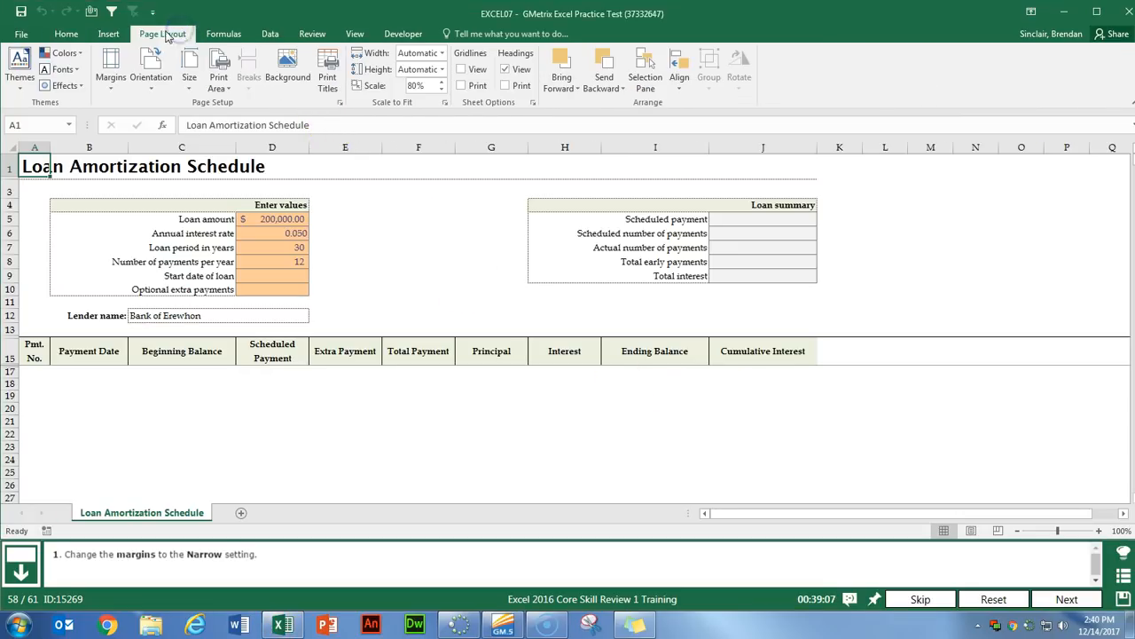
{"action": "left_click", "coordinate": [110, 71]}
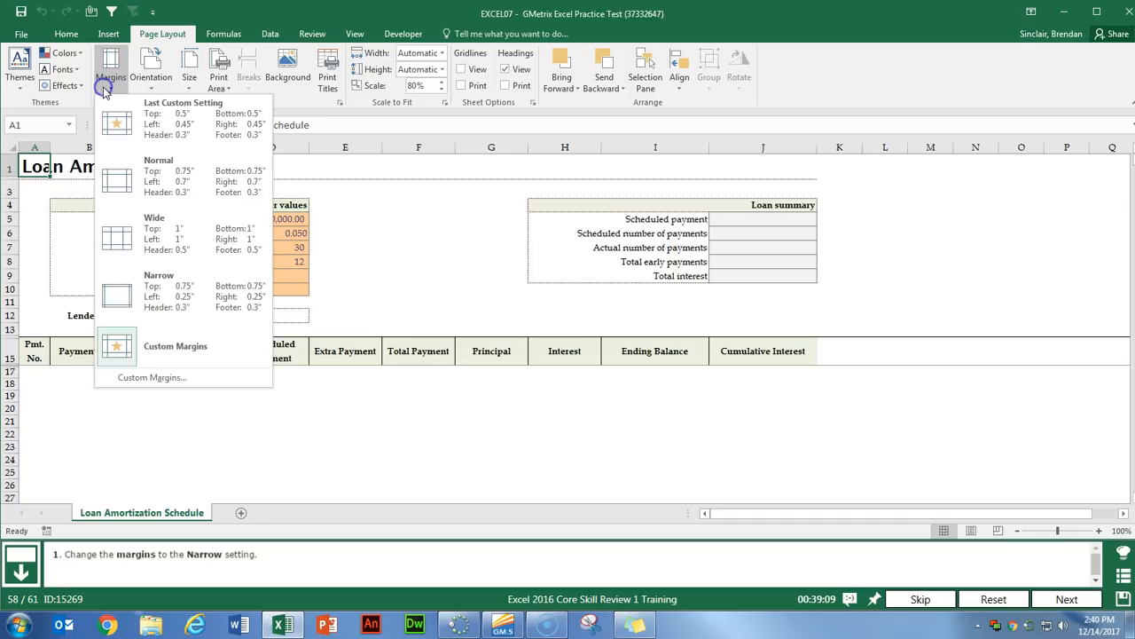
{"action": "left_click", "coordinate": [191, 300]}
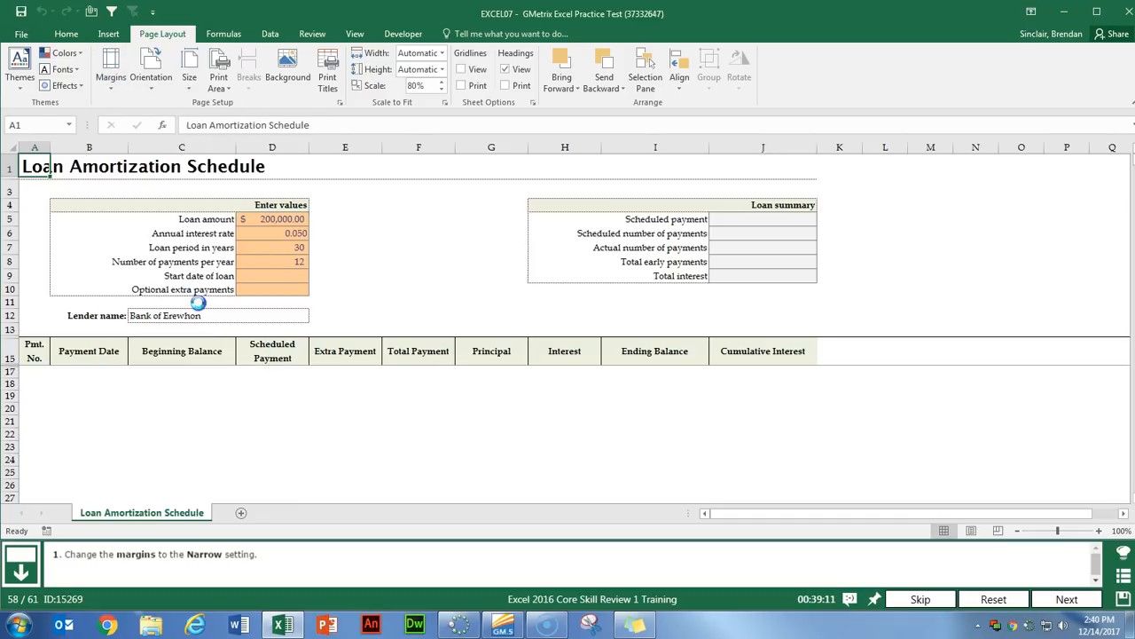
{"action": "left_click", "coordinate": [1067, 599]}
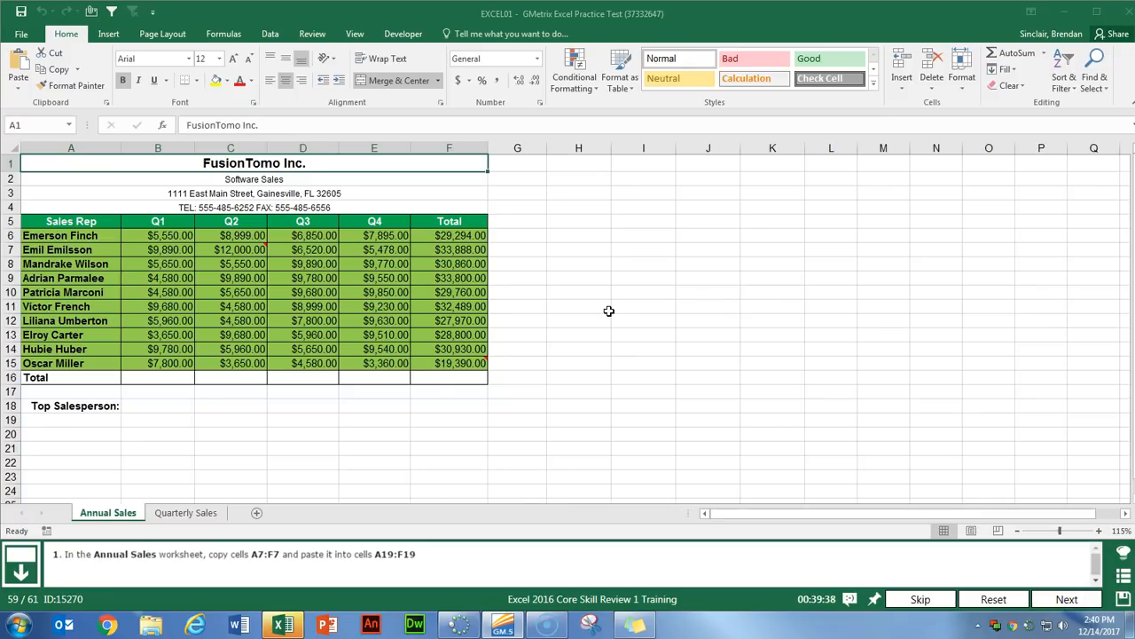
Copy cells A7:F7 of the Annual Sales worksheet into A19:F19 and advance to the next question
{"action": "left_click", "coordinate": [83, 252]}
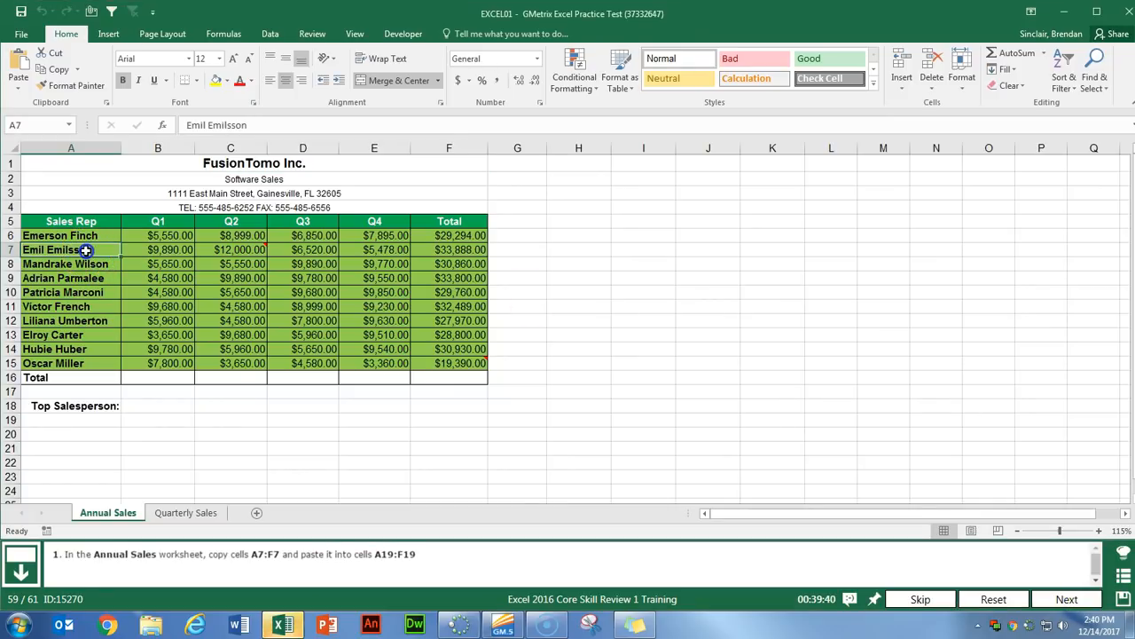
{"action": "left_click_drag", "start_coordinate": [85, 251], "coordinate": [449, 247]}
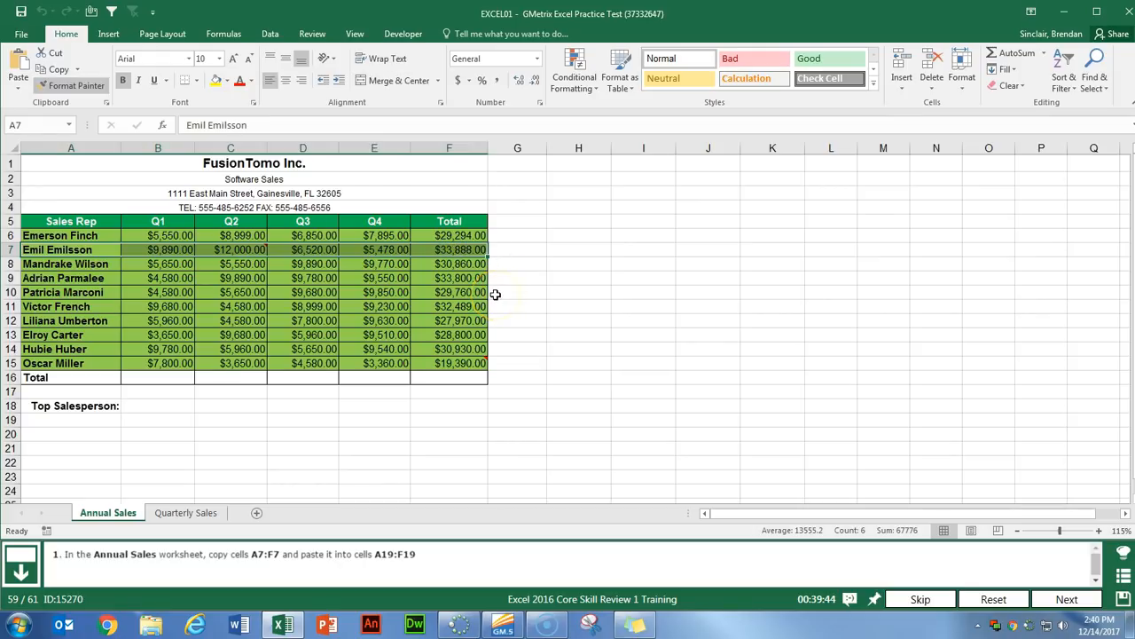
{"action": "left_click", "coordinate": [59, 69]}
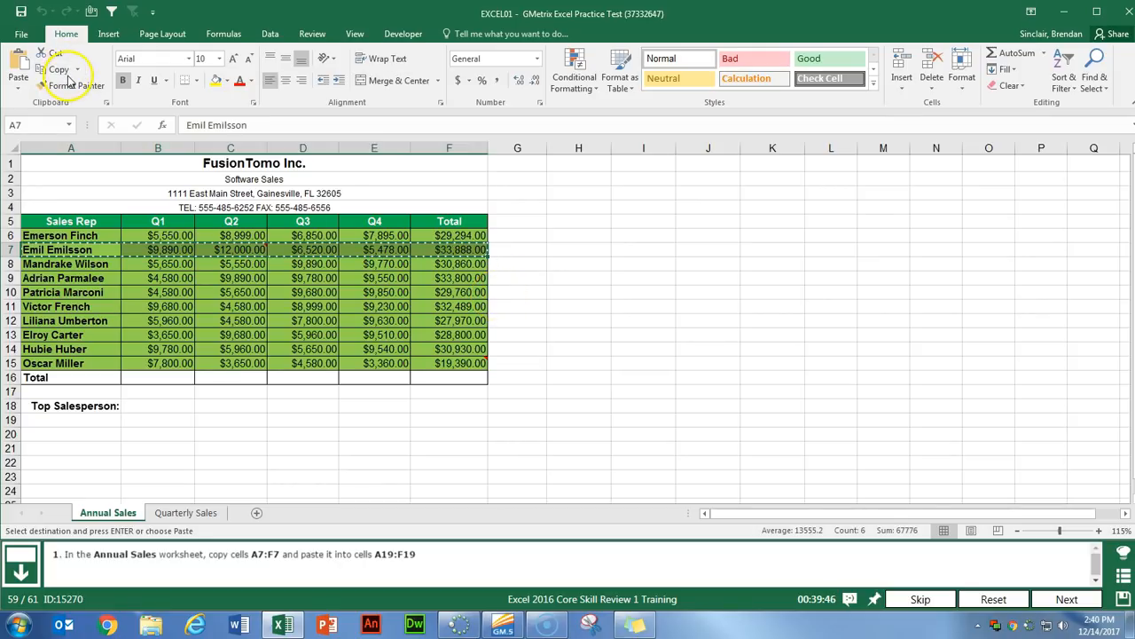
{"action": "left_click", "coordinate": [69, 420]}
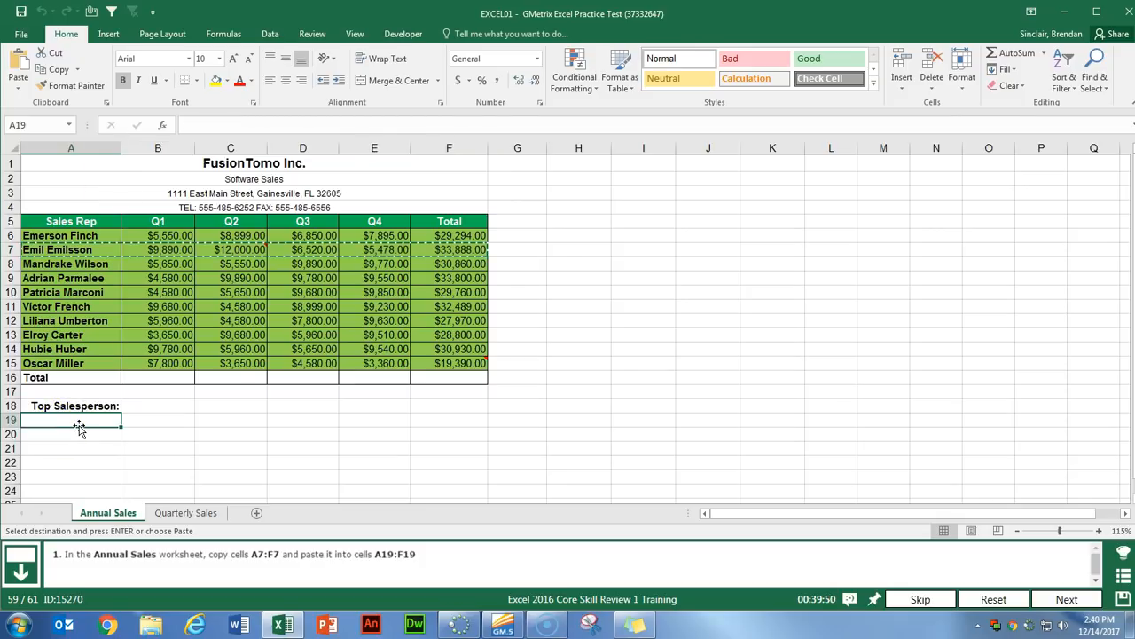
{"action": "key", "text": "ctrl+v"}
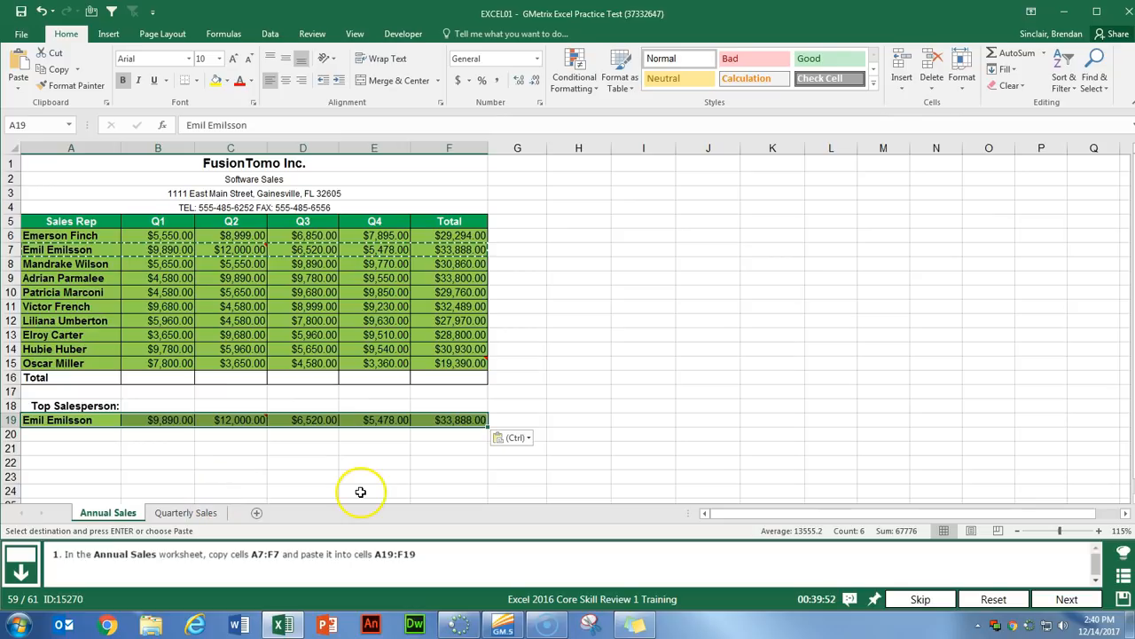
{"action": "left_click", "coordinate": [1070, 600]}
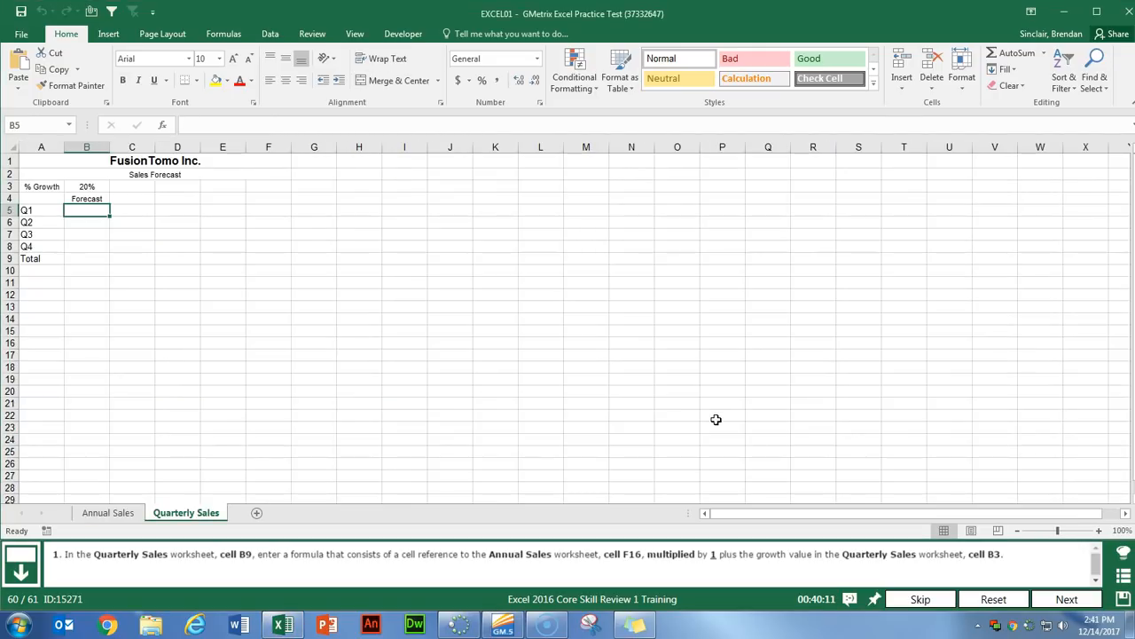
Enter a formula in Quarterly Sales cell B9 multiplying Annual Sales F16 by 1 plus Quarterly Sales B3, and advance to the next question
{"action": "left_click", "coordinate": [99, 263]}
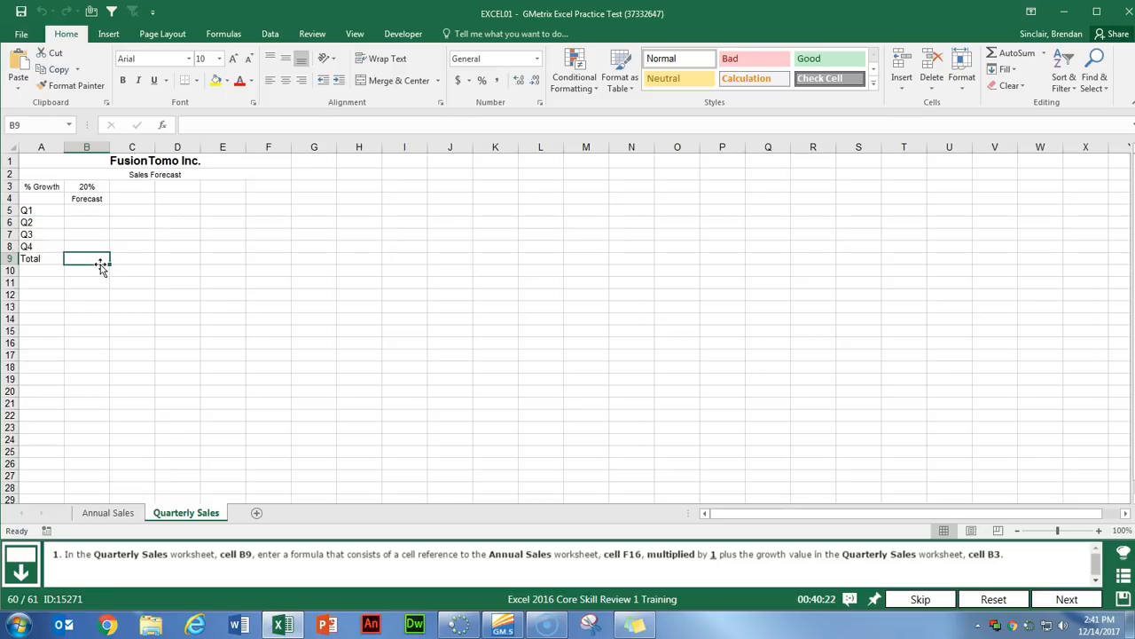
{"action": "type", "text": "="}
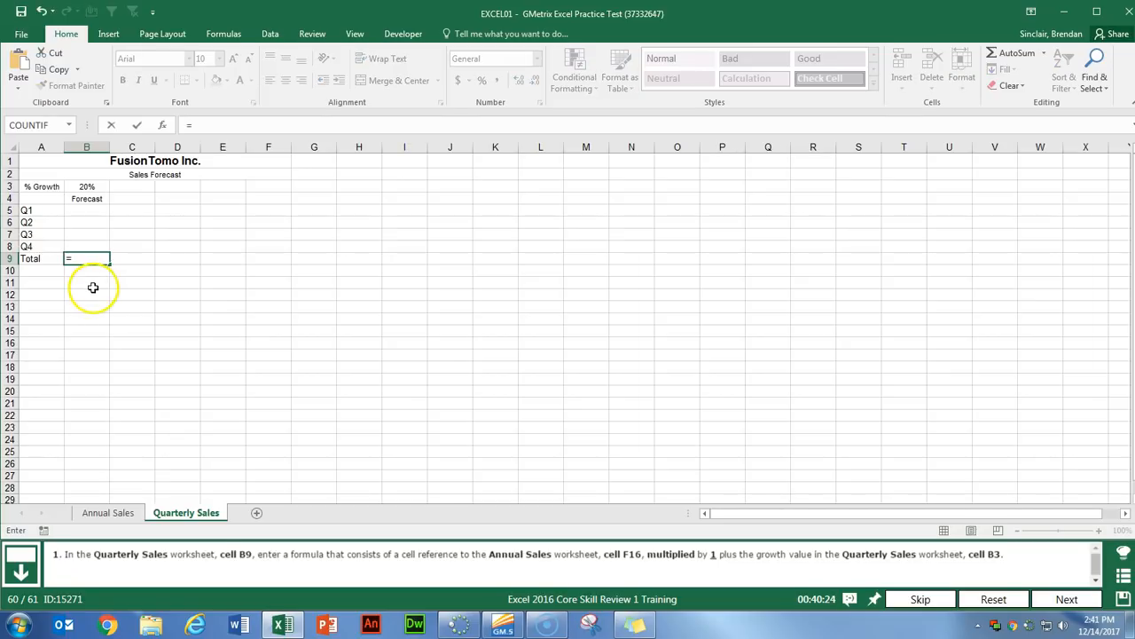
{"action": "left_click", "coordinate": [113, 513]}
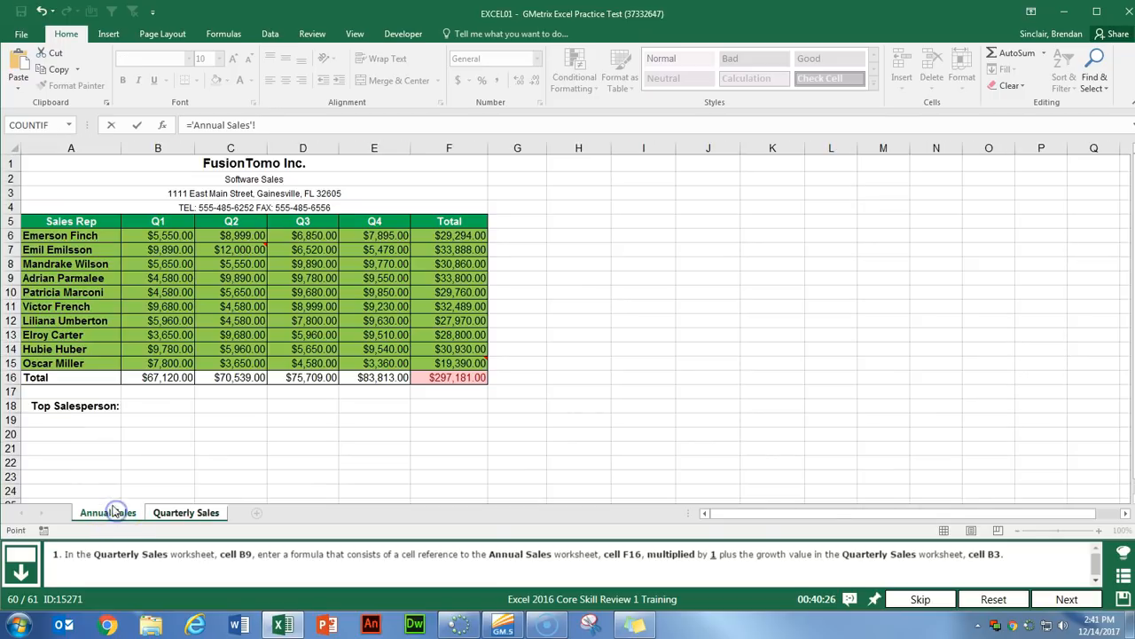
{"action": "left_click", "coordinate": [446, 377]}
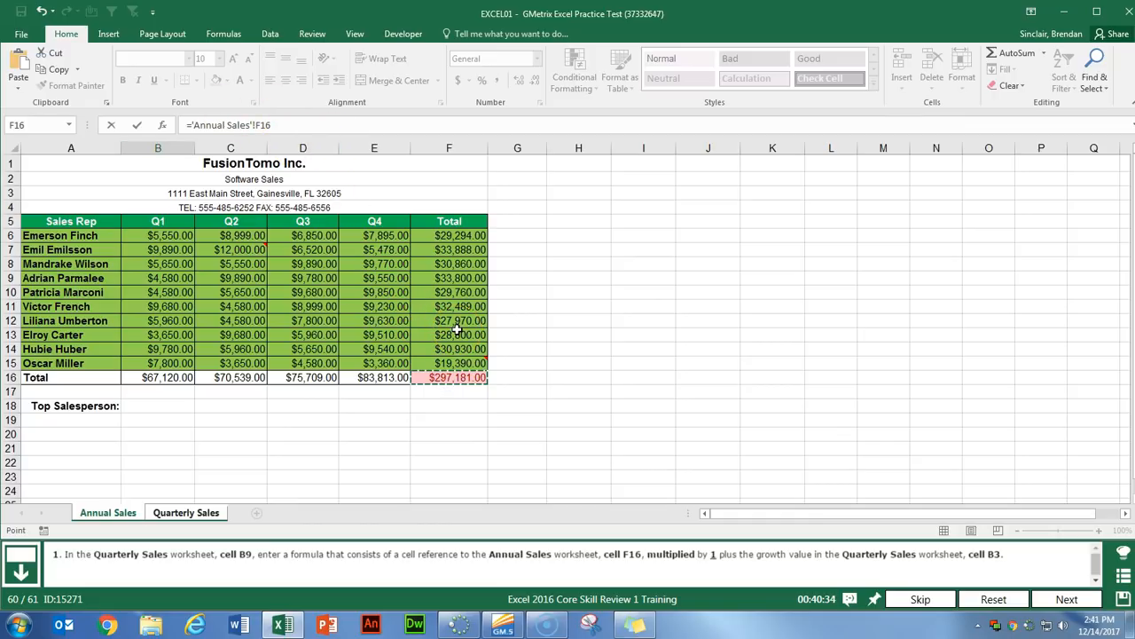
{"action": "type", "text": "*"}
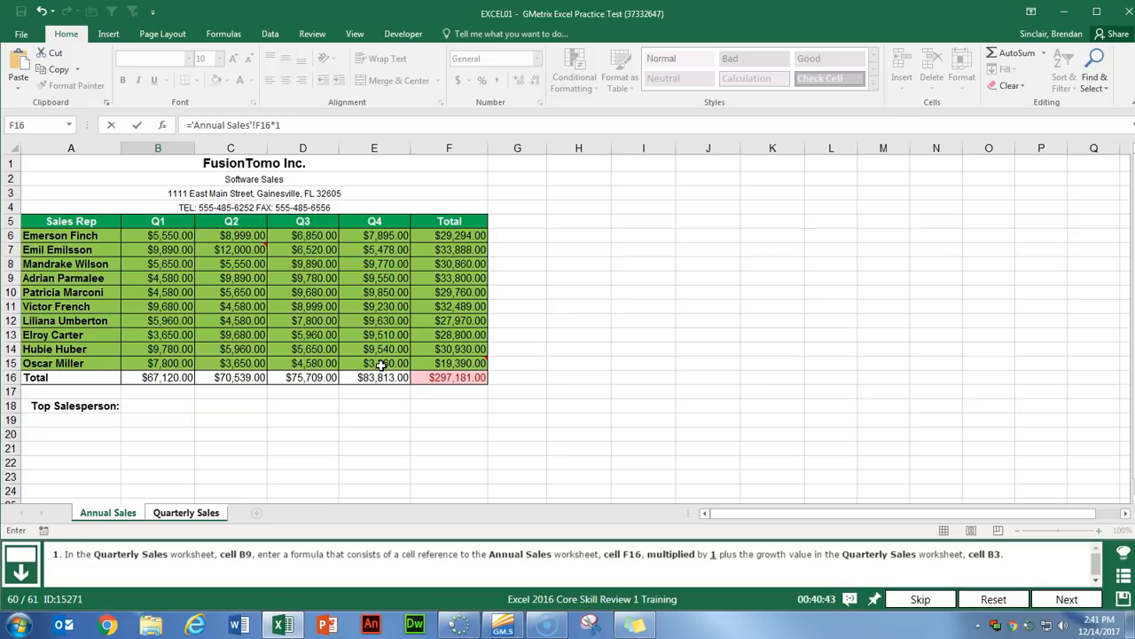
{"action": "left_click", "coordinate": [183, 512]}
{"action": "left_click", "coordinate": [92, 186]}
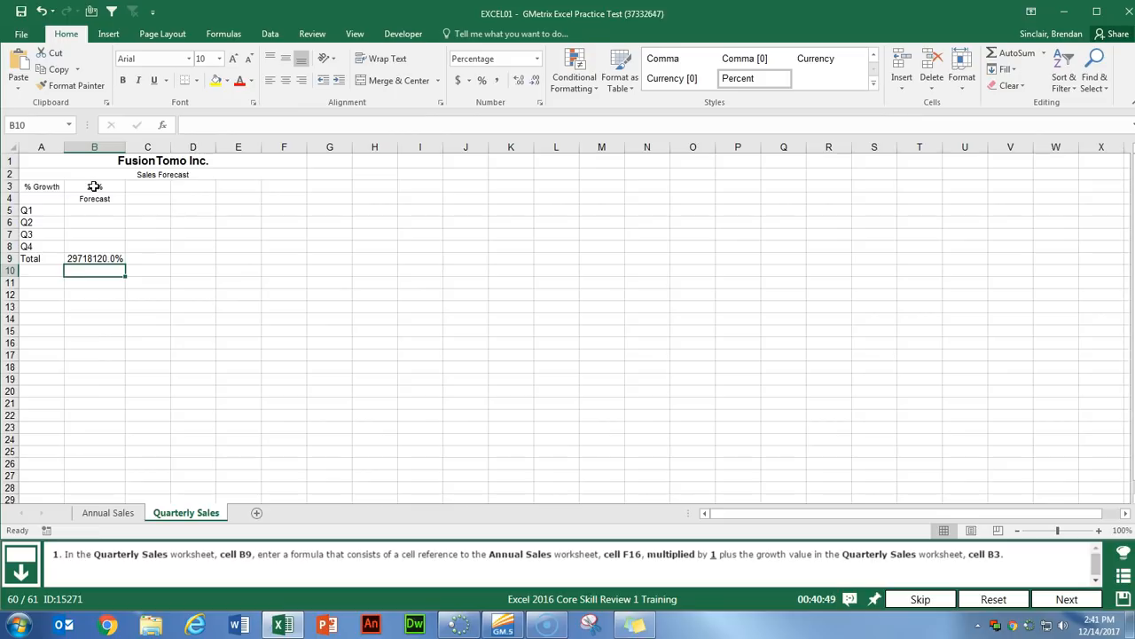
{"action": "left_click", "coordinate": [1081, 600]}
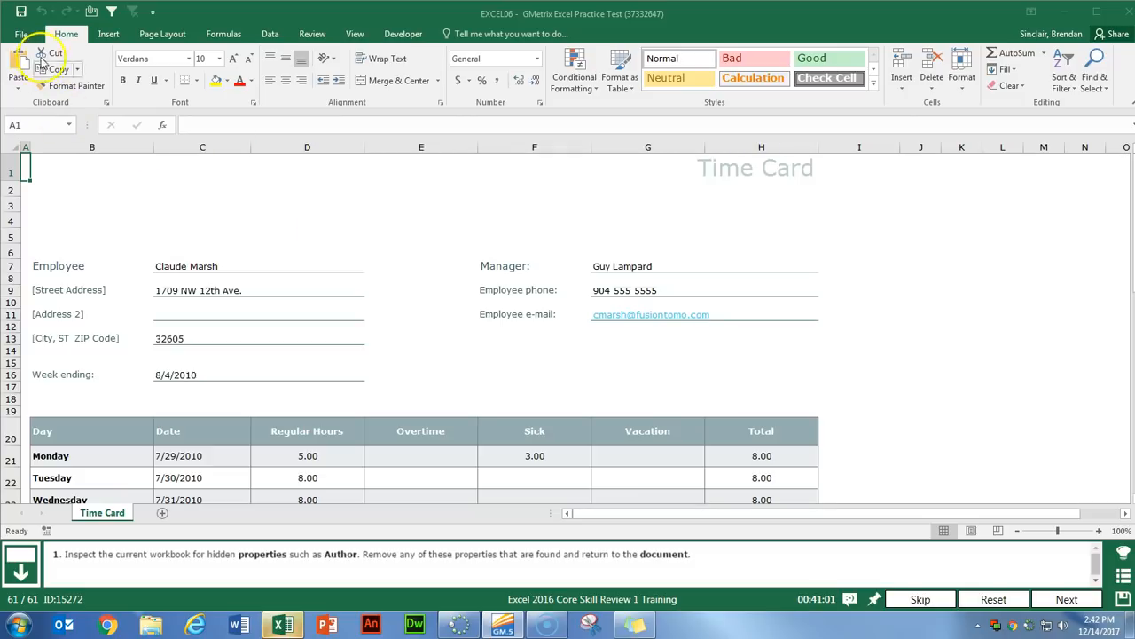
Inspect the workbook with the Document Inspector and remove all document properties and personal information
{"action": "left_click", "coordinate": [21, 34]}
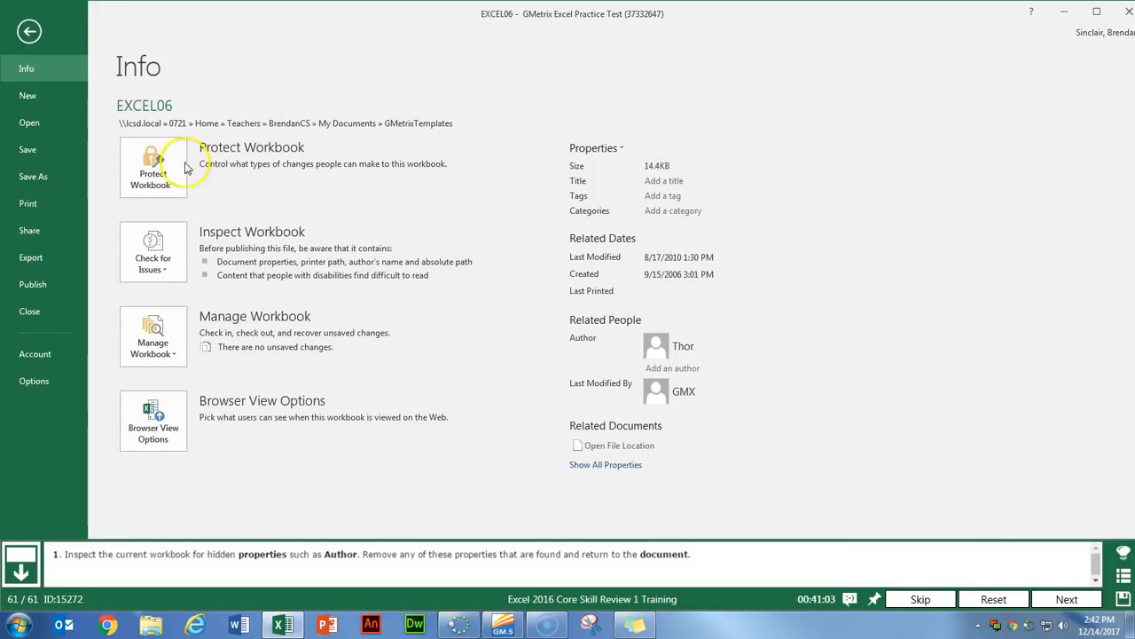
{"action": "left_click", "coordinate": [164, 274]}
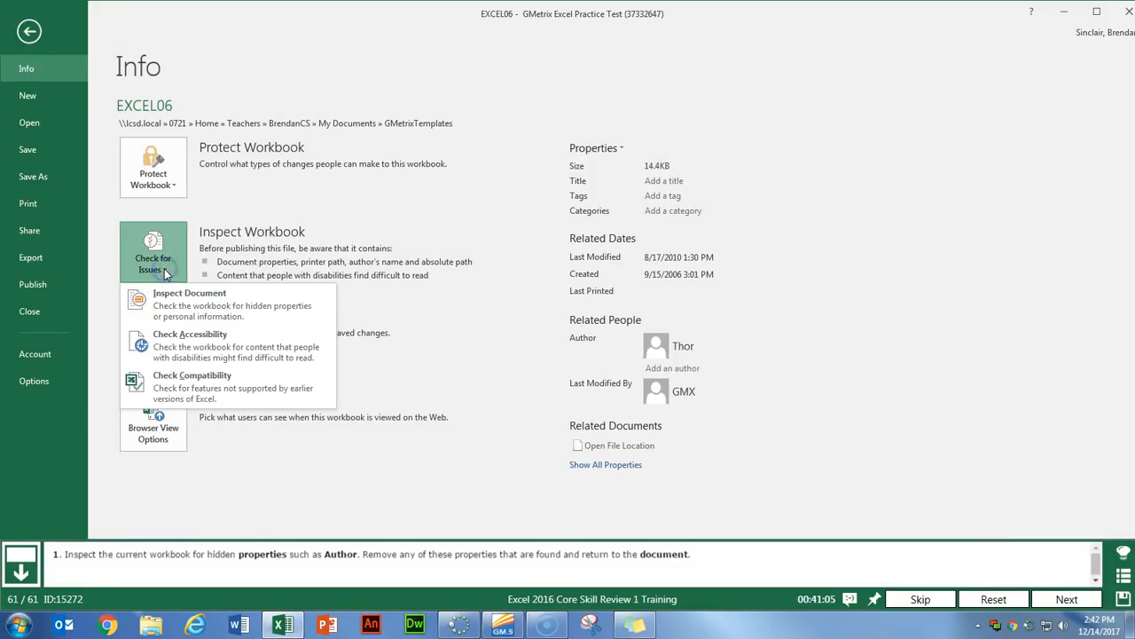
{"action": "left_click", "coordinate": [288, 310]}
{"action": "left_click", "coordinate": [545, 354]}
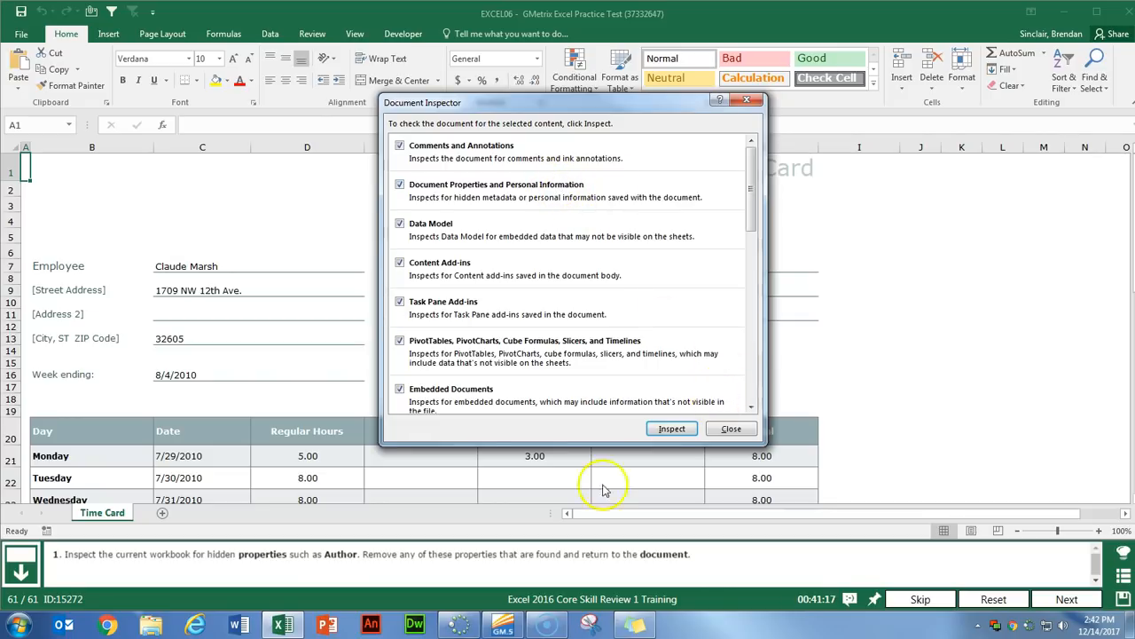
{"action": "left_click", "coordinate": [672, 428]}
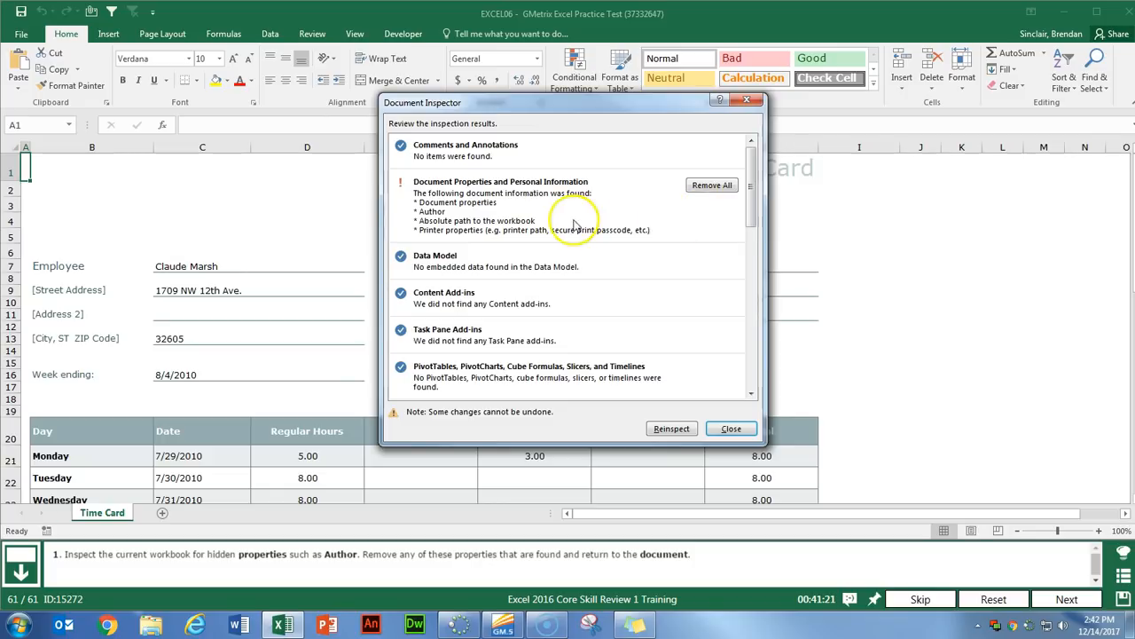
{"action": "left_click", "coordinate": [726, 186]}
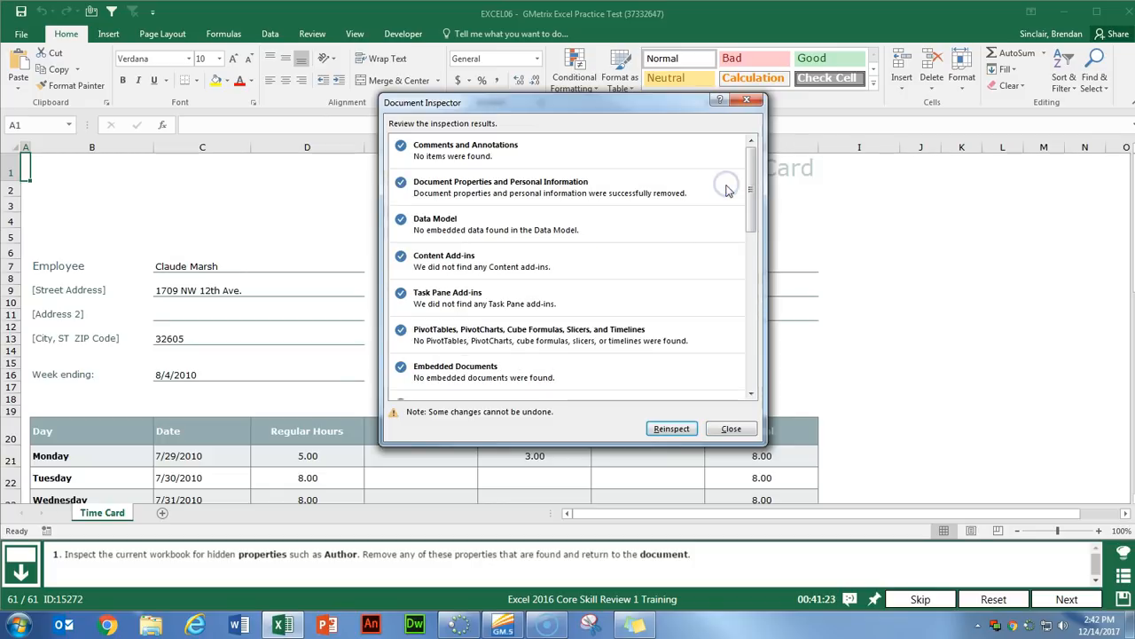